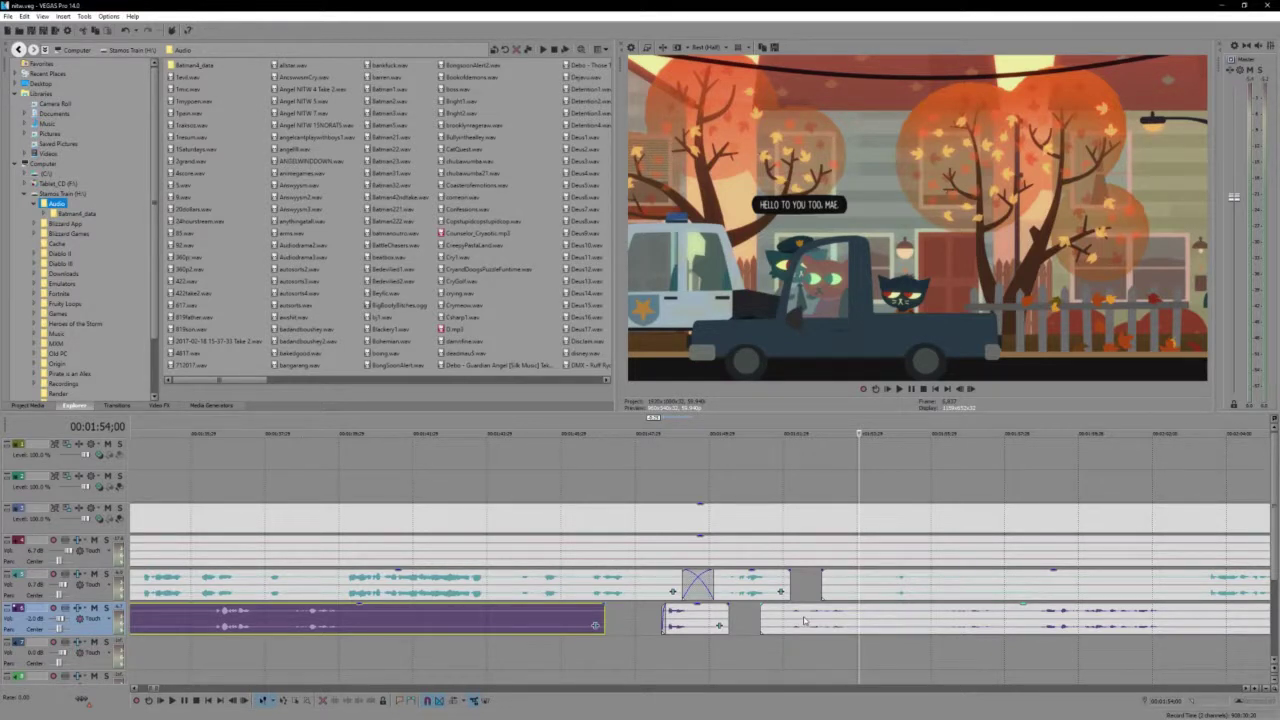
Play back the police officer dialogue from about 00:01:54 to 00:02:58, checking the timing of both voice audio tracks
{"action": "scroll", "coordinate": [740, 630], "scroll_direction": "down", "scroll_amount": 3}
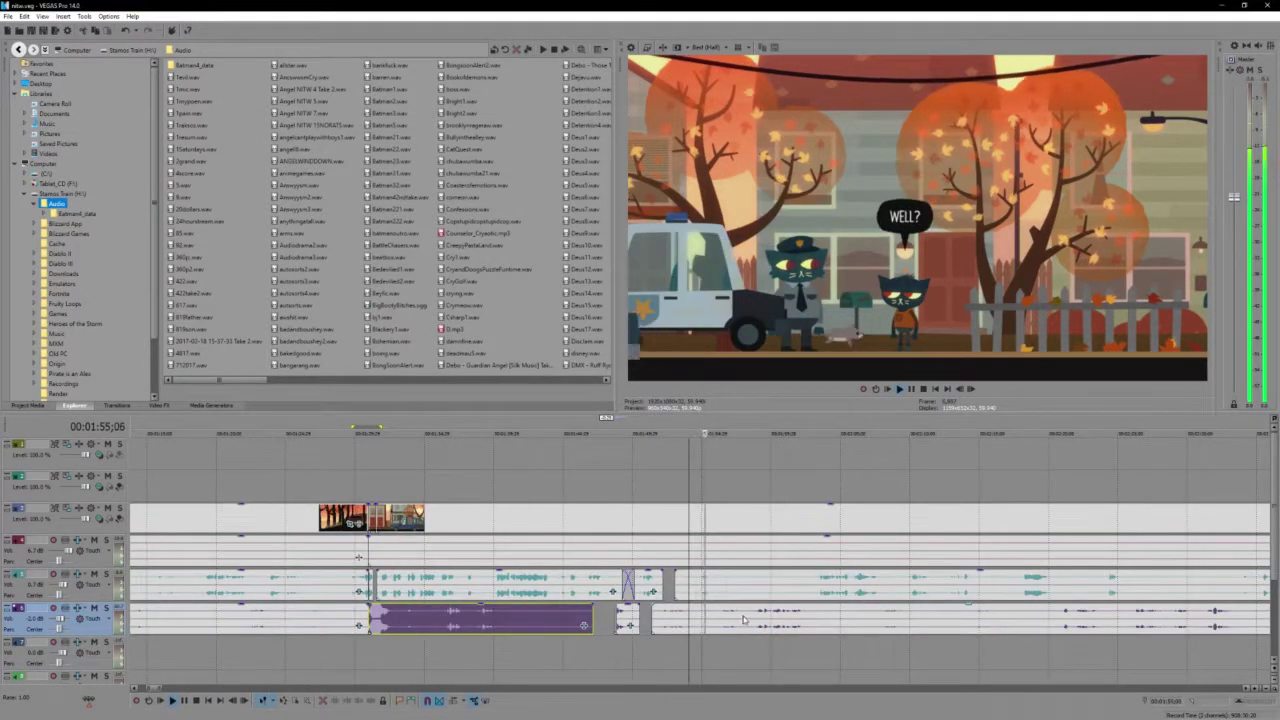
{"action": "scroll", "coordinate": [680, 628], "scroll_direction": "up", "scroll_amount": 3}
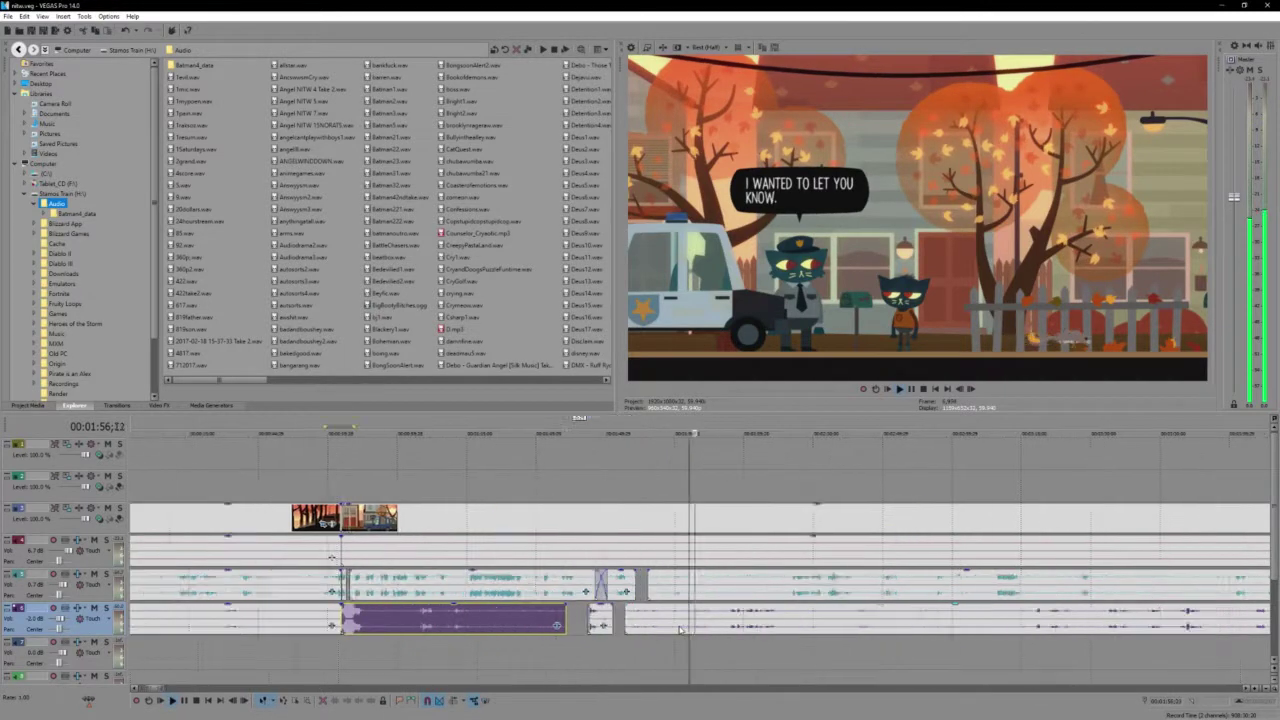
{"action": "left_click", "coordinate": [755, 627]}
{"action": "scroll", "coordinate": [755, 627], "scroll_direction": "up", "scroll_amount": 4}
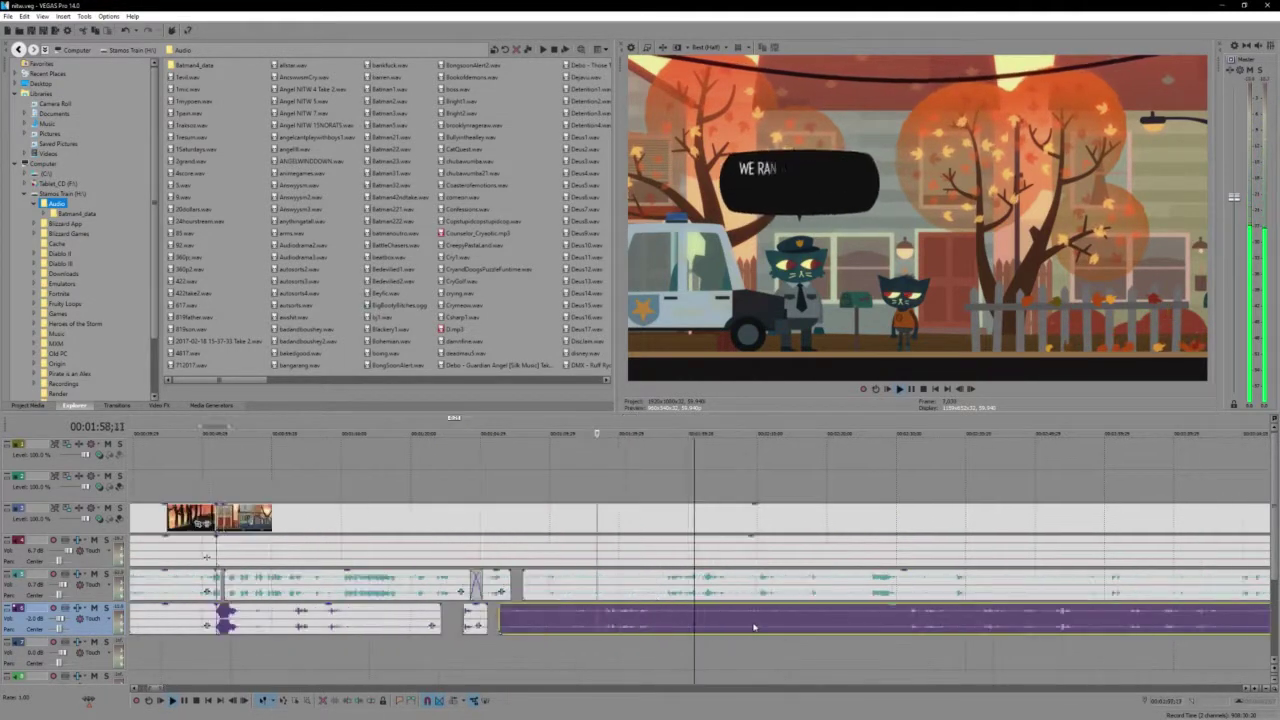
{"action": "key", "text": "space"}
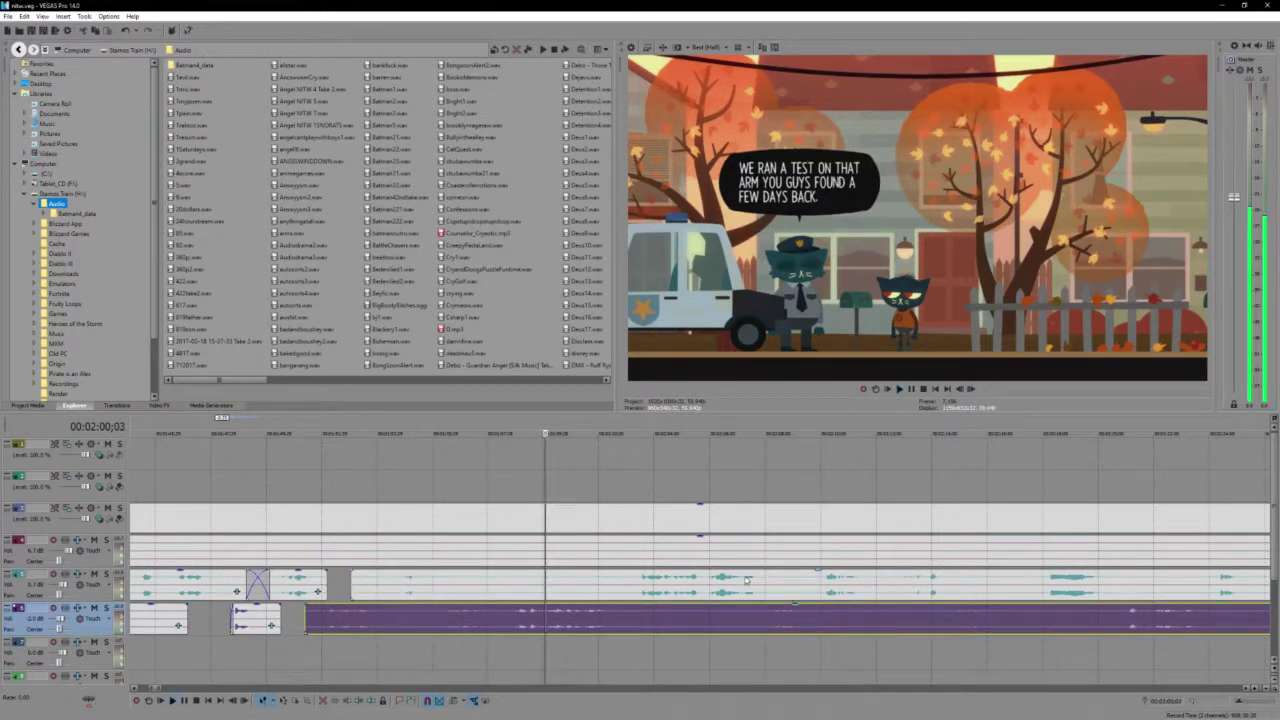
{"action": "scroll", "coordinate": [707, 635], "scroll_direction": "down", "scroll_amount": 3}
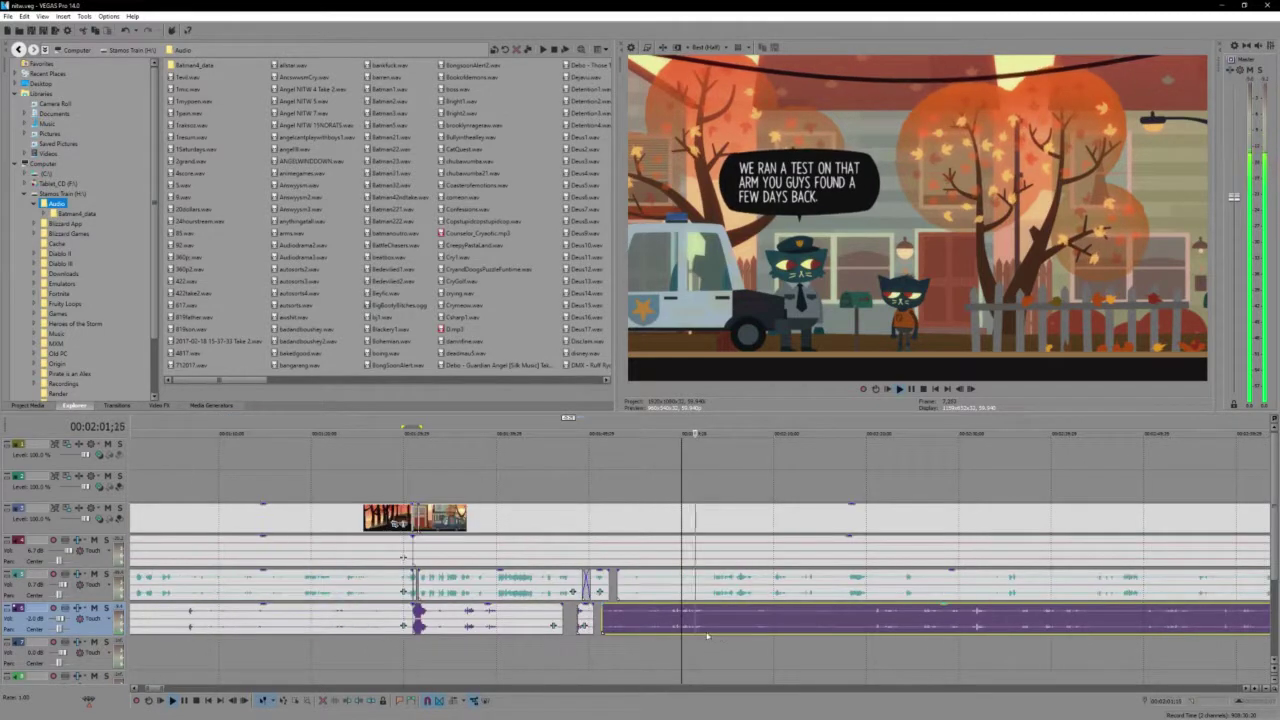
{"action": "left_click", "coordinate": [788, 630]}
{"action": "scroll", "coordinate": [788, 630], "scroll_direction": "up", "scroll_amount": 3}
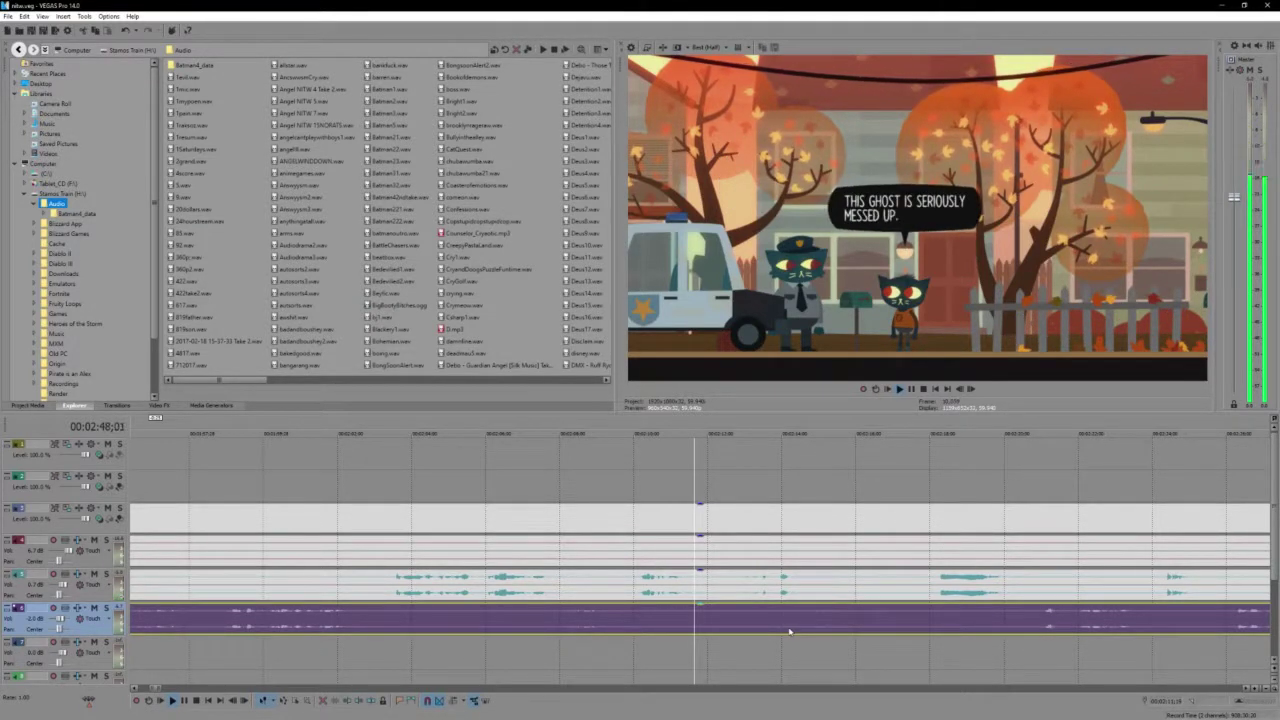
{"action": "scroll", "coordinate": [749, 509], "scroll_direction": "down", "scroll_amount": 5}
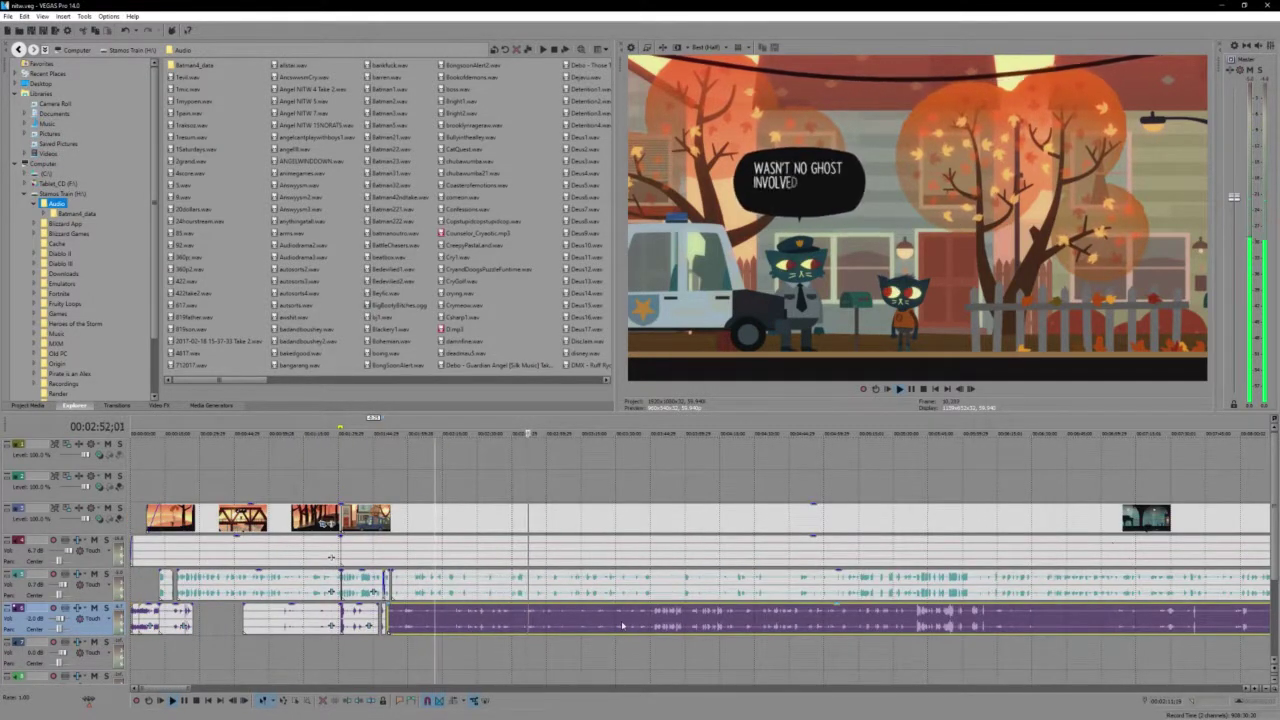
{"action": "scroll", "coordinate": [622, 626], "scroll_direction": "up", "scroll_amount": 5}
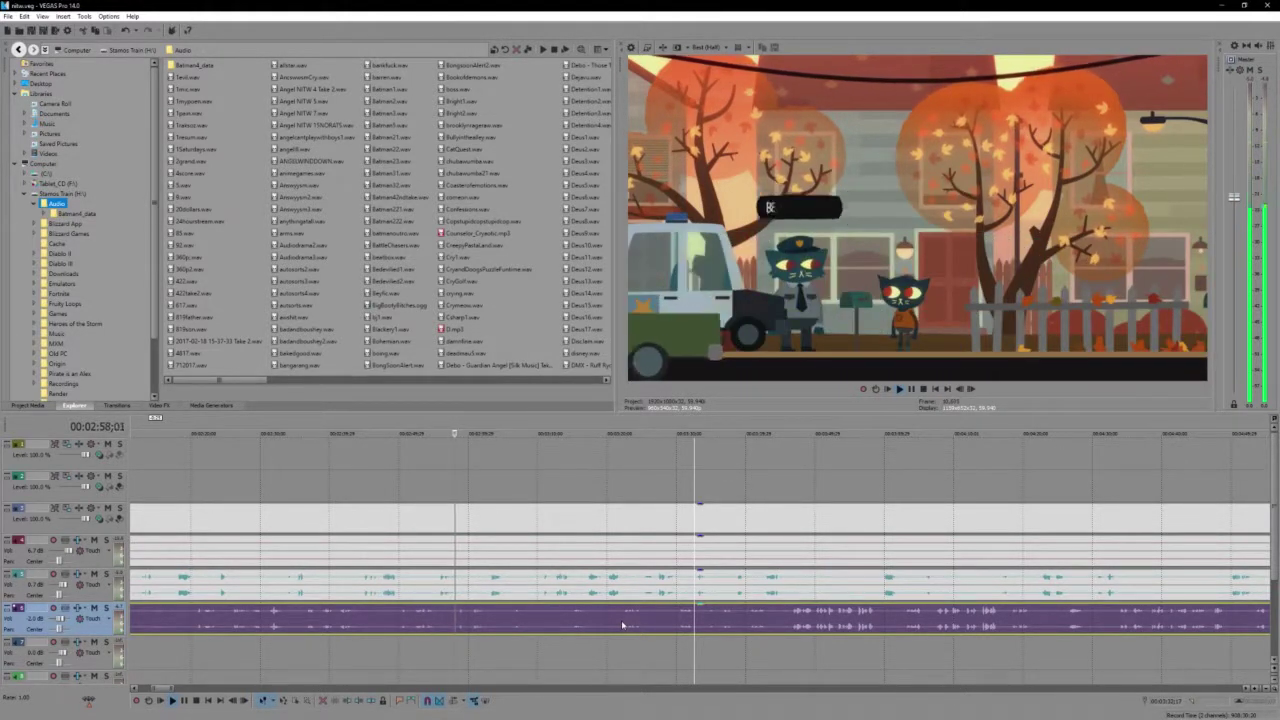
Replay the "Be careful Mae" exchange around 00:02:59 to check the voice timing against the speech bubbles
{"action": "left_click", "coordinate": [466, 626]}
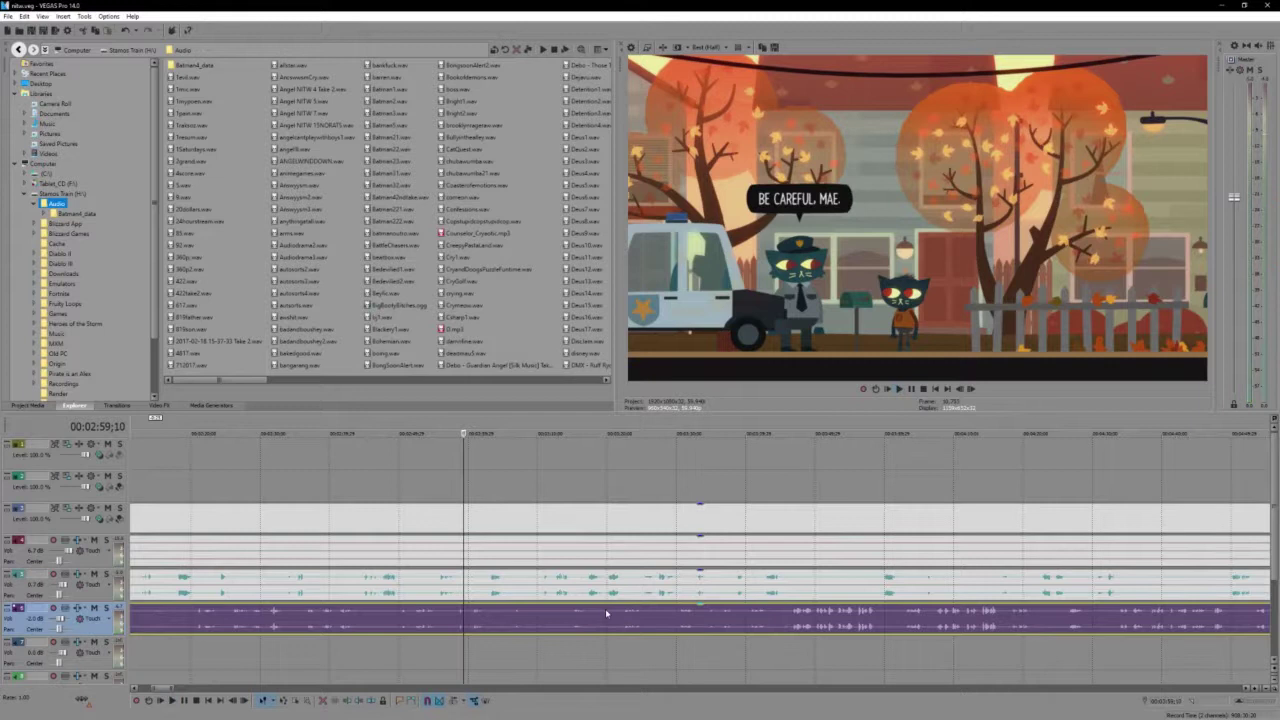
{"action": "left_click", "coordinate": [456, 620]}
{"action": "key", "text": "space"}
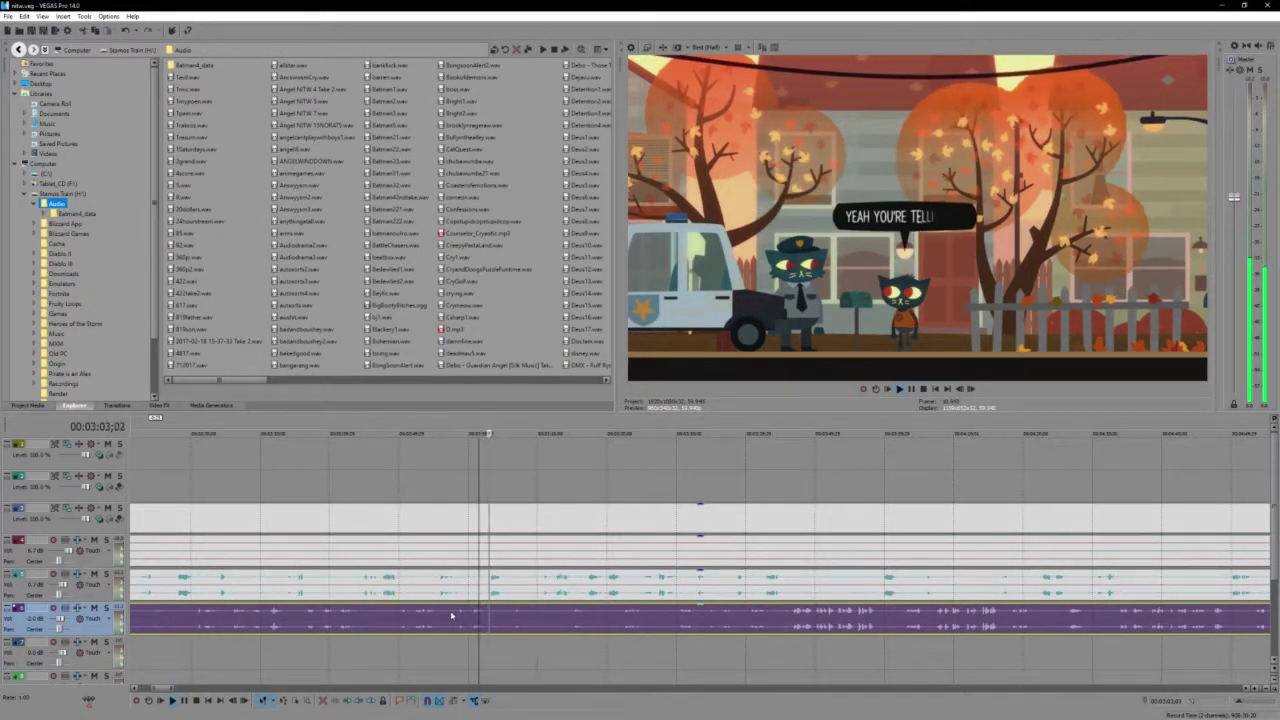
Split the purple voice clip just before 00:03:06, at the "Have a nice evening, Mae" line, and play from there
{"action": "scroll", "coordinate": [451, 615], "scroll_direction": "down", "scroll_amount": 5}
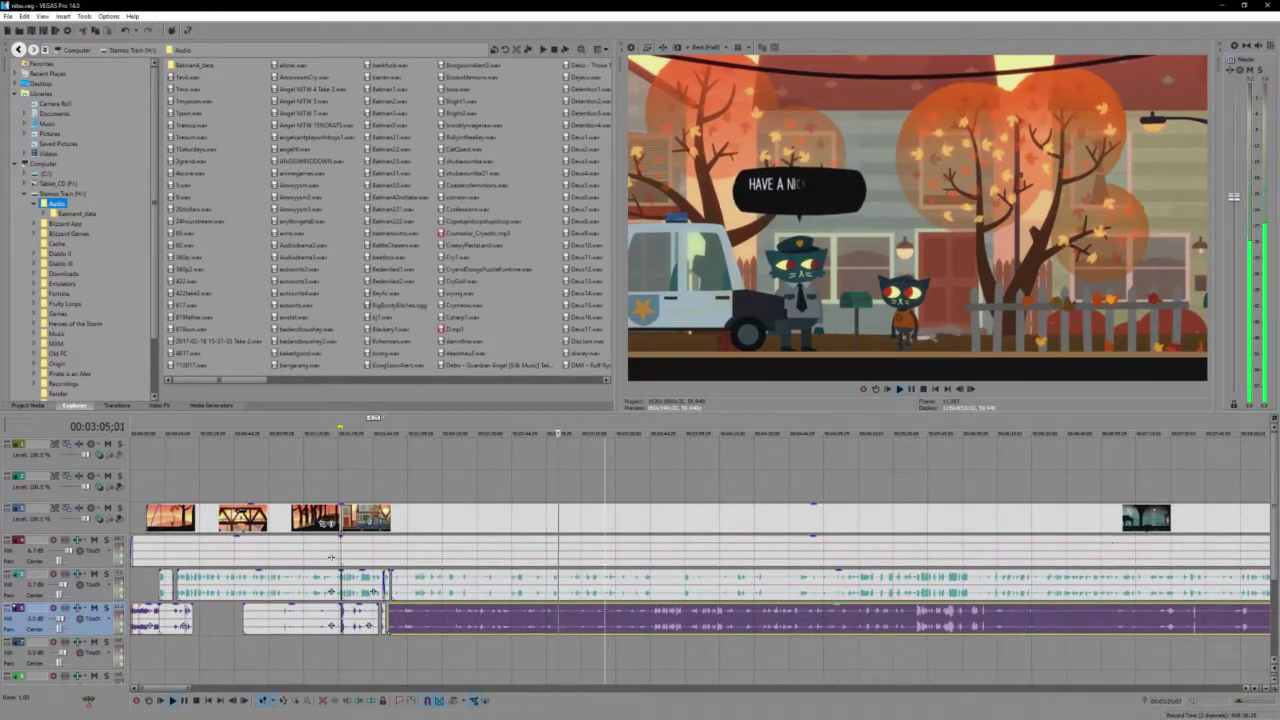
{"action": "scroll", "coordinate": [331, 557], "scroll_direction": "up", "scroll_amount": 5}
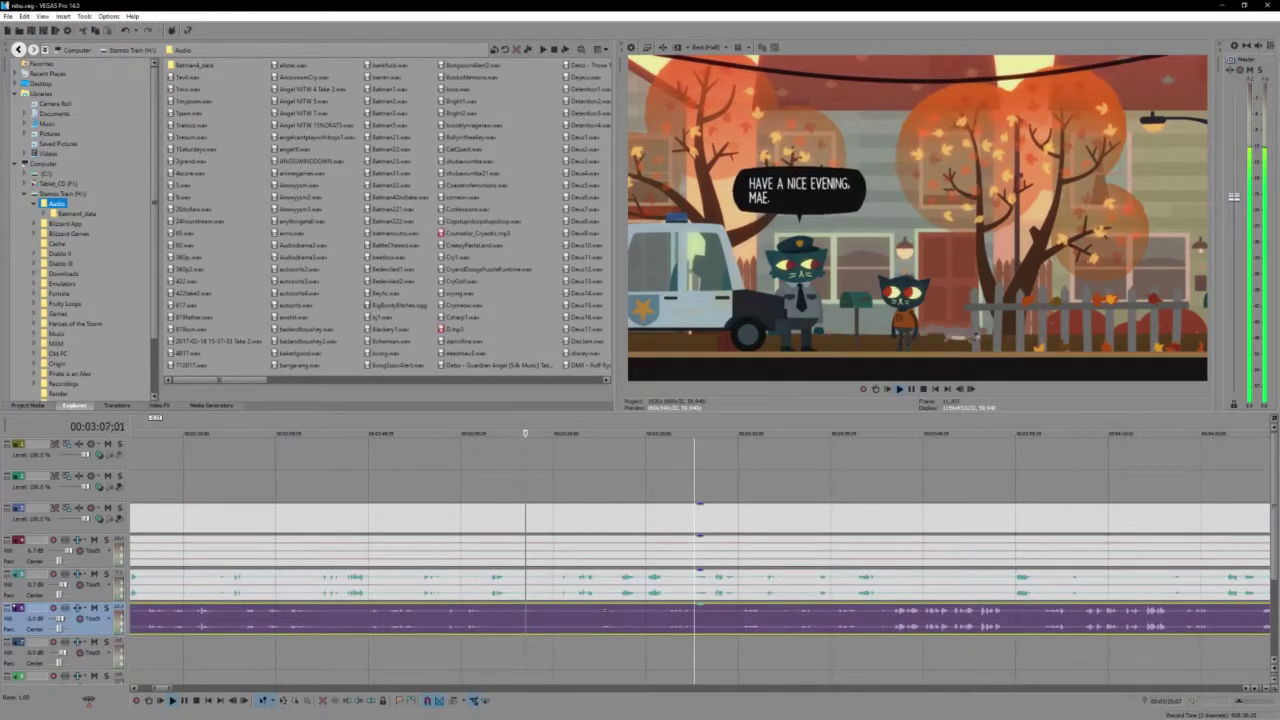
{"action": "left_click", "coordinate": [520, 619]}
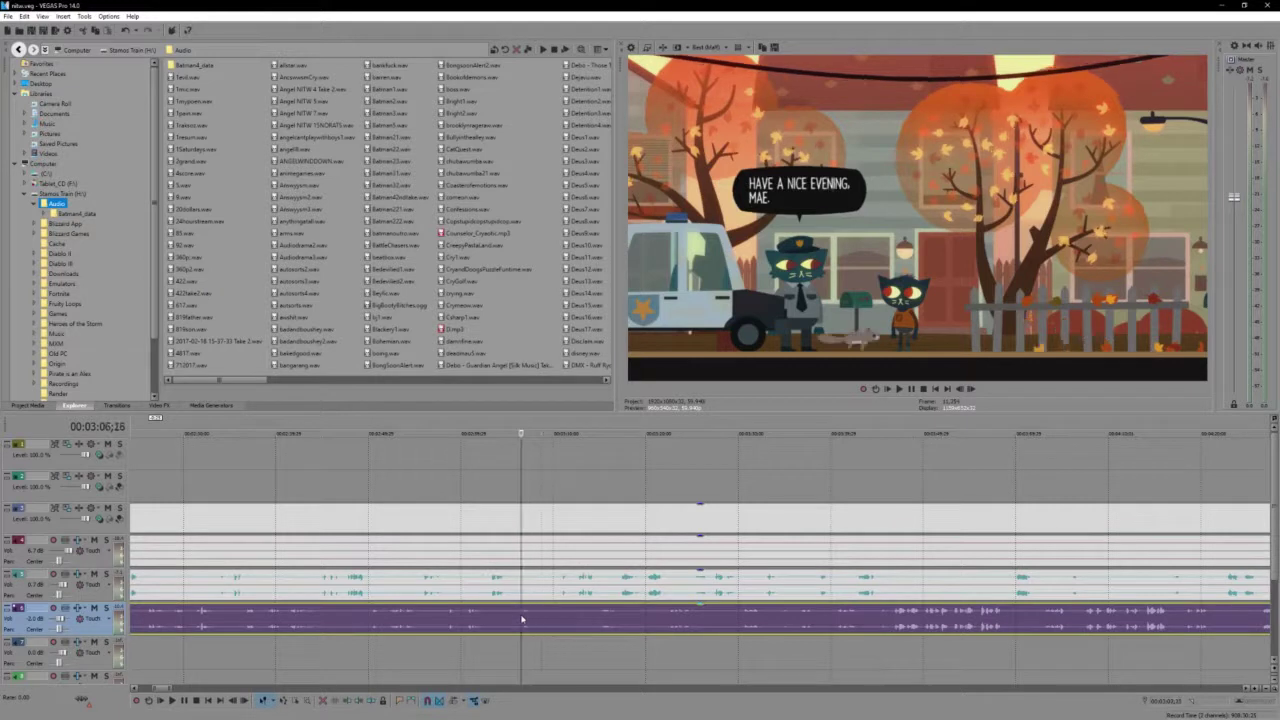
{"action": "left_click", "coordinate": [513, 620]}
{"action": "key", "text": "s"}
{"action": "key", "text": "space"}
{"action": "scroll", "coordinate": [513, 616], "scroll_direction": "up", "scroll_amount": 4}
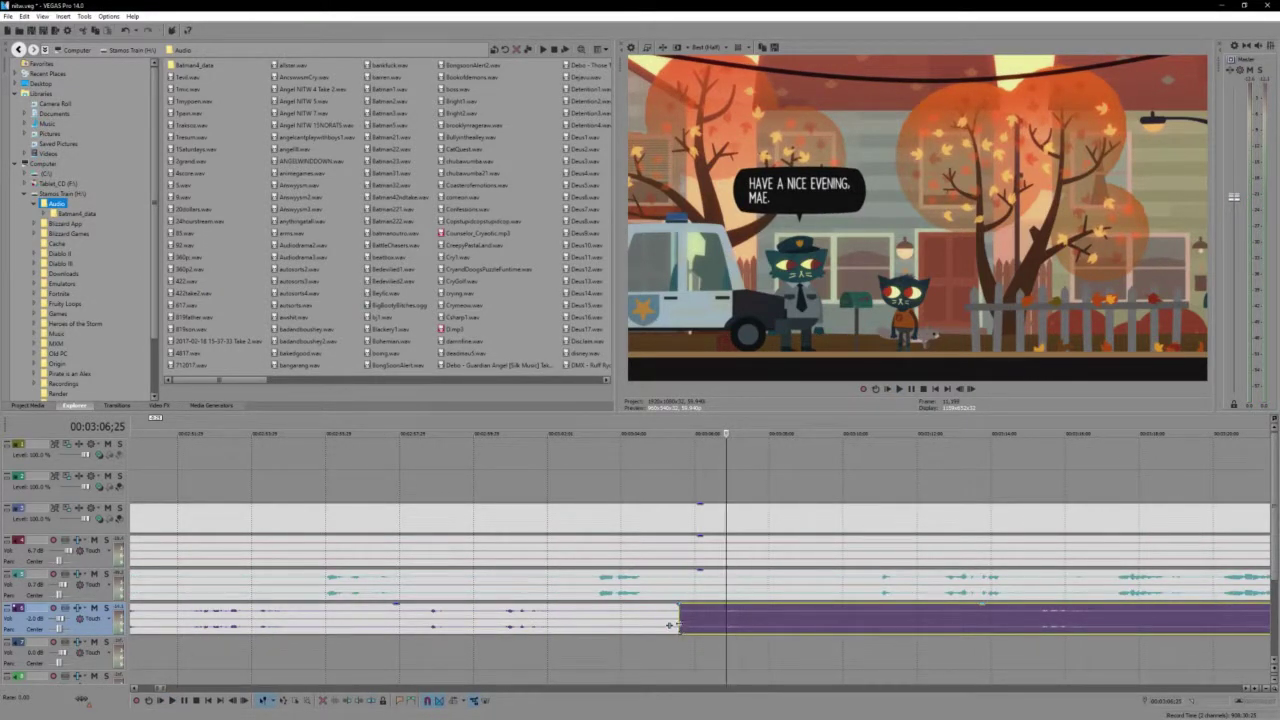
Trim the start of the purple clip after the split to leave a short gap, add a short fade-in, and replay the transition
{"action": "left_click_drag", "start_coordinate": [679, 622], "coordinate": [712, 620]}
{"action": "left_click", "coordinate": [705, 620]}
{"action": "key", "text": "space"}
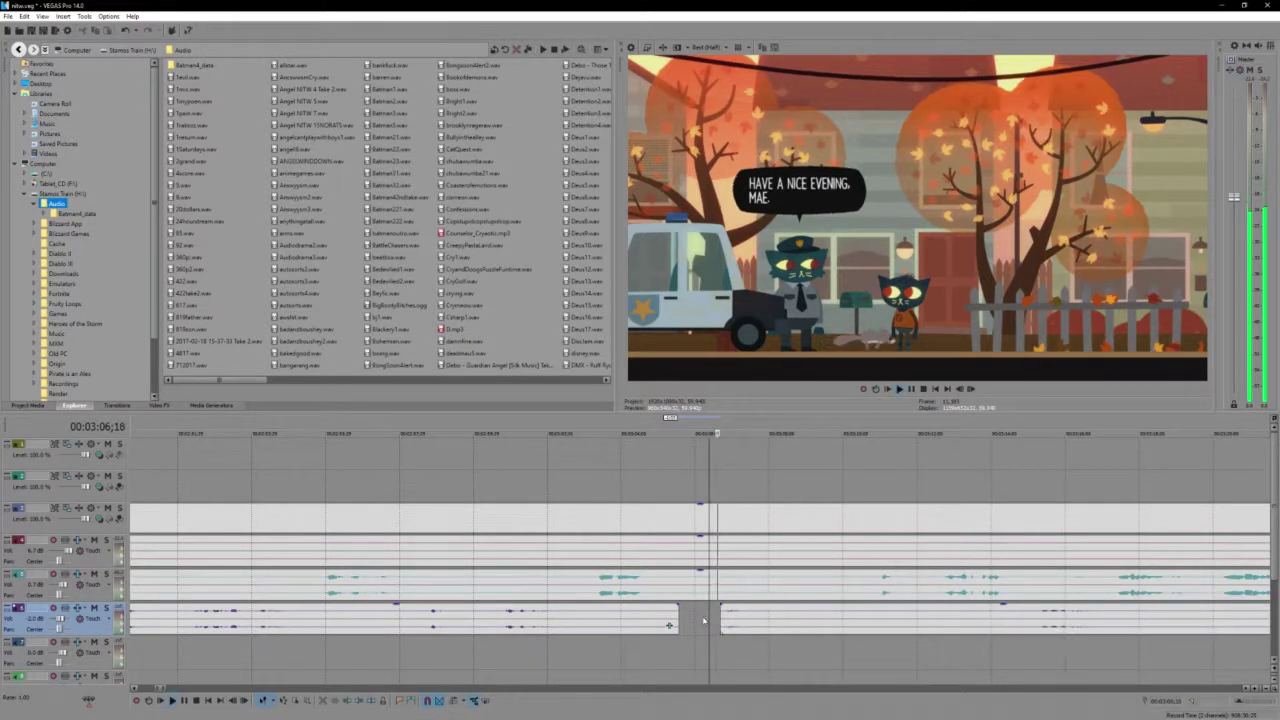
{"action": "key", "text": "Return"}
{"action": "left_click", "coordinate": [720, 614]}
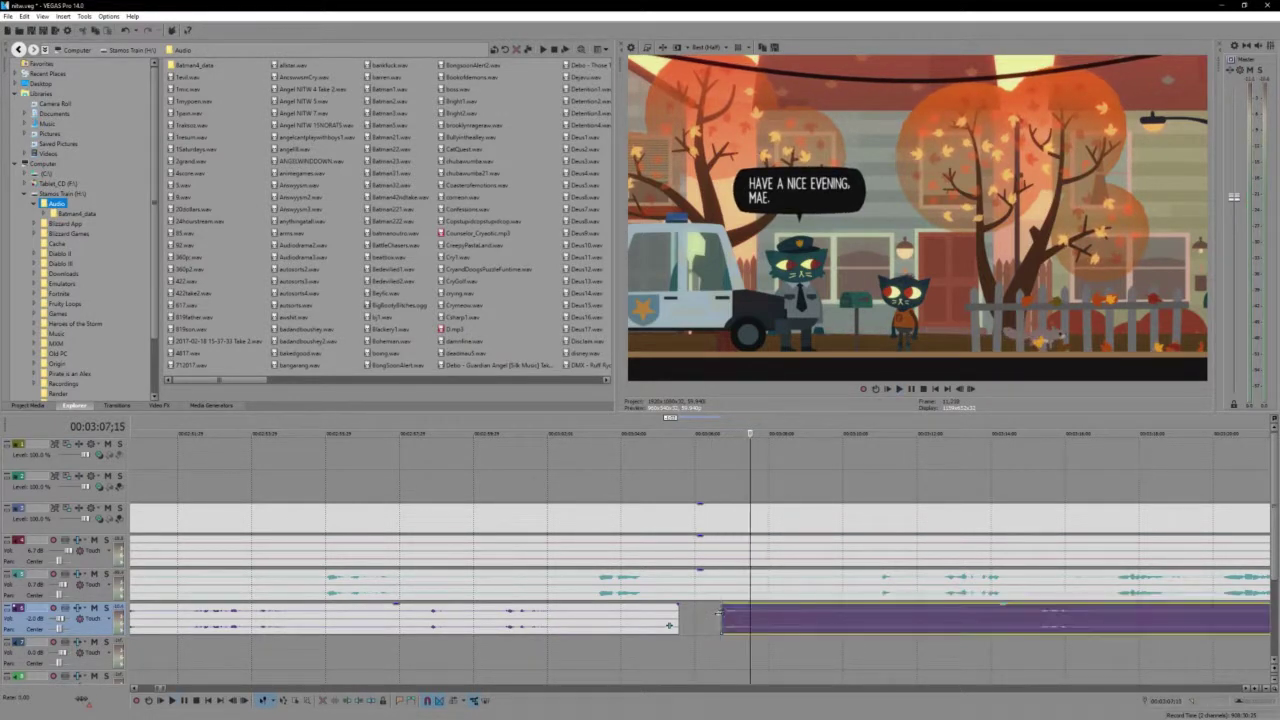
{"action": "left_click", "coordinate": [700, 620]}
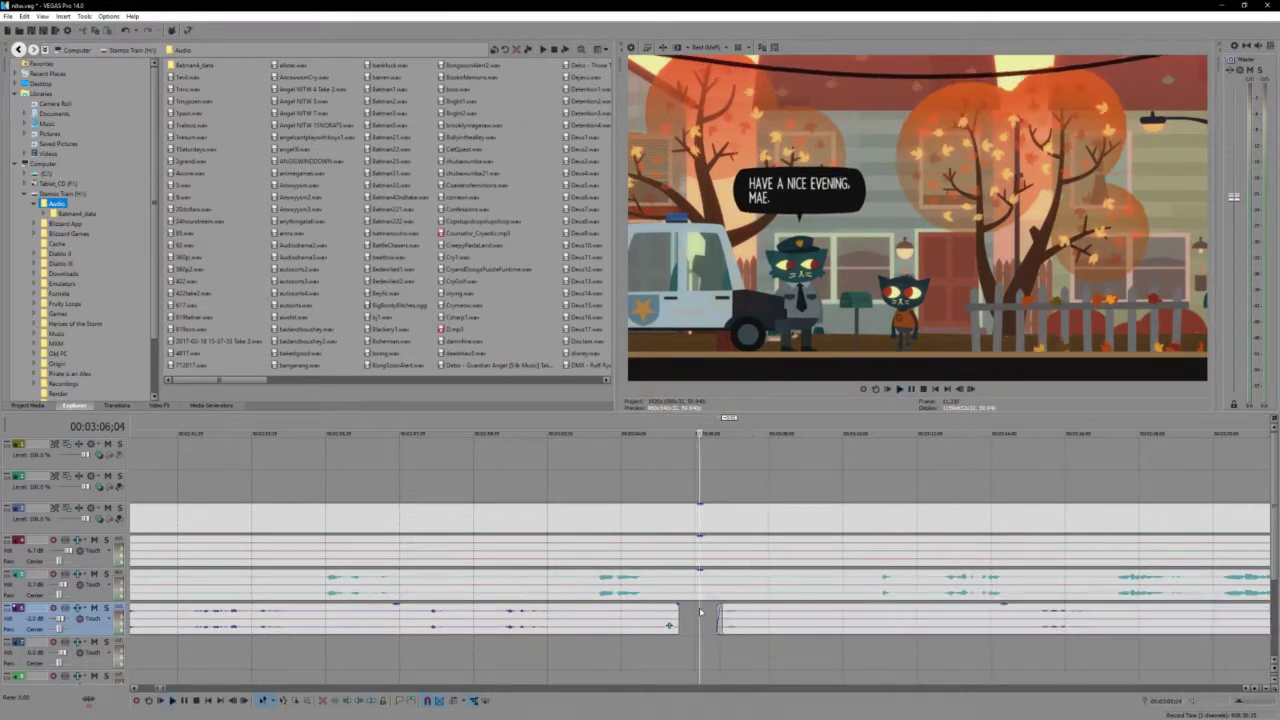
{"action": "key", "text": "space"}
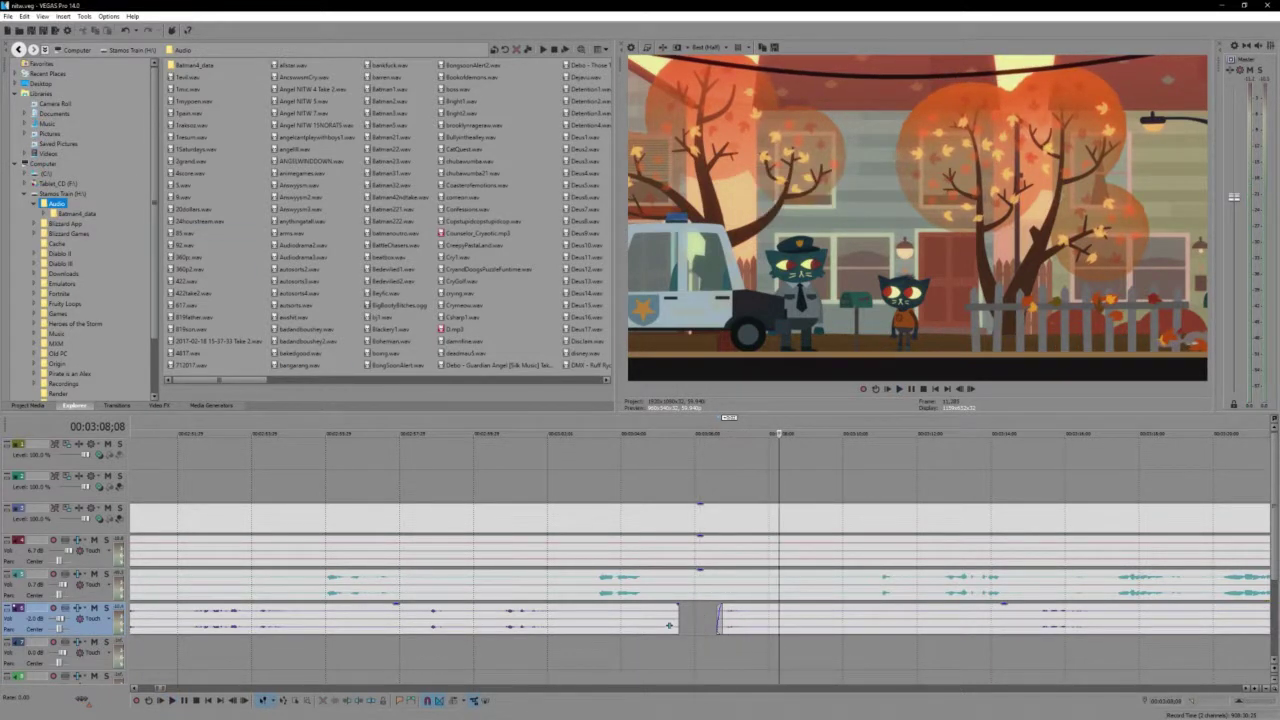
Play the project on from about 00:03:08 into the Selmers porch scene, up to 00:03:24, and inspect the voice waveforms
{"action": "key", "text": "alt+Tab"}
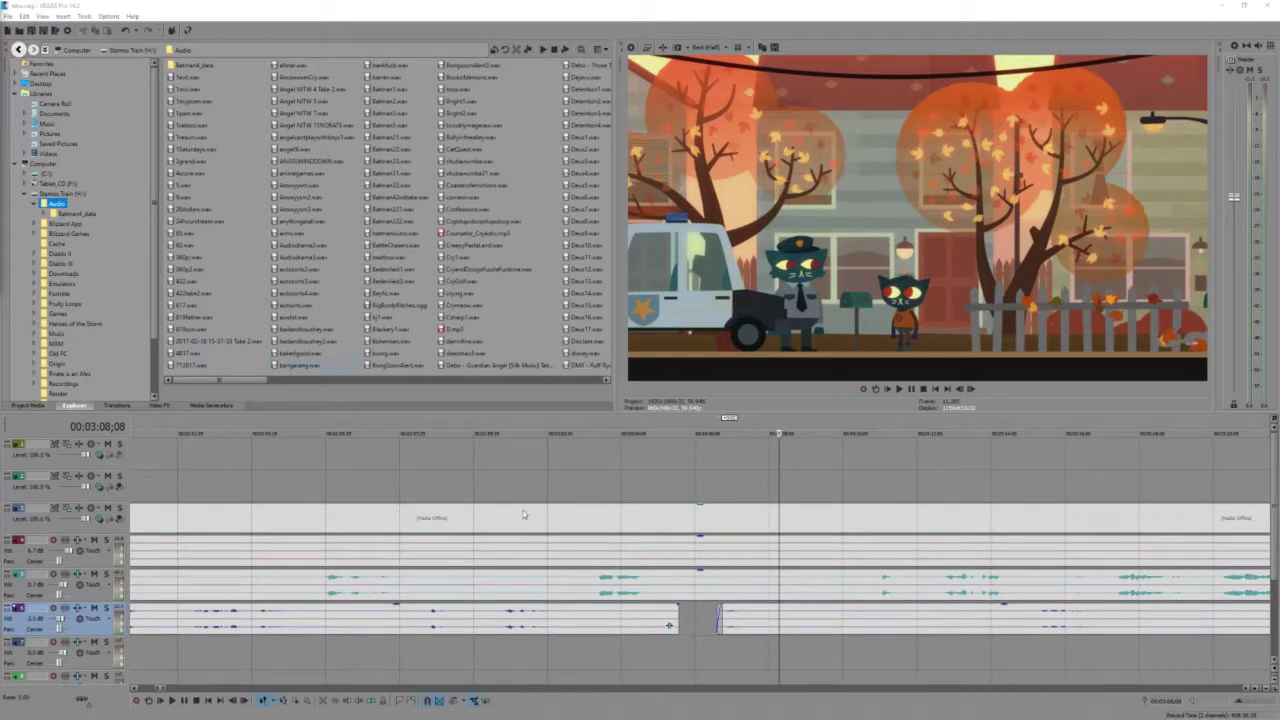
{"action": "left_click", "coordinate": [773, 624]}
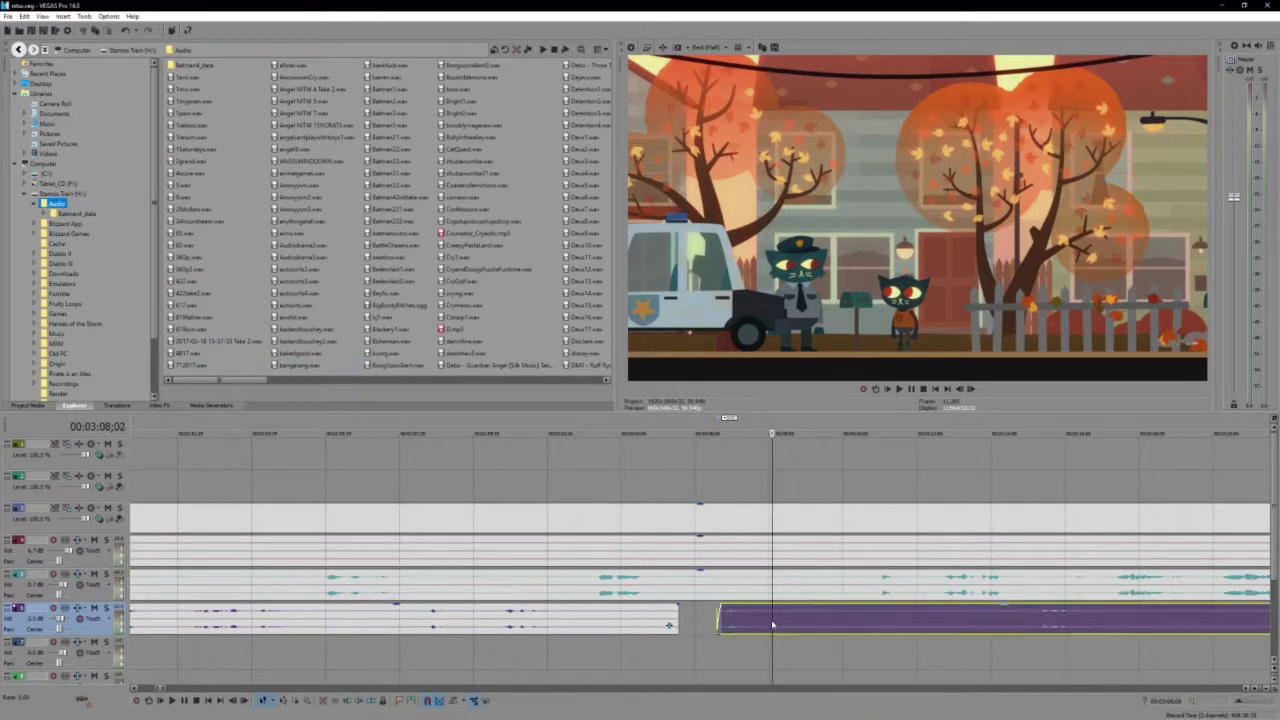
{"action": "key", "text": "space"}
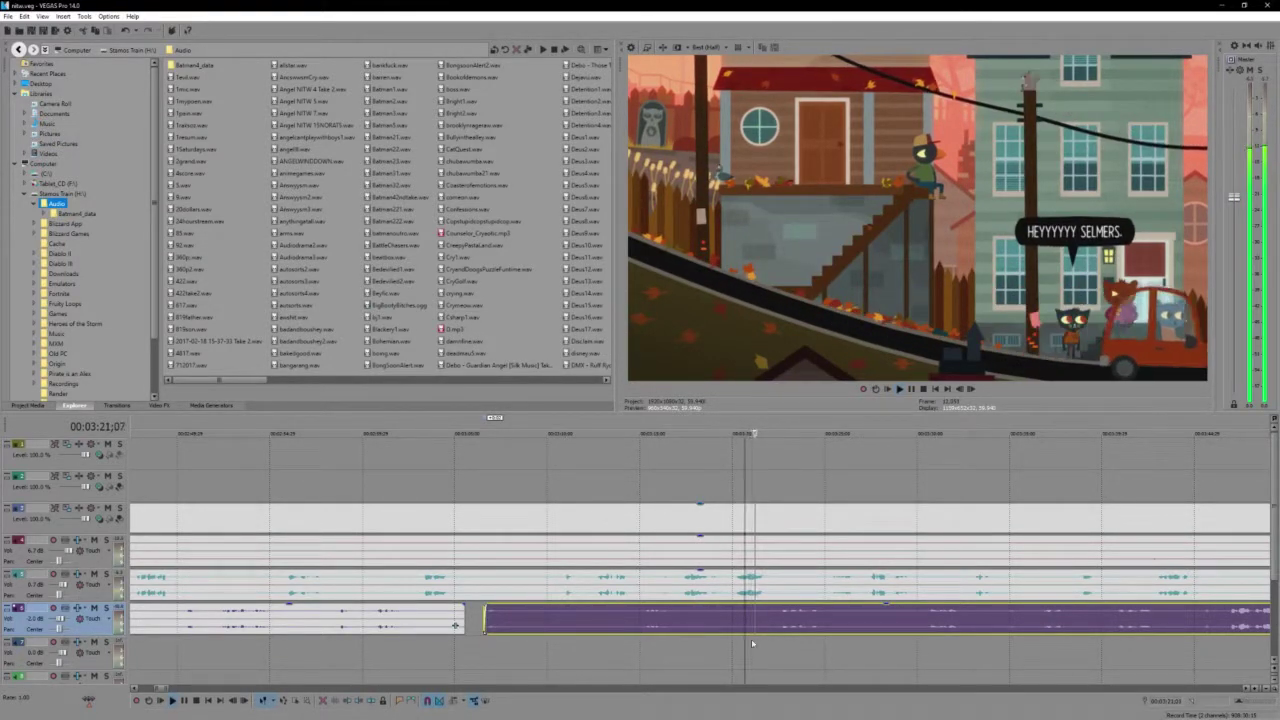
{"action": "scroll", "coordinate": [751, 643], "scroll_direction": "down", "scroll_amount": 3}
{"action": "scroll", "coordinate": [780, 624], "scroll_direction": "up", "scroll_amount": 5}
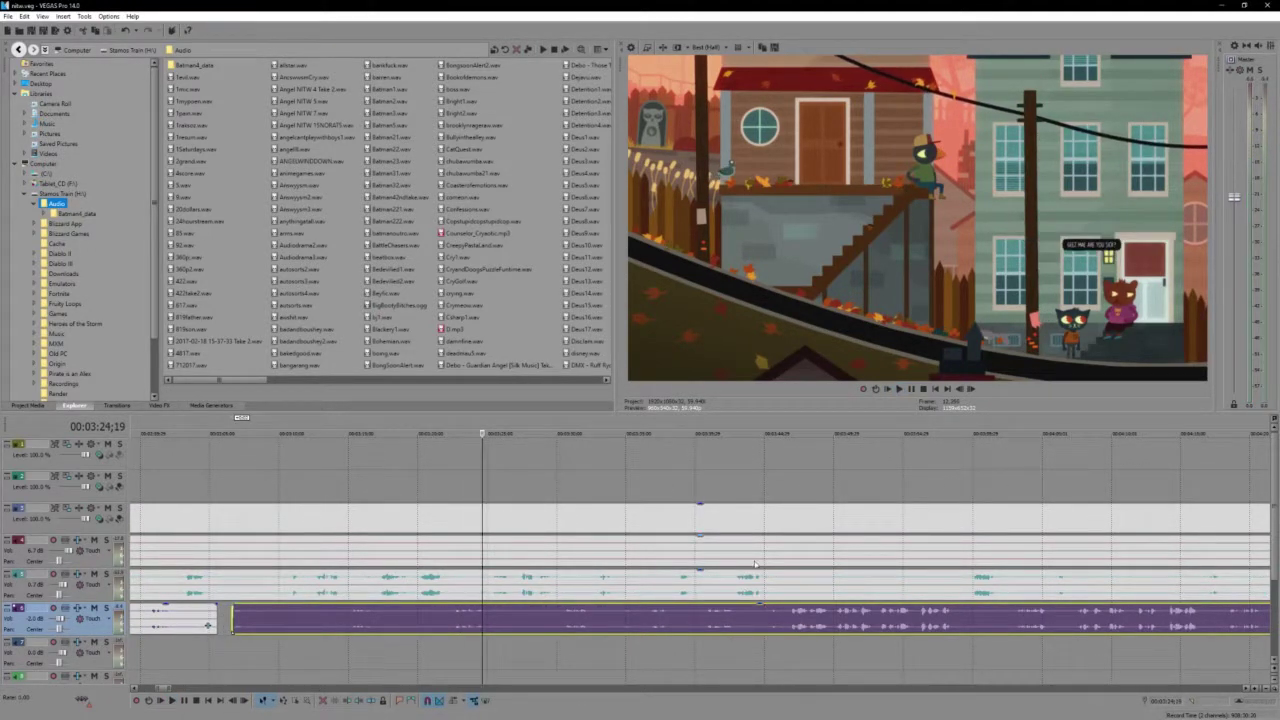
{"action": "scroll", "coordinate": [755, 565], "scroll_direction": "down", "scroll_amount": 5}
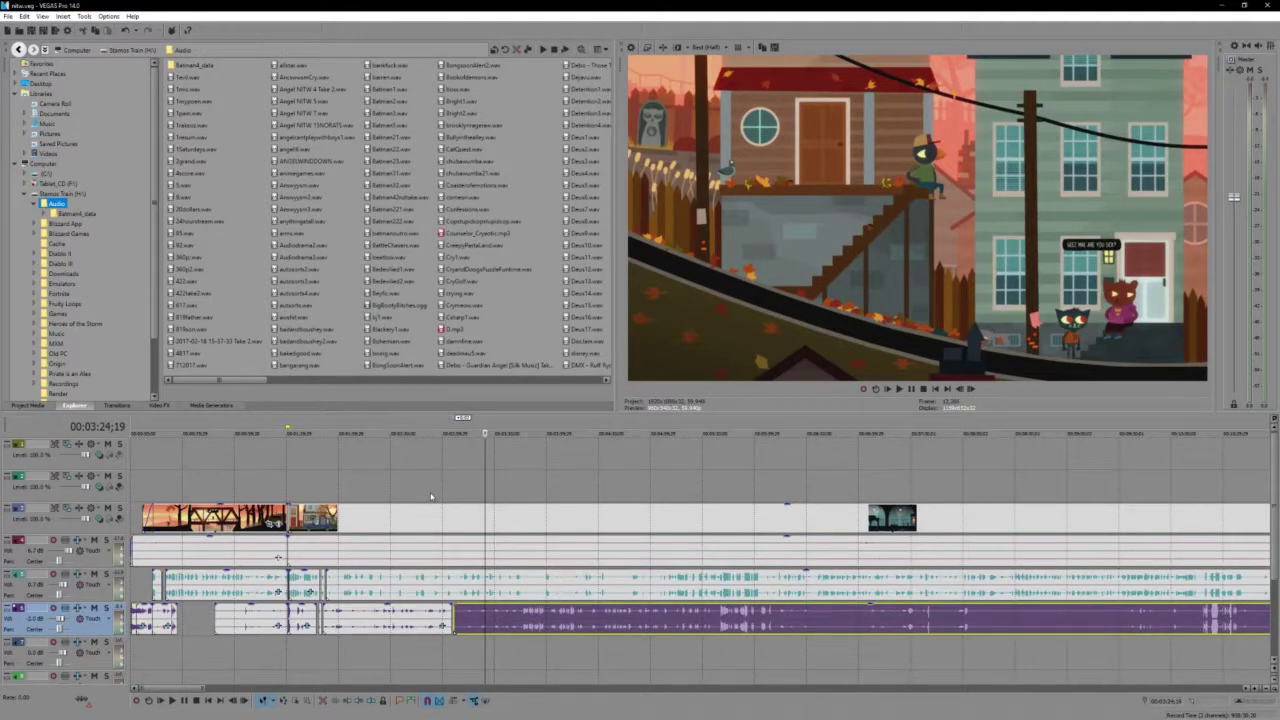
{"action": "scroll", "coordinate": [405, 474], "scroll_direction": "up", "scroll_amount": 8}
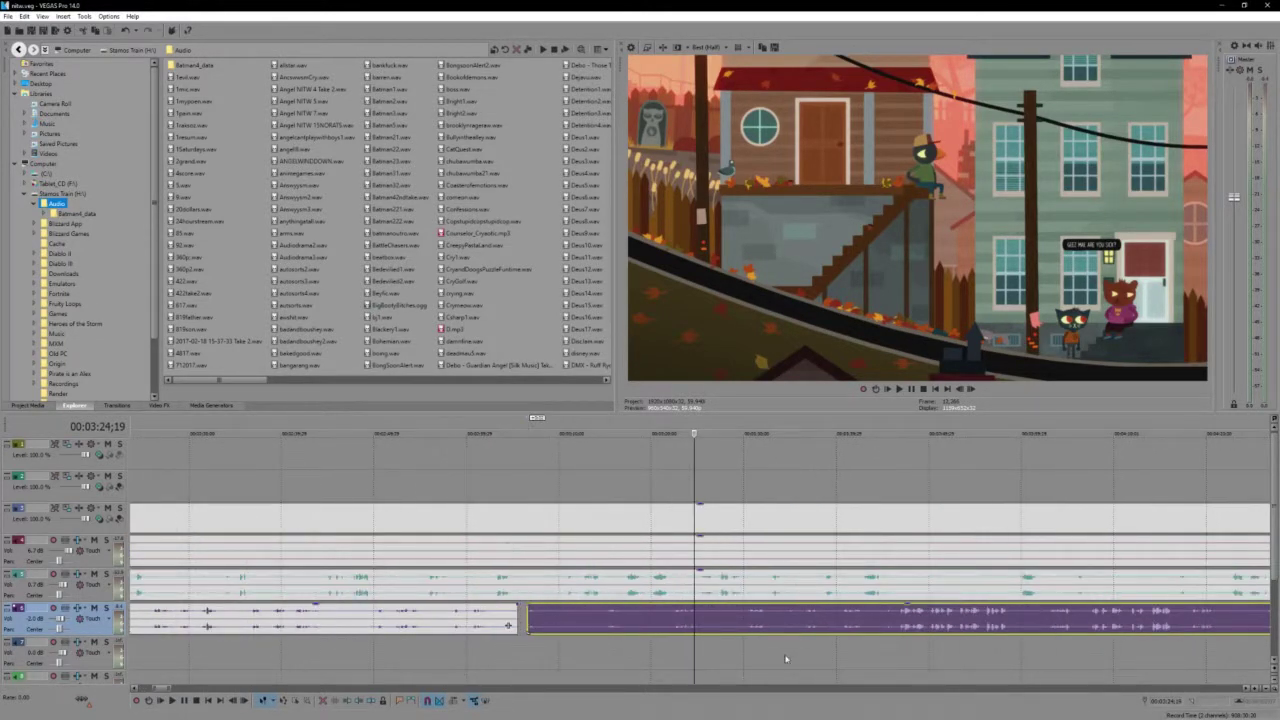
Continue playback of the Selmers porch dialogue from 00:03:24 to about 00:03:59, comparing where the two voice tracks speak
{"action": "key", "text": "space"}
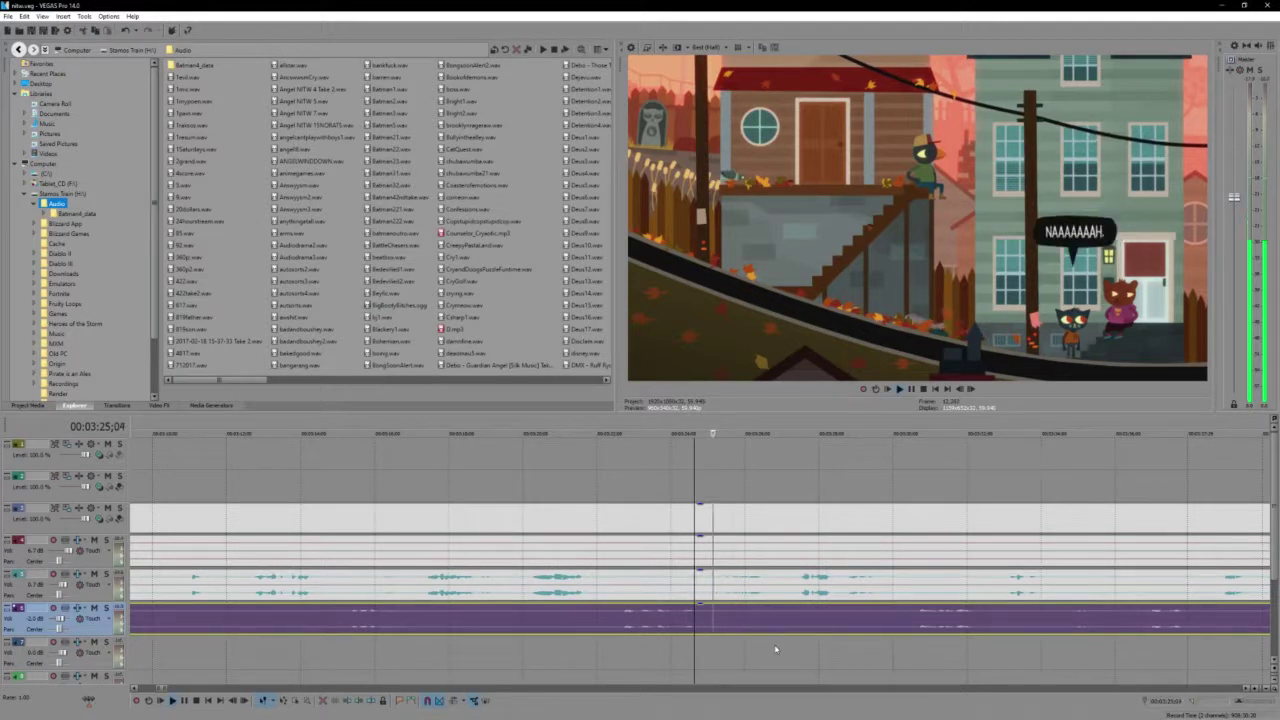
{"action": "scroll", "coordinate": [775, 649], "scroll_direction": "up", "scroll_amount": 2}
{"action": "scroll", "coordinate": [775, 649], "scroll_direction": "down", "scroll_amount": 2}
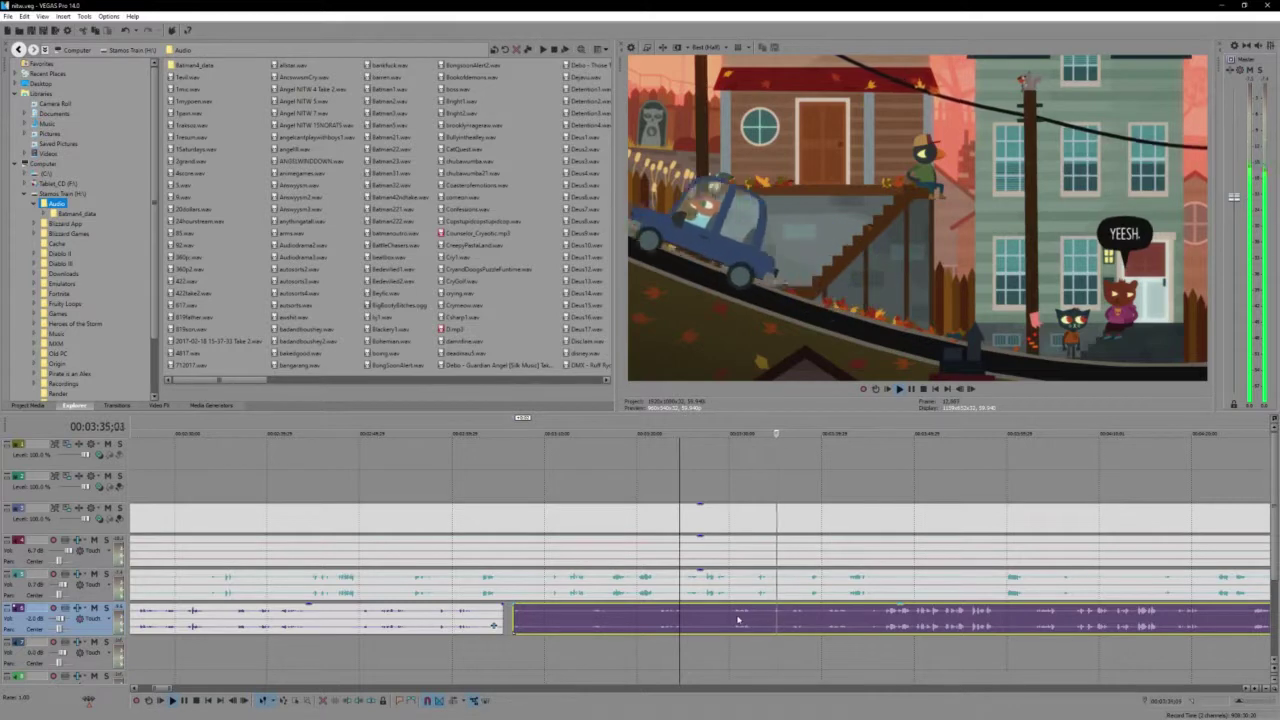
{"action": "scroll", "coordinate": [731, 620], "scroll_direction": "down", "scroll_amount": 2}
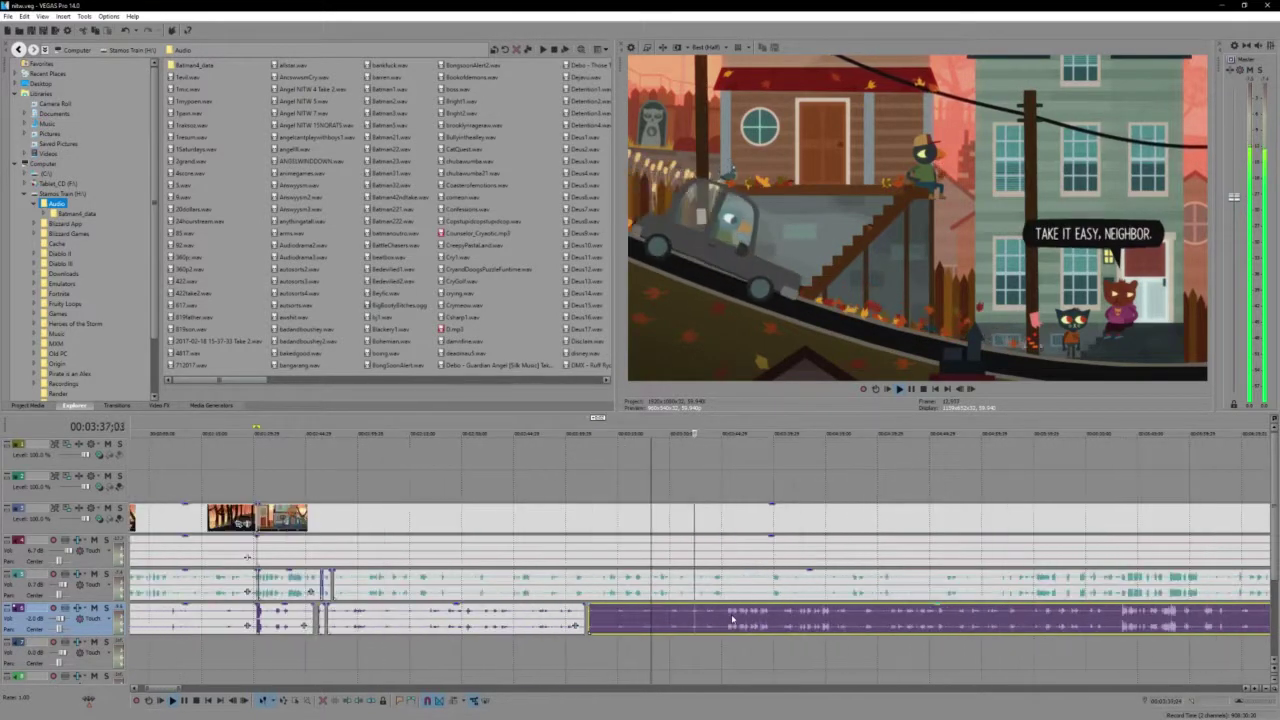
{"action": "scroll", "coordinate": [690, 672], "scroll_direction": "down", "scroll_amount": 2}
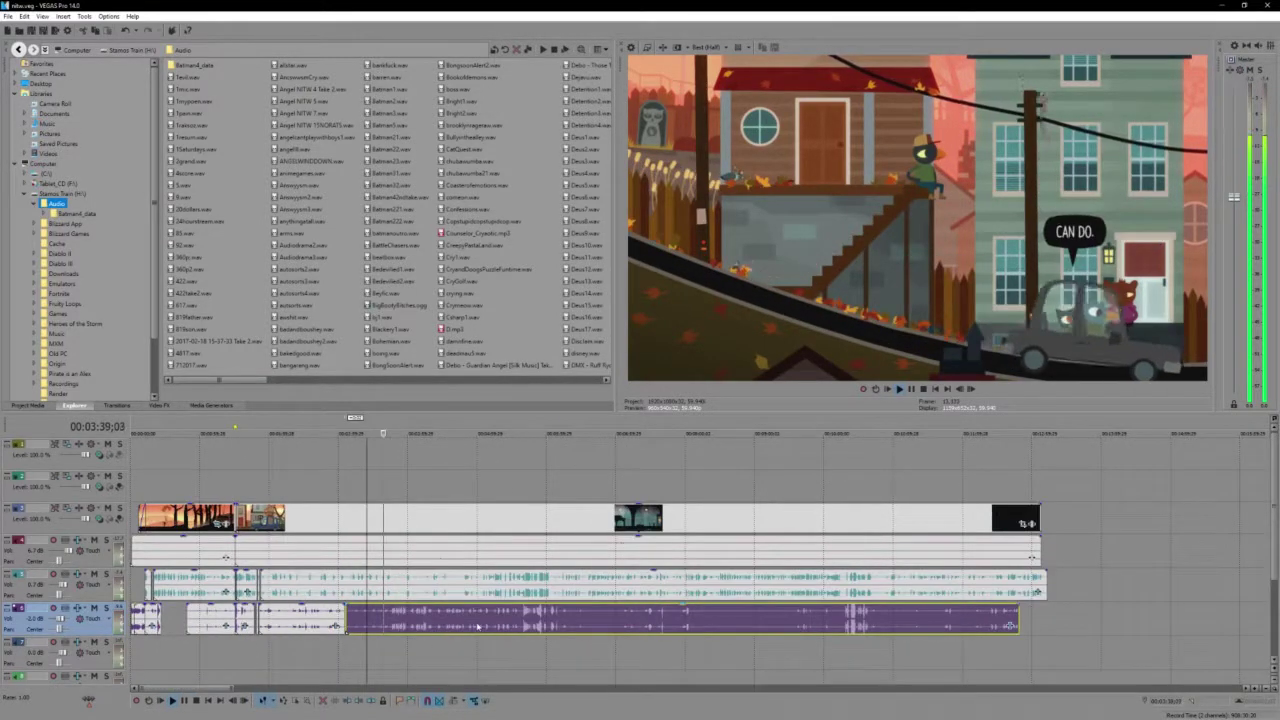
{"action": "scroll", "coordinate": [477, 627], "scroll_direction": "up", "scroll_amount": 3}
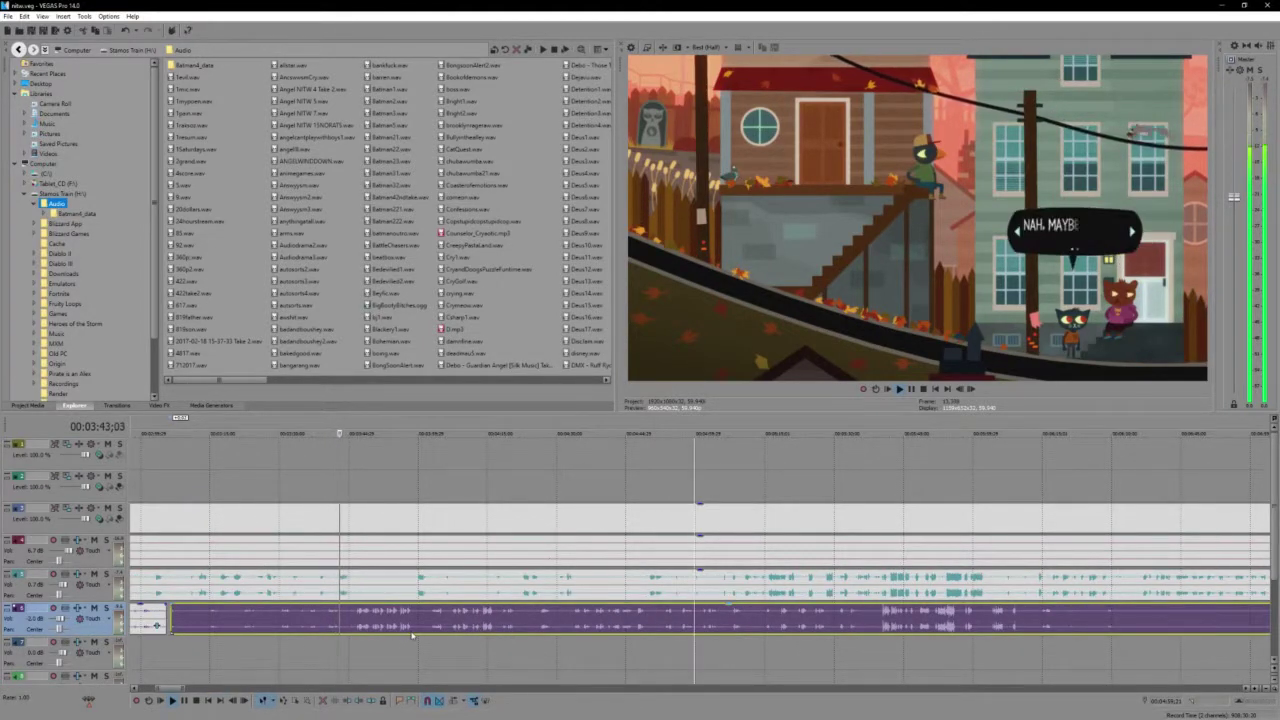
{"action": "scroll", "coordinate": [411, 636], "scroll_direction": "up", "scroll_amount": 1}
{"action": "scroll", "coordinate": [632, 626], "scroll_direction": "down", "scroll_amount": 2}
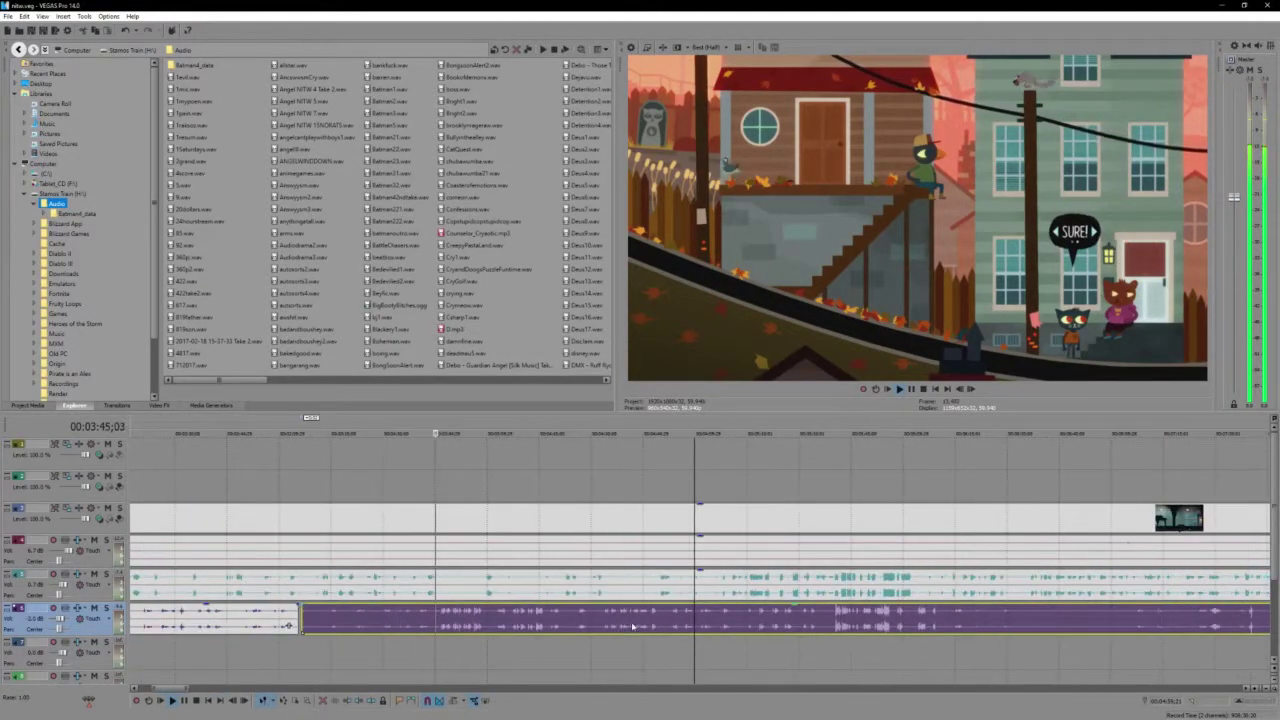
{"action": "left_click", "coordinate": [481, 625]}
{"action": "scroll", "coordinate": [481, 625], "scroll_direction": "up", "scroll_amount": 2}
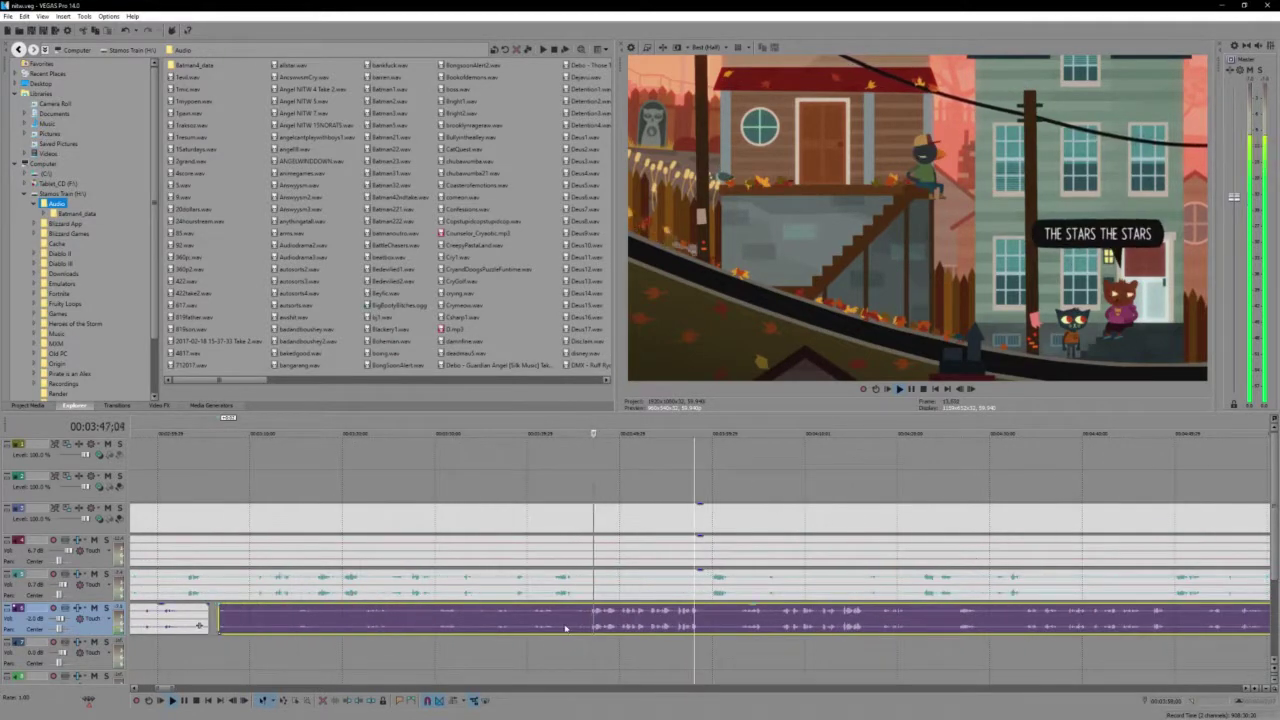
{"action": "scroll", "coordinate": [575, 623], "scroll_direction": "down", "scroll_amount": 1}
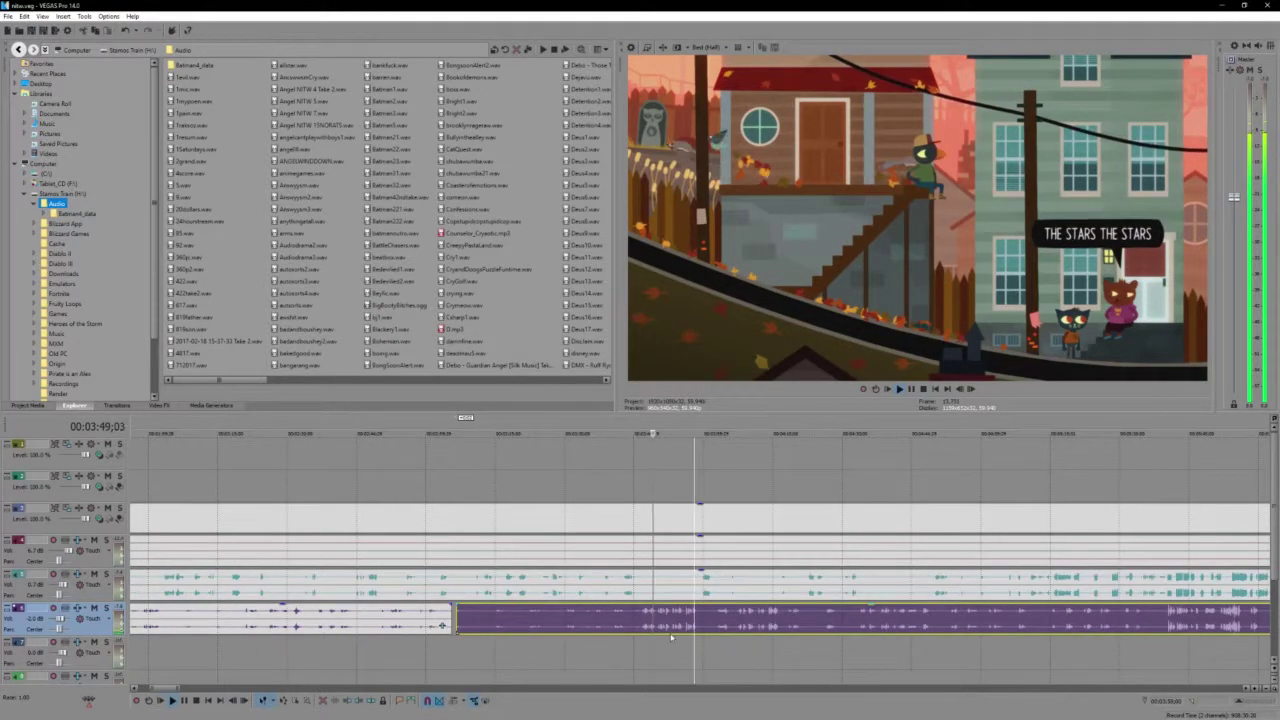
{"action": "left_click", "coordinate": [723, 627]}
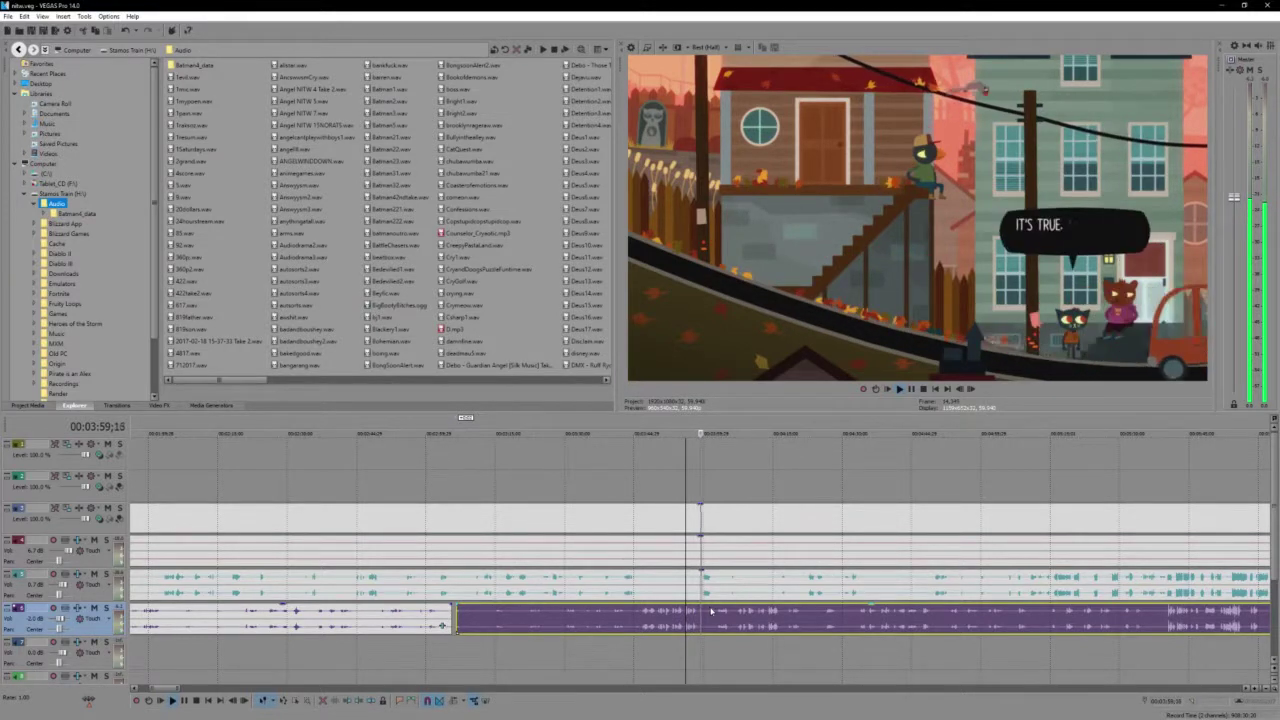
Split the teal voice clip at 00:03:56;09, in the silence during the "And never park" line
{"action": "scroll", "coordinate": [708, 610], "scroll_direction": "up", "scroll_amount": 2}
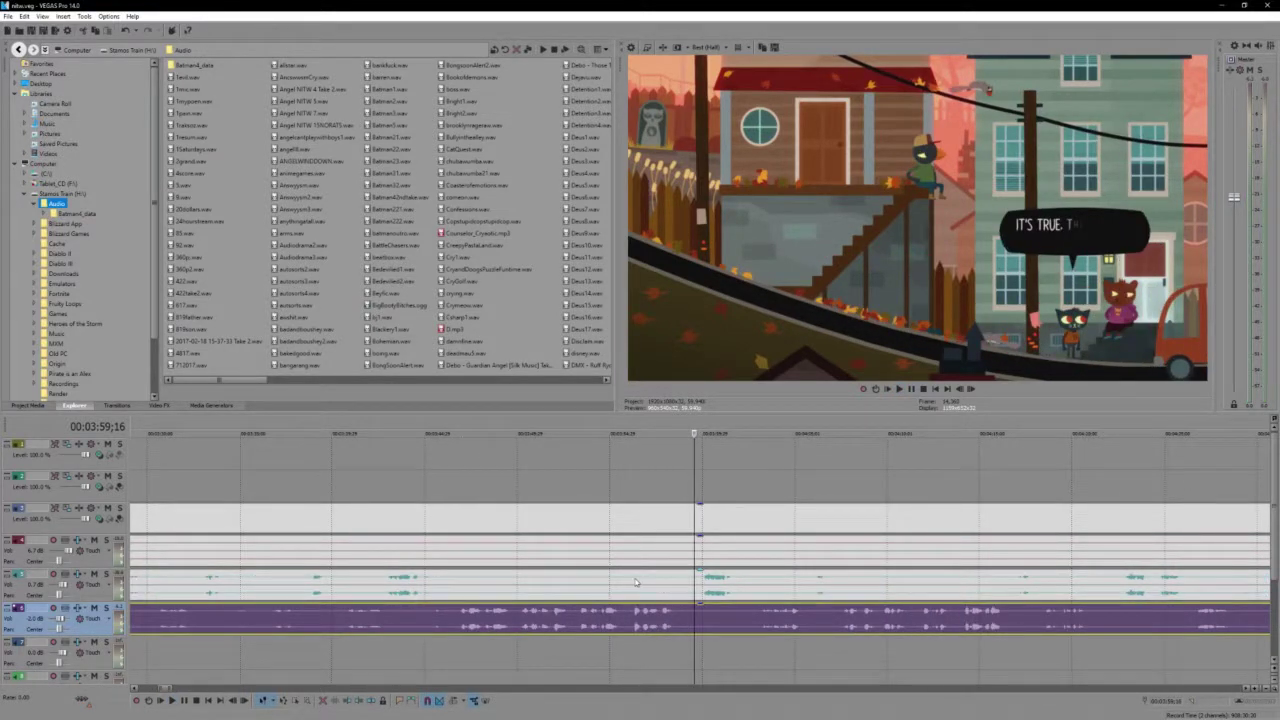
{"action": "left_click", "coordinate": [634, 582]}
{"action": "key", "text": "s"}
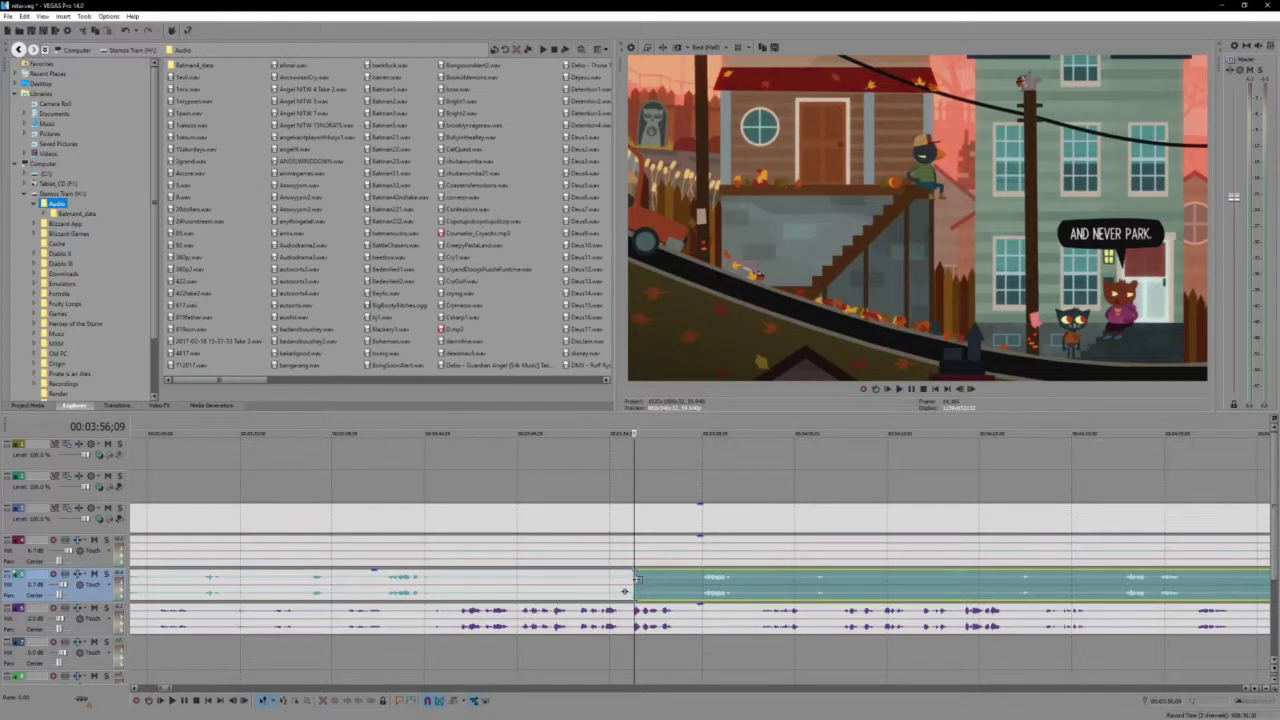
Trim the start of the teal clip after the split to about 00:04:00, and replay the "Oh?" line from 00:04:06;03
{"action": "left_click_drag", "start_coordinate": [635, 585], "coordinate": [700, 594]}
{"action": "key", "text": "space"}
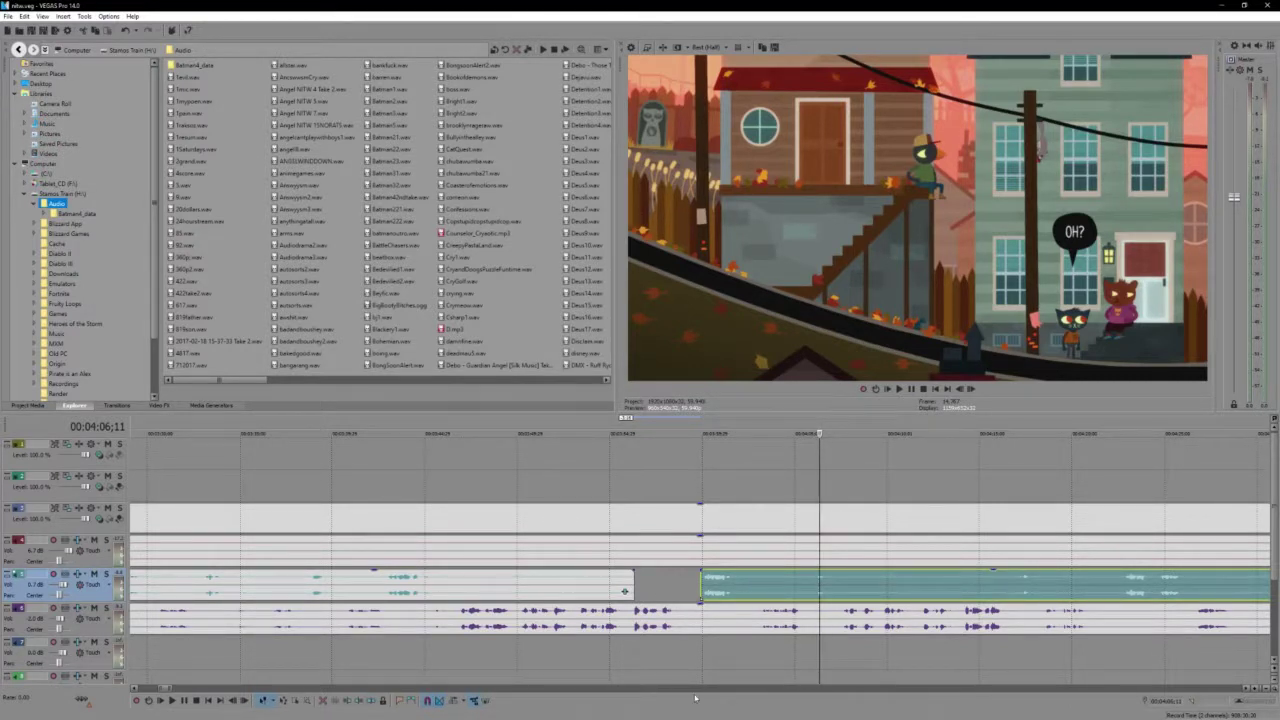
{"action": "scroll", "coordinate": [702, 632], "scroll_direction": "up", "scroll_amount": 3}
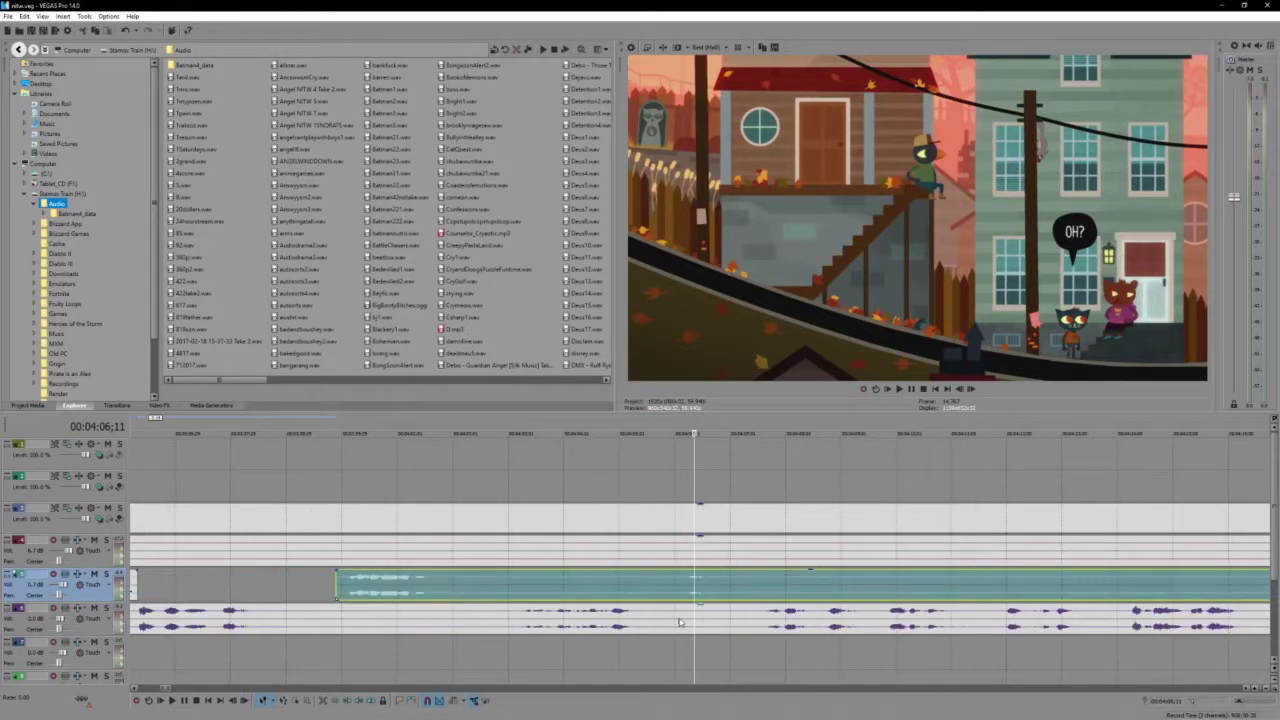
{"action": "left_click", "coordinate": [679, 622]}
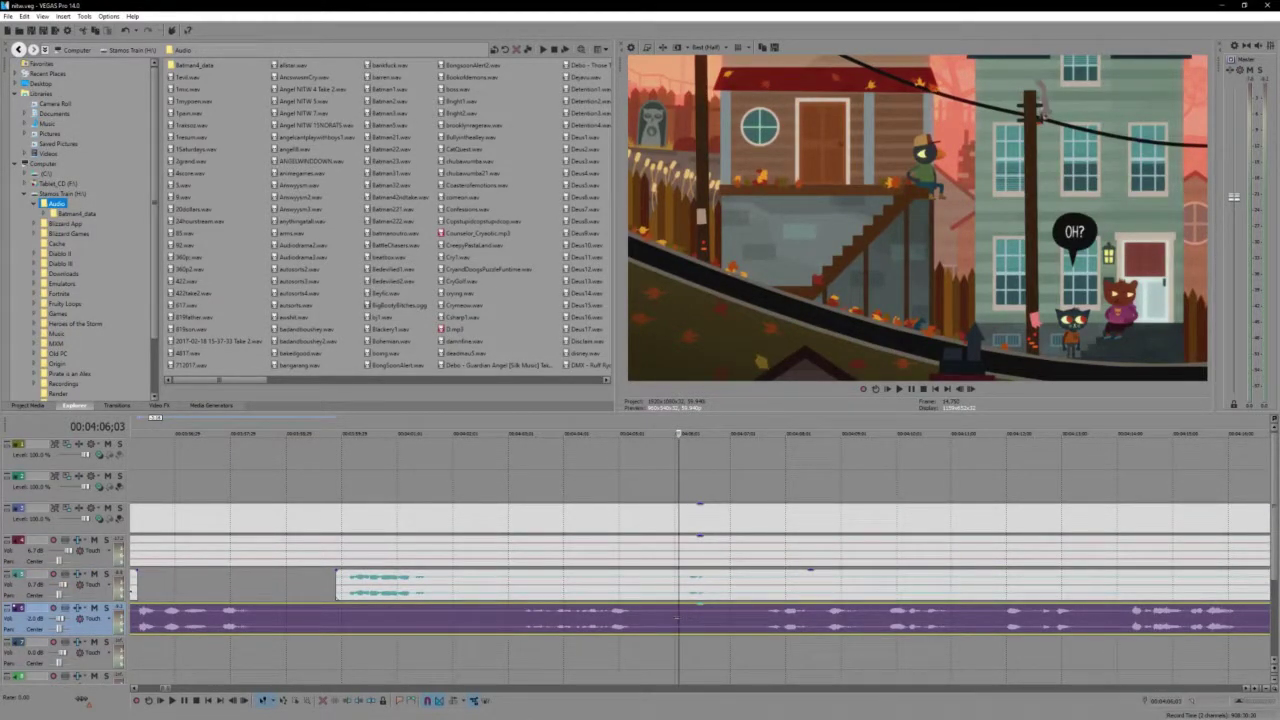
{"action": "key", "text": "space"}
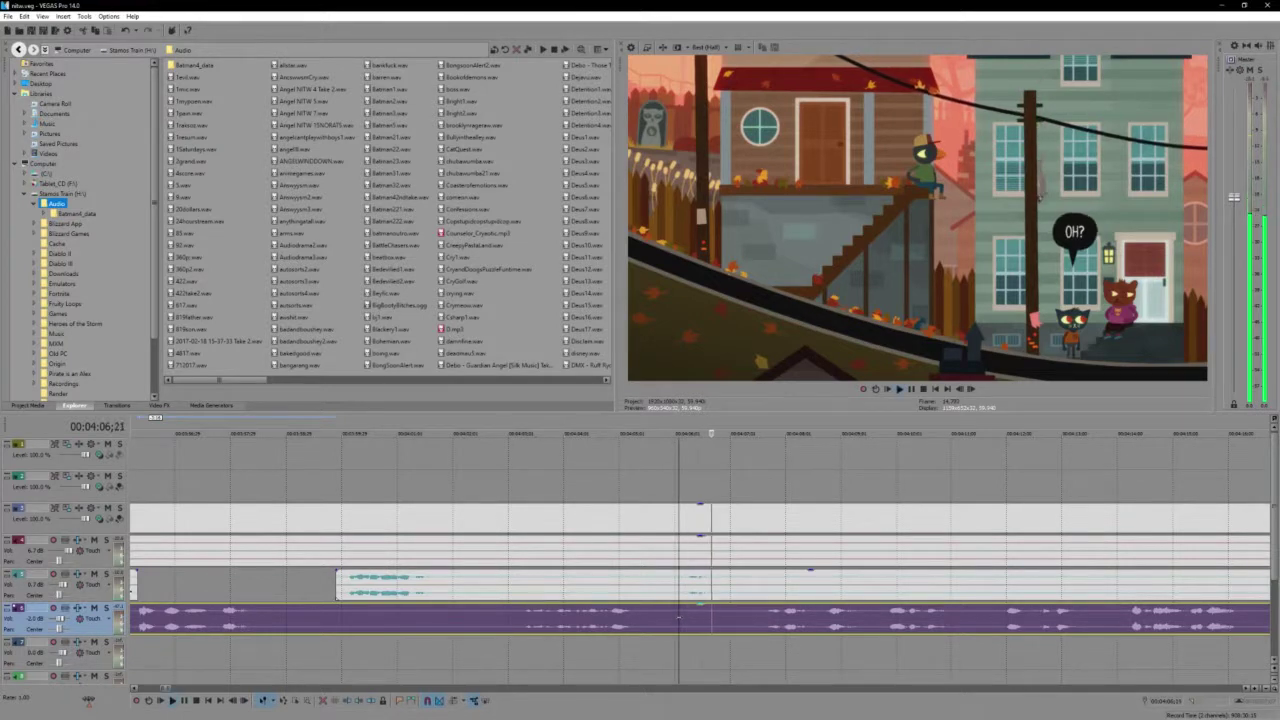
Split the teal voice clip at 00:04:07;15, after the "Oh?" line, and trim the start of the following piece to about 00:04:16
{"action": "scroll", "coordinate": [675, 601], "scroll_direction": "up", "scroll_amount": 2}
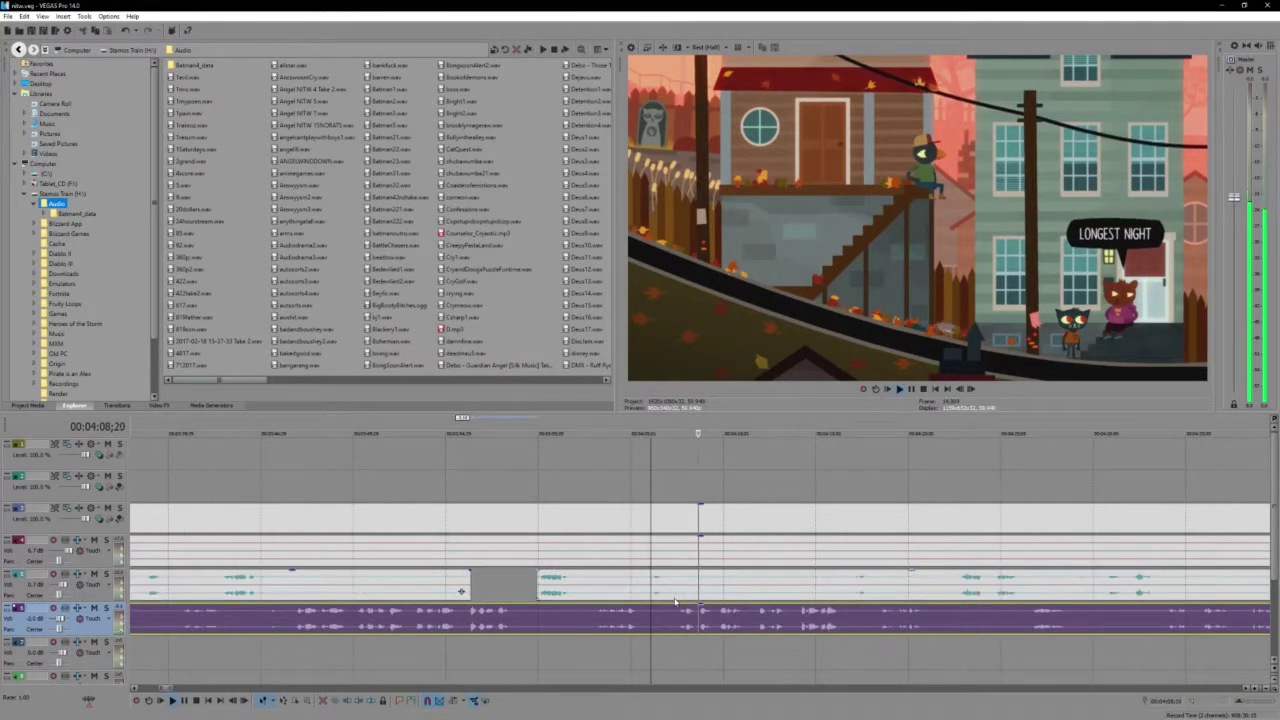
{"action": "scroll", "coordinate": [675, 601], "scroll_direction": "down", "scroll_amount": 2}
{"action": "scroll", "coordinate": [697, 598], "scroll_direction": "up", "scroll_amount": 3}
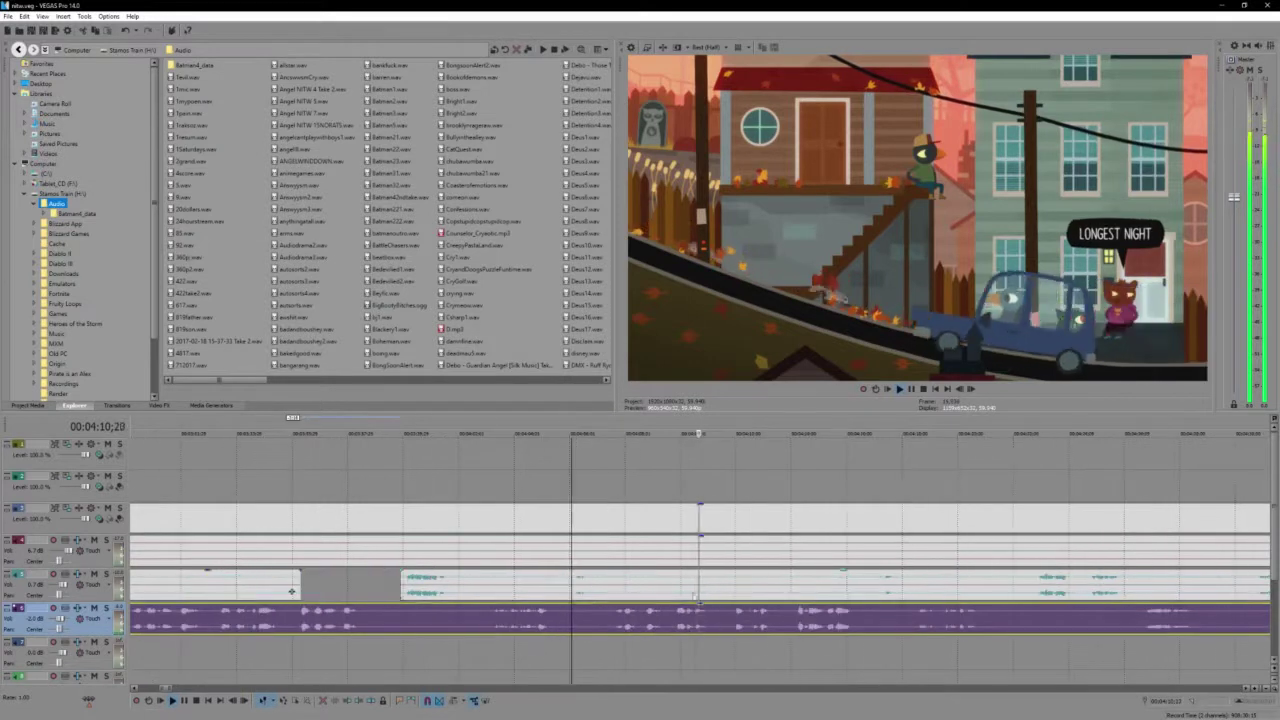
{"action": "key", "text": "space"}
{"action": "left_click", "coordinate": [610, 584]}
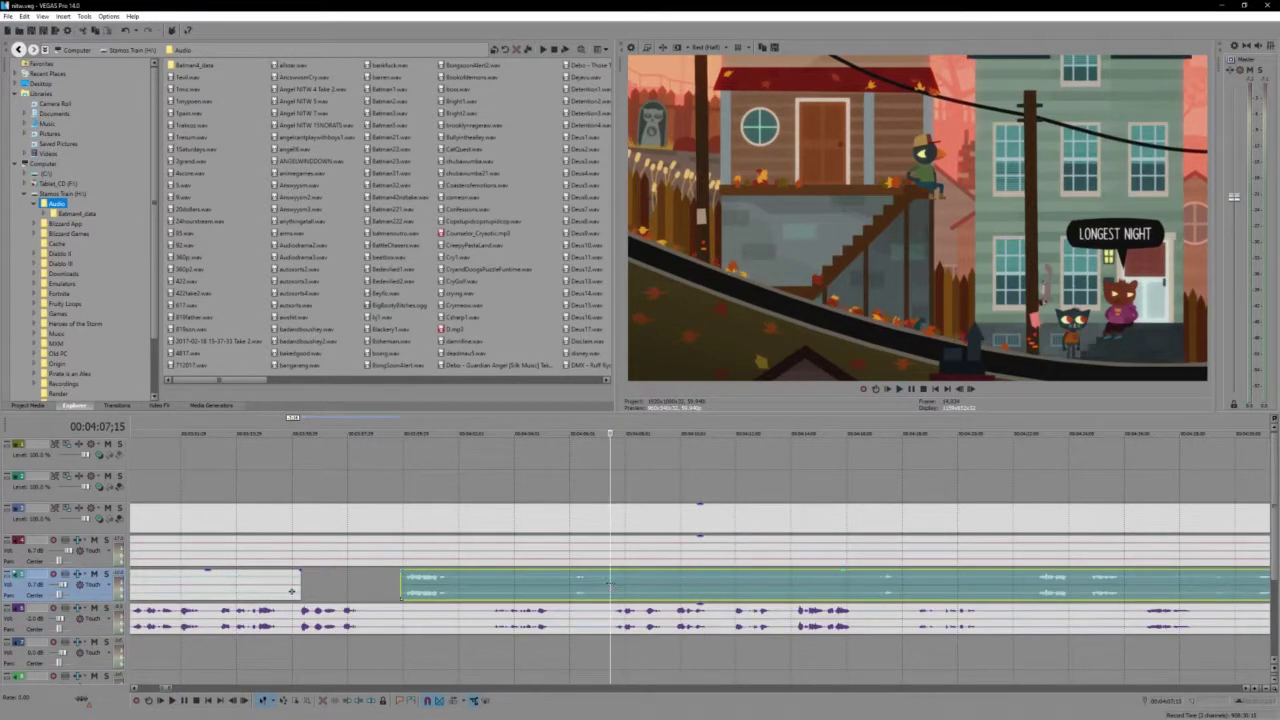
{"action": "key", "text": "s"}
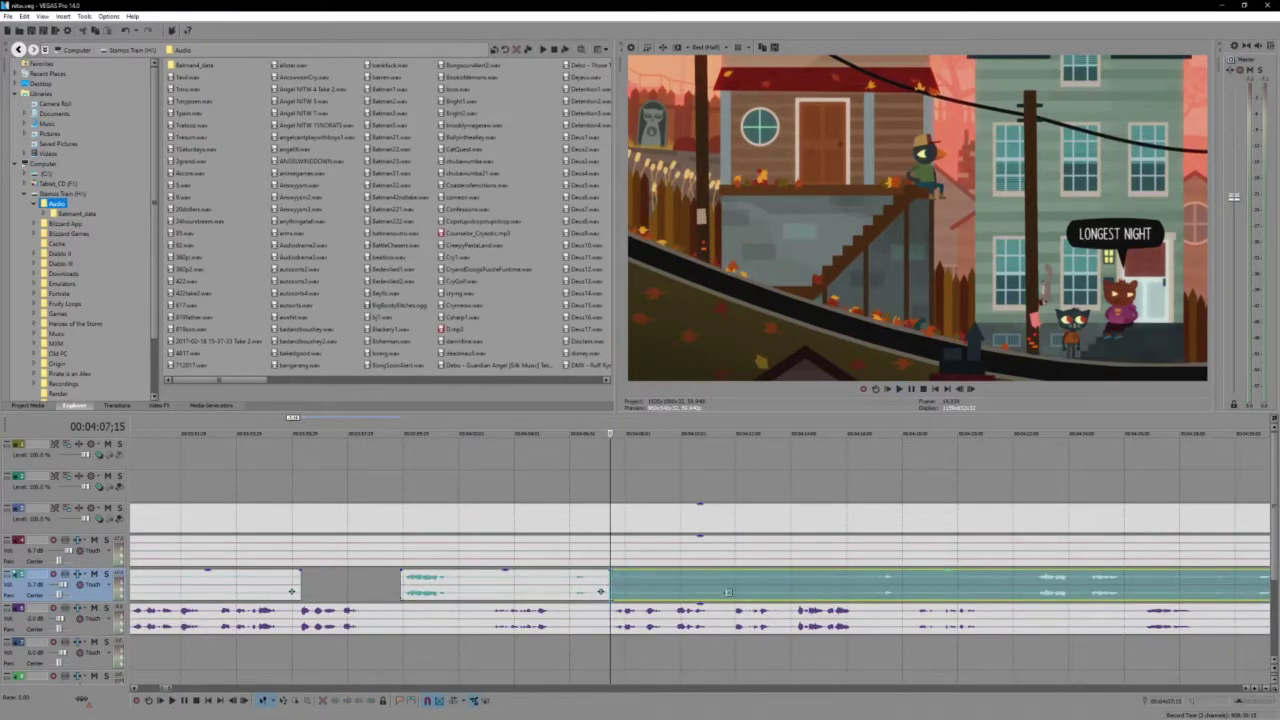
{"action": "left_click_drag", "start_coordinate": [612, 588], "coordinate": [852, 592]}
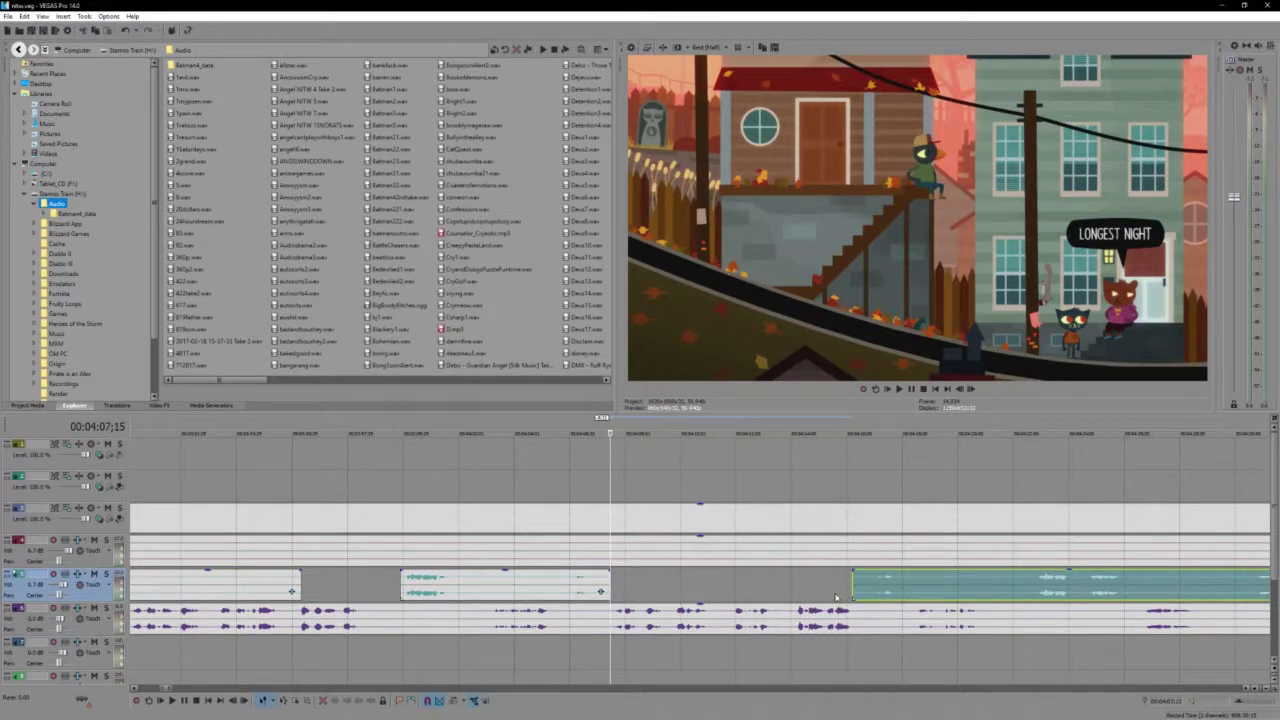
Play from 00:04:07;15 through the "Longest night" poem to 00:04:27;06, pausing between lines to compare the purple voice track with the captions
{"action": "key", "text": "space"}
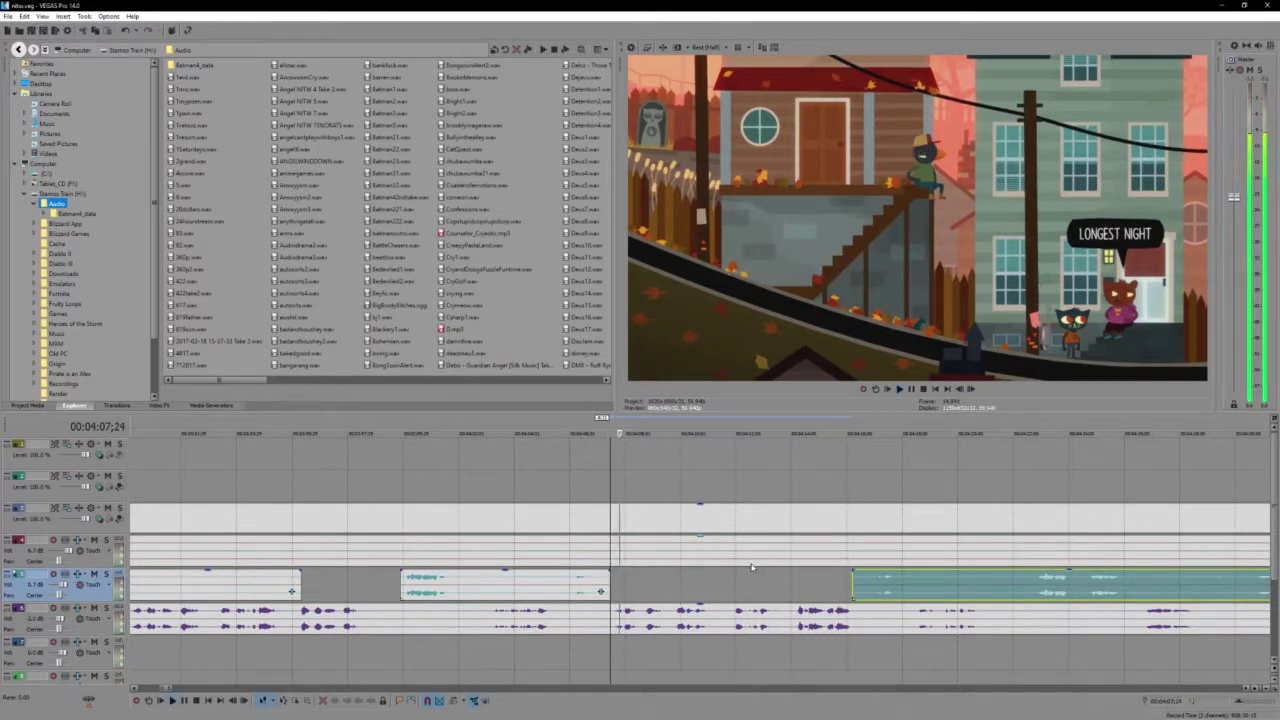
{"action": "scroll", "coordinate": [752, 567], "scroll_direction": "up", "scroll_amount": 2}
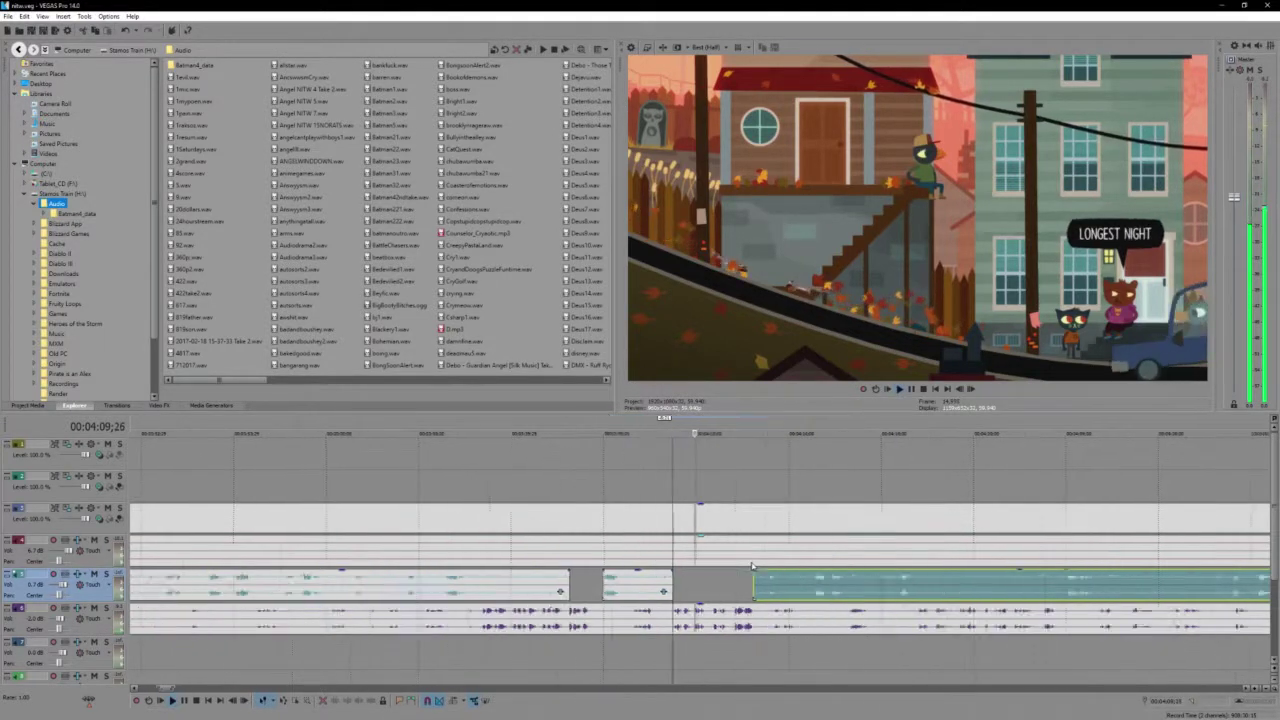
{"action": "scroll", "coordinate": [825, 626], "scroll_direction": "up", "scroll_amount": 3}
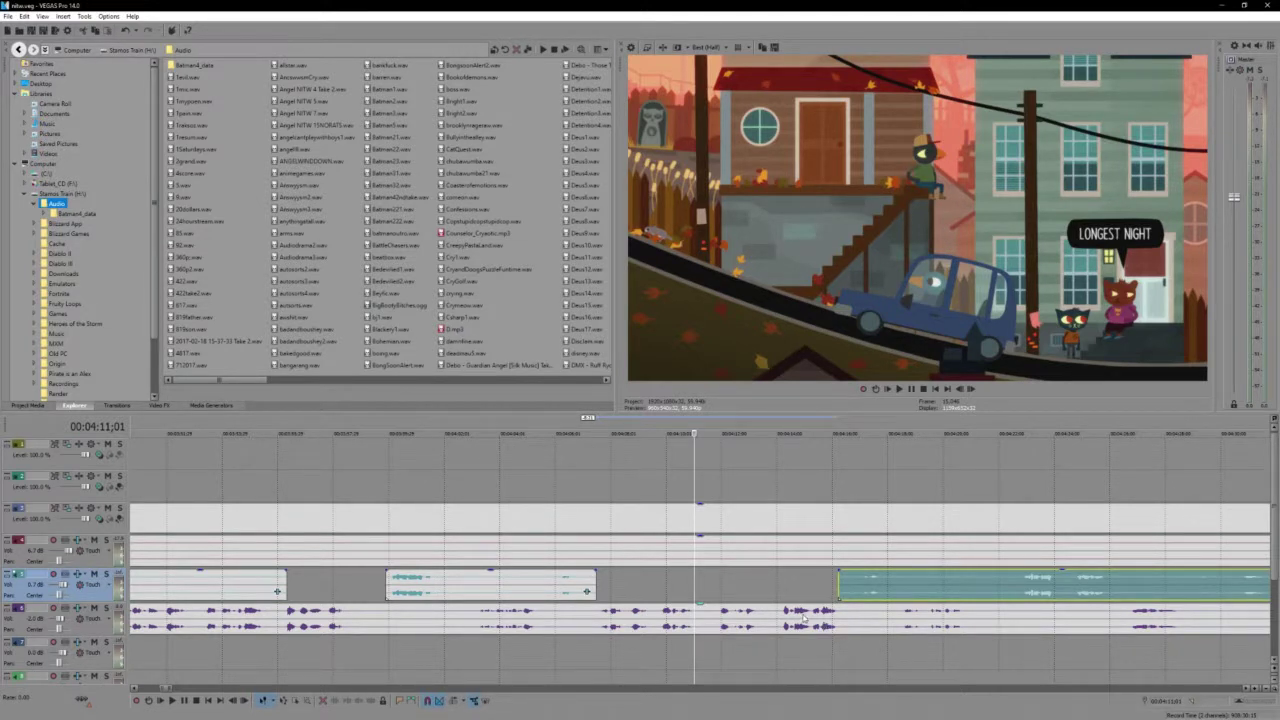
{"action": "key", "text": "space"}
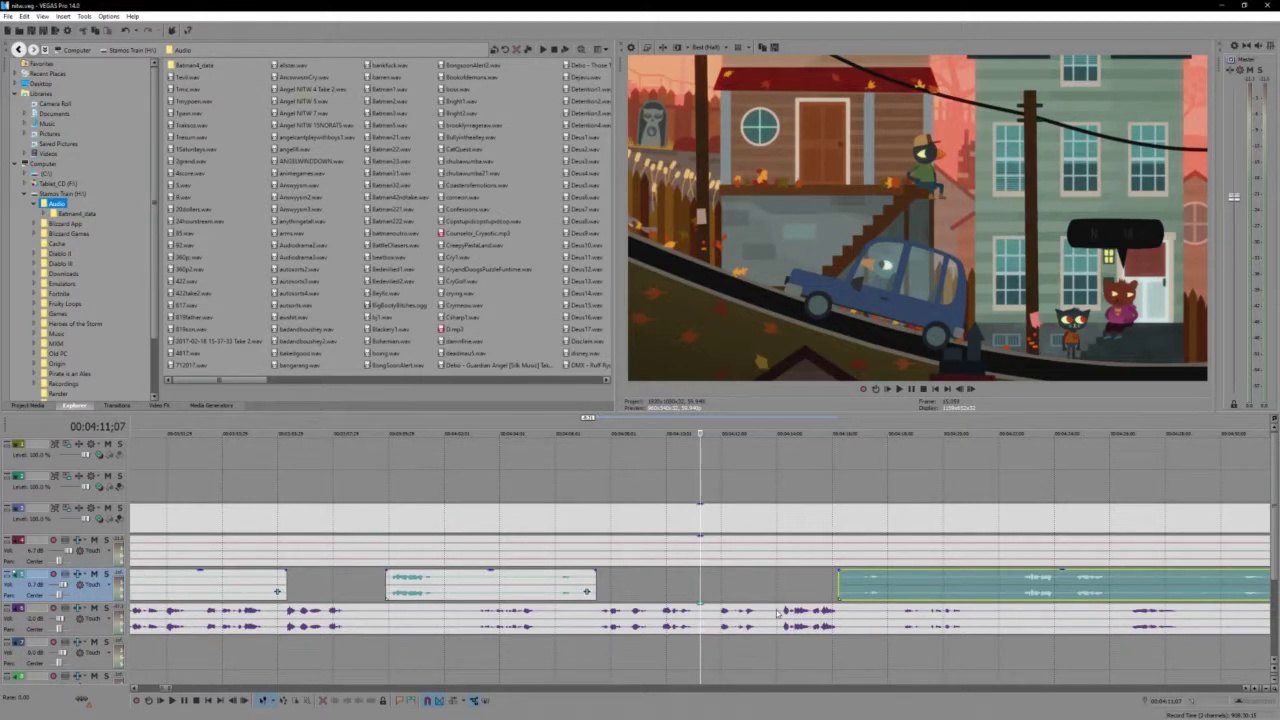
{"action": "key", "text": "space"}
{"action": "key", "text": "Return"}
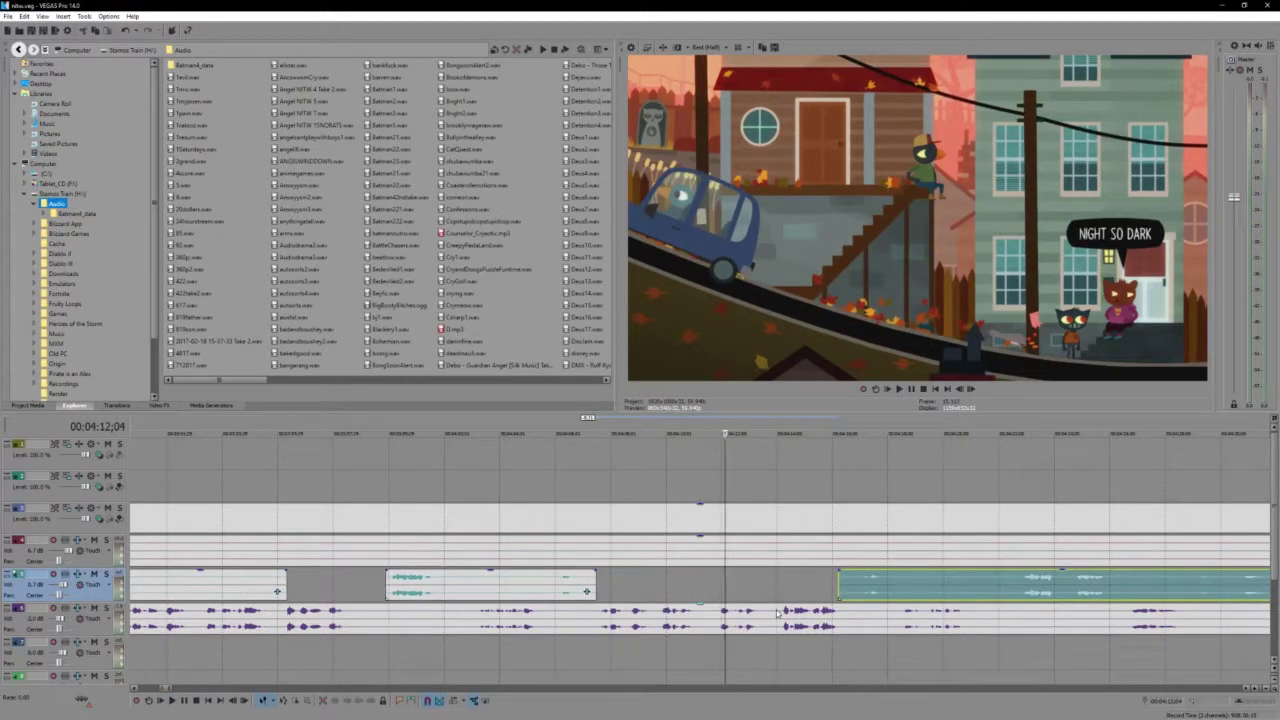
{"action": "key", "text": "space"}
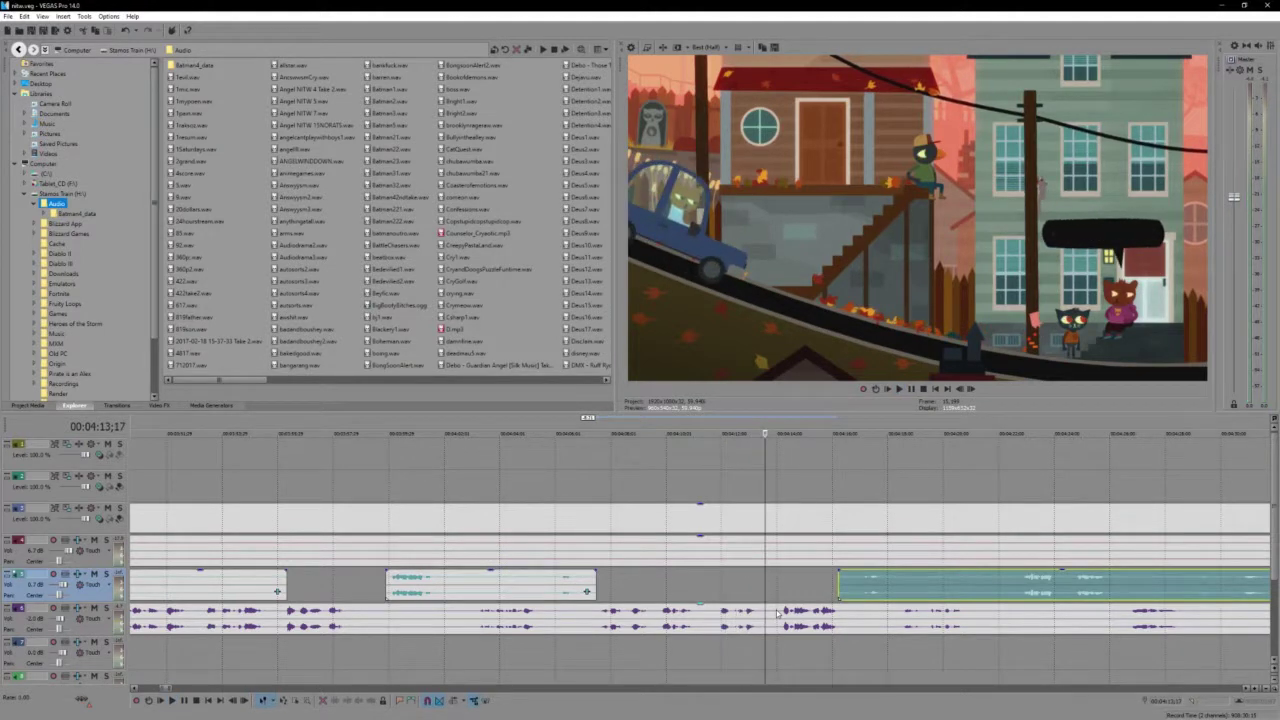
{"action": "key", "text": "space"}
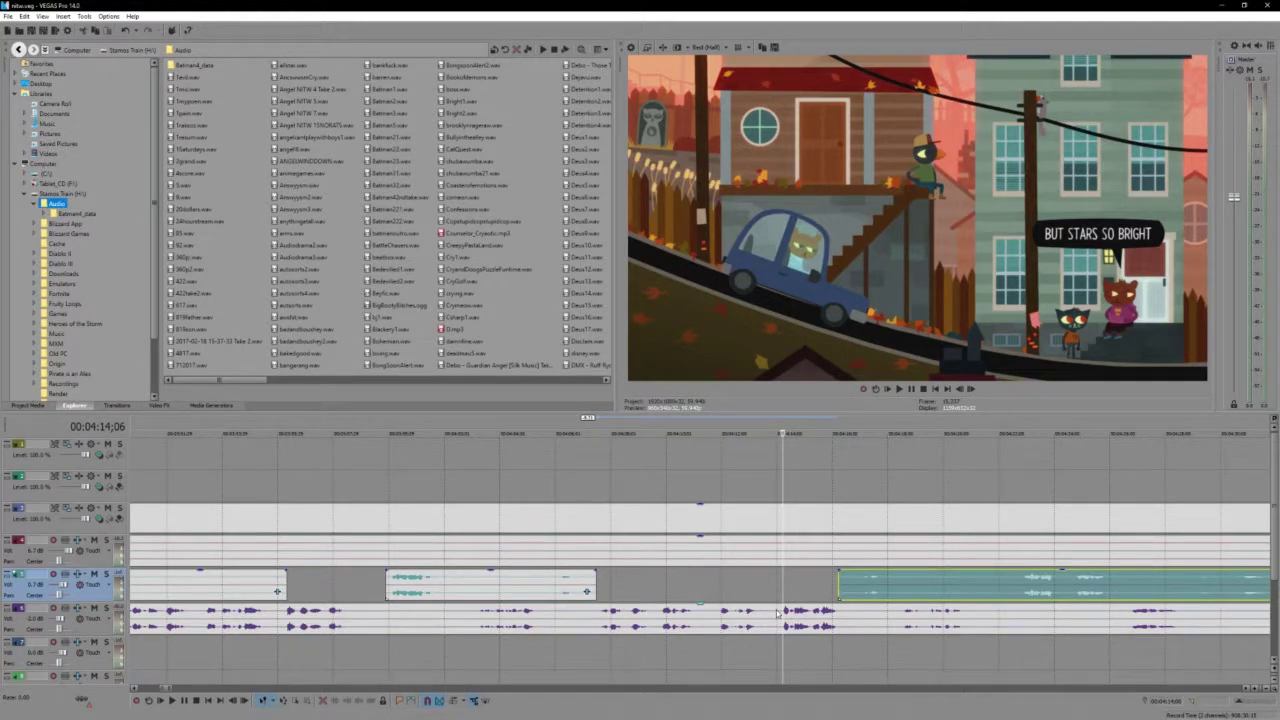
{"action": "key", "text": "space"}
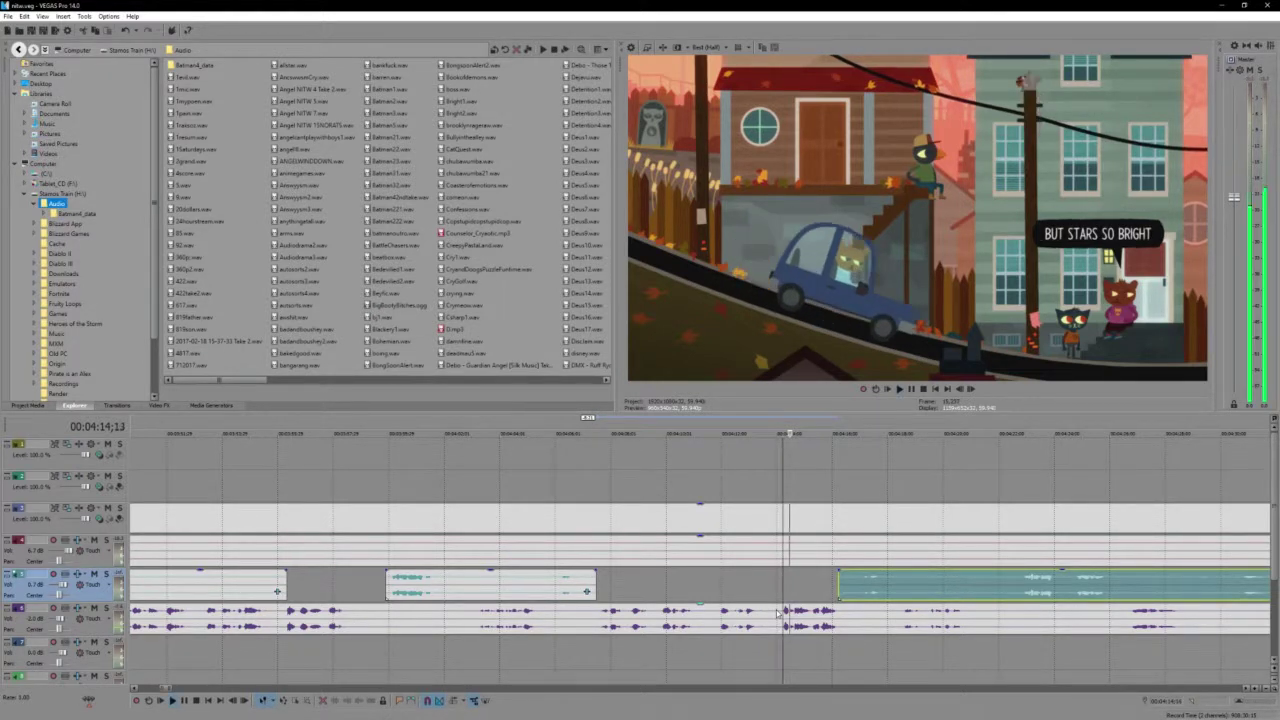
{"action": "key", "text": "Return"}
{"action": "key", "text": "space"}
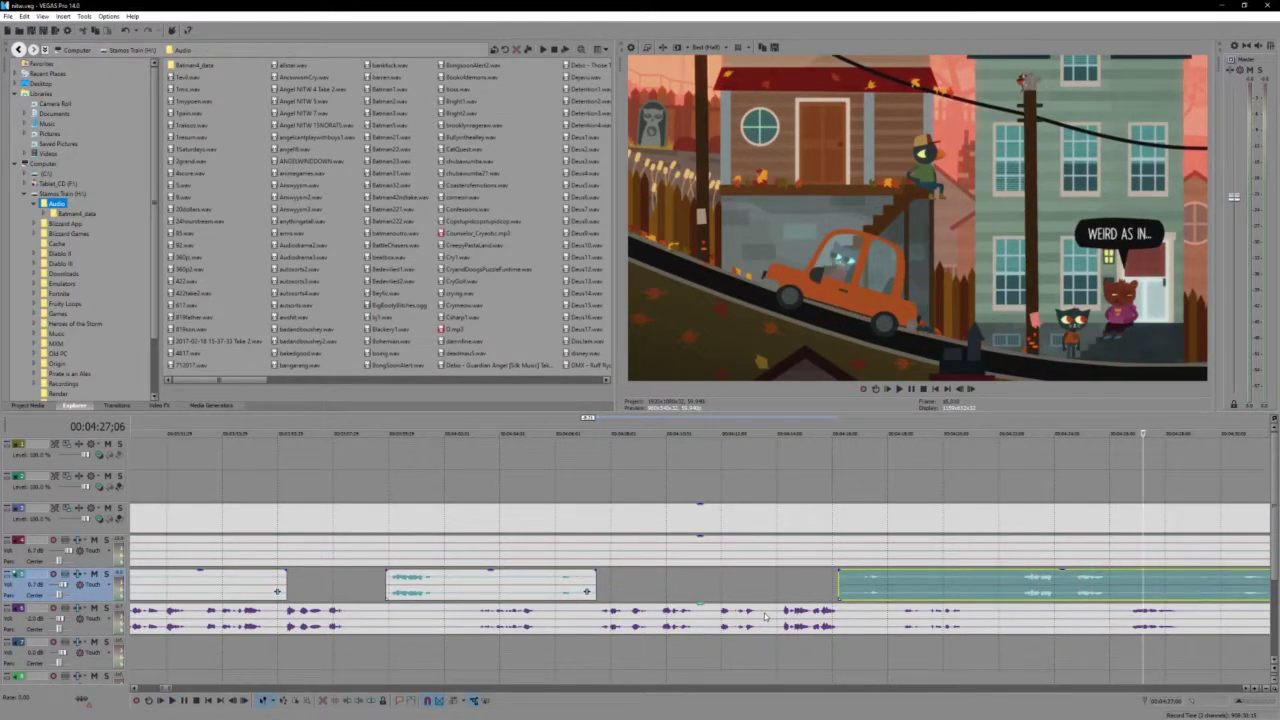
Replay the "Weird as in..." line from 00:04:26;06 and play the dialogue on to 00:04:46;16, checking both voice tracks
{"action": "scroll", "coordinate": [764, 616], "scroll_direction": "down", "scroll_amount": 3}
{"action": "scroll", "coordinate": [764, 614], "scroll_direction": "up", "scroll_amount": 3}
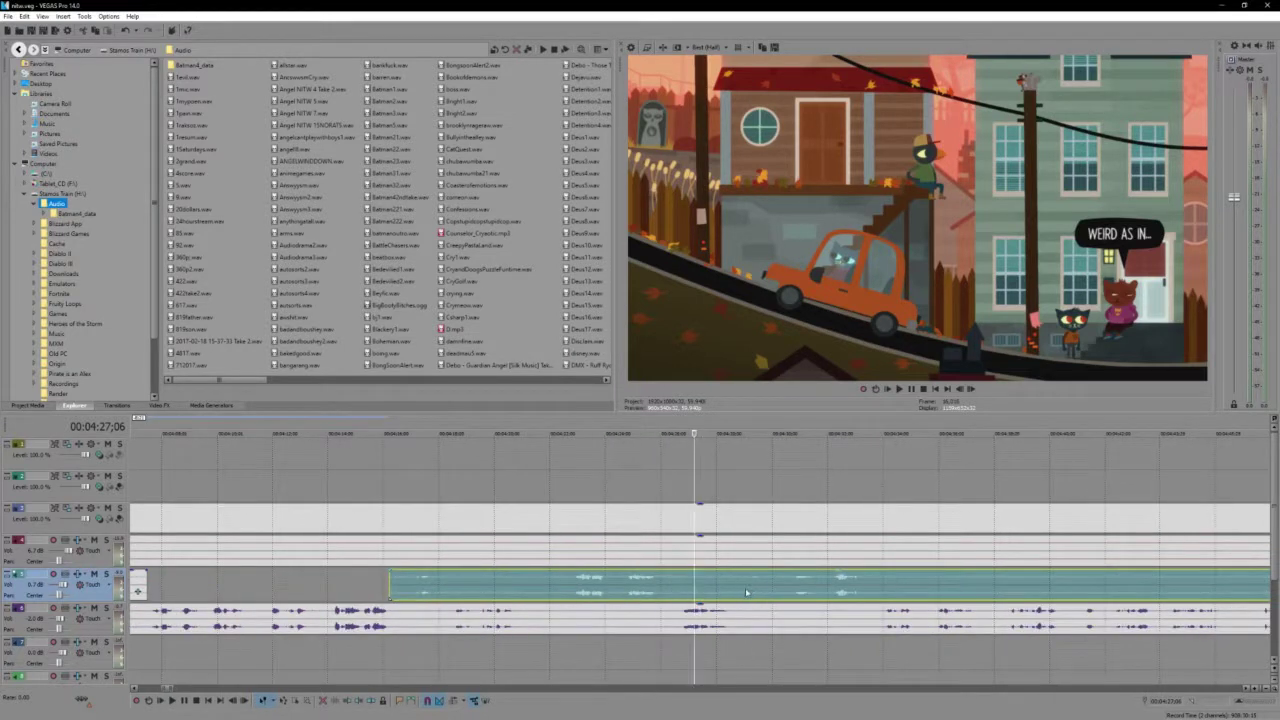
{"action": "left_click", "coordinate": [666, 615]}
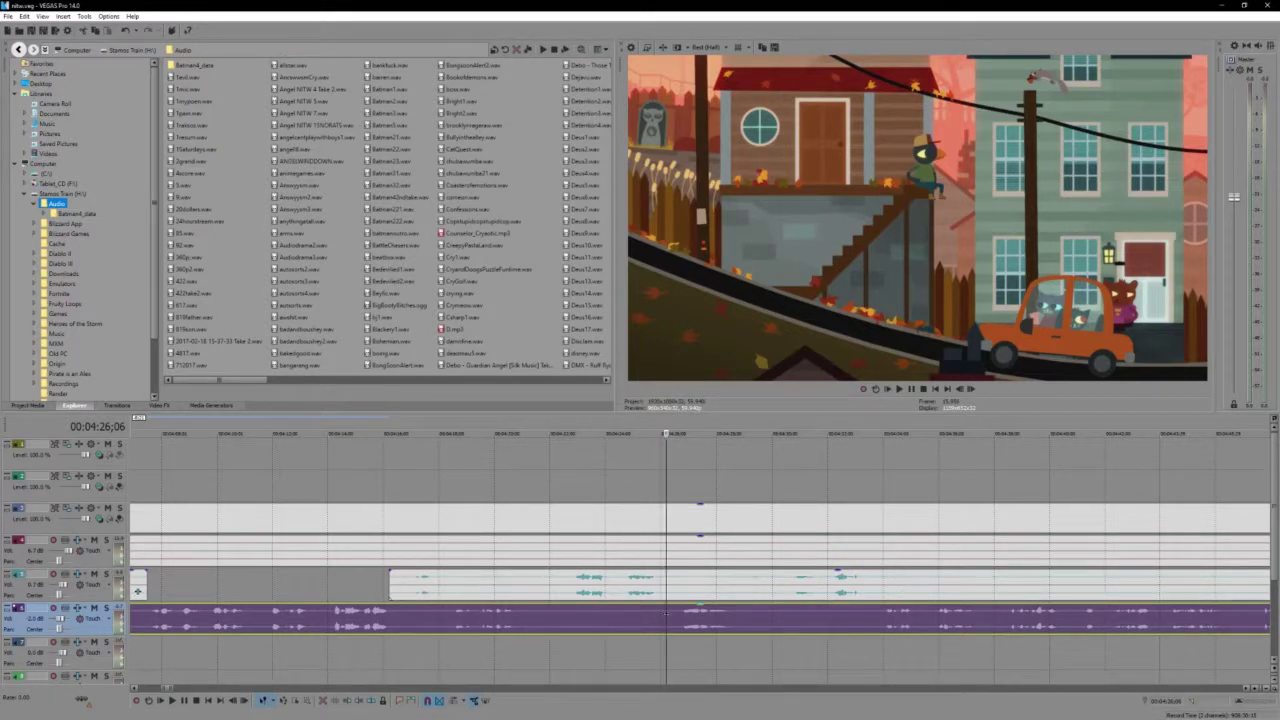
{"action": "key", "text": "space"}
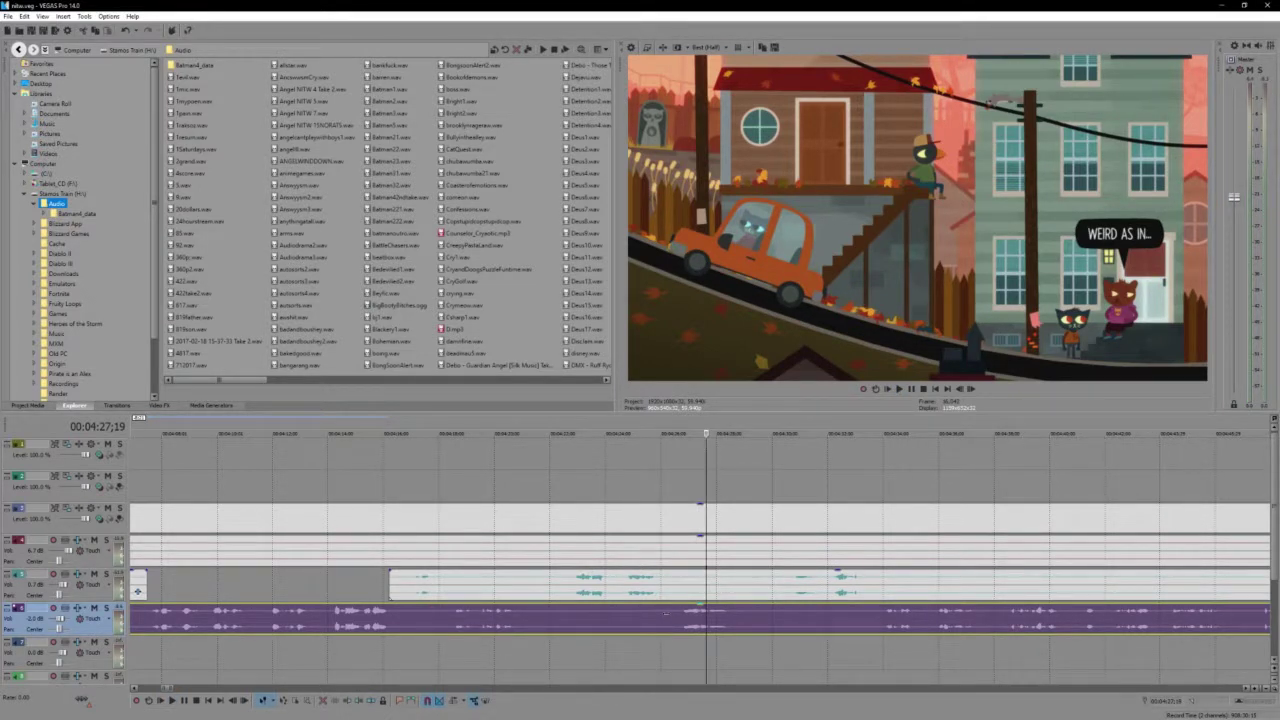
{"action": "key", "text": "space"}
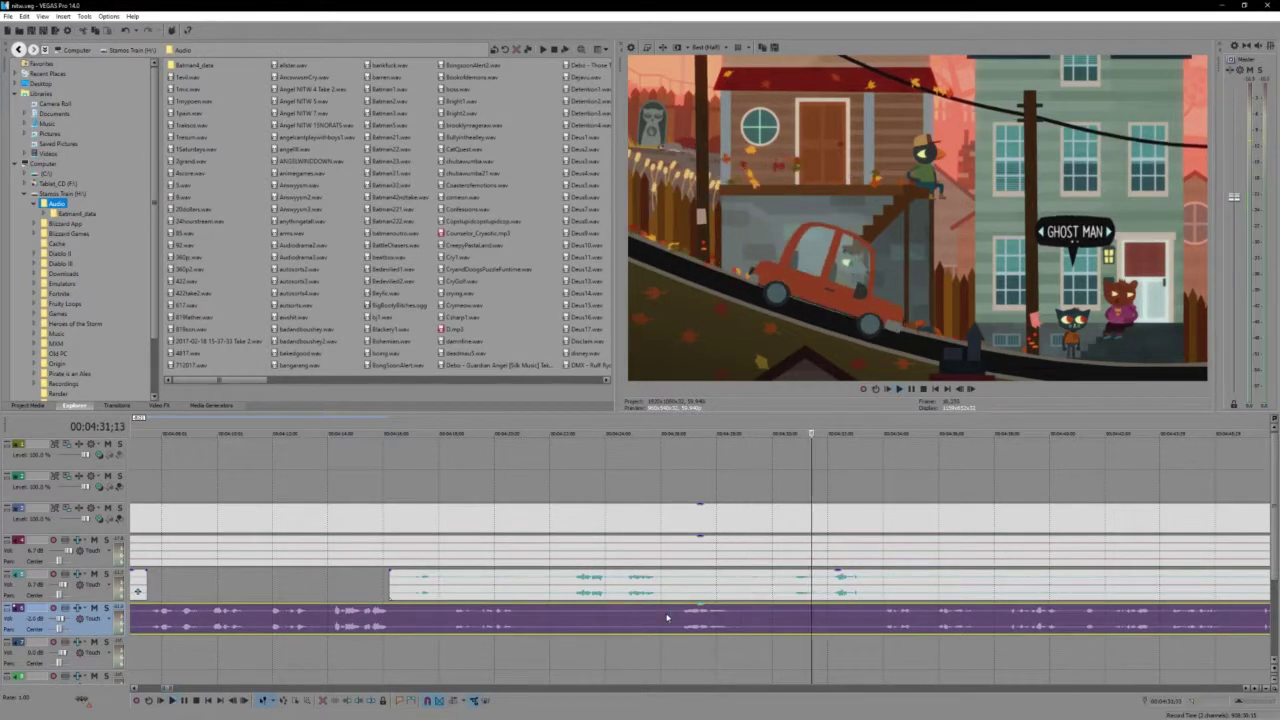
{"action": "scroll", "coordinate": [543, 580], "scroll_direction": "down", "scroll_amount": 3}
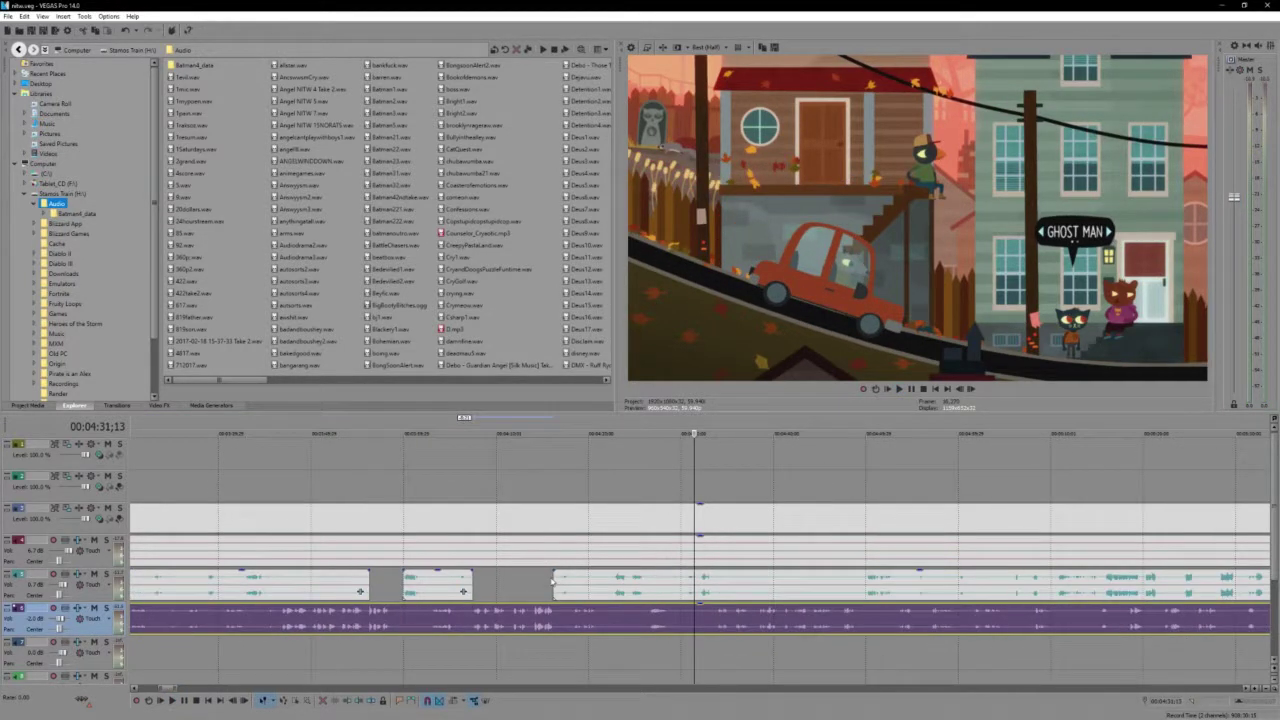
{"action": "key", "text": "space"}
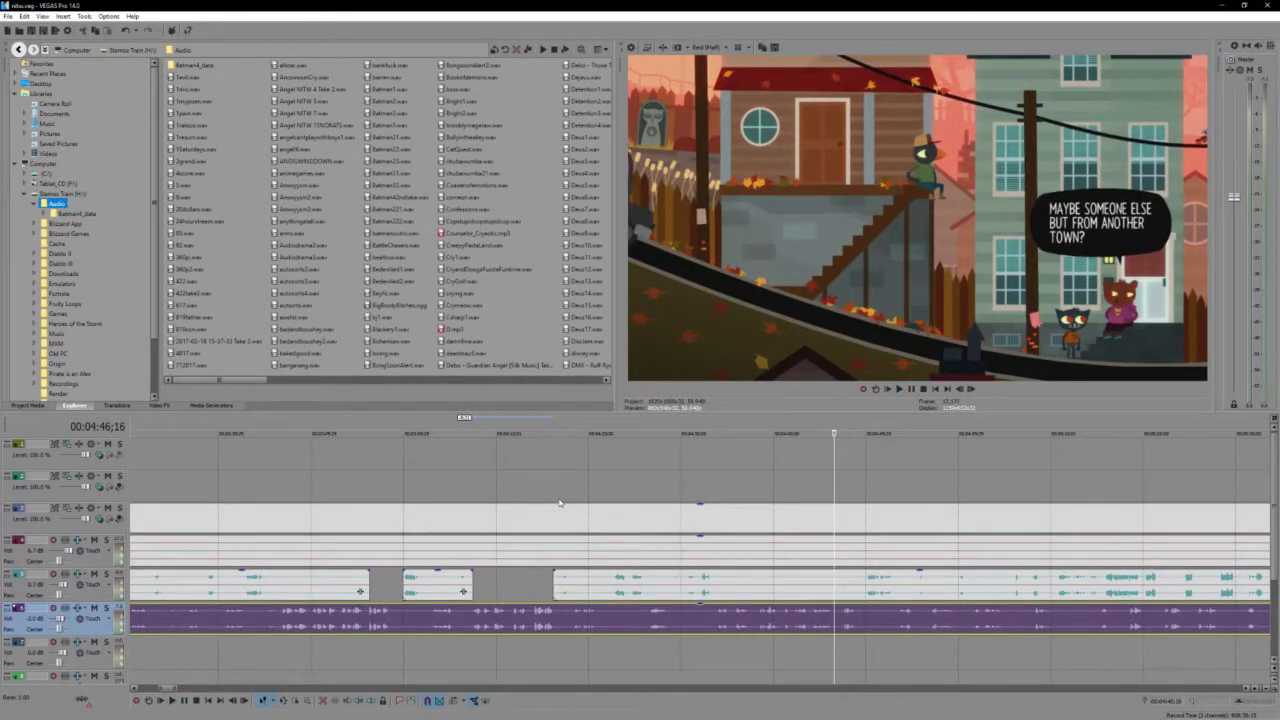
Play on from 00:04:46;16 past the end of the Selmers conversation to the "Getting cold early this" line at 00:05:31;11, inspecting the voice waveforms
{"action": "scroll", "coordinate": [560, 503], "scroll_direction": "down", "scroll_amount": 4}
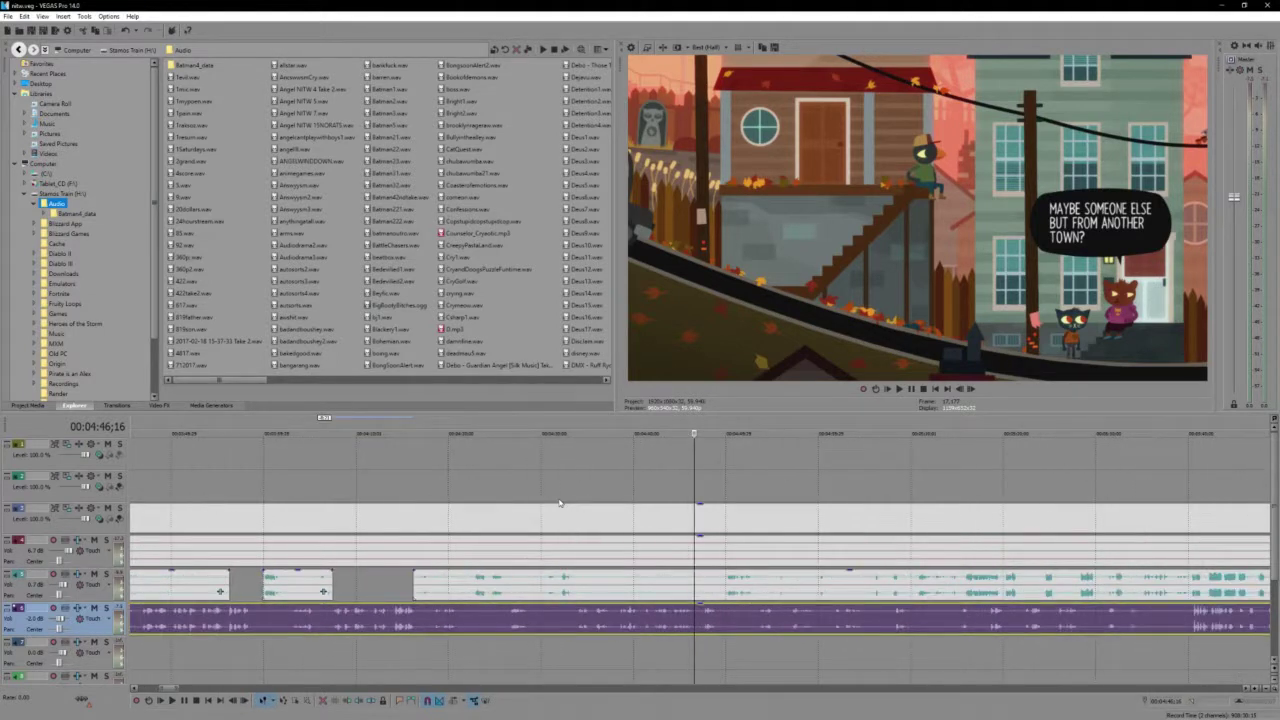
{"action": "scroll", "coordinate": [710, 597], "scroll_direction": "up", "scroll_amount": 2}
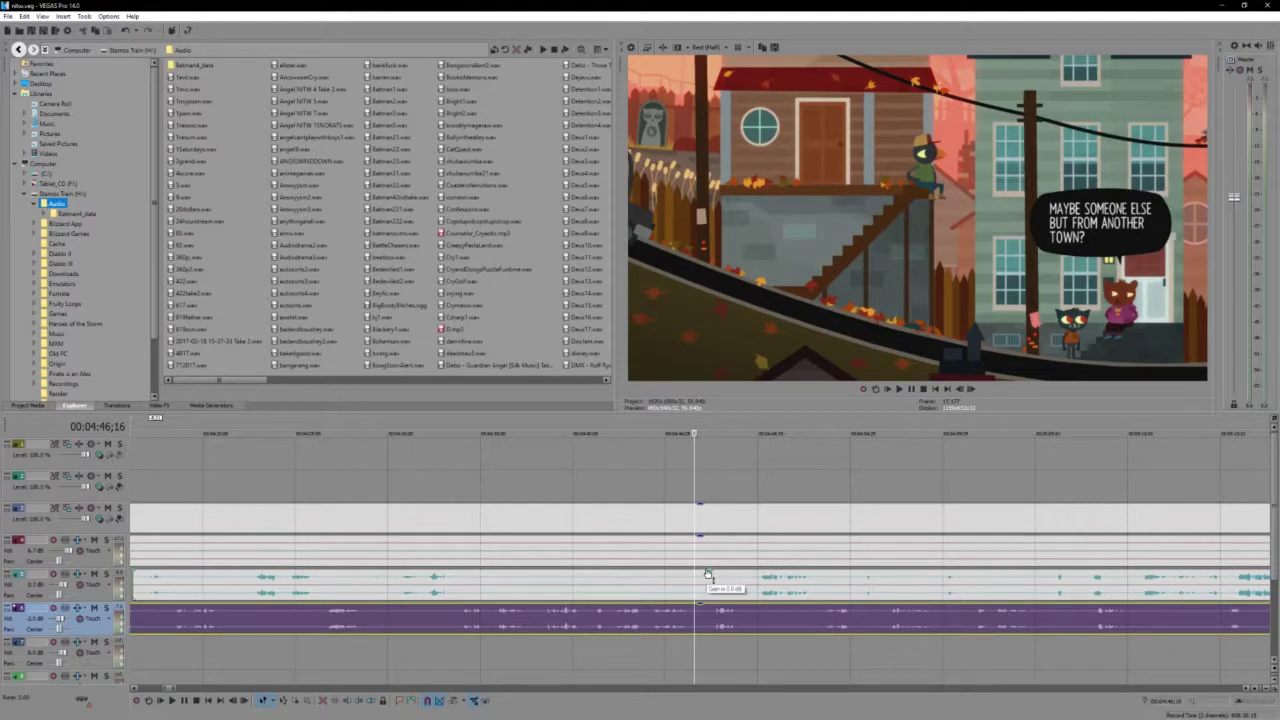
{"action": "key", "text": "space"}
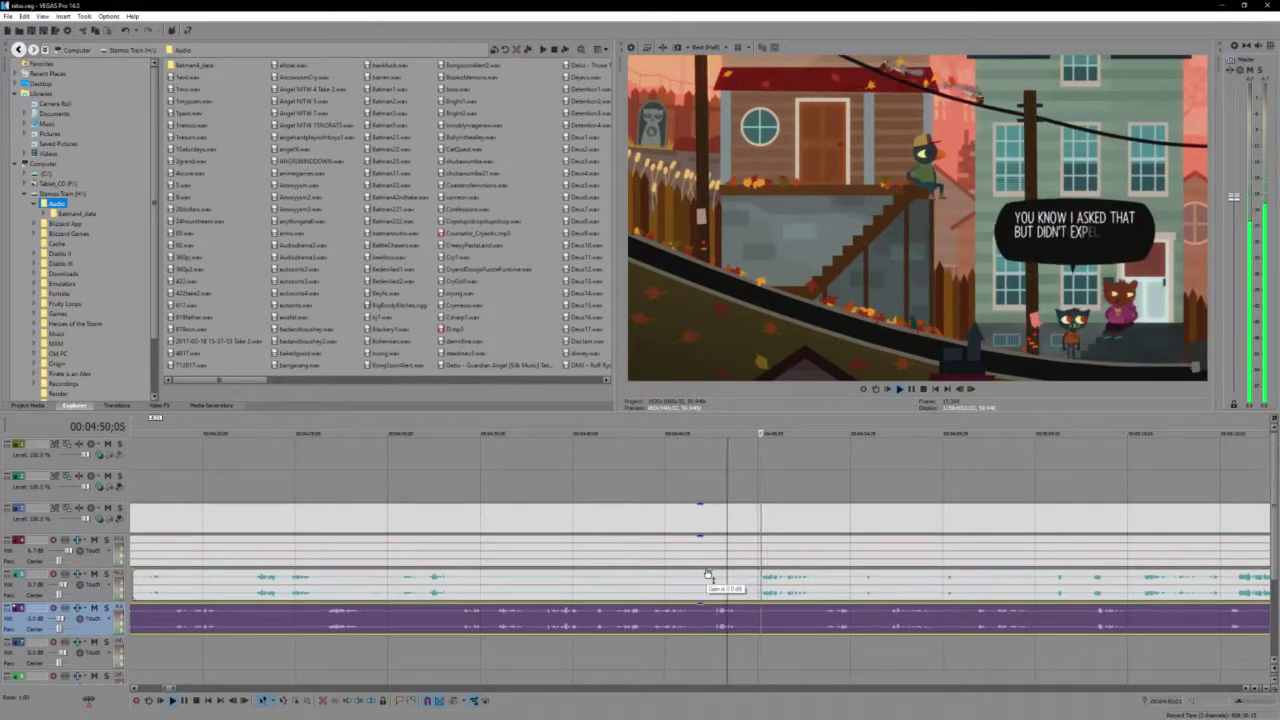
{"action": "scroll", "coordinate": [706, 573], "scroll_direction": "down", "scroll_amount": 2}
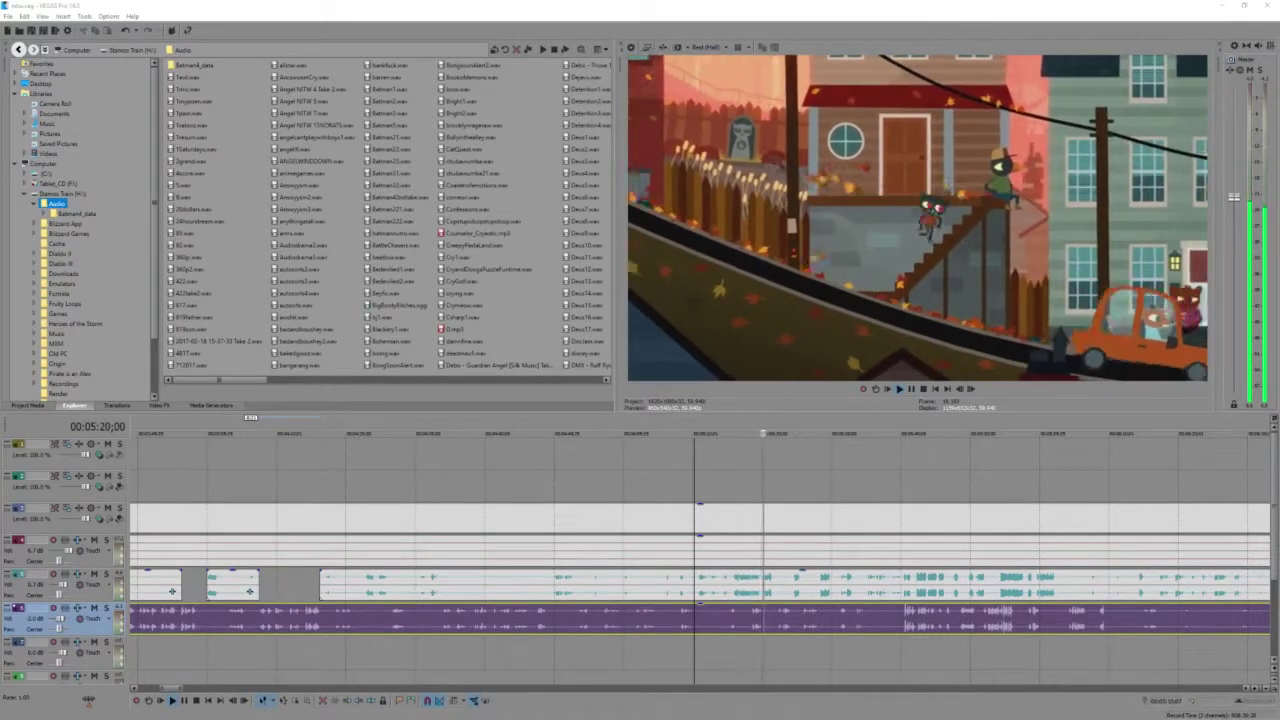
{"action": "key", "text": "alt+Tab"}
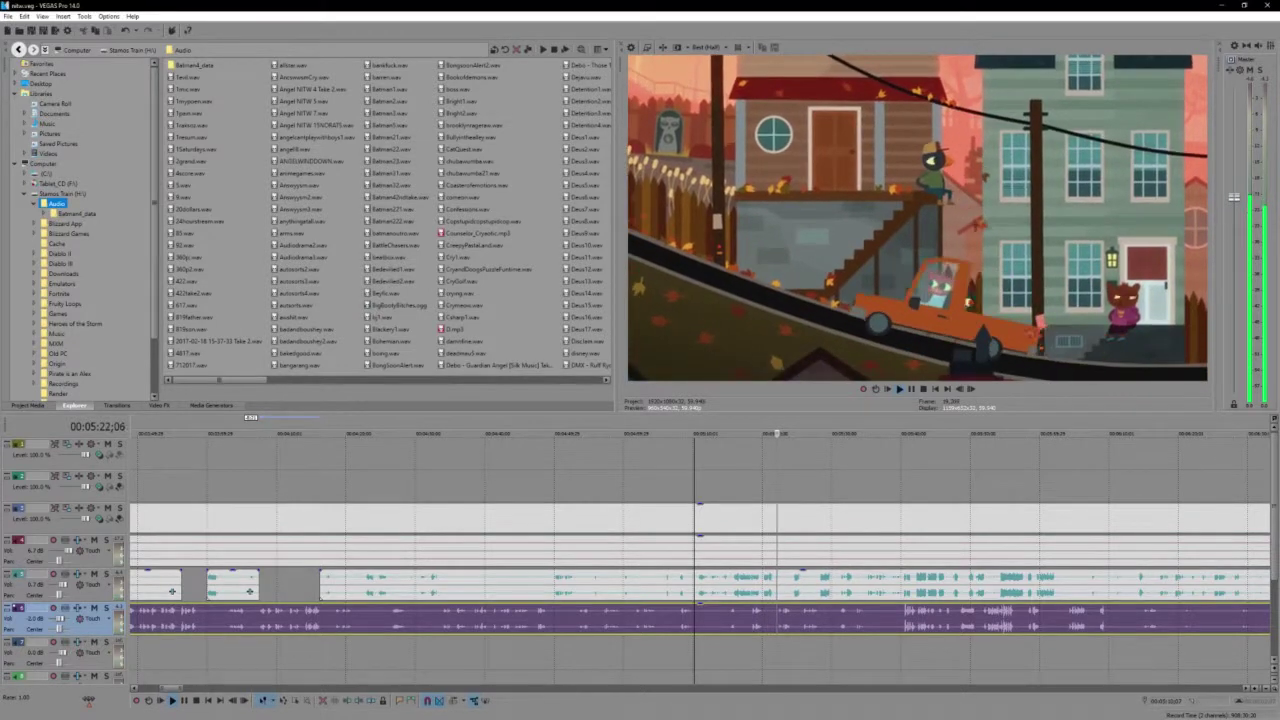
{"action": "scroll", "coordinate": [674, 625], "scroll_direction": "up", "scroll_amount": 2}
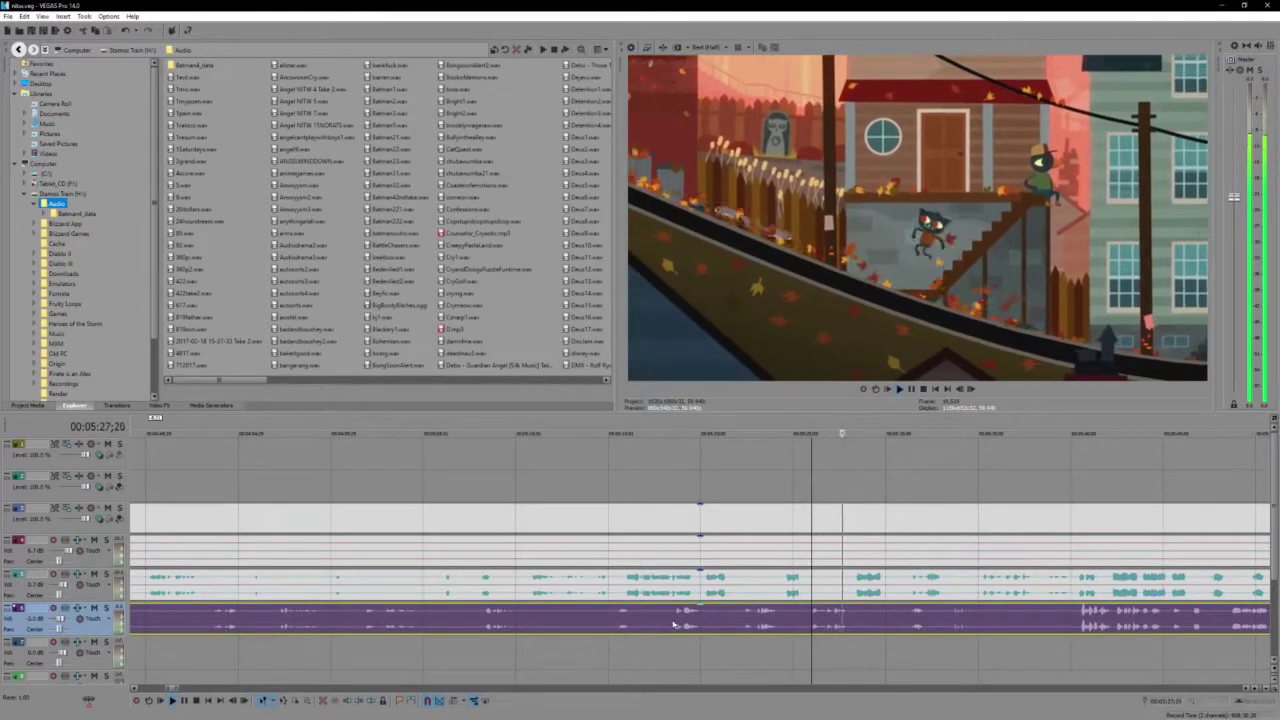
{"action": "scroll", "coordinate": [923, 612], "scroll_direction": "down", "scroll_amount": 1}
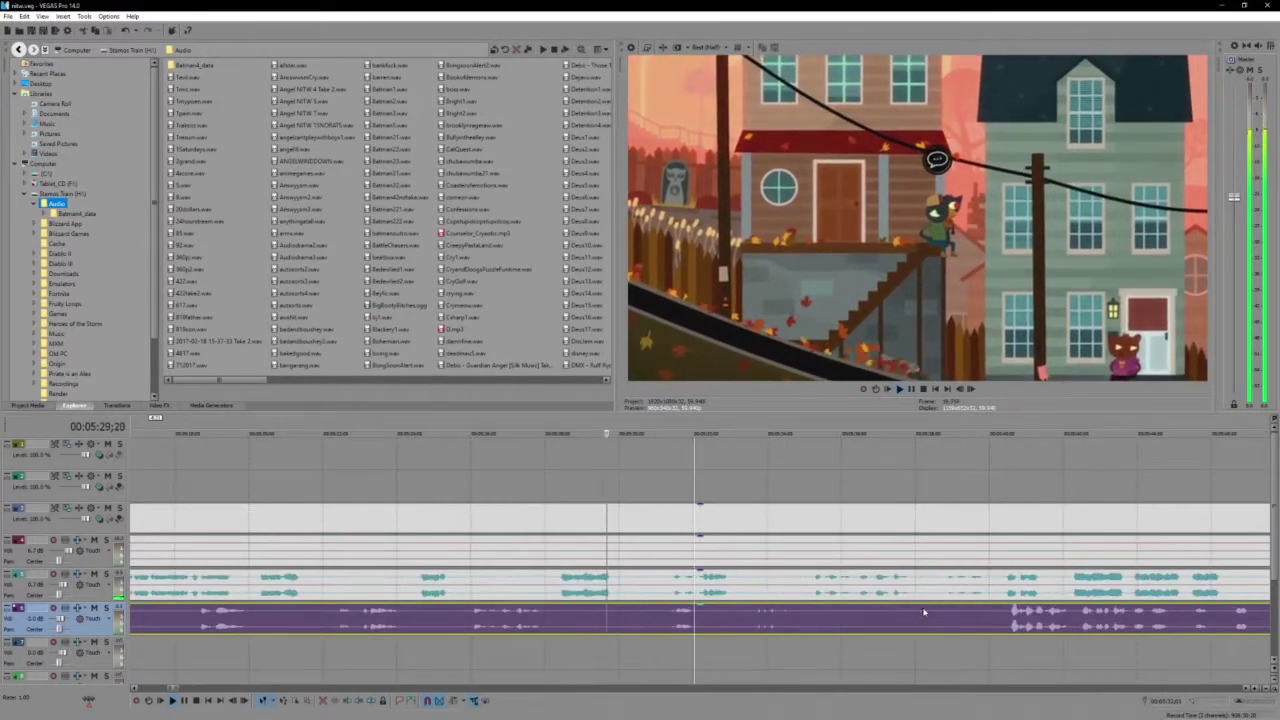
{"action": "key", "text": "Return"}
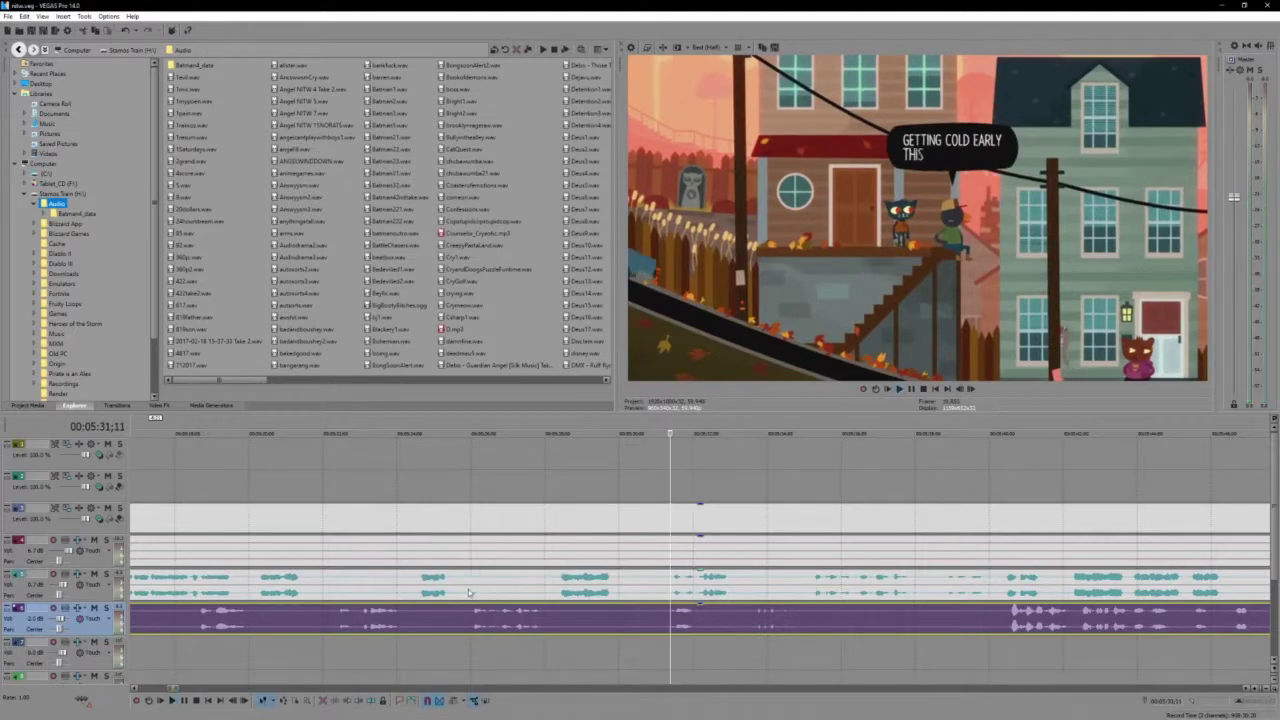
Split the teal voice clip at 00:05:25;18 and trim the start of the following piece to about 00:05:28, leaving a gap
{"action": "left_click", "coordinate": [457, 592]}
{"action": "key", "text": "s"}
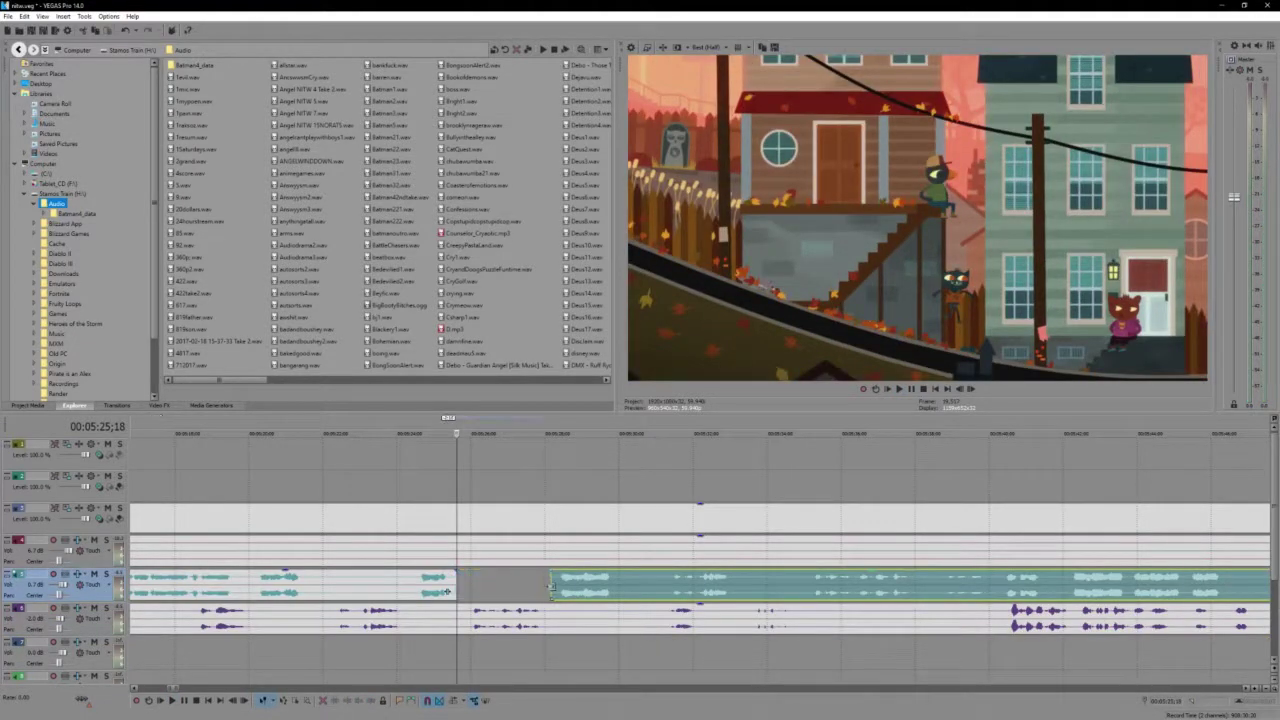
{"action": "scroll", "coordinate": [551, 588], "scroll_direction": "down", "scroll_amount": 1}
Play from 00:05:07;12, split the teal voice clip near that point and trim the following piece's start to about 00:05:10
{"action": "left_click", "coordinate": [441, 622]}
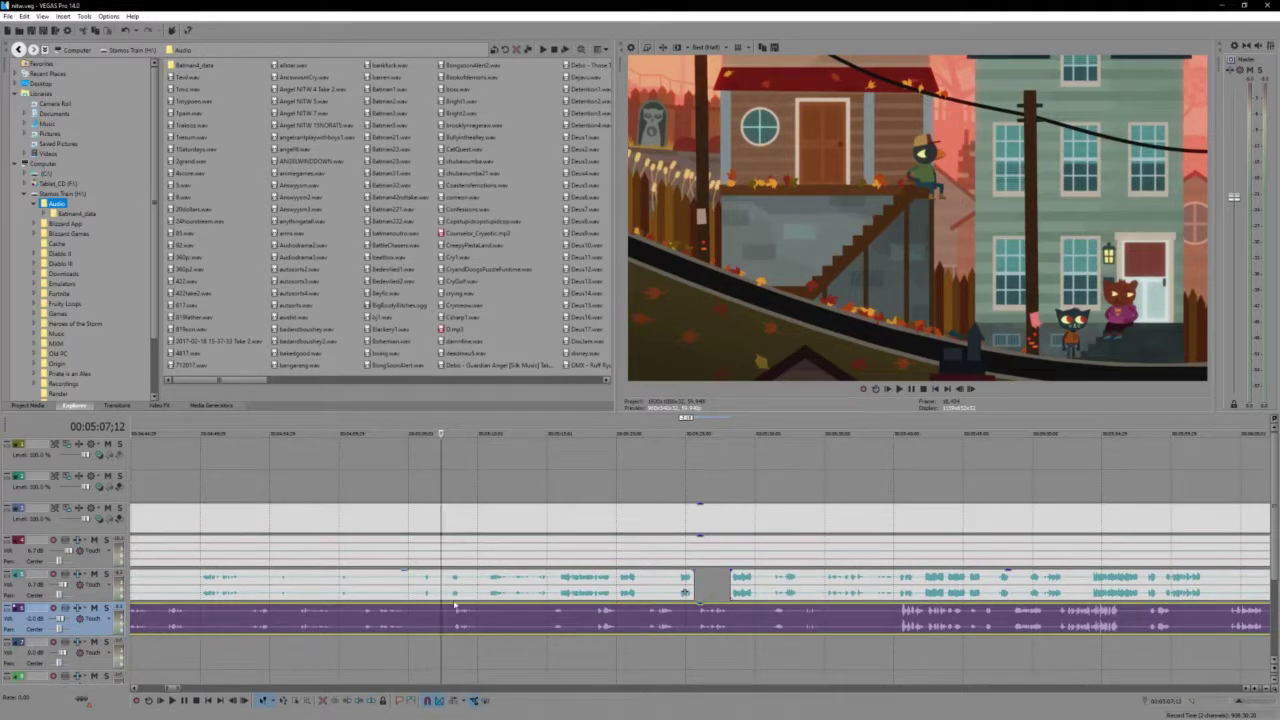
{"action": "key", "text": "space"}
{"action": "left_click", "coordinate": [697, 585]}
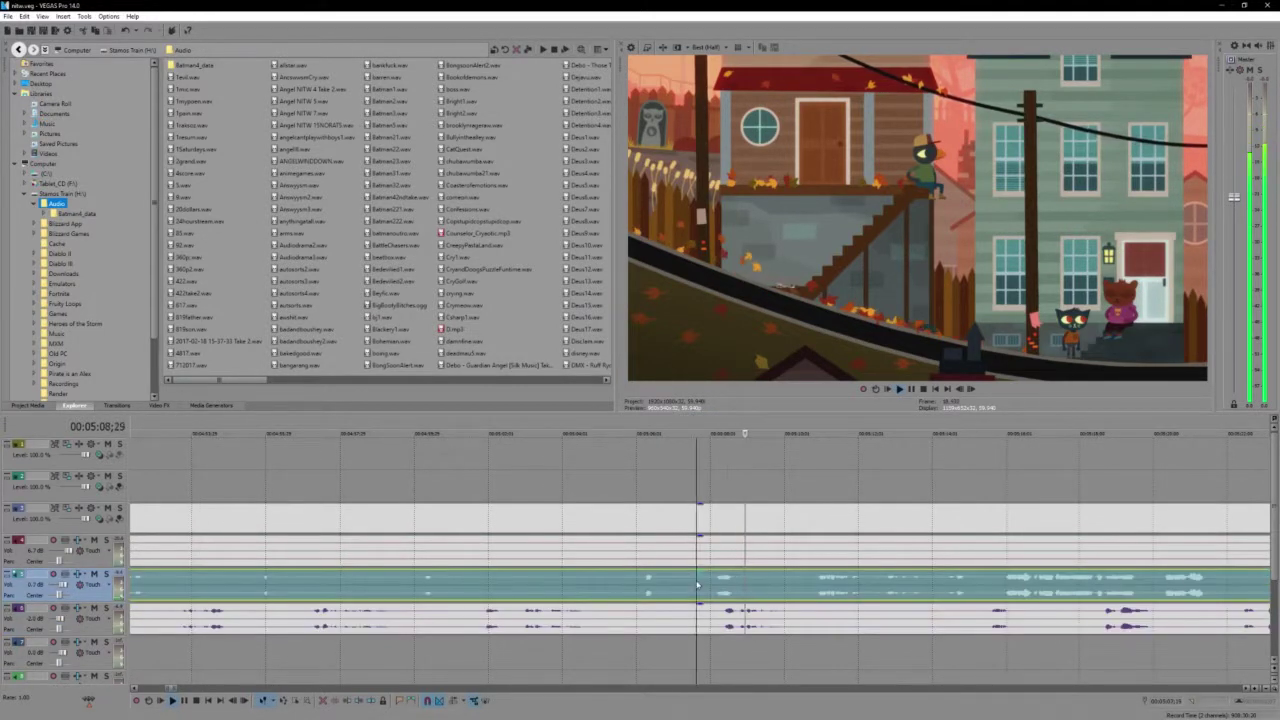
{"action": "key", "text": "s"}
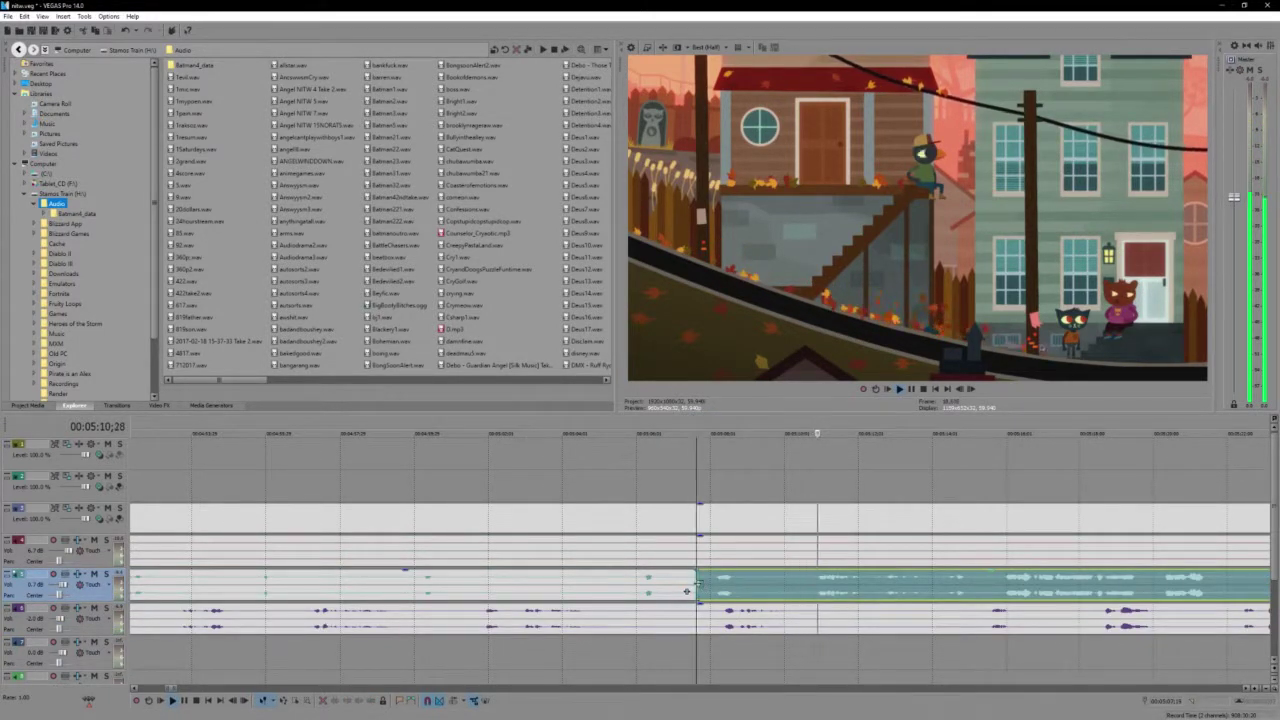
{"action": "left_click_drag", "start_coordinate": [698, 587], "coordinate": [796, 592]}
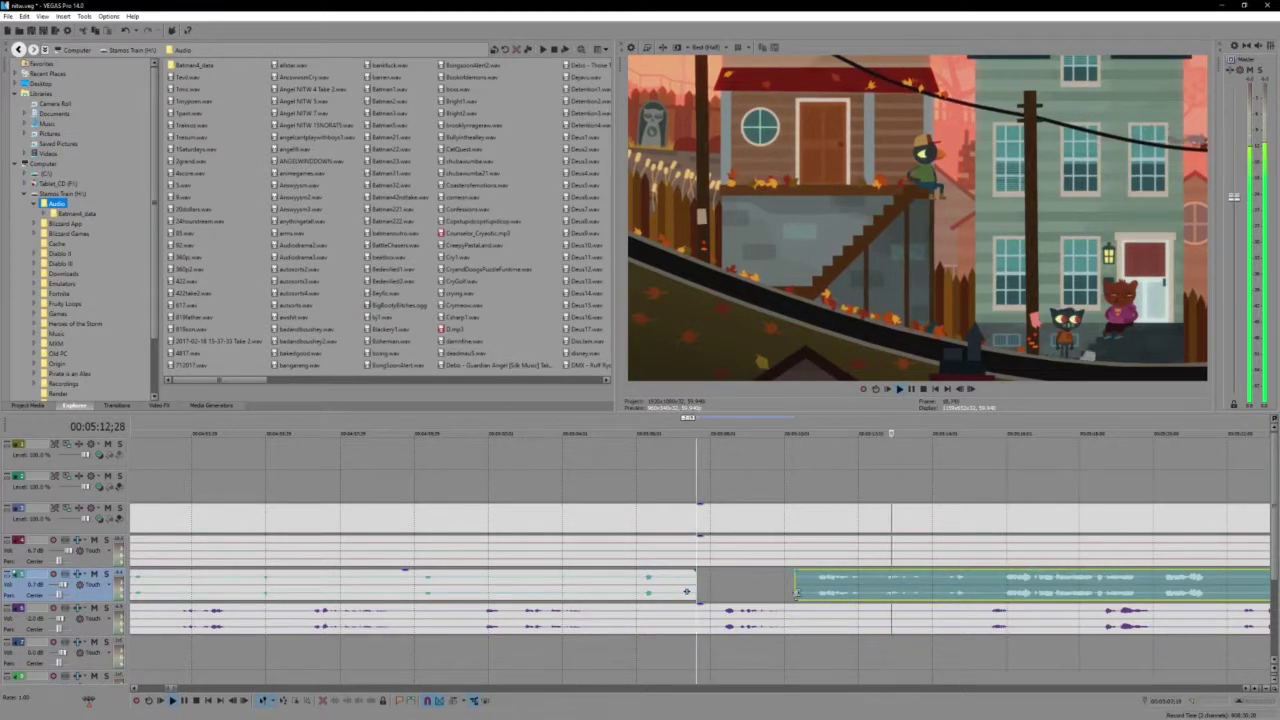
{"action": "scroll", "coordinate": [796, 592], "scroll_direction": "down", "scroll_amount": 4}
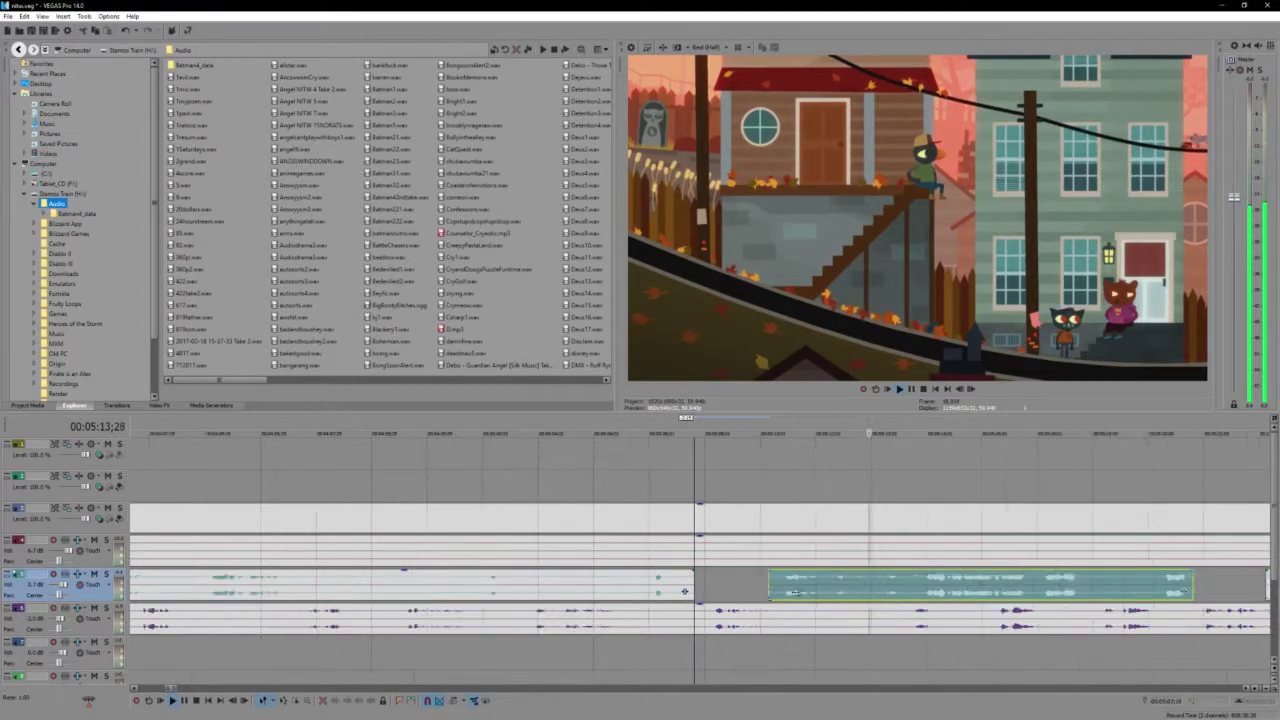
Split the purple voice clip at about 00:05:15 and trim the start of the following piece to about 00:05:15;16
{"action": "left_click", "coordinate": [884, 626]}
{"action": "scroll", "coordinate": [883, 627], "scroll_direction": "up", "scroll_amount": 3}
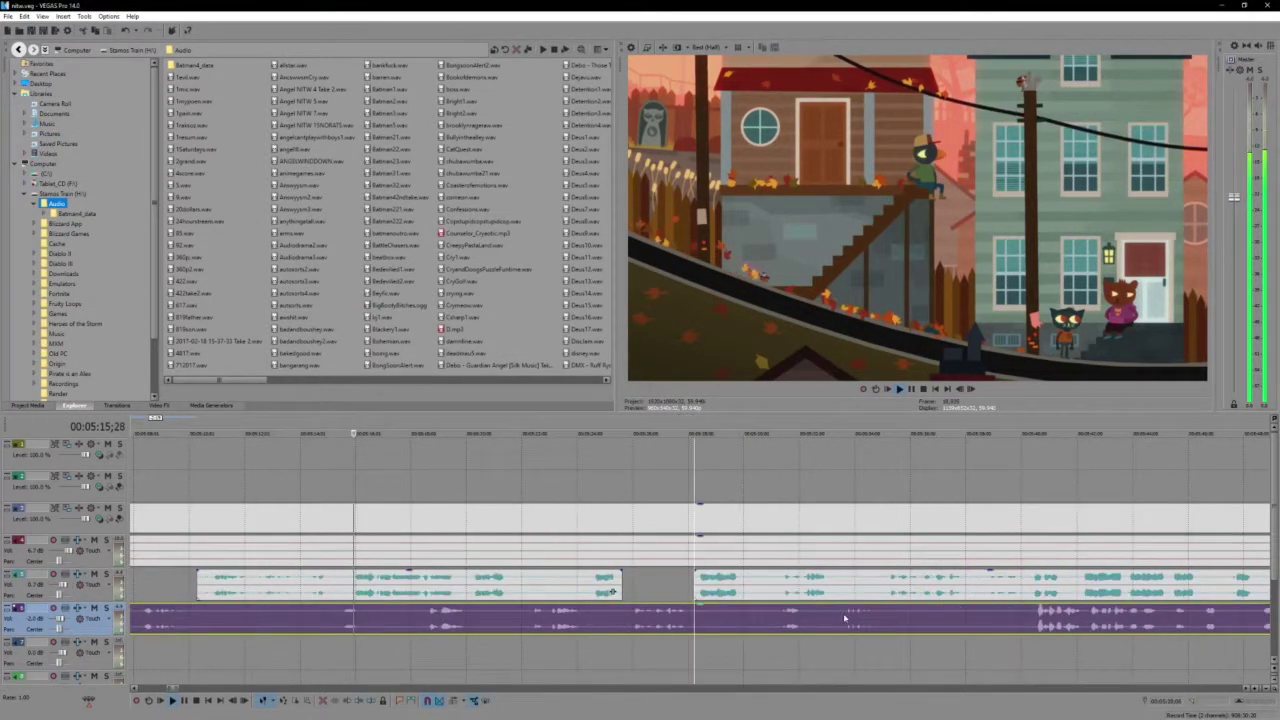
{"action": "left_click", "coordinate": [323, 623]}
{"action": "key", "text": "s"}
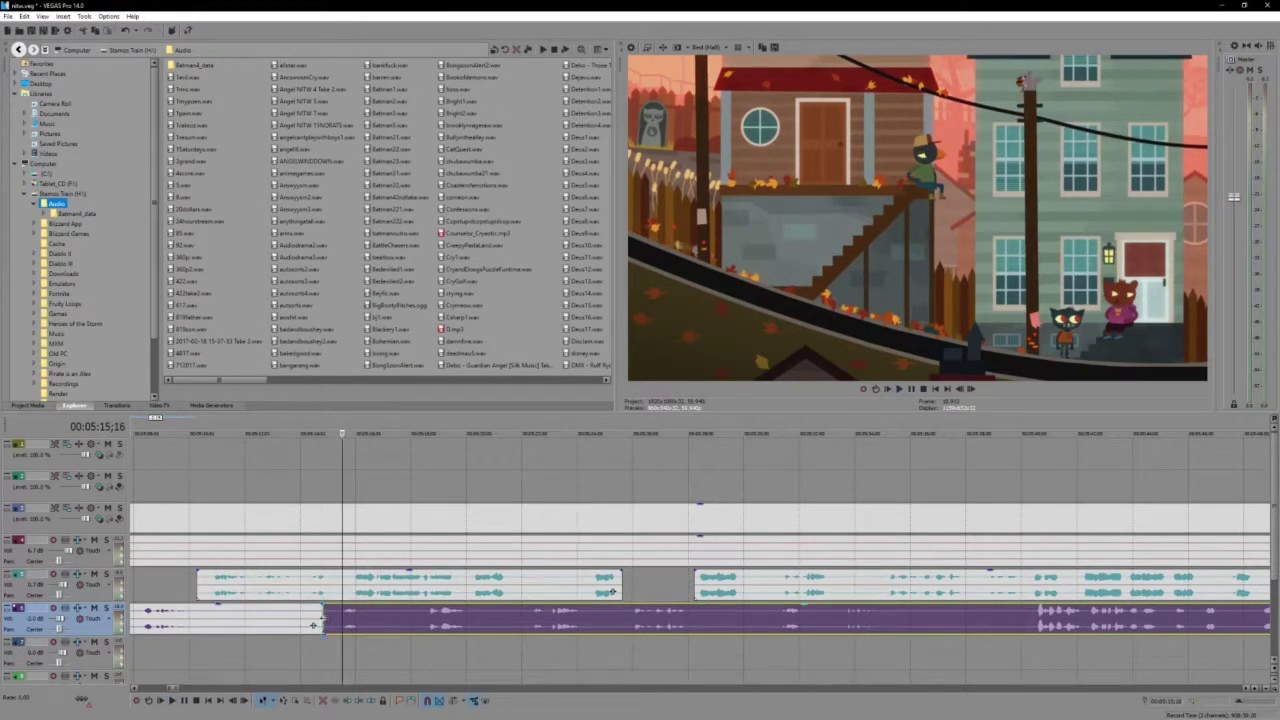
{"action": "left_click", "coordinate": [334, 617]}
Play from about 00:05:15 past the "Getting cold early this year" line to 00:06:18;01, checking both voice tracks
{"action": "key", "text": "space"}
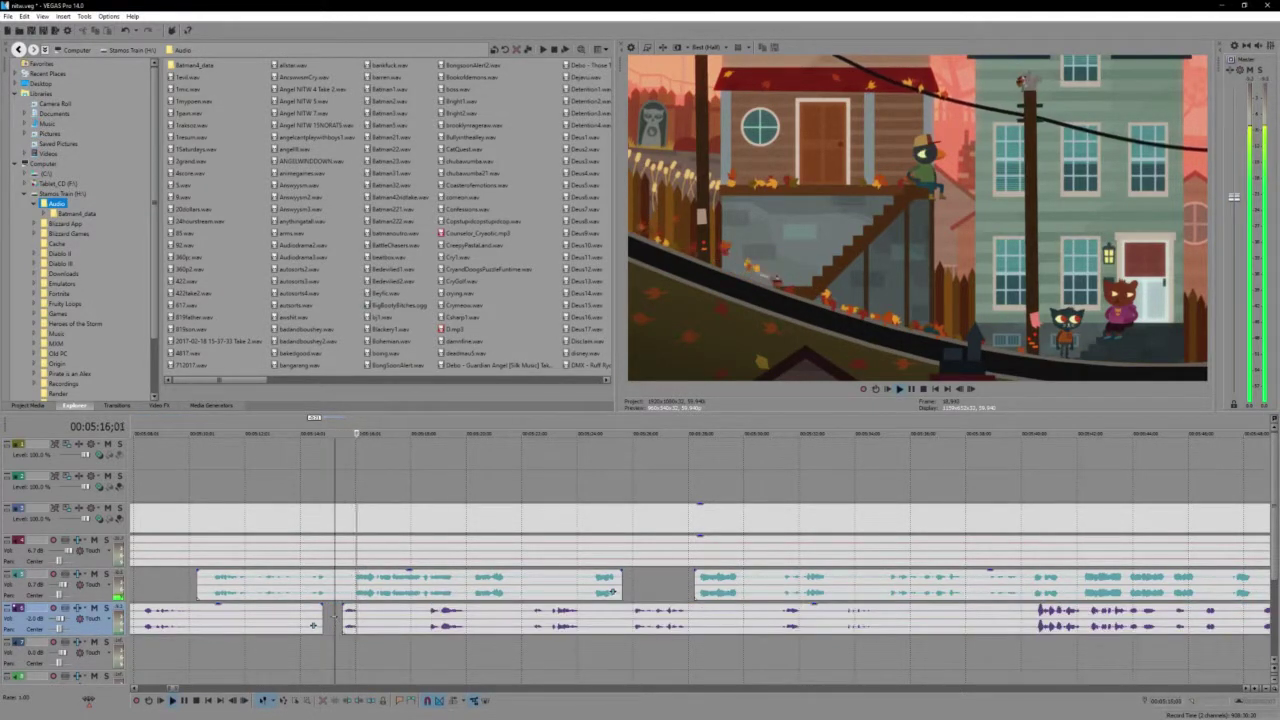
{"action": "left_click", "coordinate": [432, 622]}
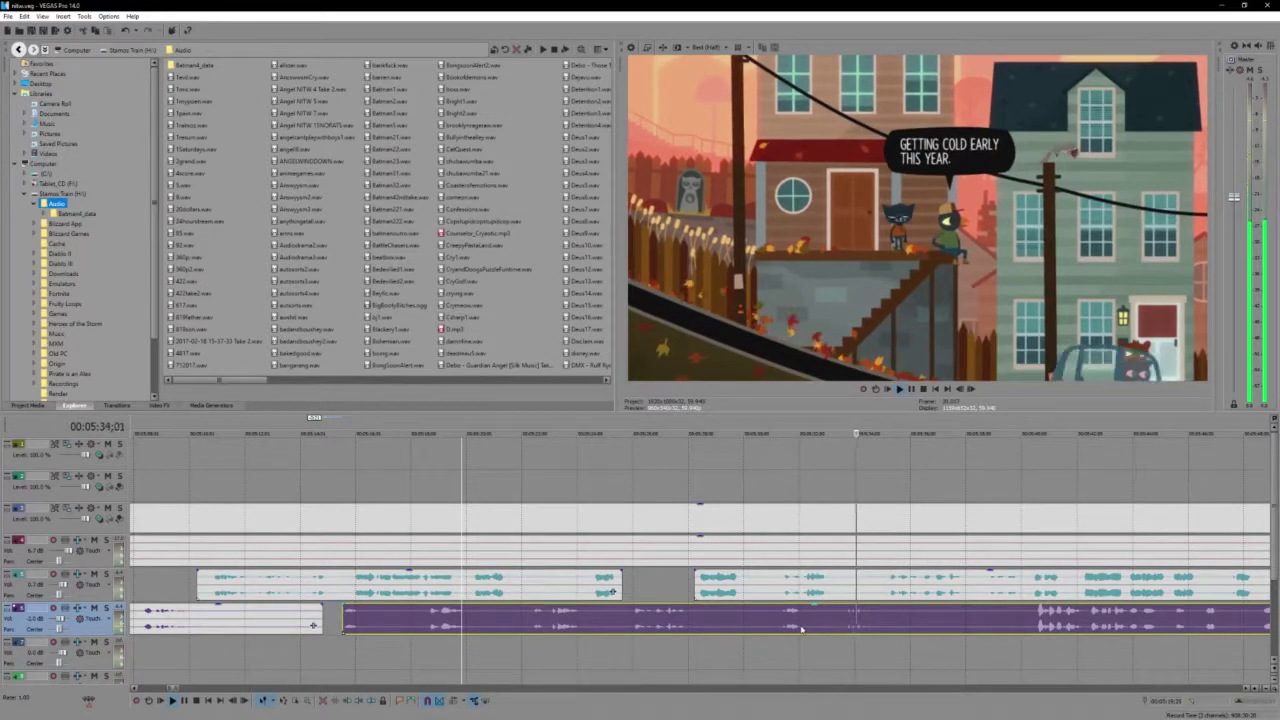
{"action": "scroll", "coordinate": [801, 629], "scroll_direction": "down", "scroll_amount": 2}
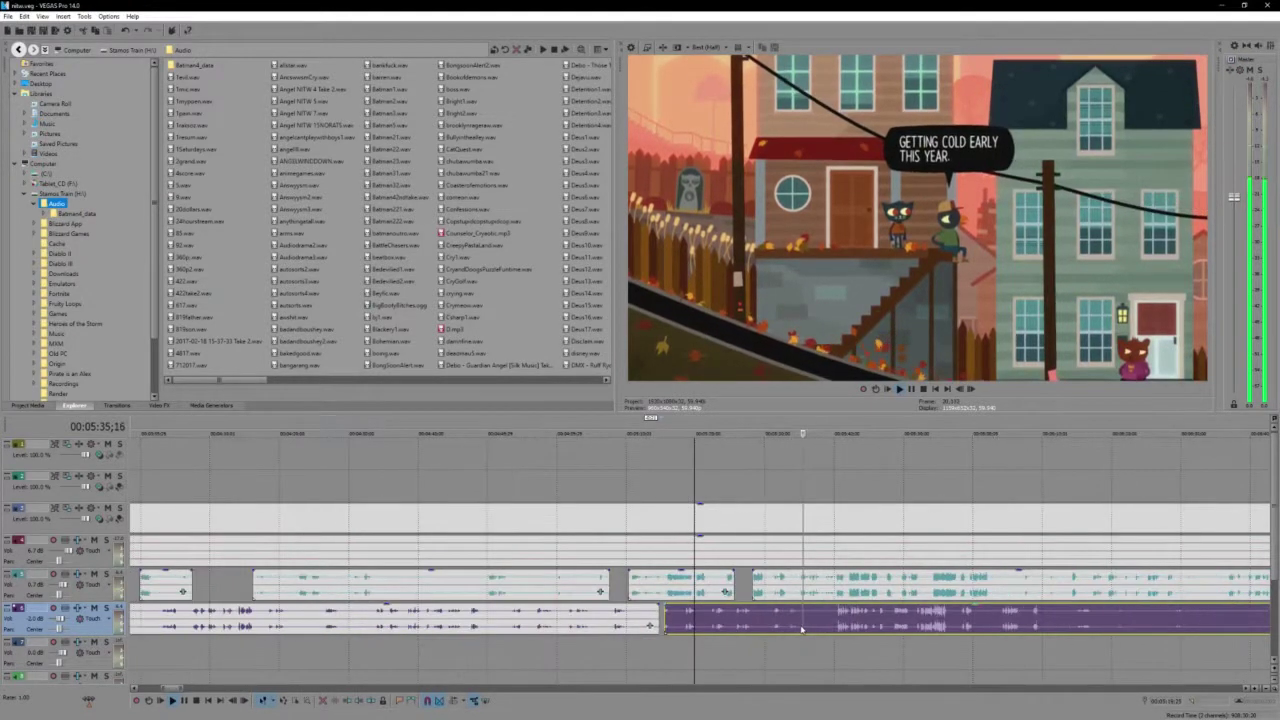
{"action": "left_click", "coordinate": [881, 629]}
{"action": "scroll", "coordinate": [881, 630], "scroll_direction": "up", "scroll_amount": 1}
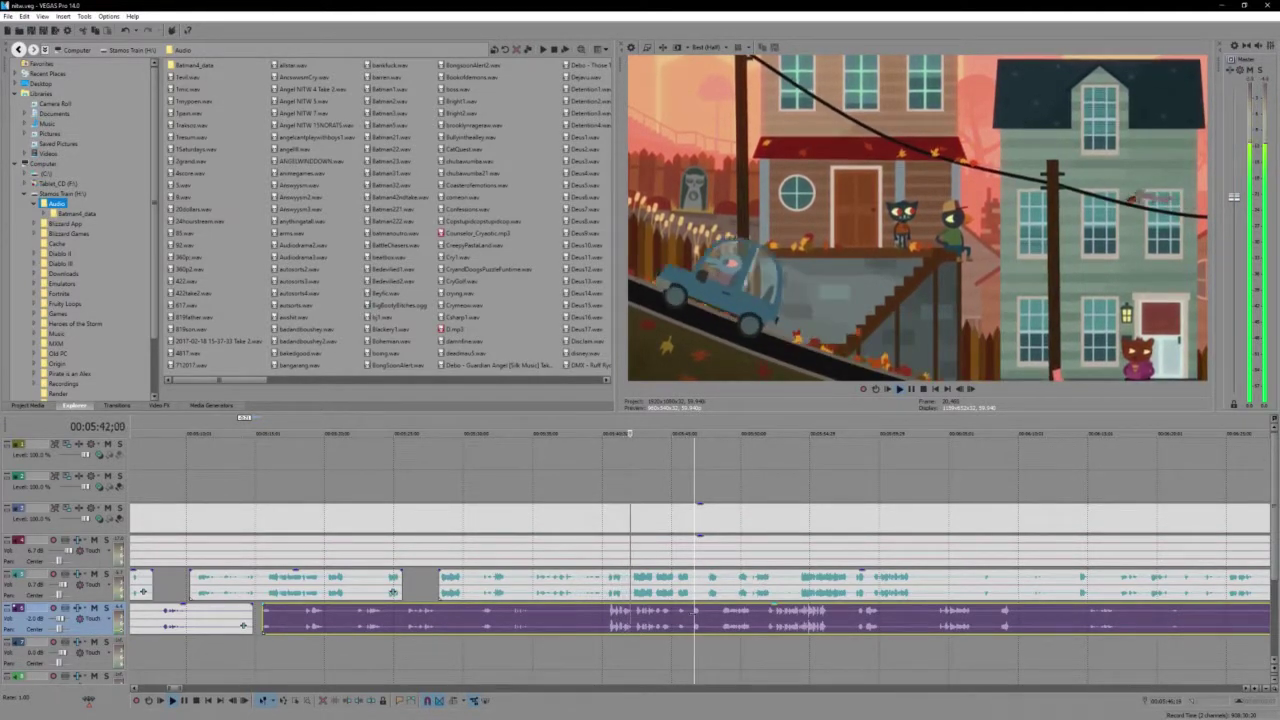
{"action": "scroll", "coordinate": [633, 622], "scroll_direction": "down", "scroll_amount": 1}
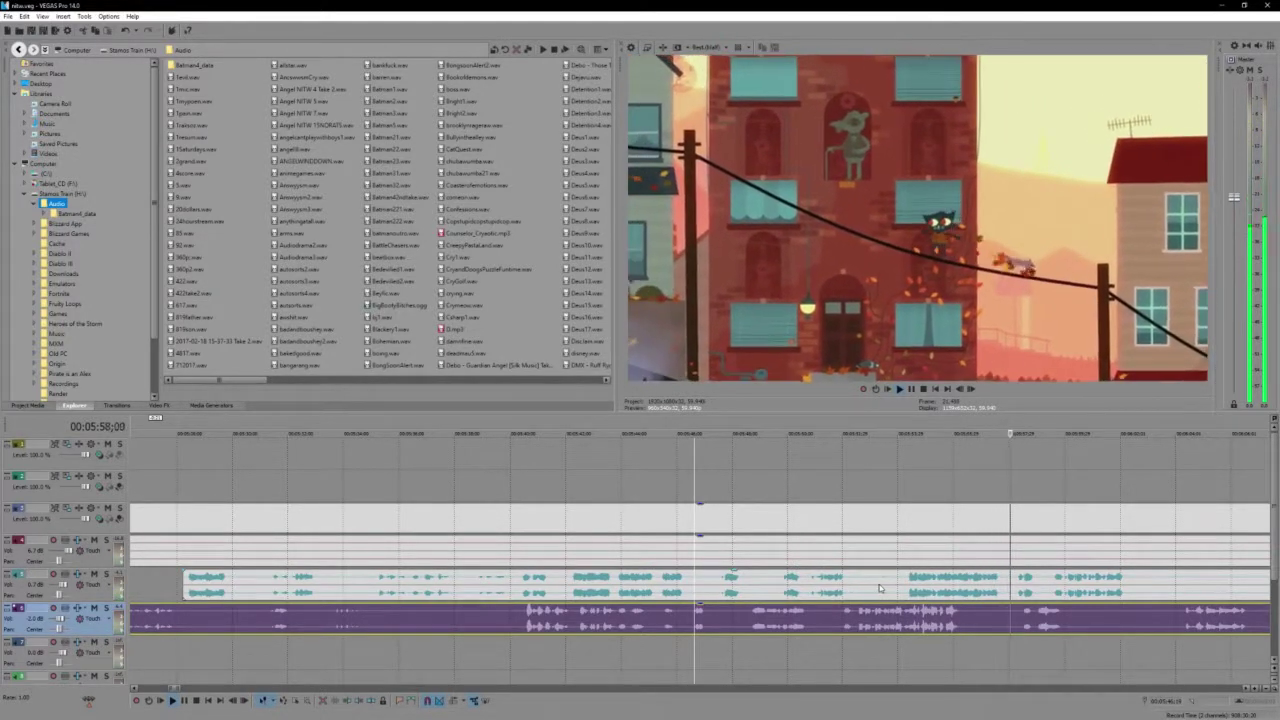
{"action": "scroll", "coordinate": [880, 588], "scroll_direction": "down", "scroll_amount": 3}
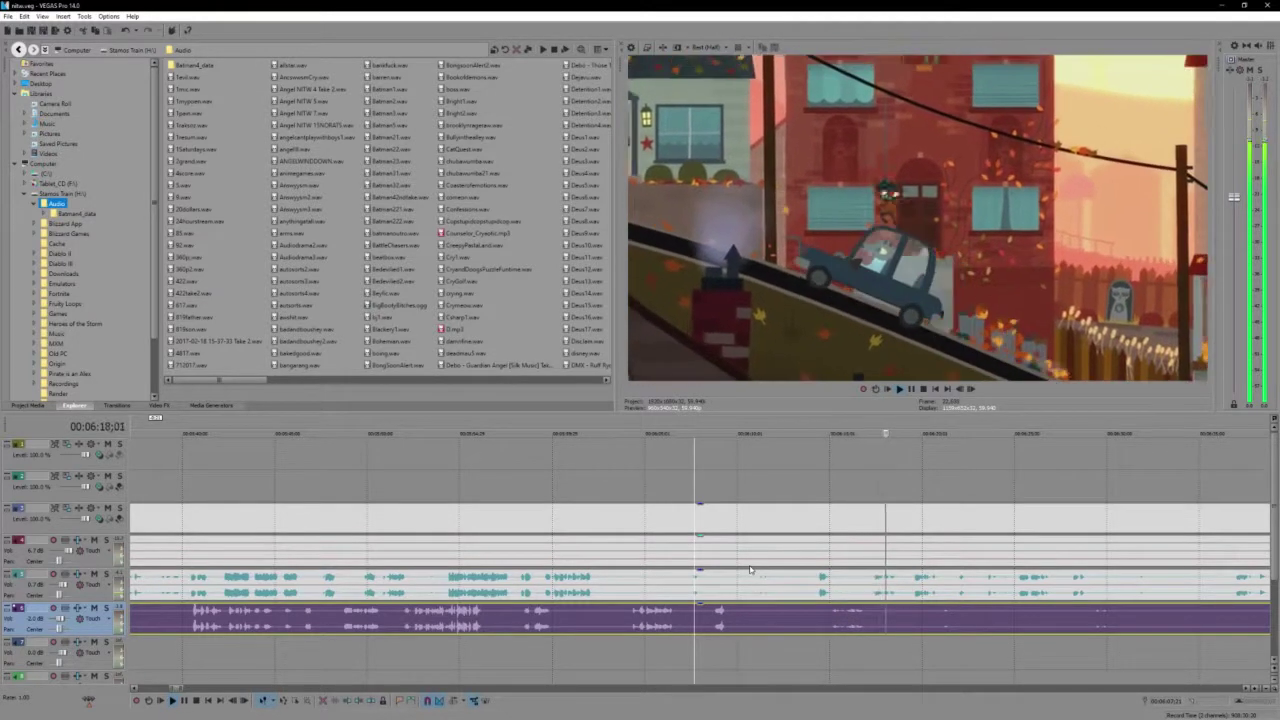
Save the project and split the selected video and audio clips across the tracks at 00:06:09;17
{"action": "left_click", "coordinate": [668, 516]}
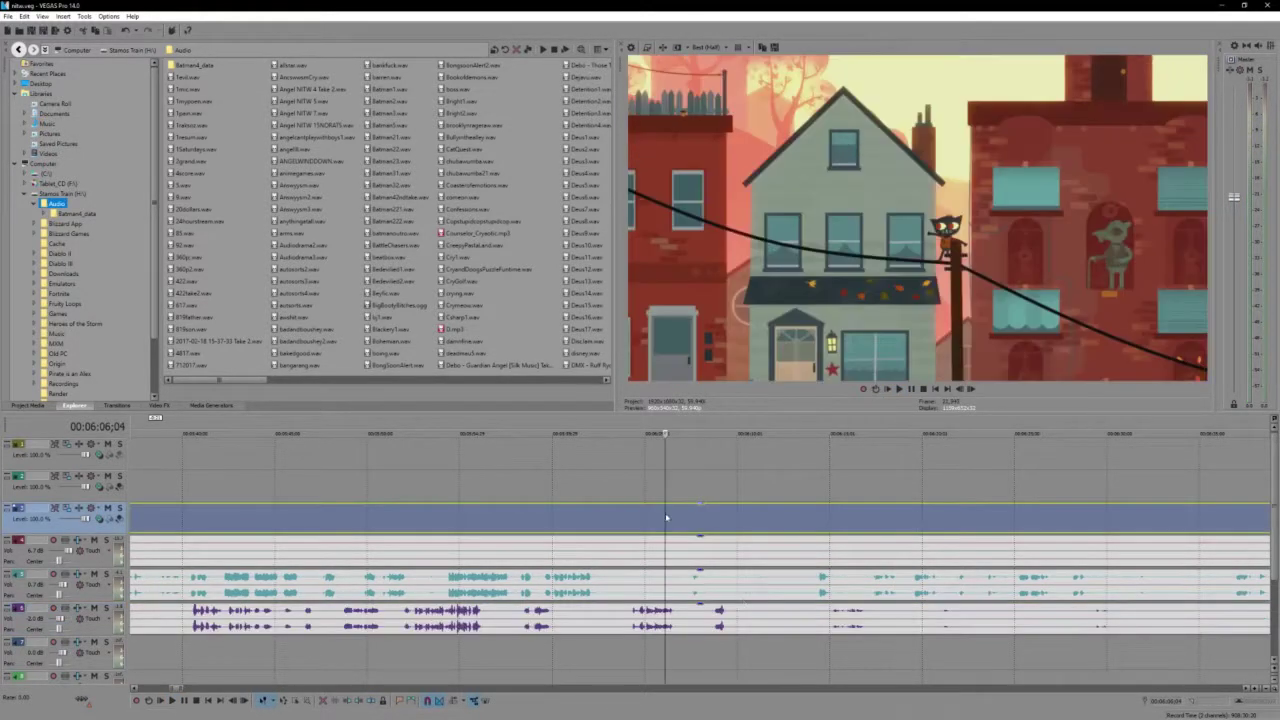
{"action": "left_click", "coordinate": [760, 627], "text": "shift"}
{"action": "key", "text": "ctrl+s"}
{"action": "left_click", "coordinate": [685, 516]}
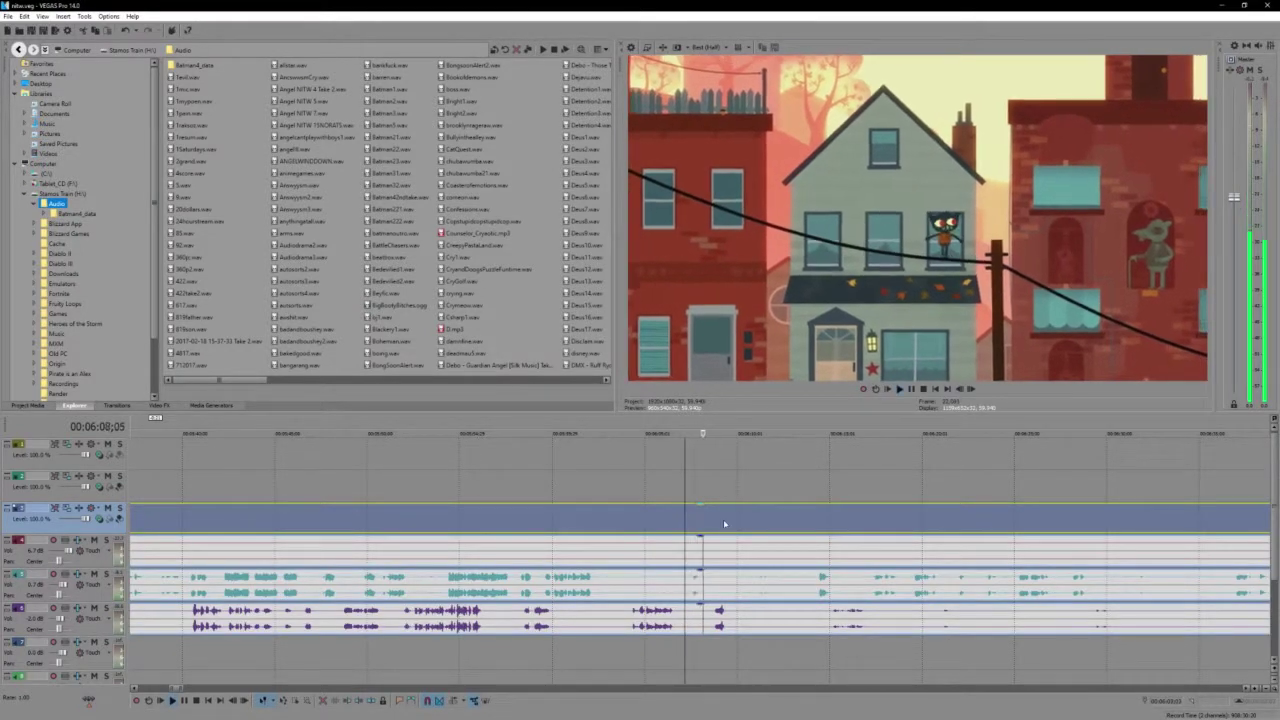
{"action": "key", "text": "Return"}
{"action": "key", "text": "s"}
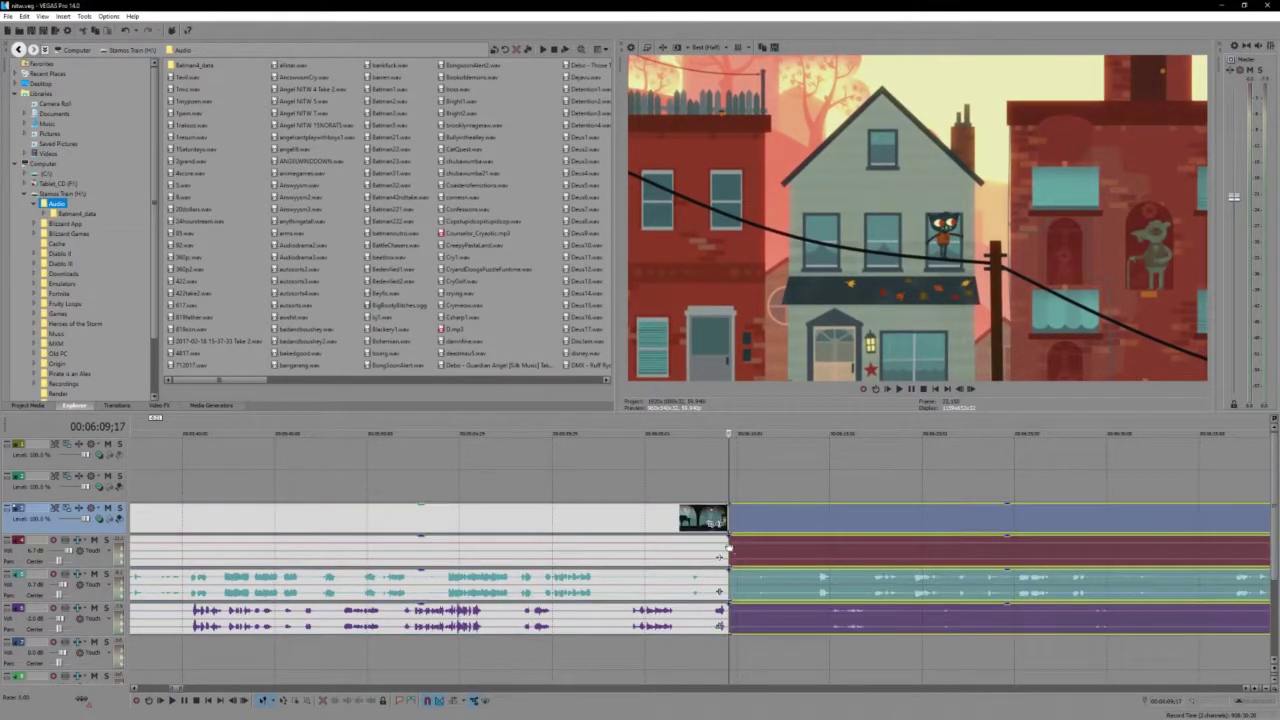
Trim the teal clip's end to about 00:06:08, split it at 00:06:07;05 and shorten the earlier piece to about 00:06:03
{"action": "left_click", "coordinate": [711, 588]}
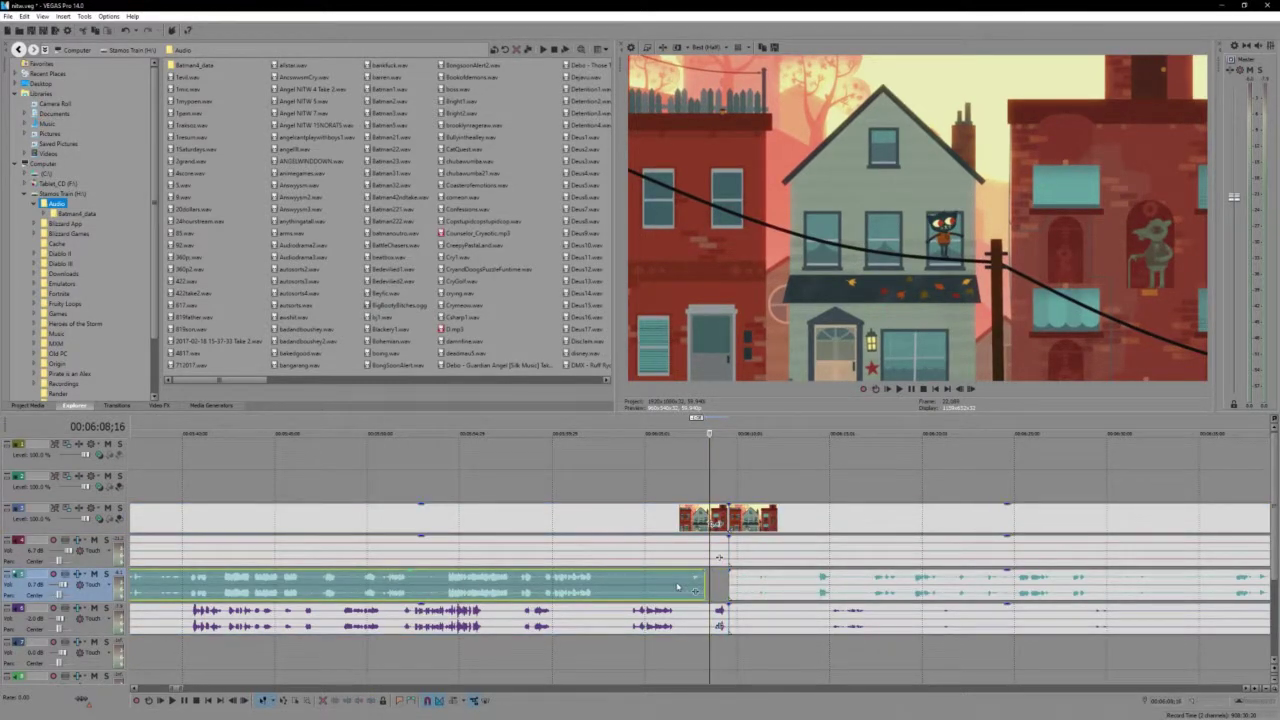
{"action": "left_click", "coordinate": [677, 587]}
{"action": "left_click", "coordinate": [685, 587]}
{"action": "key", "text": "s"}
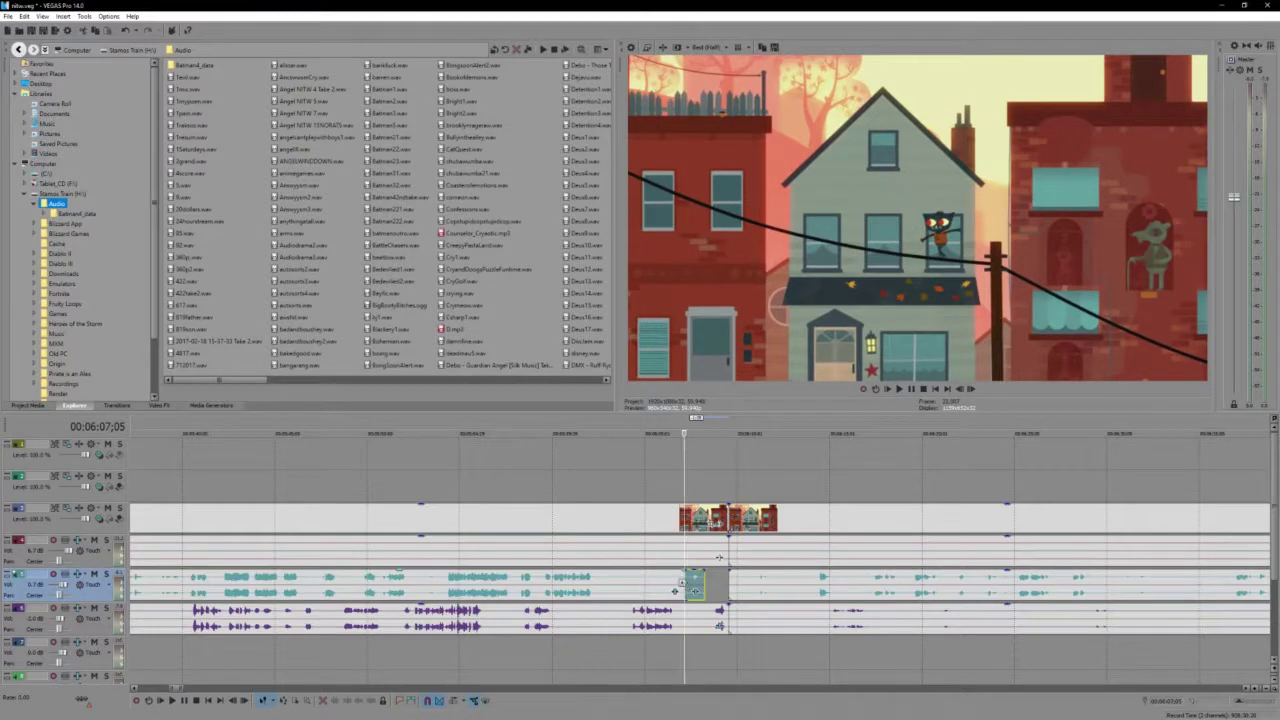
{"action": "left_click_drag", "start_coordinate": [682, 587], "coordinate": [626, 586]}
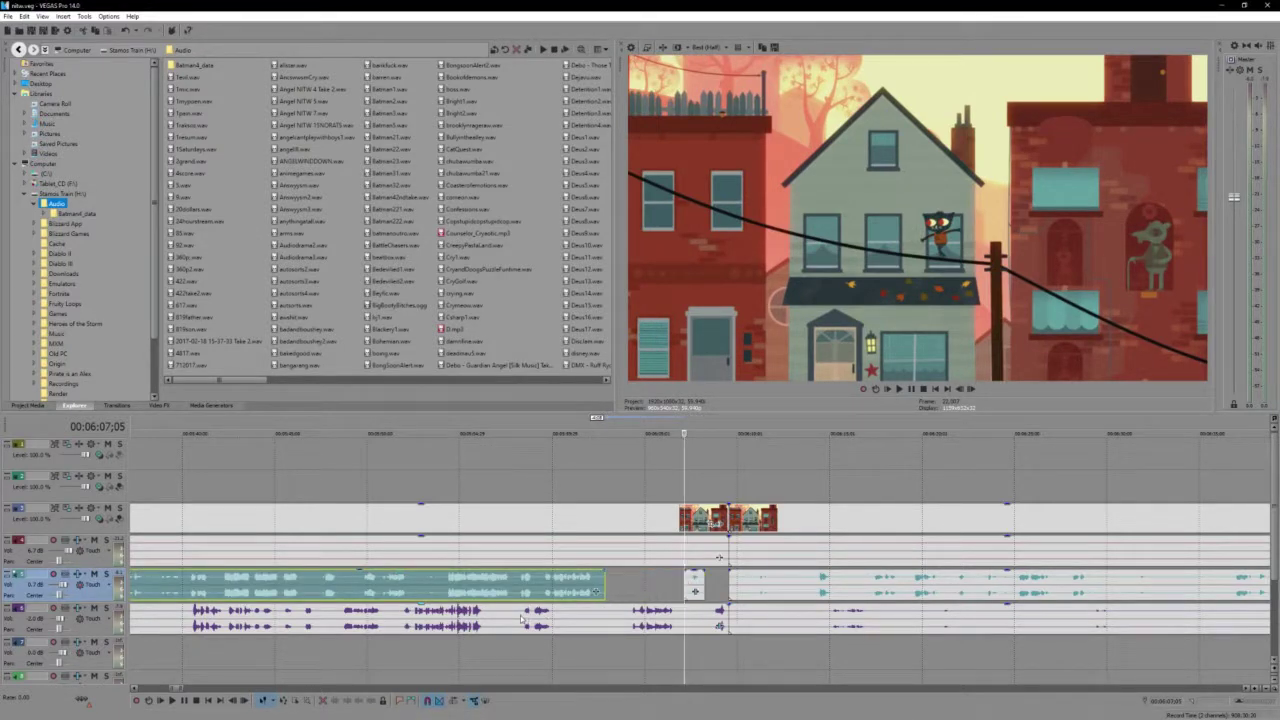
Play the purple voice clip around 00:05:52 to 00:05:59 and split it at 00:05:51;16
{"action": "left_click", "coordinate": [520, 618]}
{"action": "key", "text": "space"}
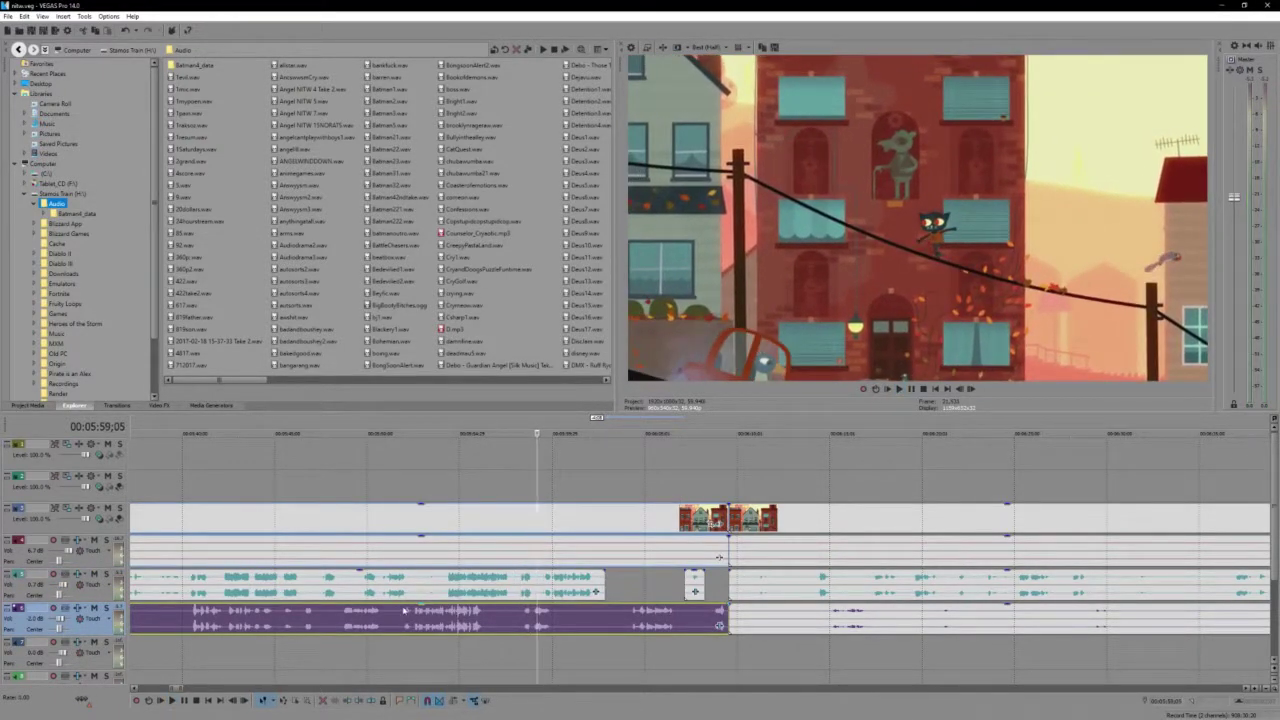
{"action": "left_click", "coordinate": [398, 610]}
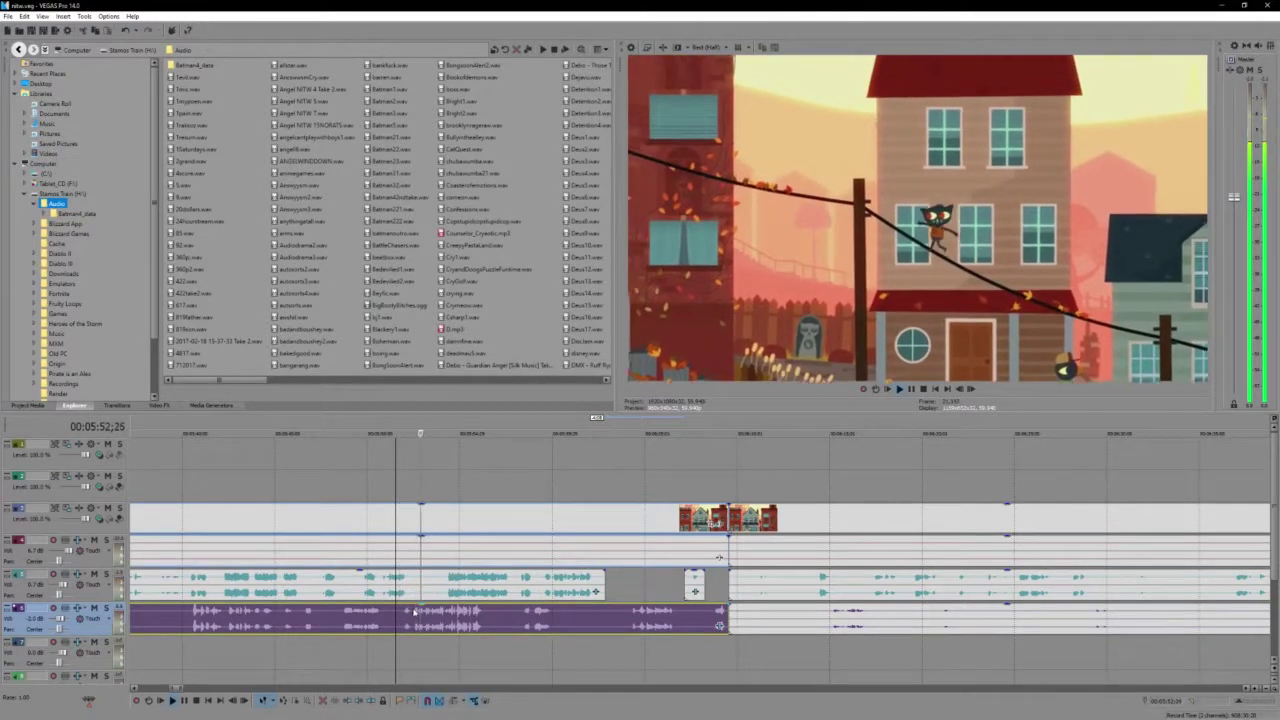
{"action": "left_click", "coordinate": [397, 617]}
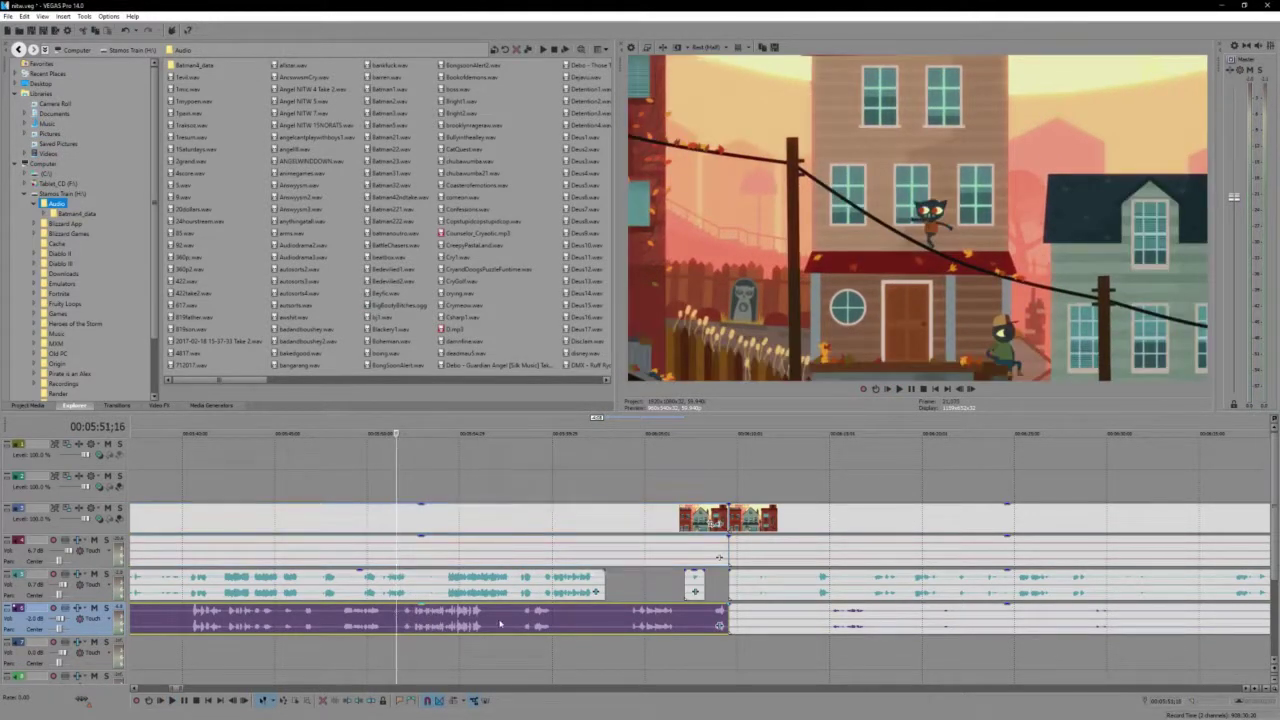
{"action": "key", "text": "s"}
Open the purple voice piece after 00:05:51;16 in the audio editor, both directly and as a copy
{"action": "left_click", "coordinate": [553, 626]}
{"action": "right_click", "coordinate": [513, 625]}
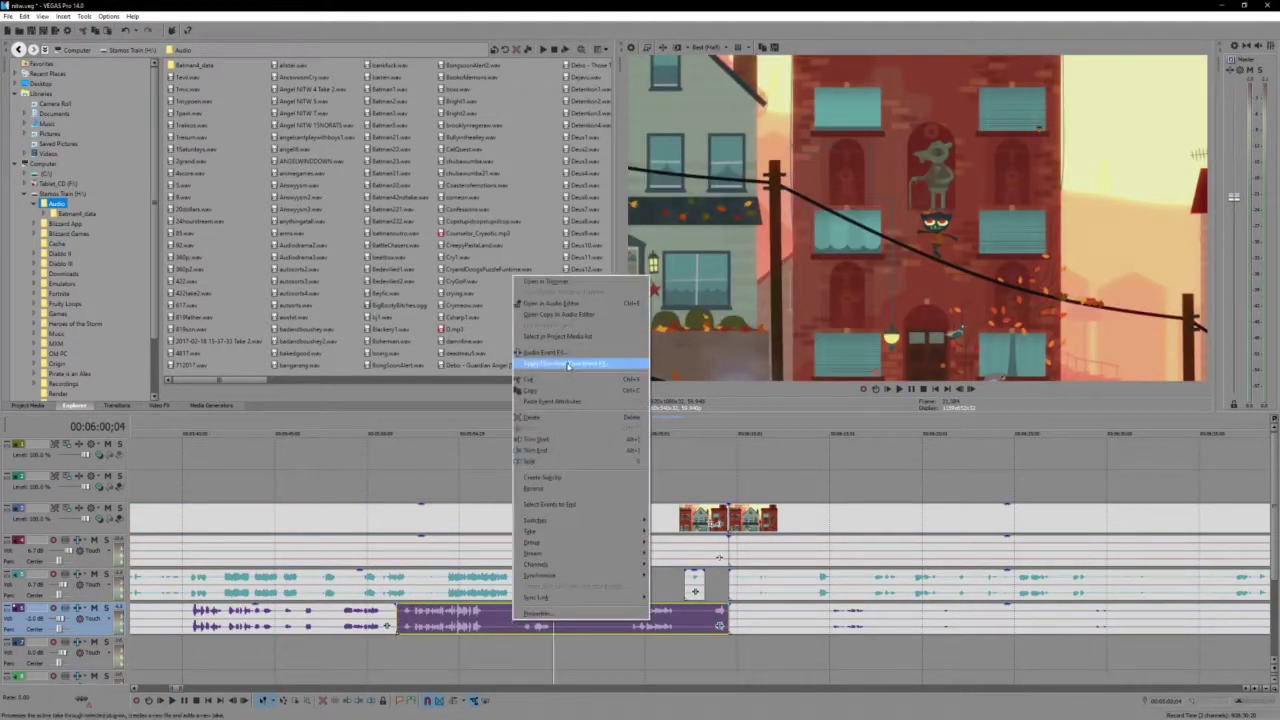
{"action": "left_click", "coordinate": [576, 305]}
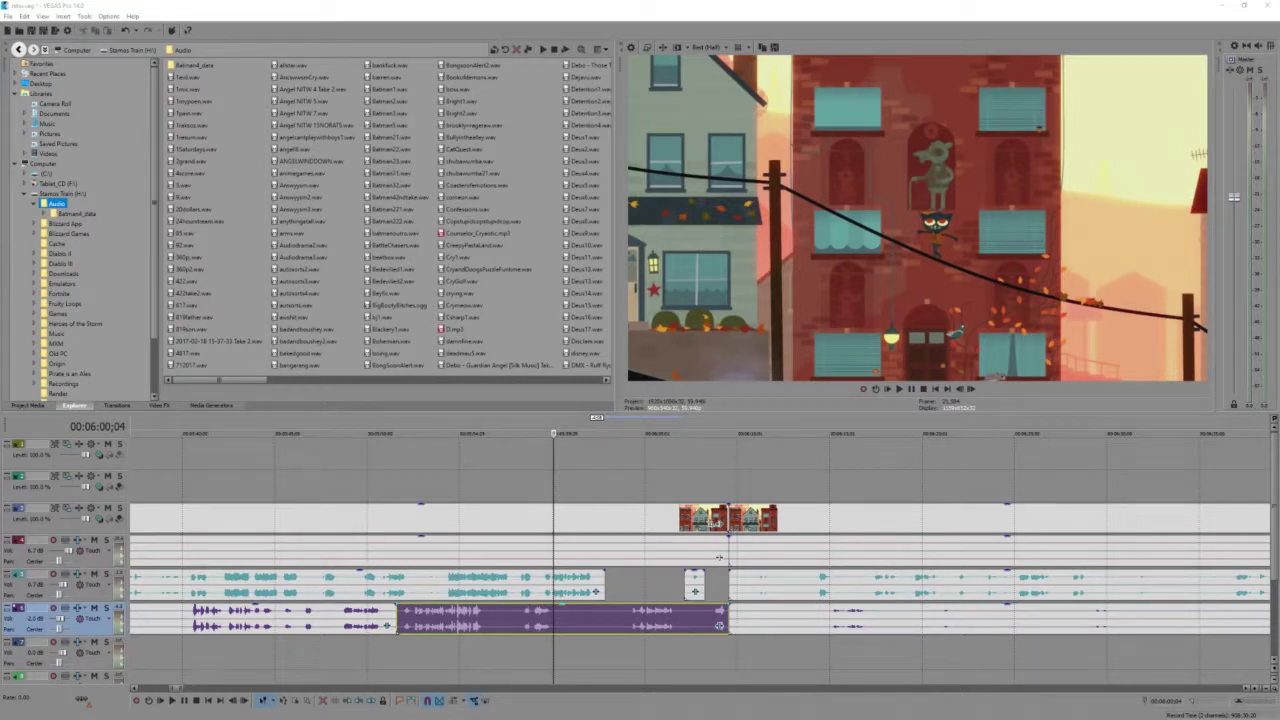
{"action": "key", "text": "alt+Tab"}
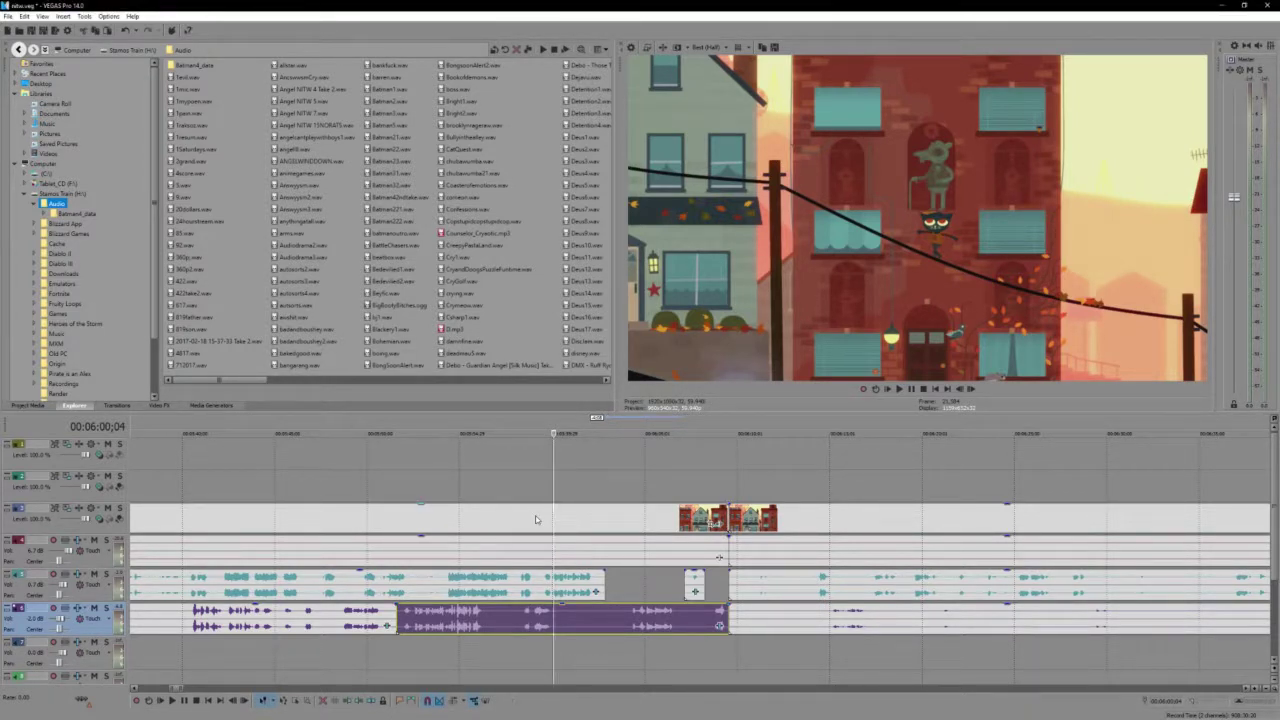
{"action": "right_click", "coordinate": [583, 628]}
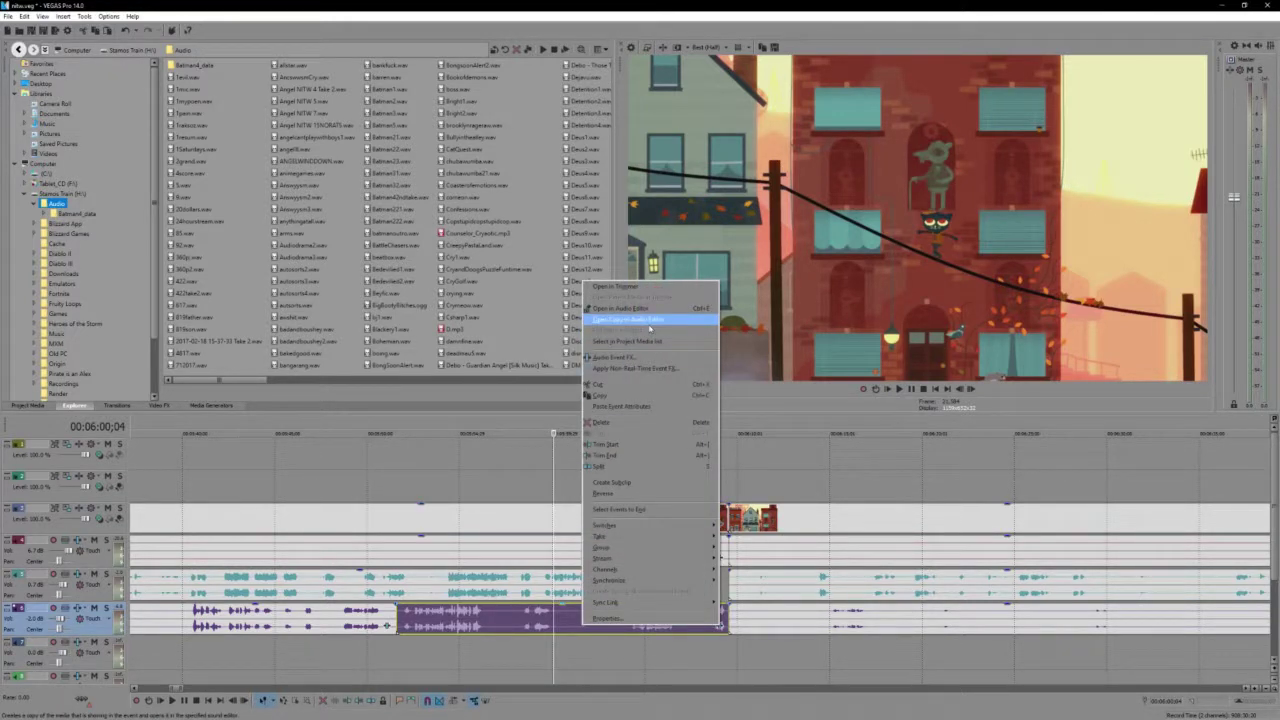
{"action": "left_click", "coordinate": [649, 322]}
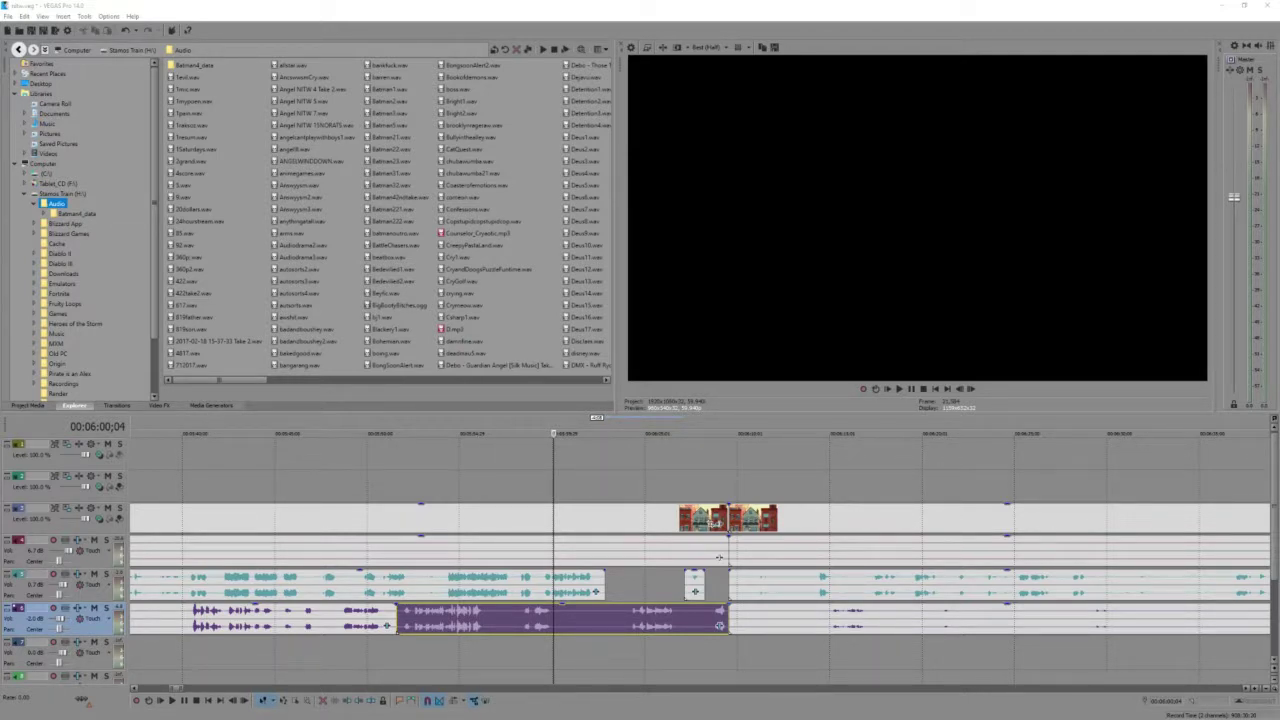
{"action": "key", "text": "Return"}
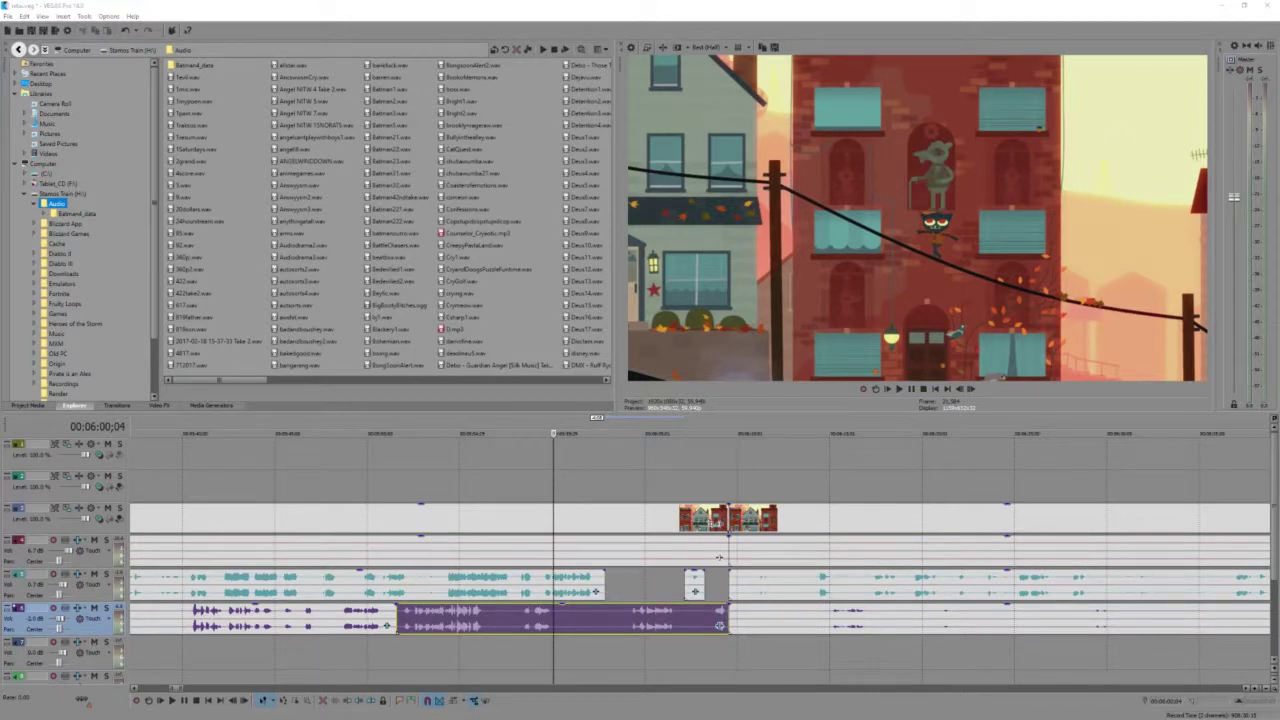
Duplicate the purple voice piece starting at 00:05:51;16 onto the empty blue track directly below, keeping the same timing
{"action": "left_click_drag", "start_coordinate": [396, 594], "coordinate": [401, 653]}
{"action": "key", "text": "alt+Tab"}
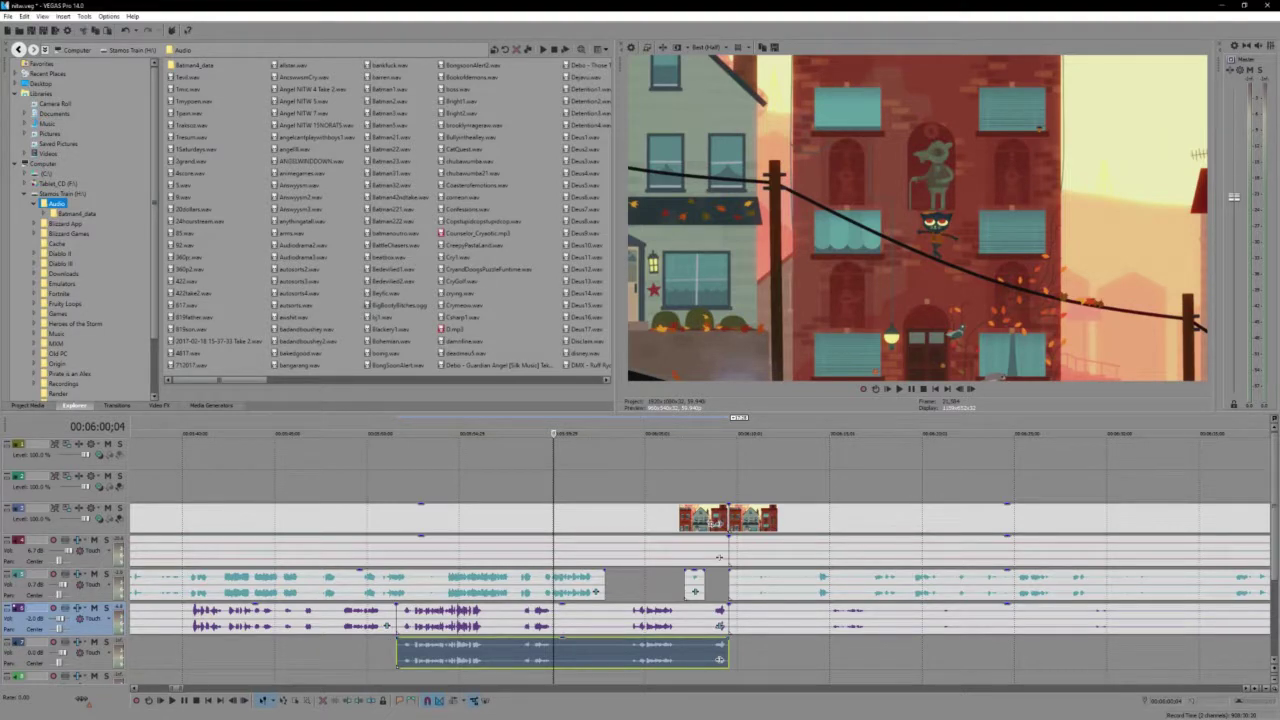
{"action": "right_click", "coordinate": [443, 648]}
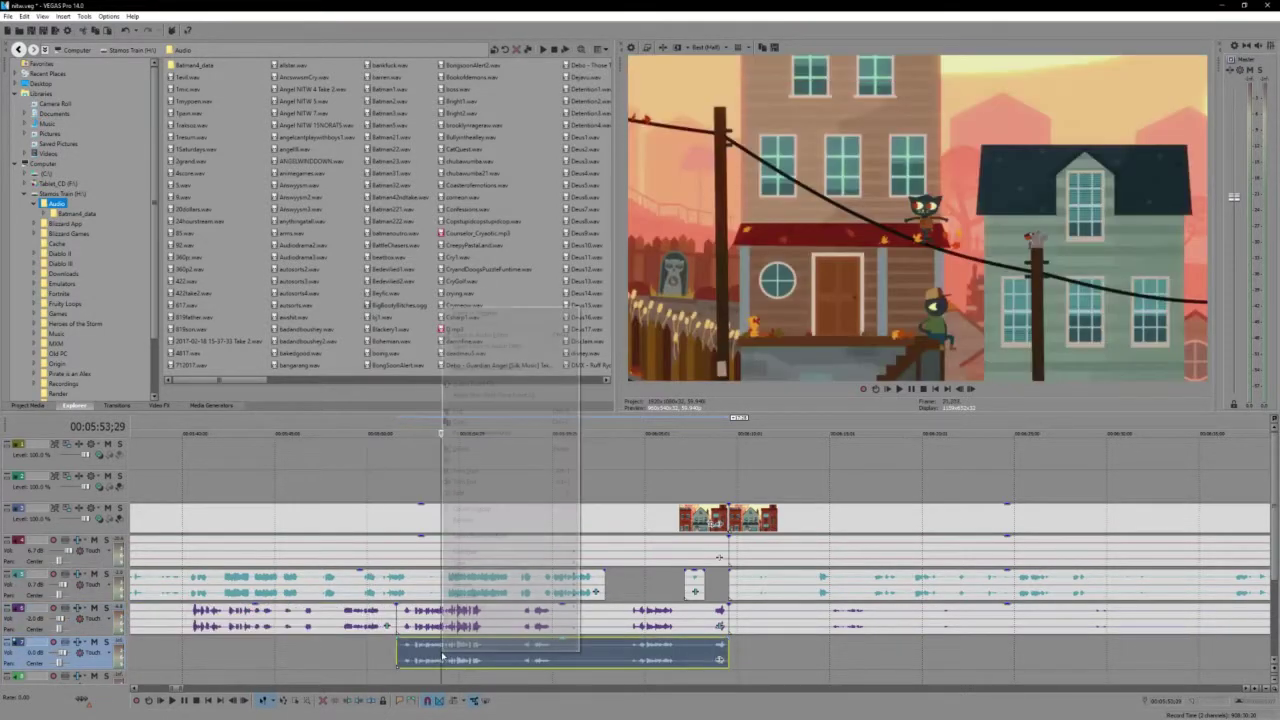
{"action": "left_click", "coordinate": [498, 435]}
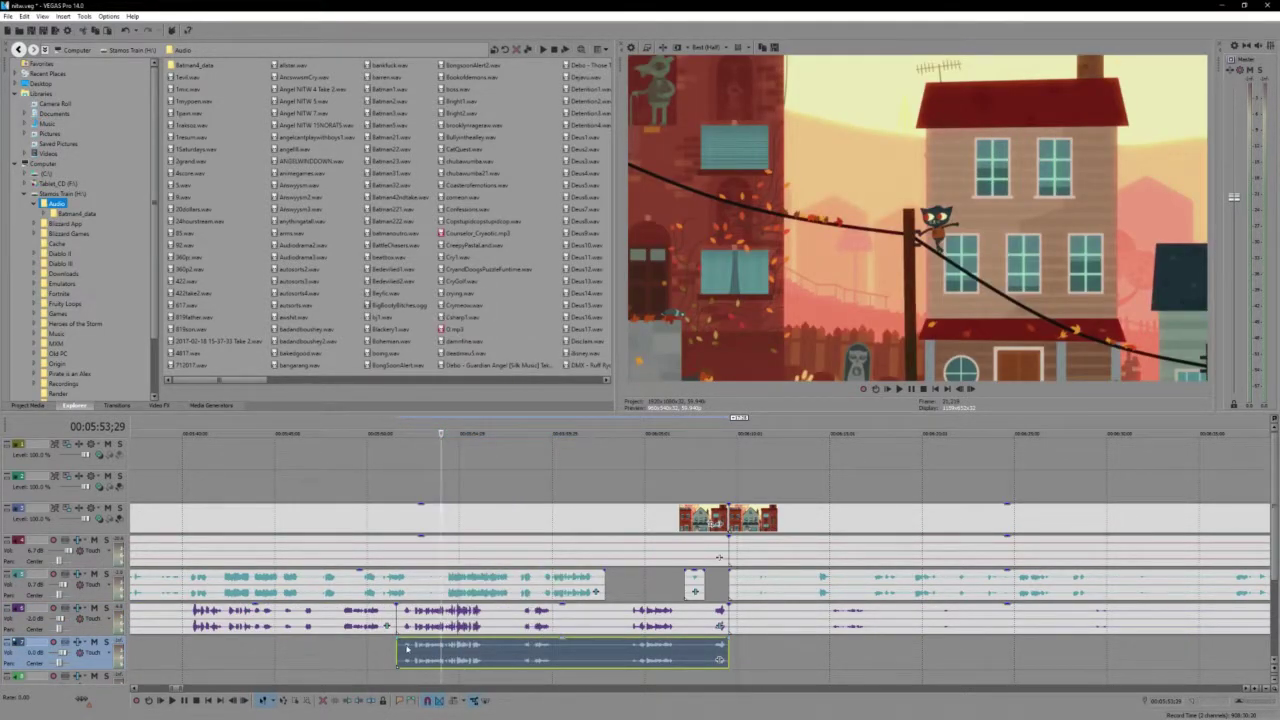
Fade in the blue copy over about 4.5 seconds, and trim the purple piece to about 00:05:56 with a 00:00:05;01 fade-out
{"action": "left_click_drag", "start_coordinate": [398, 638], "coordinate": [476, 641]}
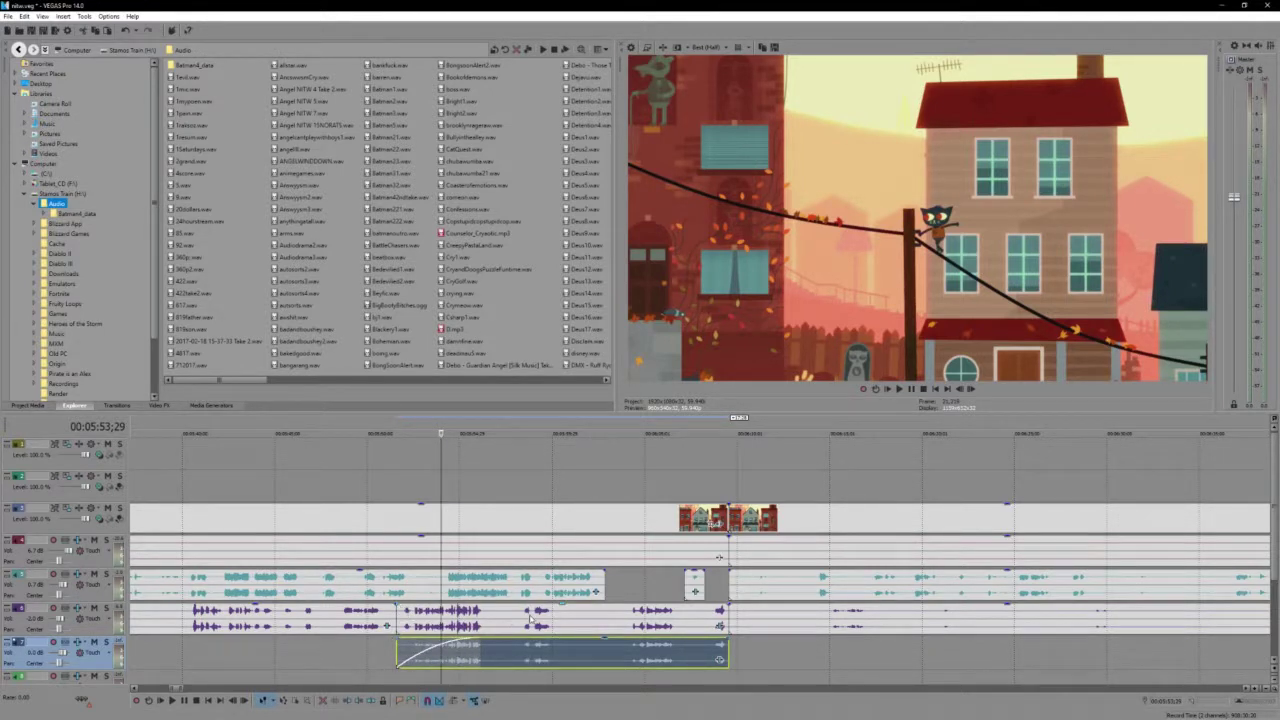
{"action": "left_click", "coordinate": [507, 620]}
{"action": "left_click_drag", "start_coordinate": [720, 625], "coordinate": [398, 614]}
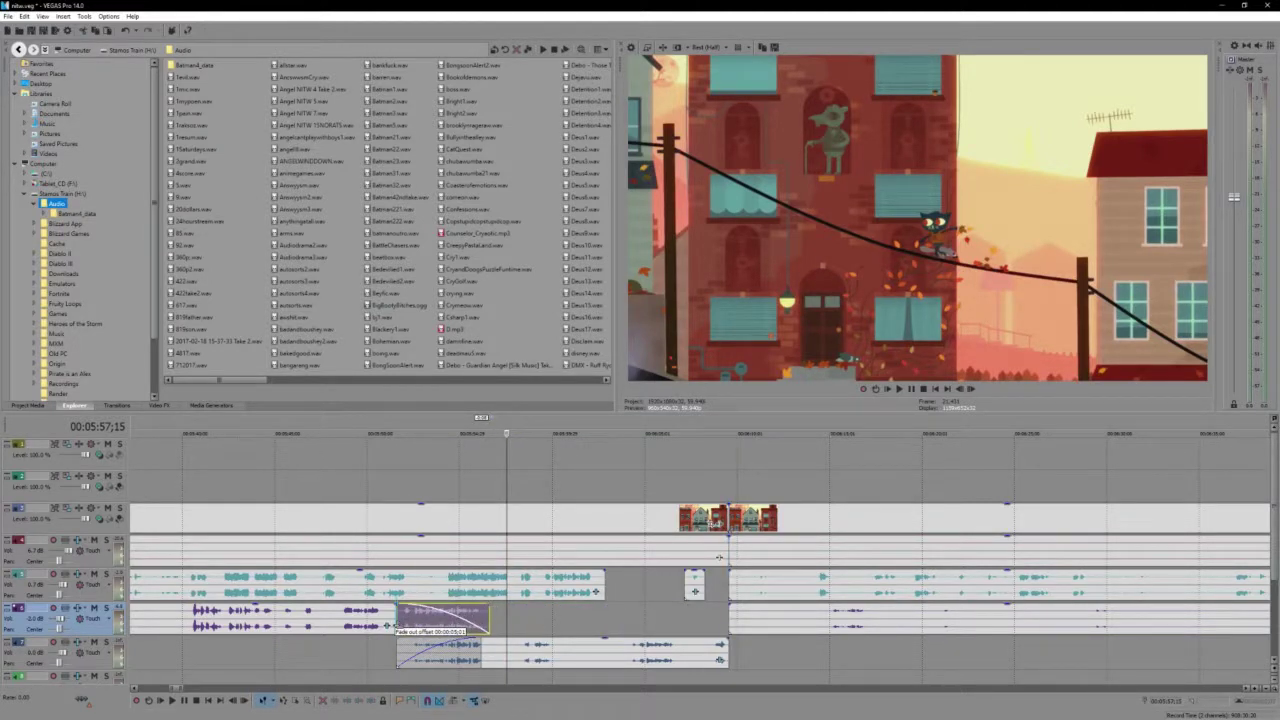
Play from 00:05:49;13 to check the crossfade between the purple voice piece and its blue copy
{"action": "left_click", "coordinate": [358, 622]}
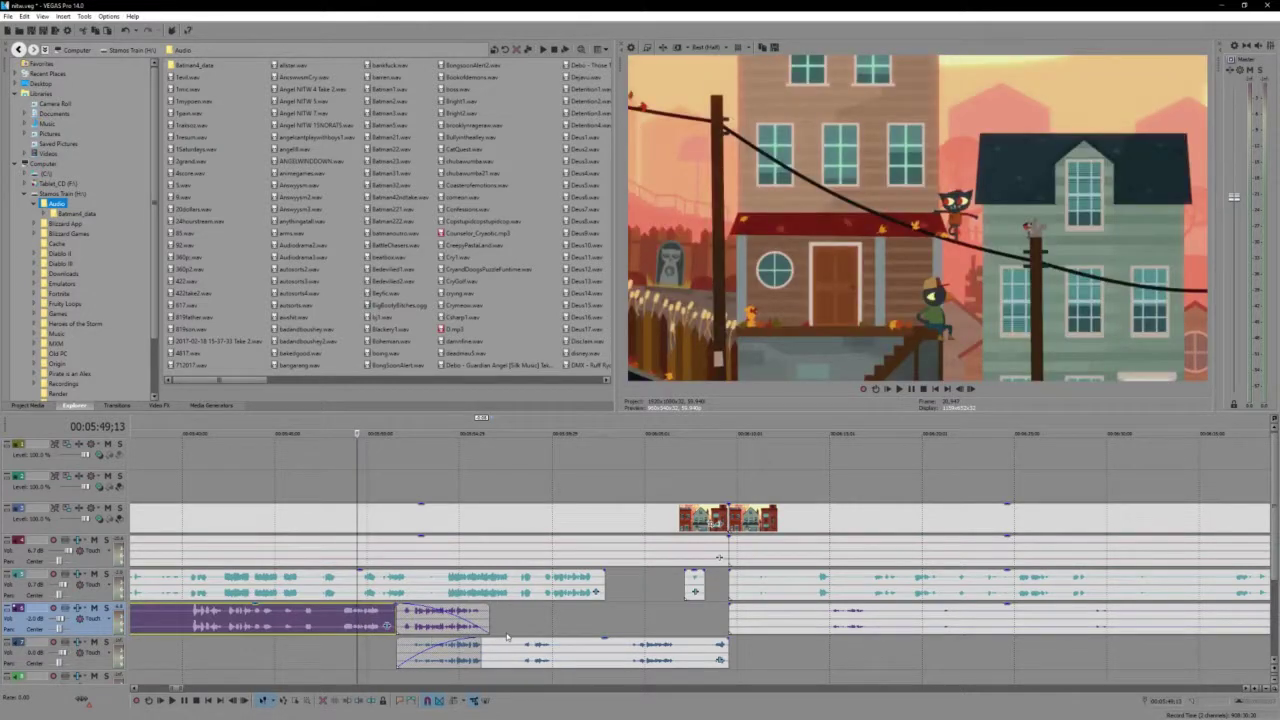
{"action": "left_click_drag", "start_coordinate": [512, 645], "coordinate": [517, 649]}
{"action": "key", "text": "space"}
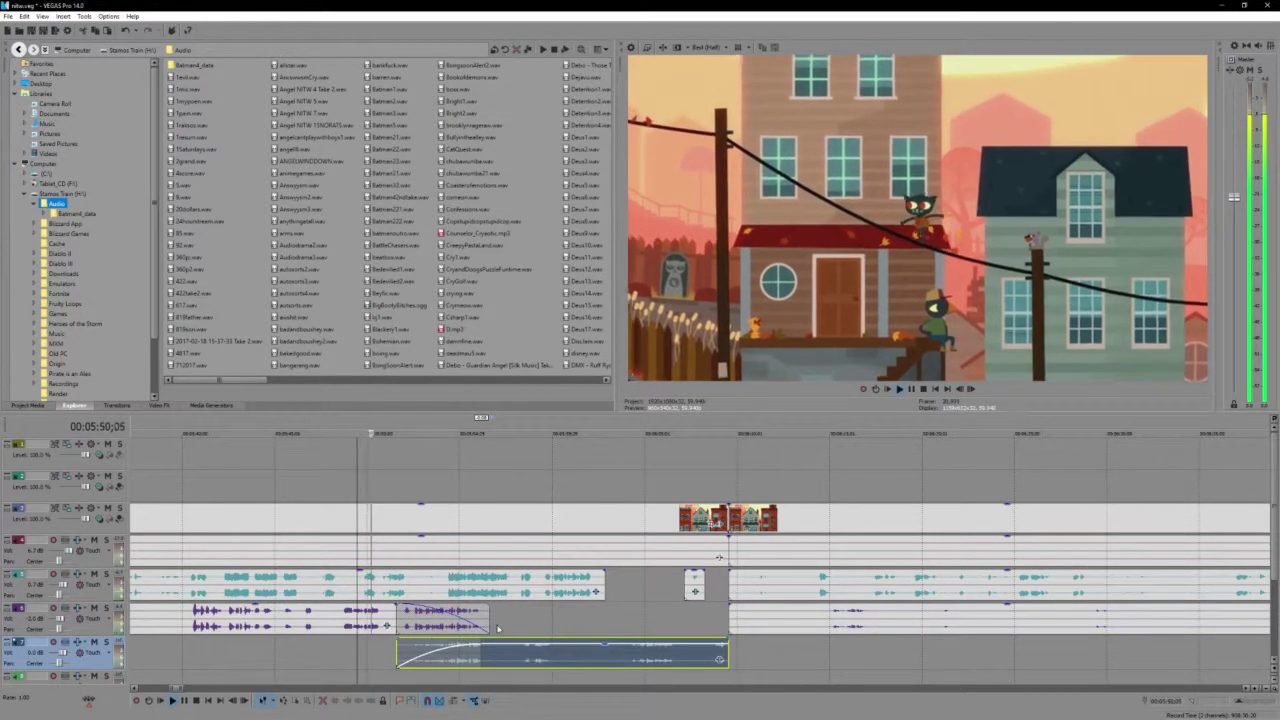
Finish checking the crossfade, and trim the start of the blue voice copy to about 00:05:53
{"action": "scroll", "coordinate": [749, 650], "scroll_direction": "up", "scroll_amount": 3}
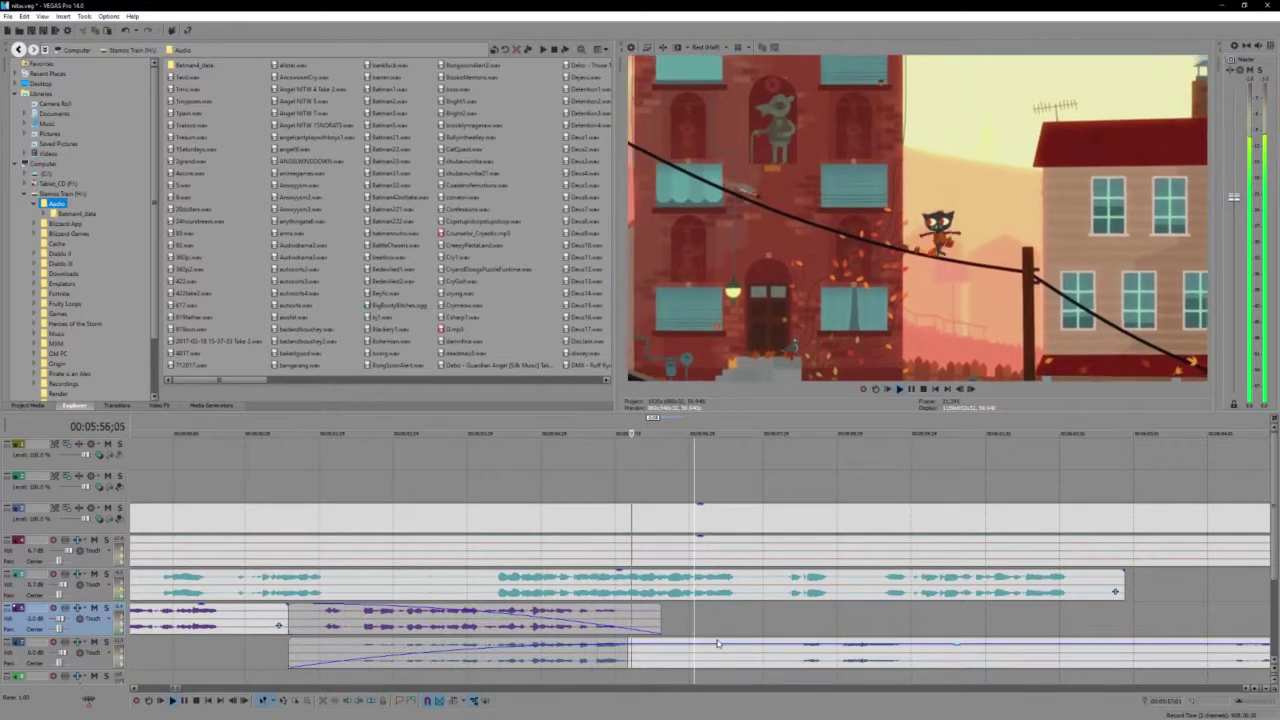
{"action": "scroll", "coordinate": [680, 638], "scroll_direction": "down", "scroll_amount": 2}
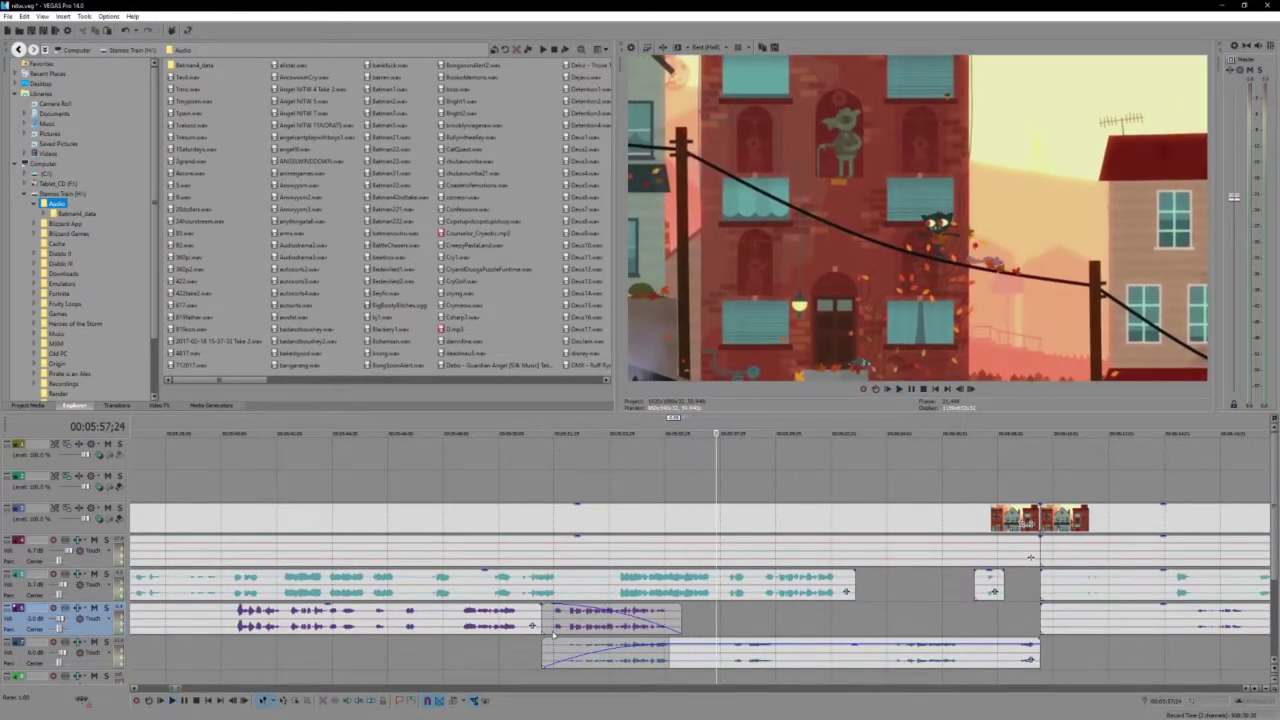
{"action": "left_click", "coordinate": [535, 626]}
{"action": "left_click", "coordinate": [537, 612]}
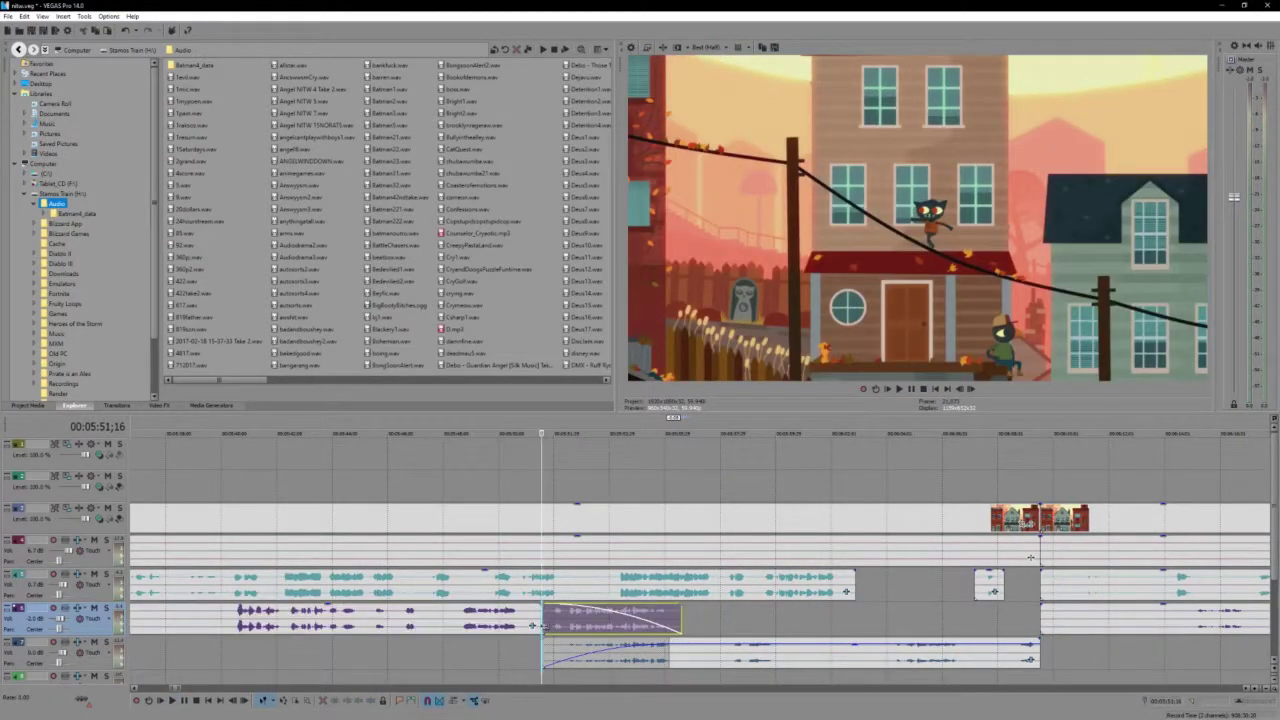
{"action": "left_click", "coordinate": [527, 622]}
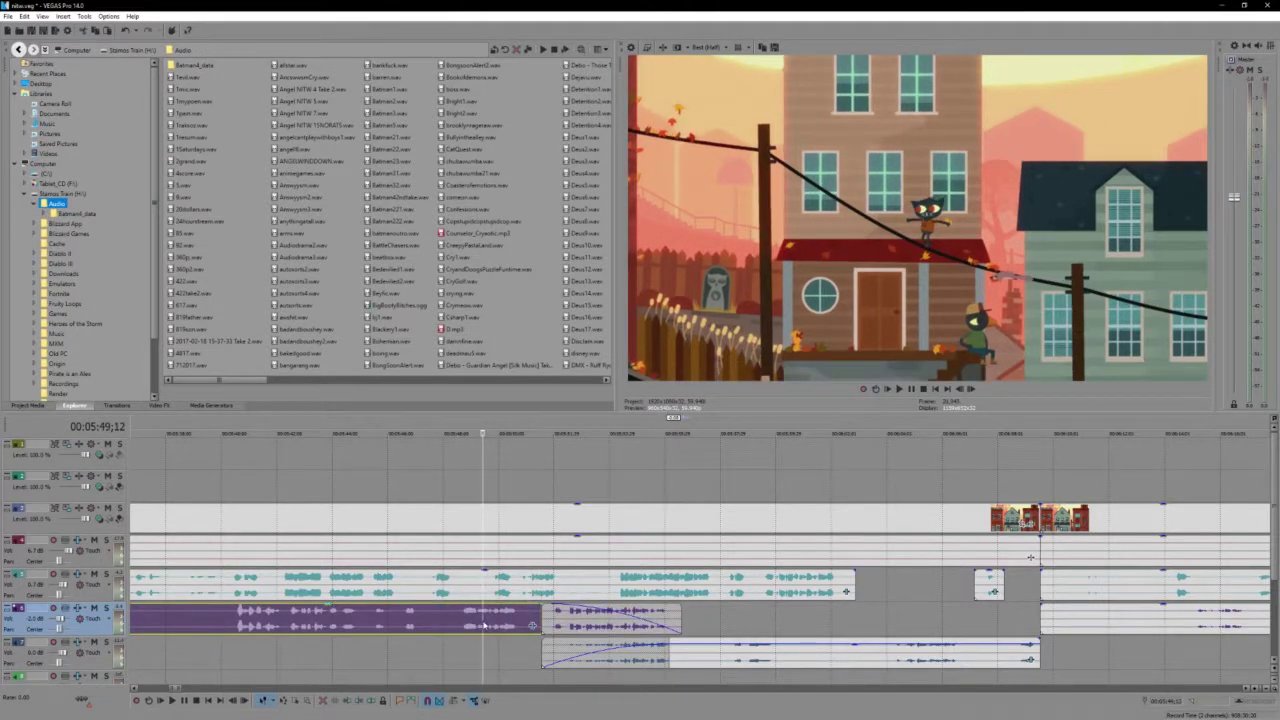
{"action": "left_click", "coordinate": [548, 617]}
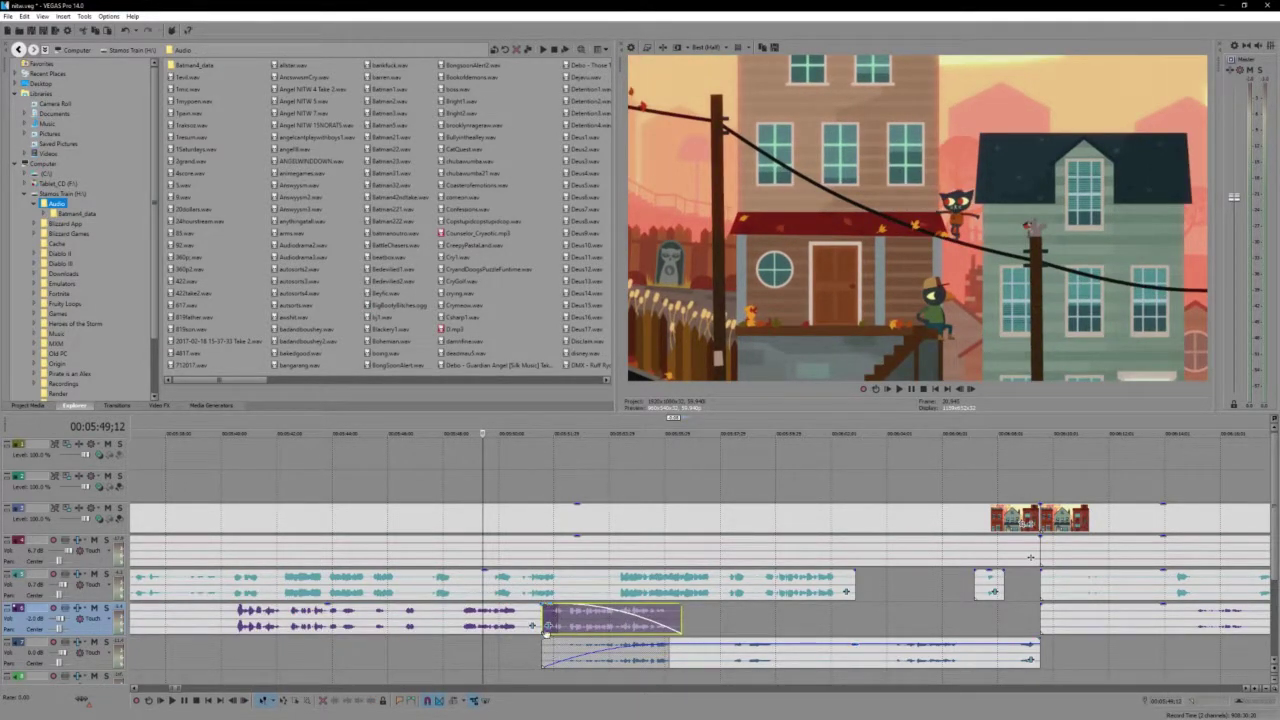
{"action": "left_click", "coordinate": [543, 614]}
{"action": "left_click", "coordinate": [542, 644]}
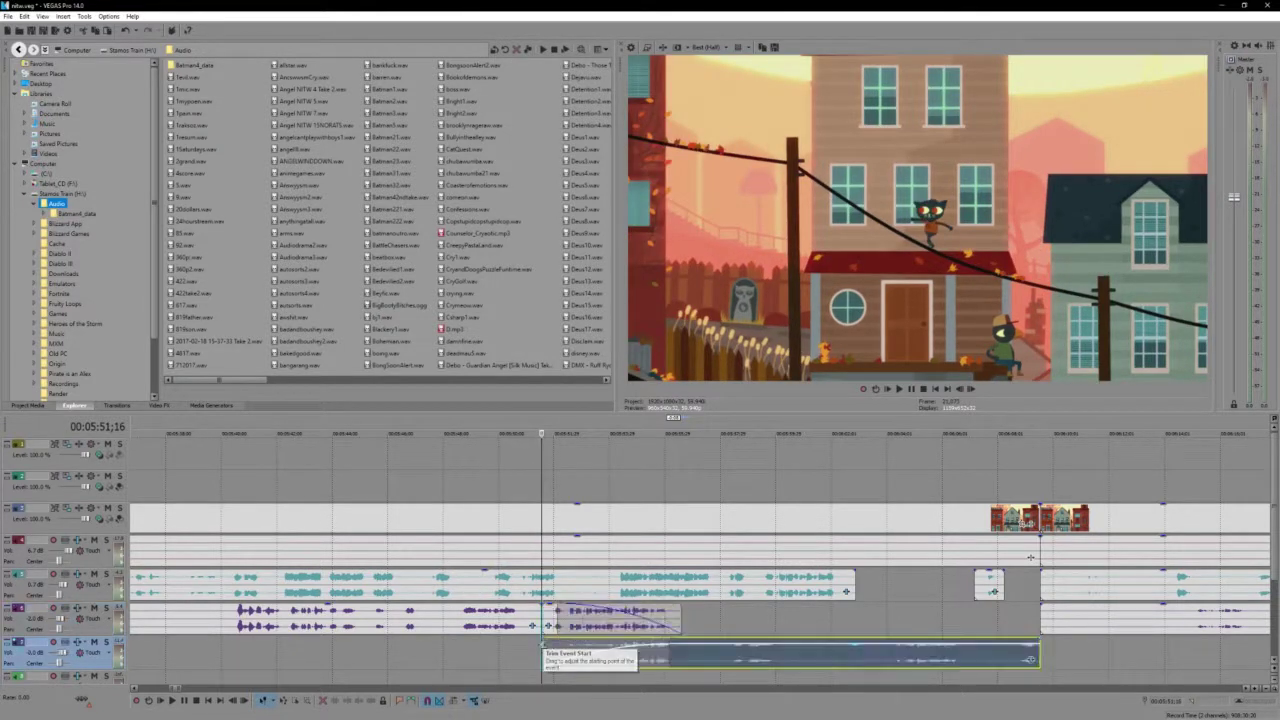
{"action": "left_click_drag", "start_coordinate": [543, 648], "coordinate": [572, 646]}
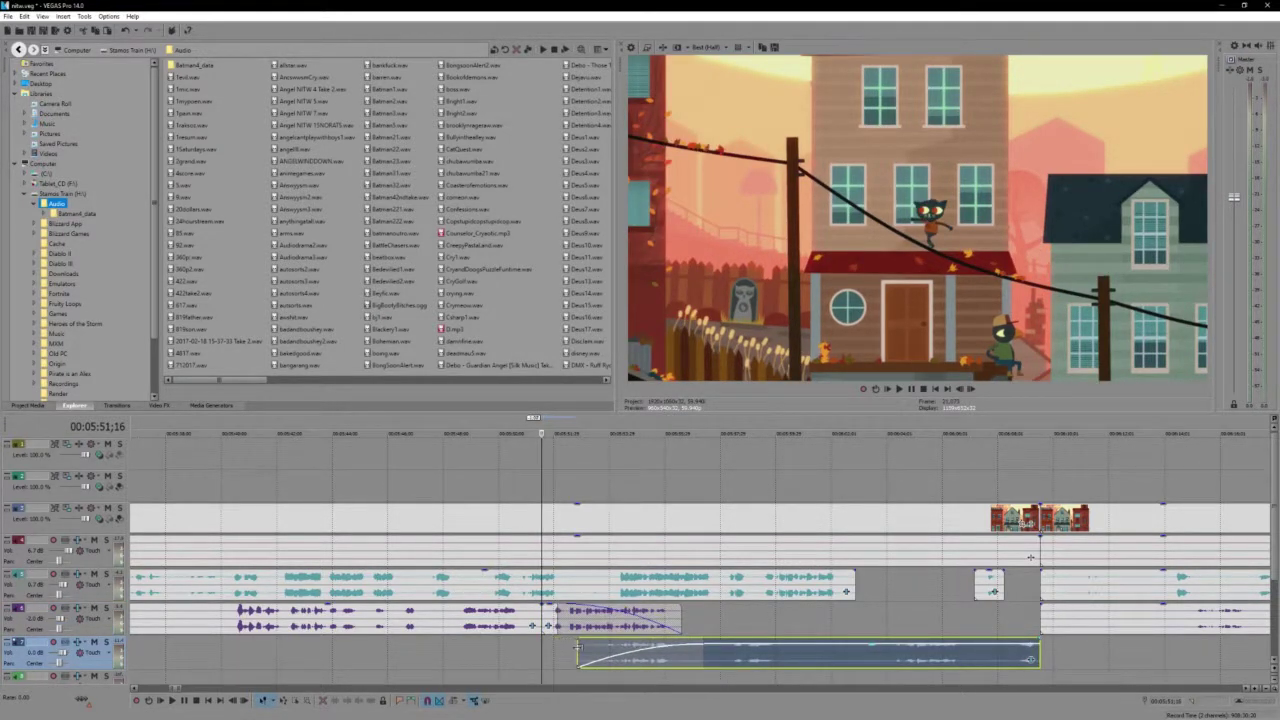
Play from about 00:05:52 to check the shortened overlap between the purple voice piece and its blue copy
{"action": "left_click", "coordinate": [549, 626]}
{"action": "key", "text": "space"}
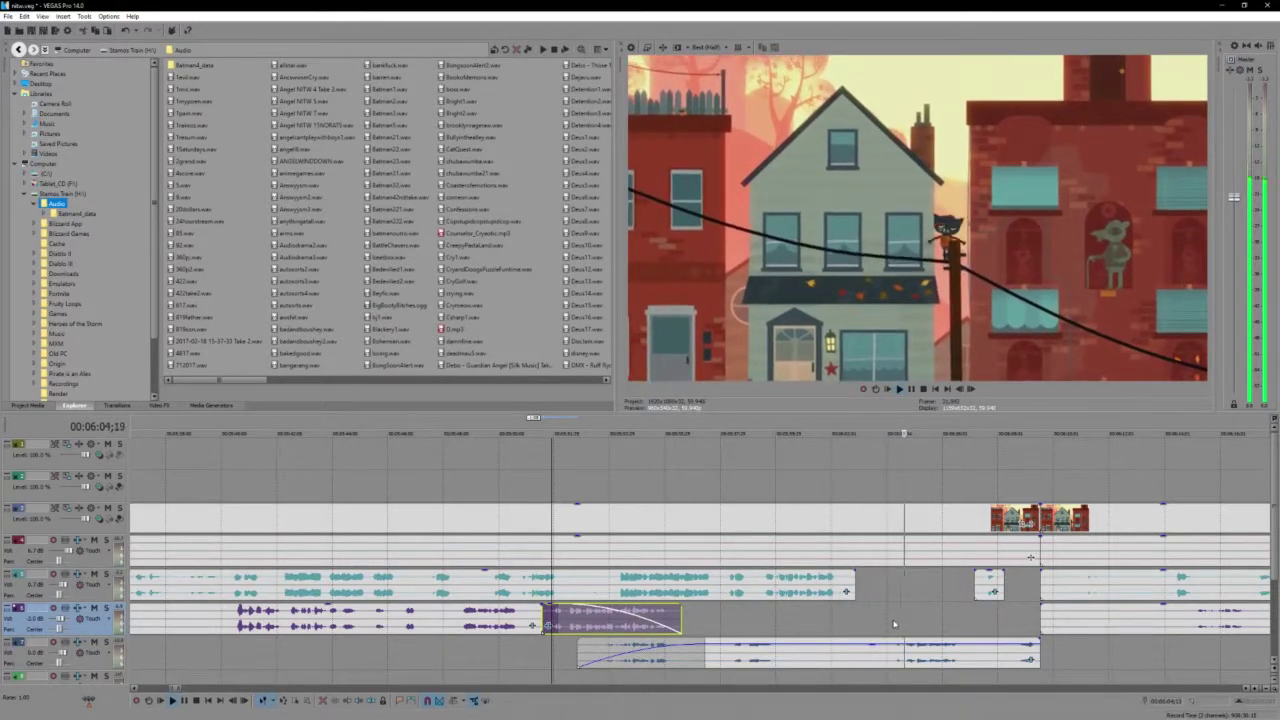
{"action": "scroll", "coordinate": [760, 627], "scroll_direction": "up", "scroll_amount": 3}
{"action": "left_click", "coordinate": [760, 627]}
{"action": "scroll", "coordinate": [760, 627], "scroll_direction": "up", "scroll_amount": 3}
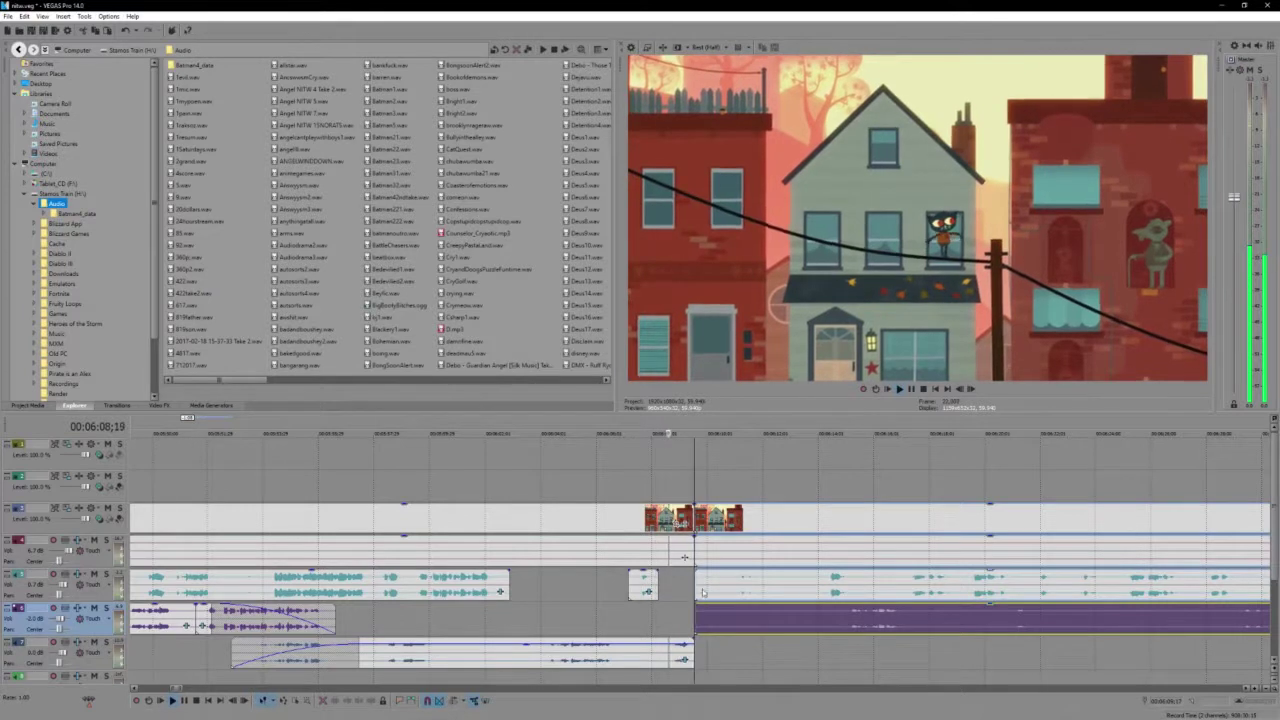
Trim the start of the grouped video and audio after the cut at 00:06:09;17 to about 00:06:39
{"action": "left_click", "coordinate": [697, 523]}
{"action": "left_click", "coordinate": [723, 521]}
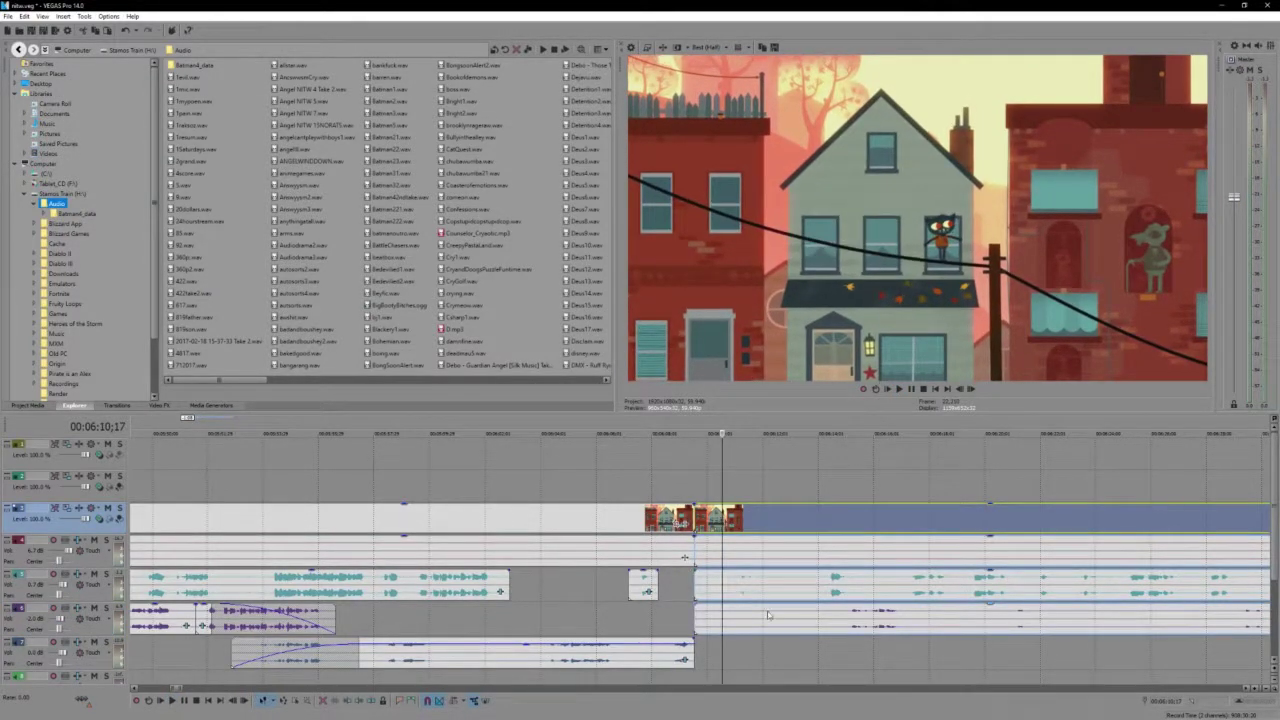
{"action": "left_click", "coordinate": [768, 614], "text": "shift"}
{"action": "scroll", "coordinate": [768, 614], "scroll_direction": "down", "scroll_amount": 3}
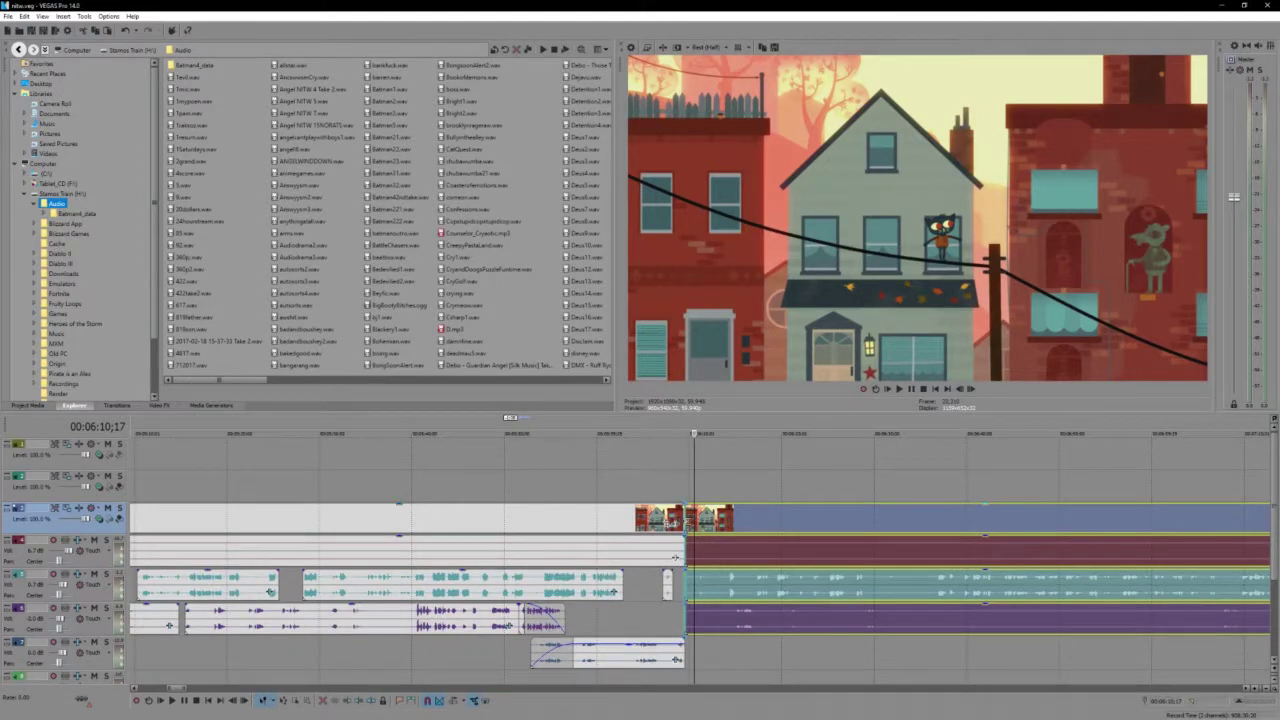
{"action": "left_click_drag", "start_coordinate": [680, 526], "coordinate": [760, 554]}
{"action": "scroll", "coordinate": [760, 554], "scroll_direction": "down", "scroll_amount": 3}
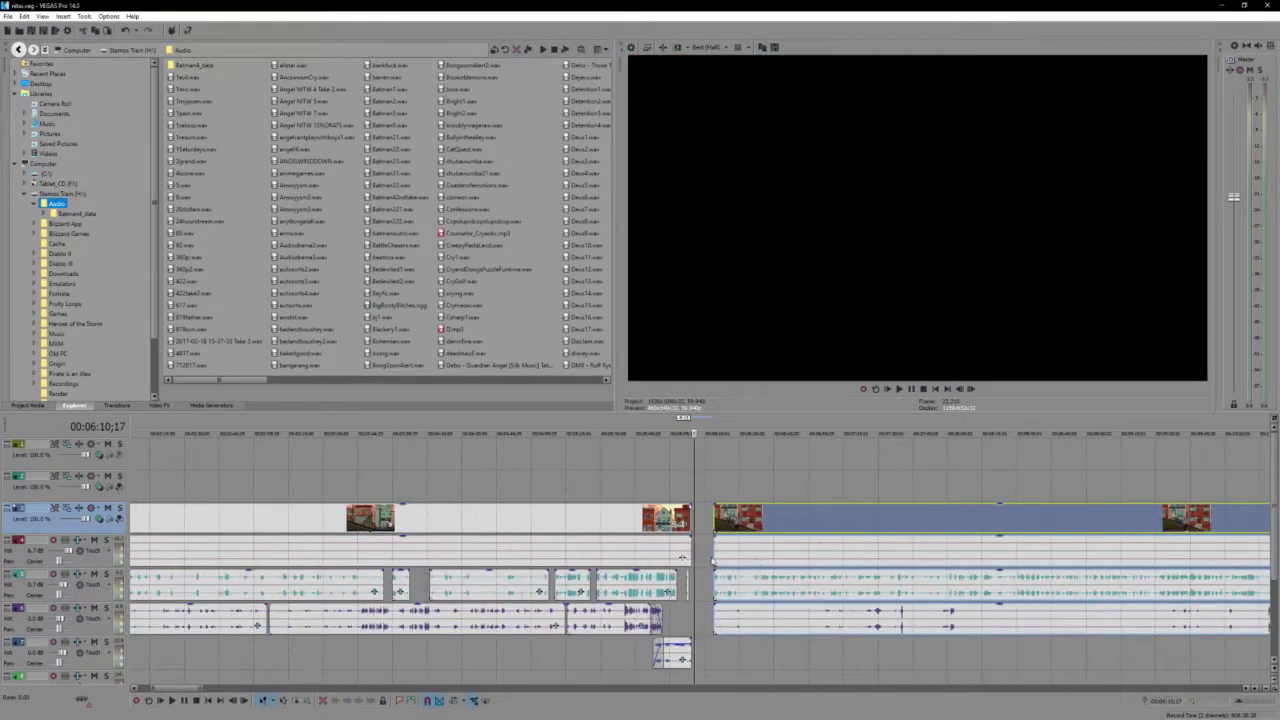
{"action": "left_click_drag", "start_coordinate": [714, 519], "coordinate": [761, 519]}
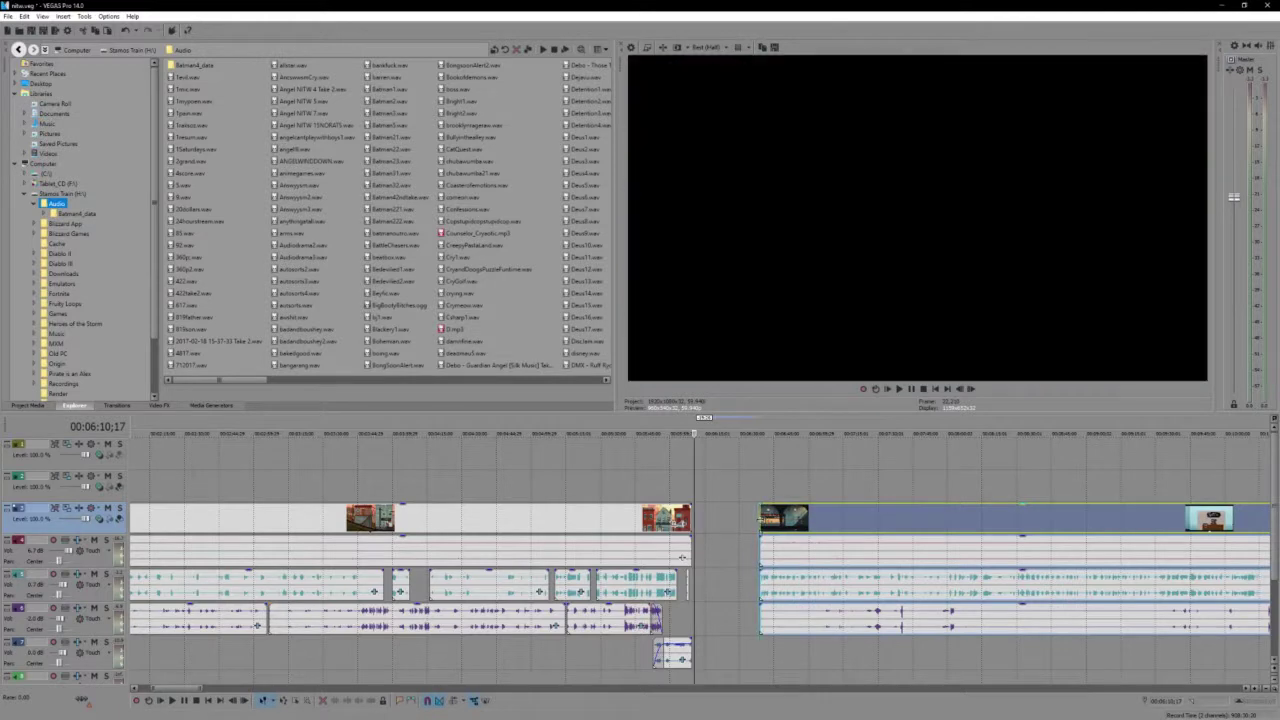
Play from the trimmed clip's new start to check how the Trolleyside News scene begins
{"action": "left_click", "coordinate": [760, 519]}
{"action": "key", "text": "space"}
{"action": "scroll", "coordinate": [752, 519], "scroll_direction": "up", "scroll_amount": 4}
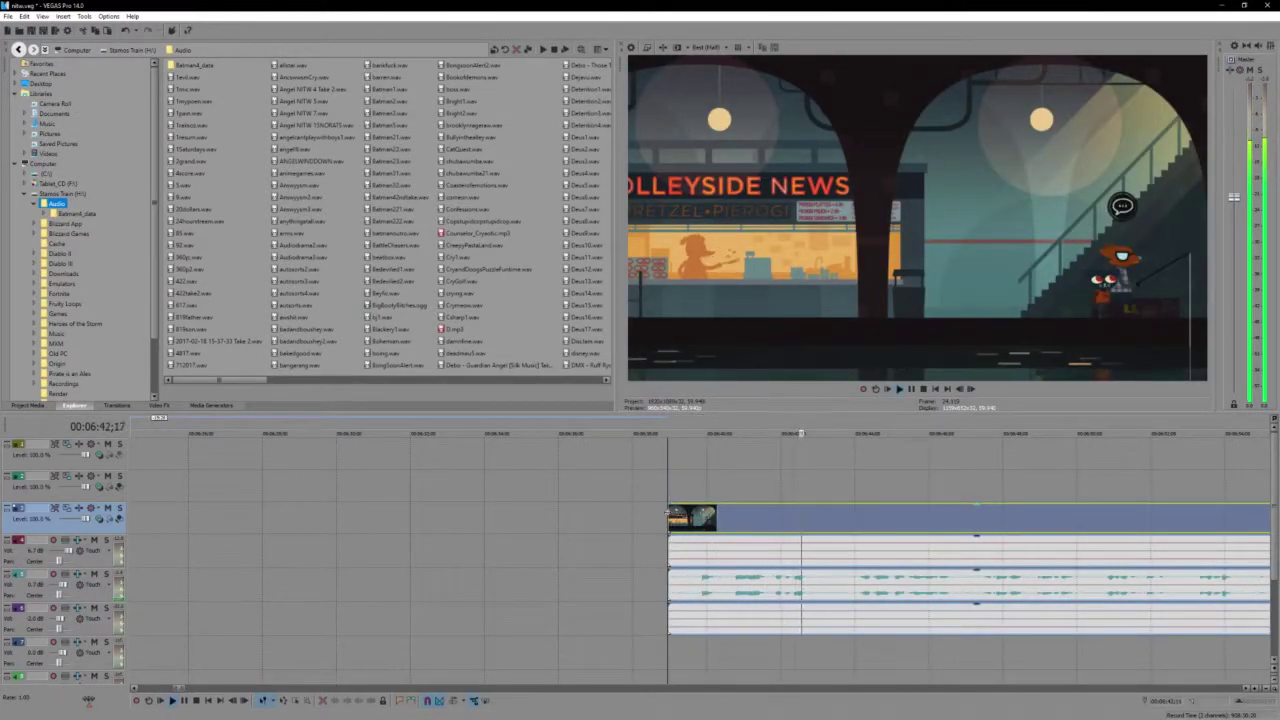
{"action": "key", "text": "Return"}
Close the gap by moving the trimmed video and audio back against the previous clip's end at 00:06:09;17
{"action": "left_click_drag", "start_coordinate": [667, 512], "coordinate": [600, 524]}
{"action": "scroll", "coordinate": [697, 541], "scroll_direction": "down", "scroll_amount": 5}
{"action": "left_click", "coordinate": [572, 520]}
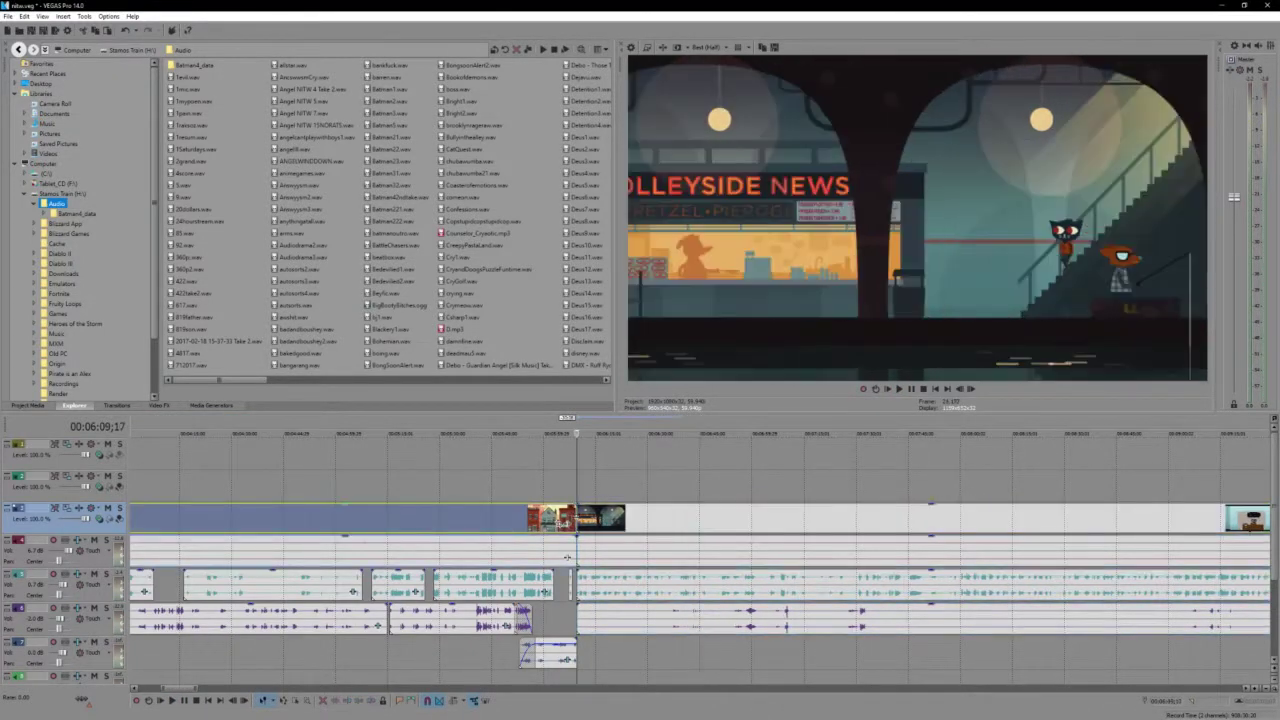
Play from about 00:06:09;04 across the cut to check the transition into the Trolleyside News scene
{"action": "scroll", "coordinate": [651, 558], "scroll_direction": "up", "scroll_amount": 4}
{"action": "left_click_drag", "start_coordinate": [651, 558], "coordinate": [692, 520]}
{"action": "left_click", "coordinate": [648, 515]}
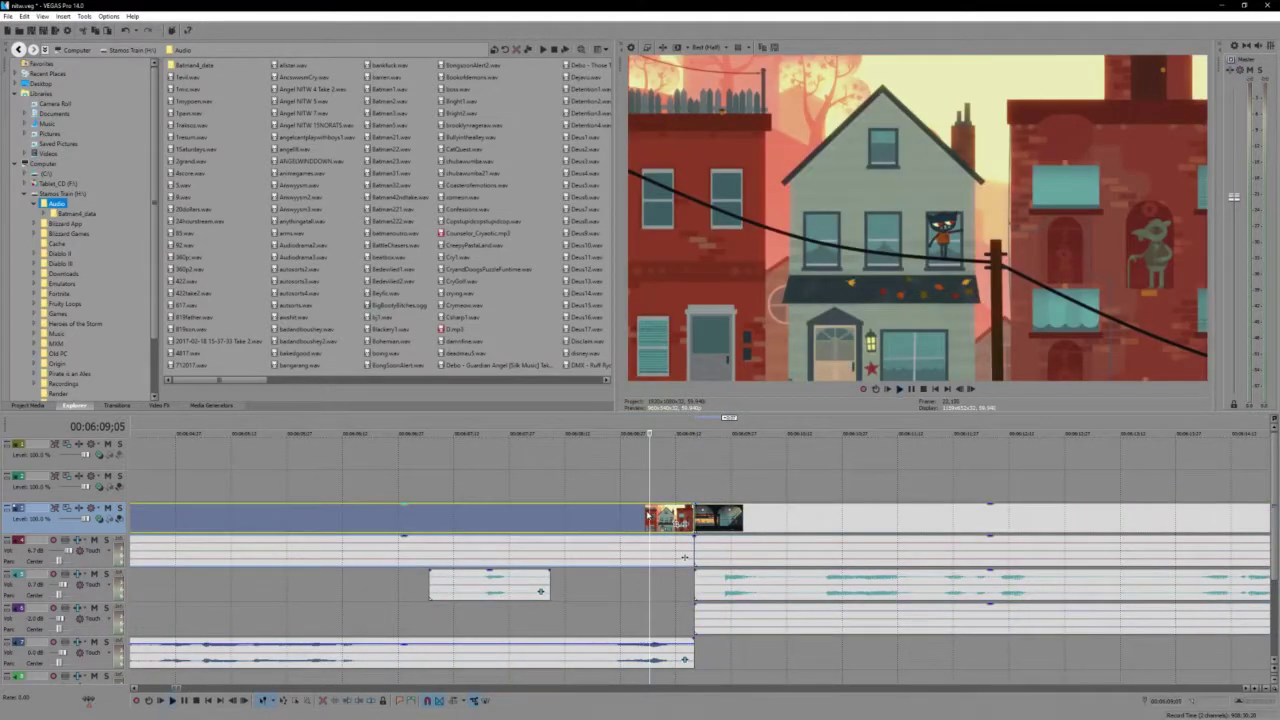
{"action": "key", "text": "space"}
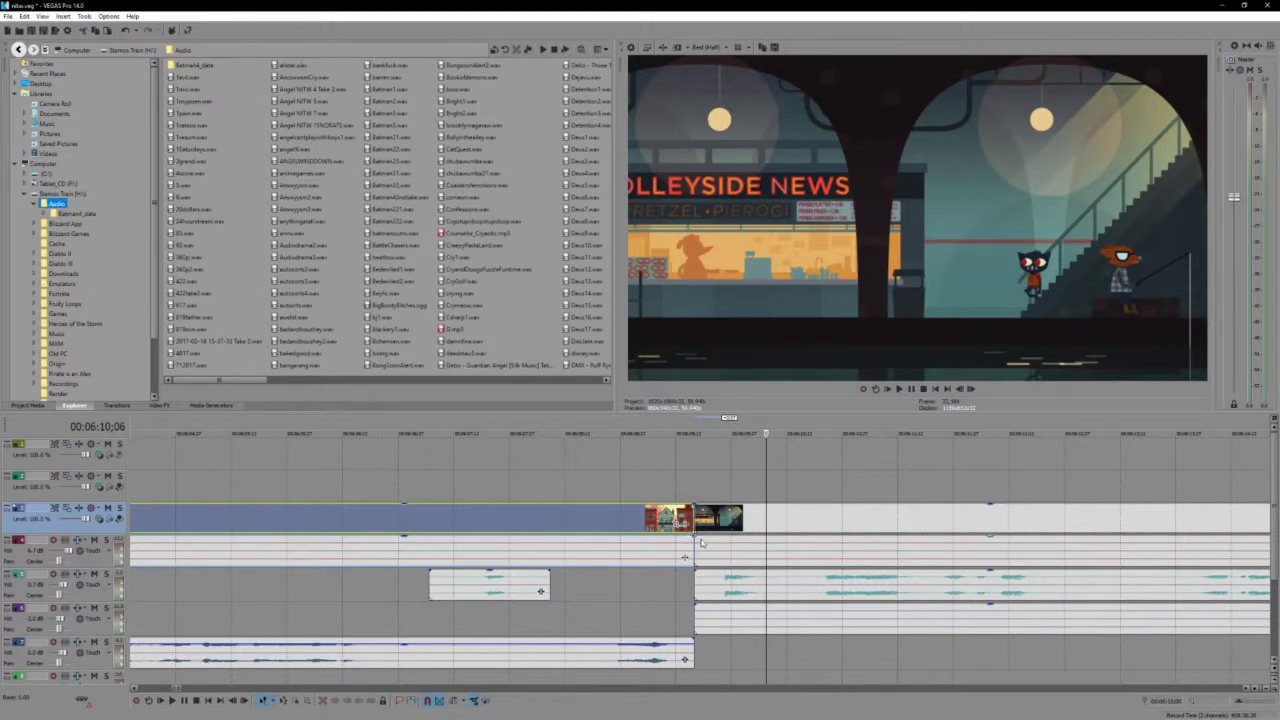
Extend the end of the red game audio about 0.2 seconds past the cut to crossfade it into the next piece
{"action": "left_click", "coordinate": [686, 556]}
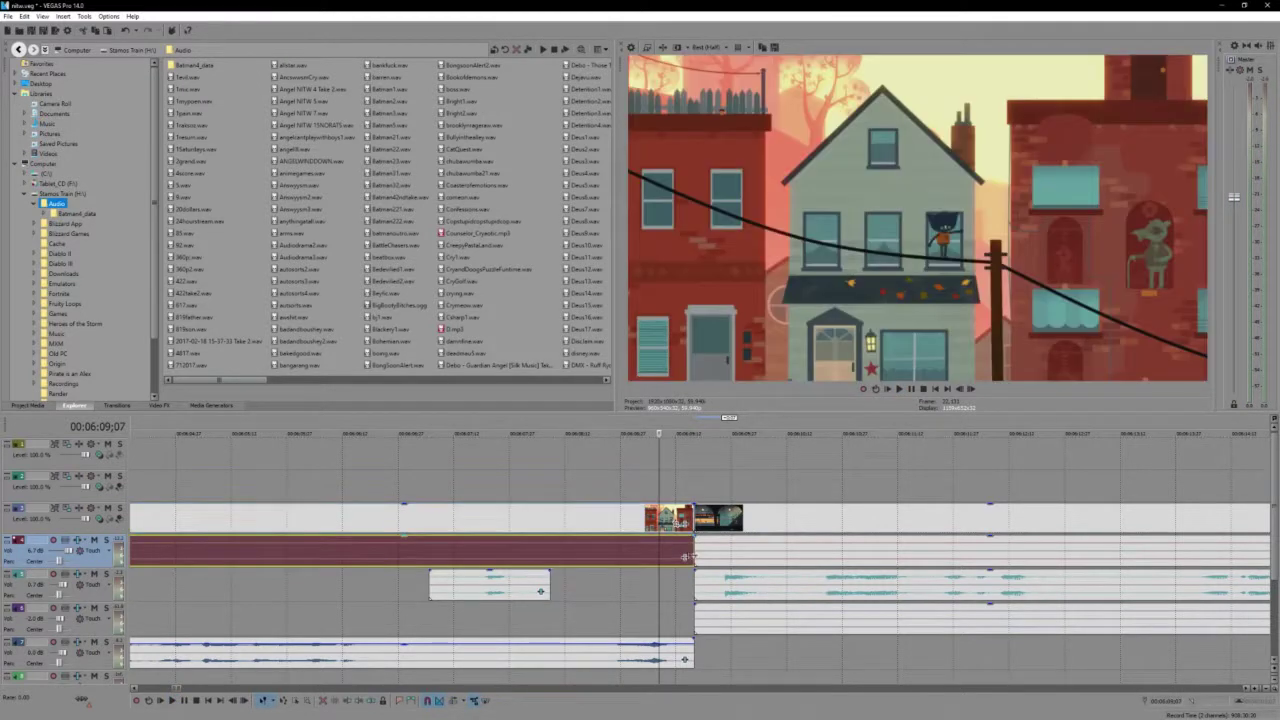
{"action": "left_click_drag", "start_coordinate": [692, 556], "coordinate": [717, 554]}
{"action": "scroll", "coordinate": [706, 550], "scroll_direction": "down", "scroll_amount": 4}
Play from 00:06:06;20 to about 00:06:27 to check the red audio crossfade and the dialogue after the cut
{"action": "left_click", "coordinate": [622, 497]}
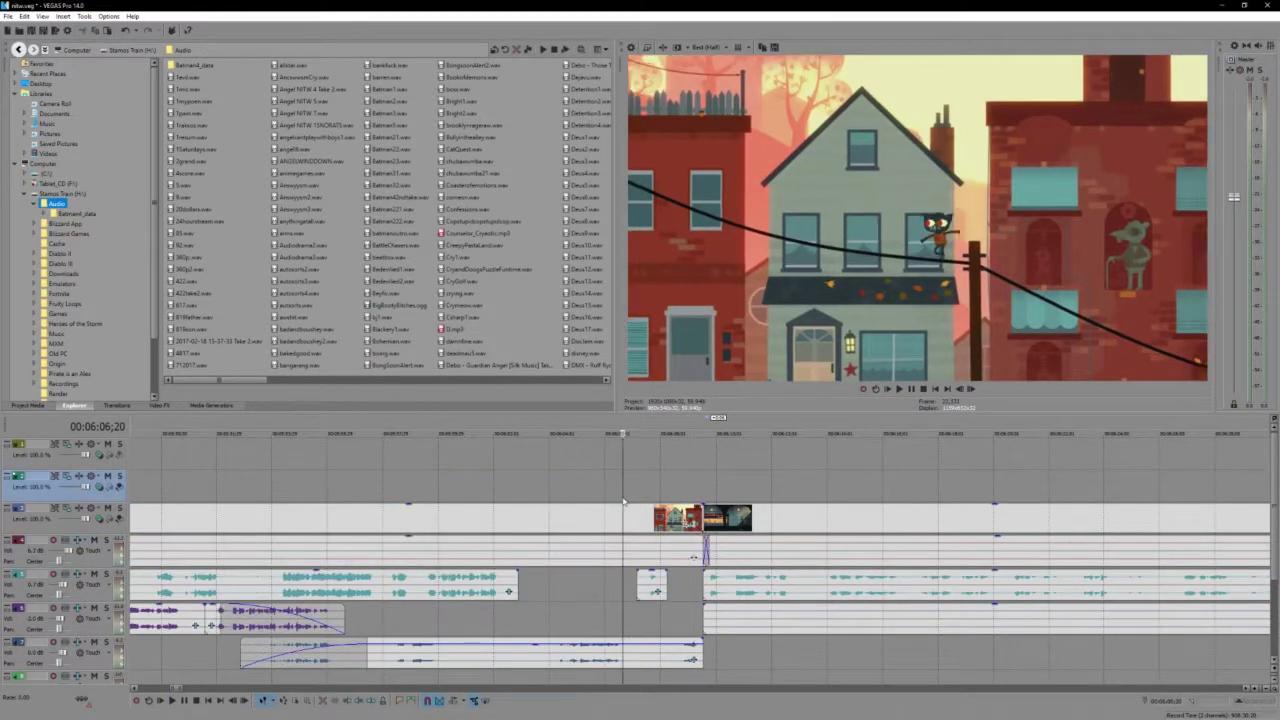
{"action": "key", "text": "space"}
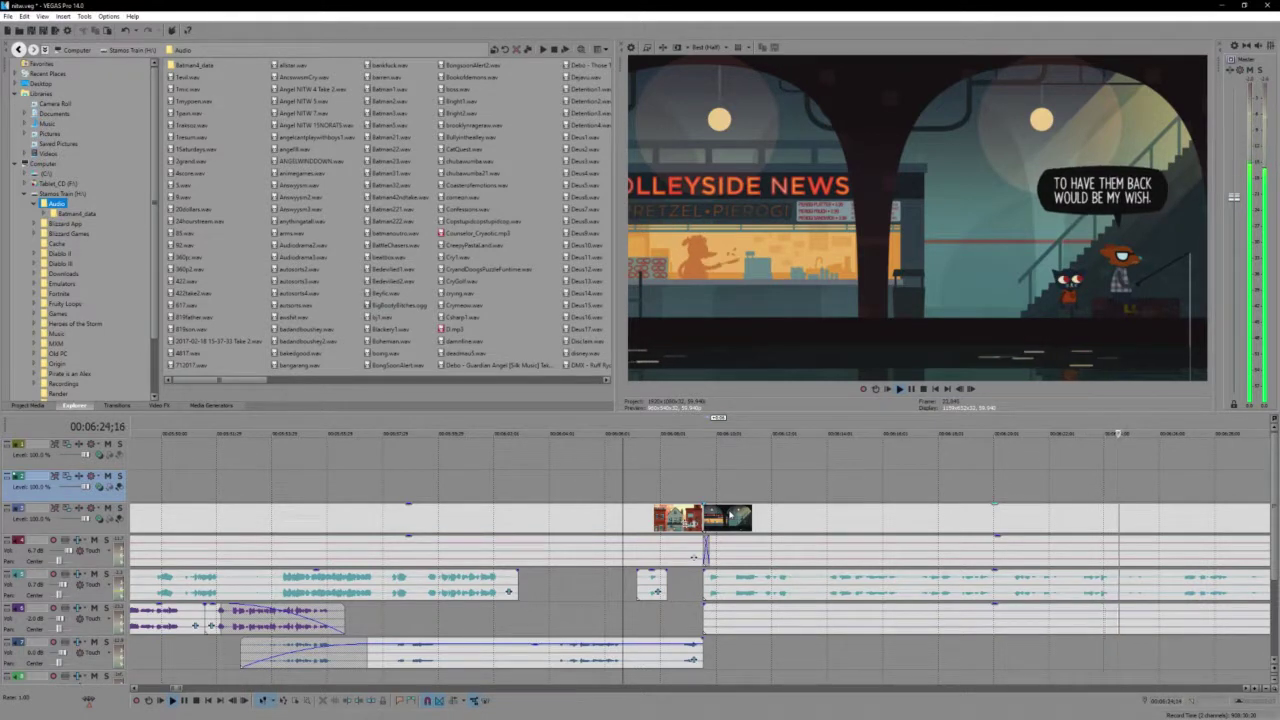
{"action": "key", "text": "Return"}
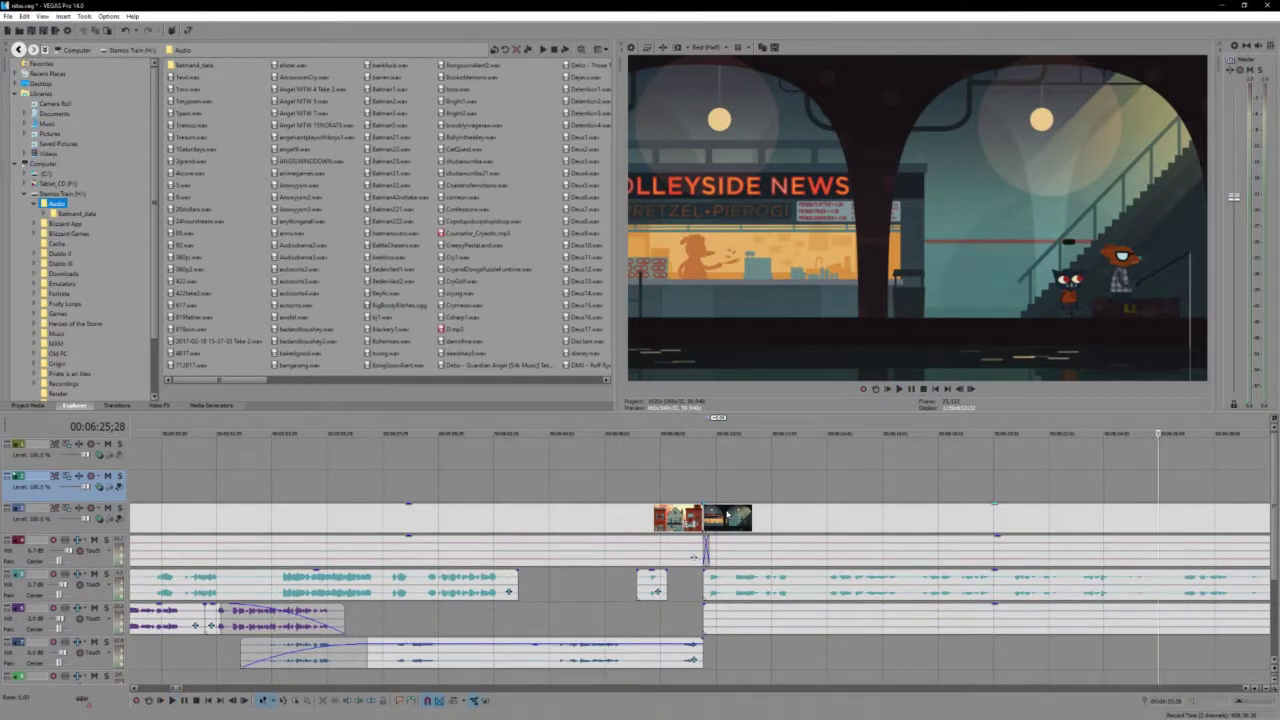
{"action": "key", "text": "space"}
{"action": "scroll", "coordinate": [695, 512], "scroll_direction": "down", "scroll_amount": 3}
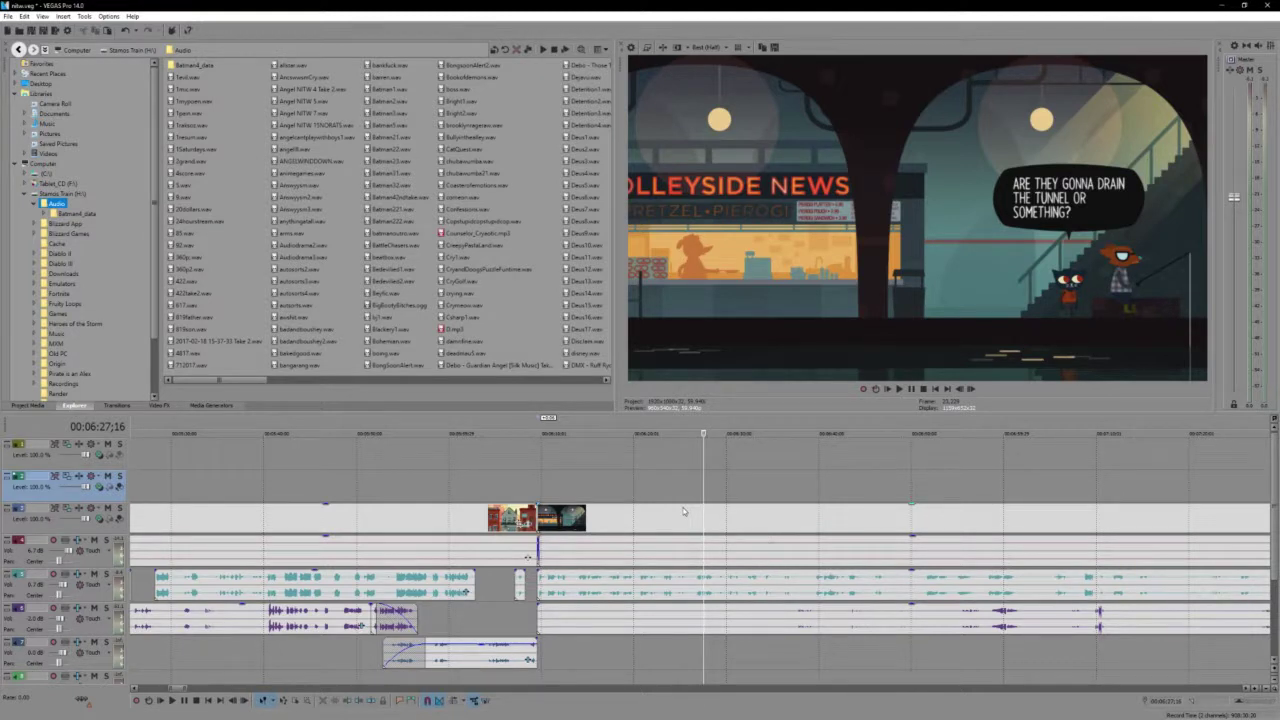
Play on from 00:06:27;11 to about 00:06:53 to review the voices over the Trolleyside News dialogue
{"action": "scroll", "coordinate": [684, 512], "scroll_direction": "up", "scroll_amount": 6}
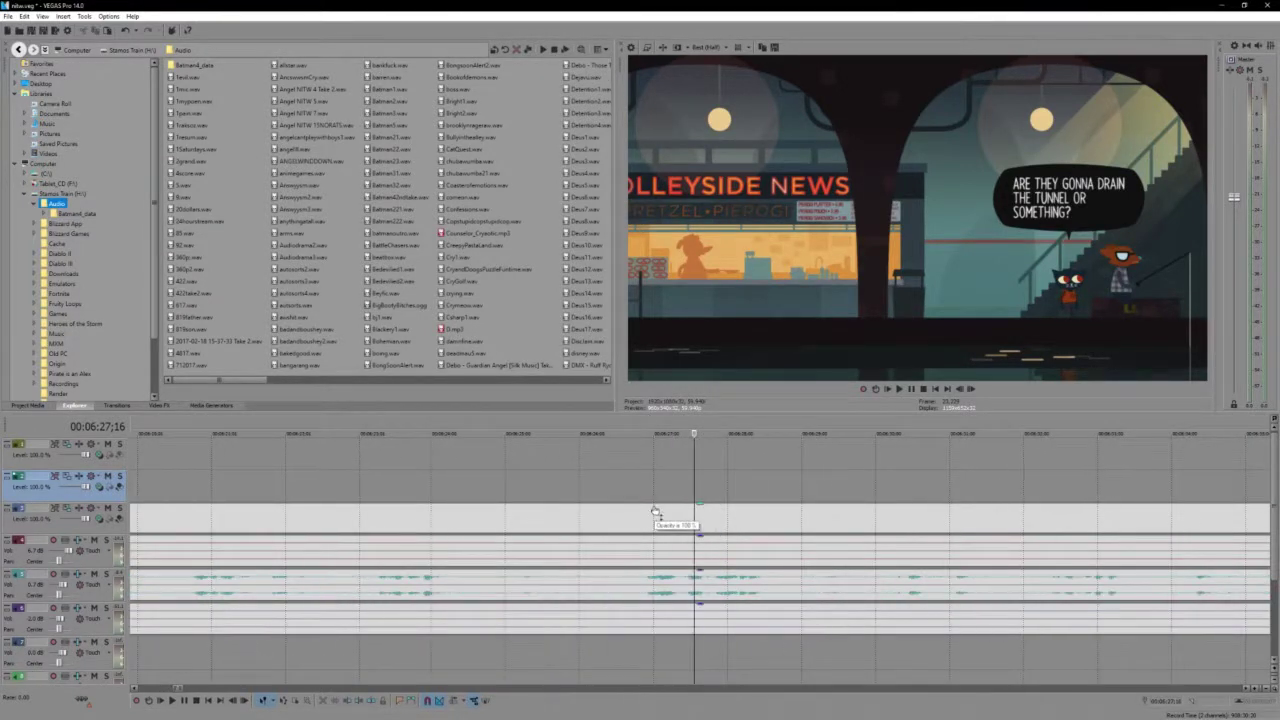
{"action": "left_click", "coordinate": [681, 519]}
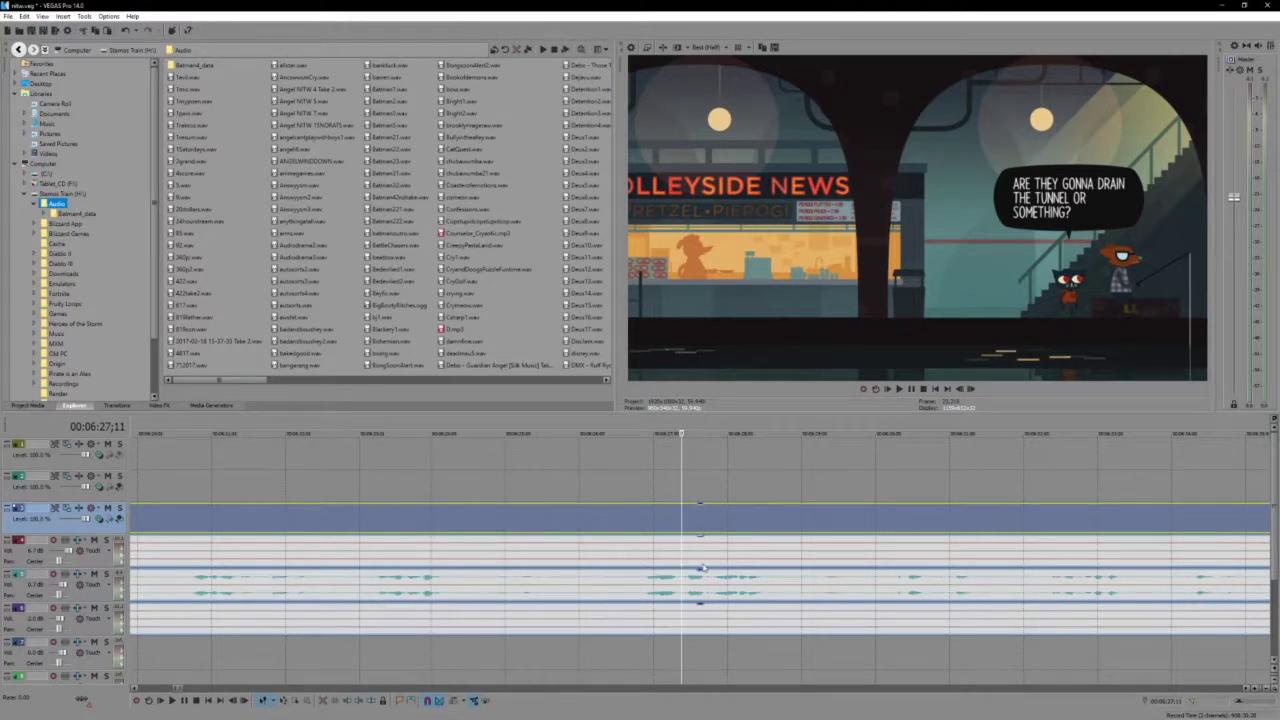
{"action": "key", "text": "space"}
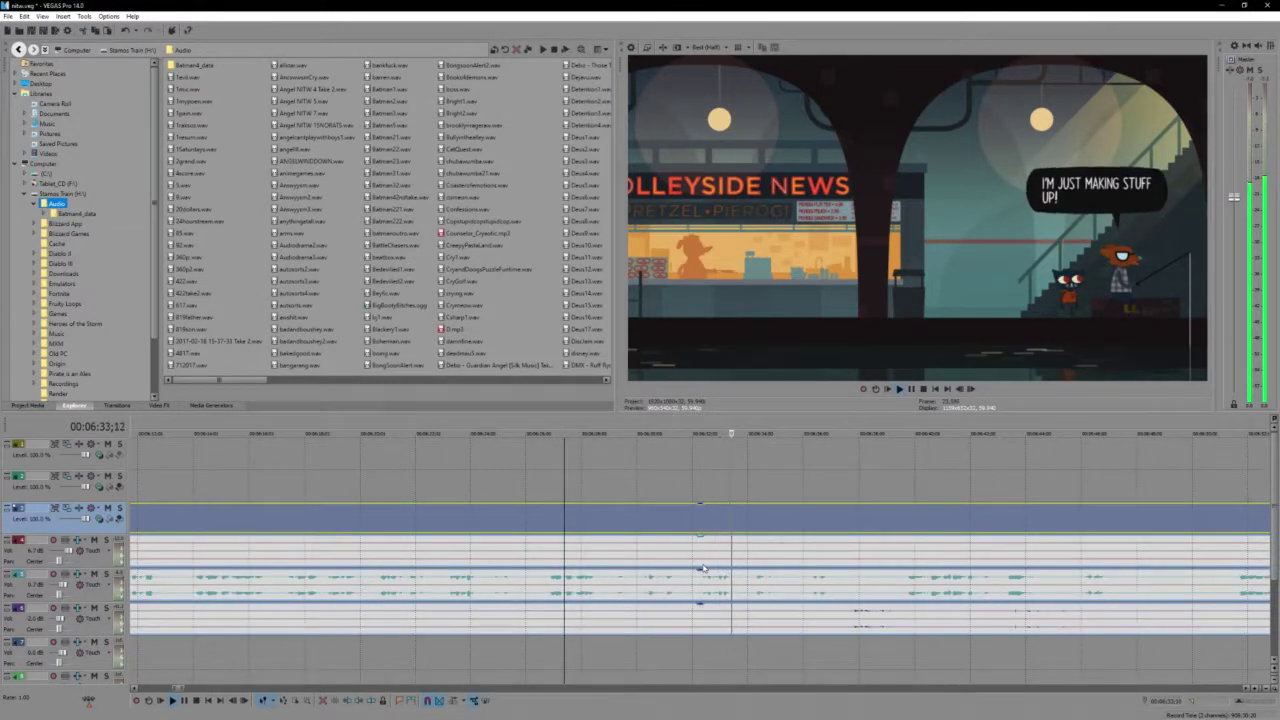
{"action": "scroll", "coordinate": [703, 569], "scroll_direction": "down", "scroll_amount": 2}
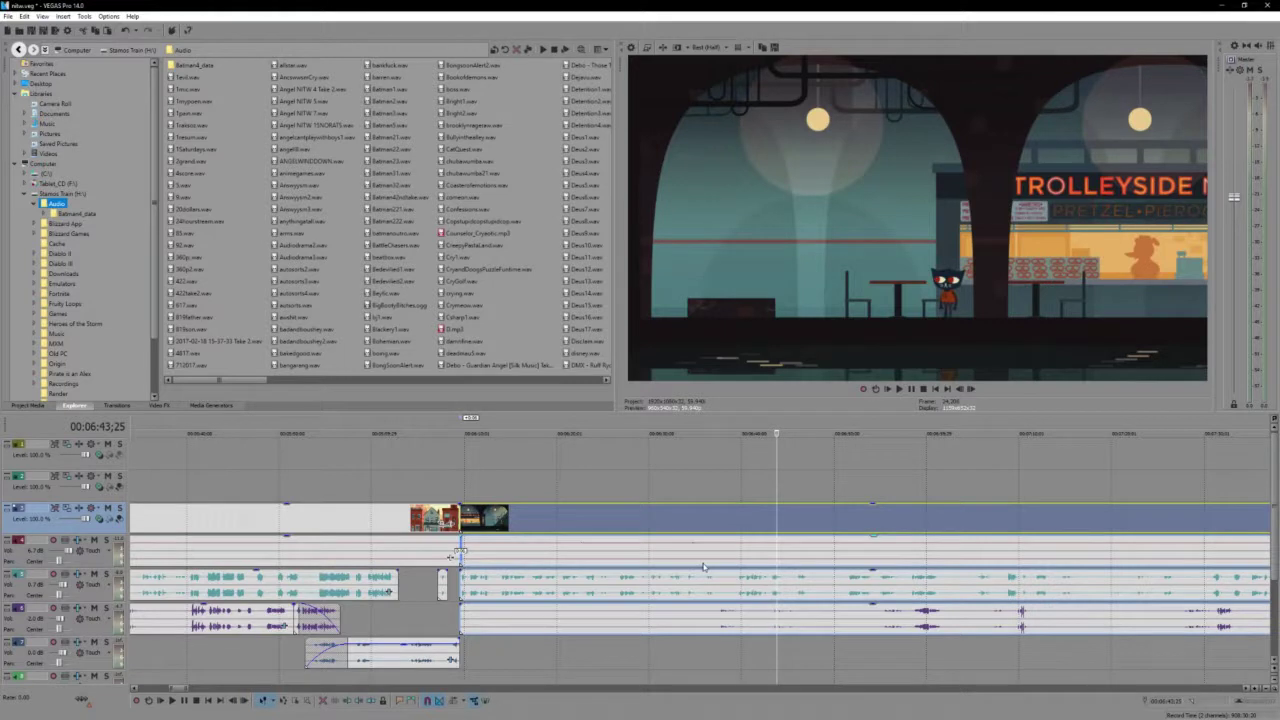
{"action": "key", "text": "space"}
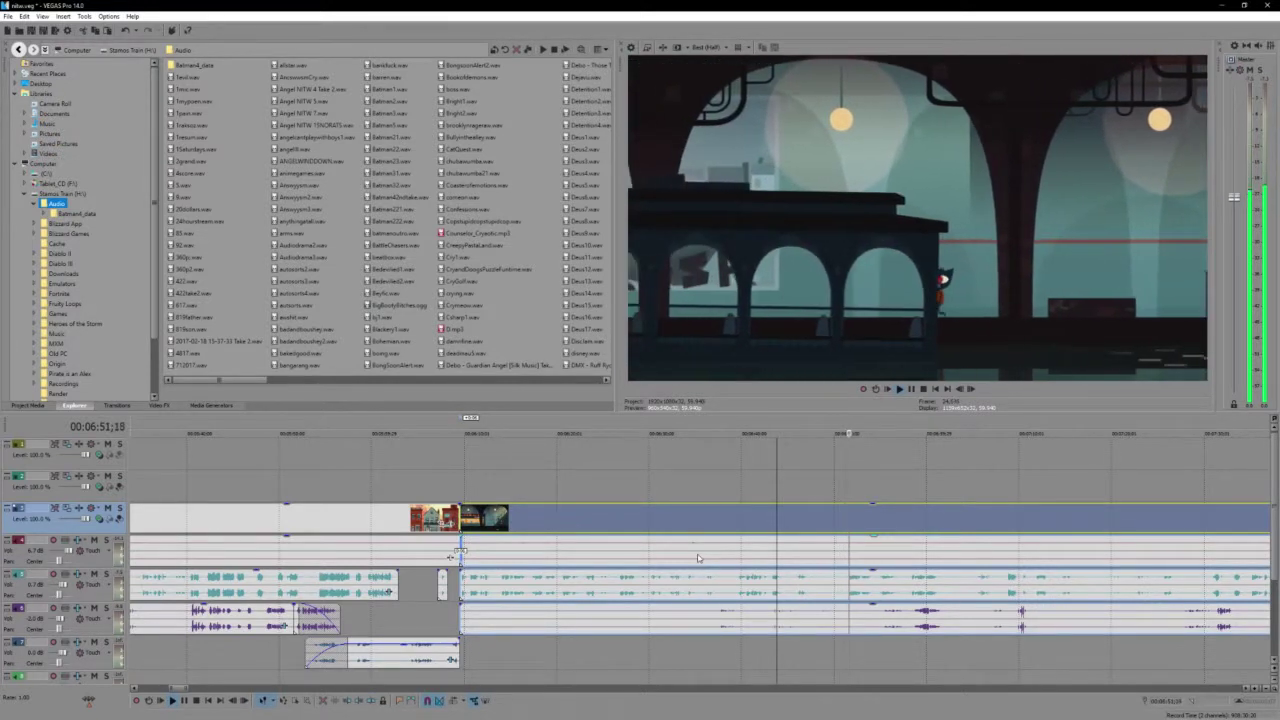
Review the teal and purple voices in the trolley scene, playing from about 00:06:51;11 and again from about 00:06:50;10
{"action": "left_click", "coordinate": [751, 627]}
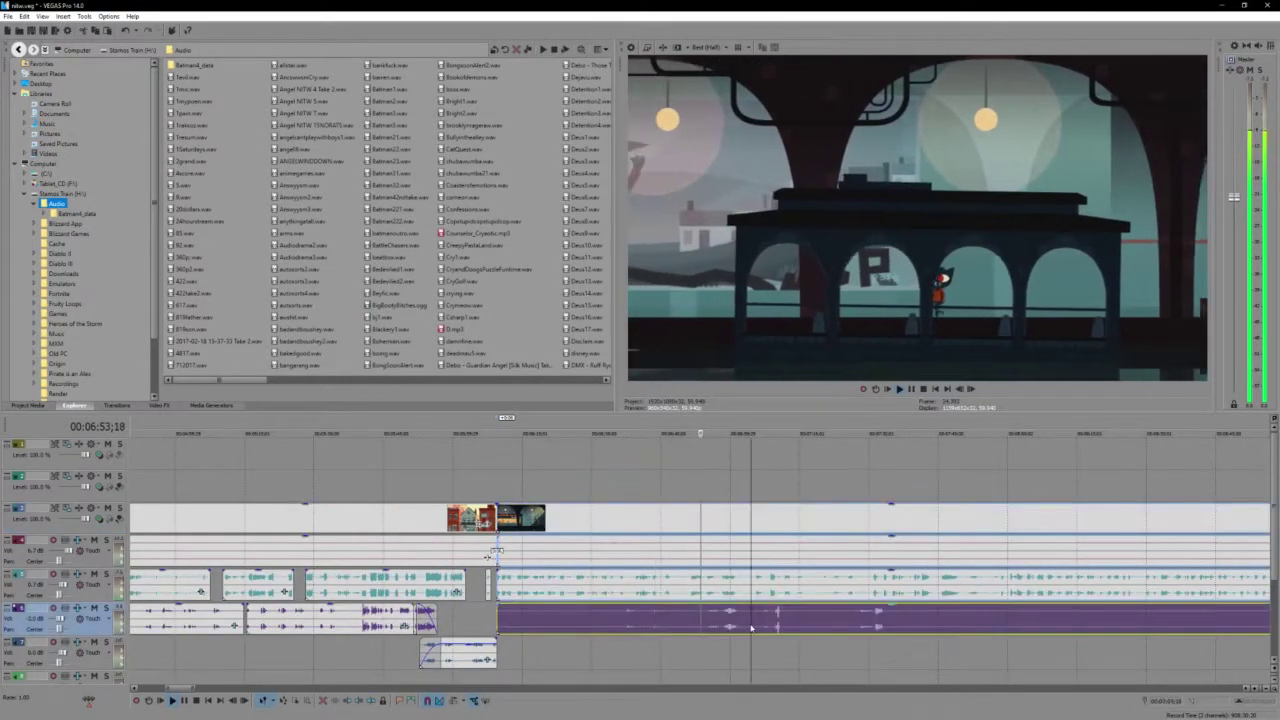
{"action": "scroll", "coordinate": [750, 627], "scroll_direction": "up", "scroll_amount": 2}
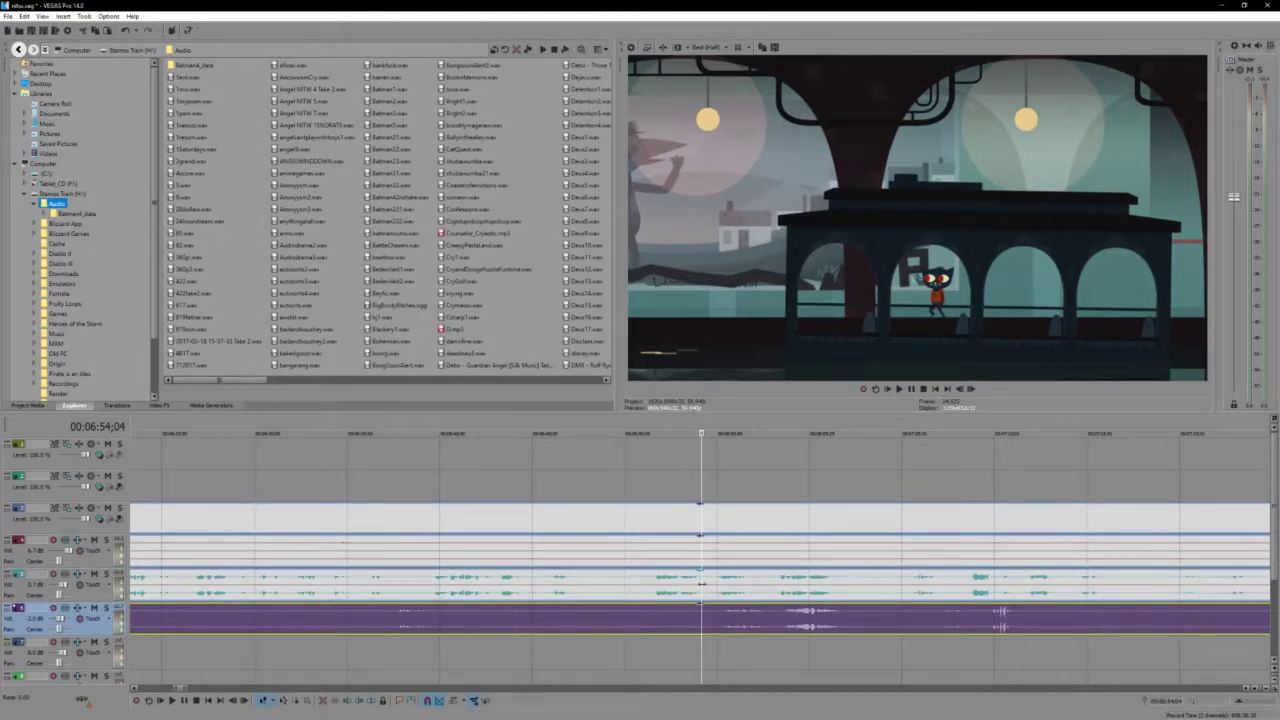
{"action": "left_click", "coordinate": [650, 594]}
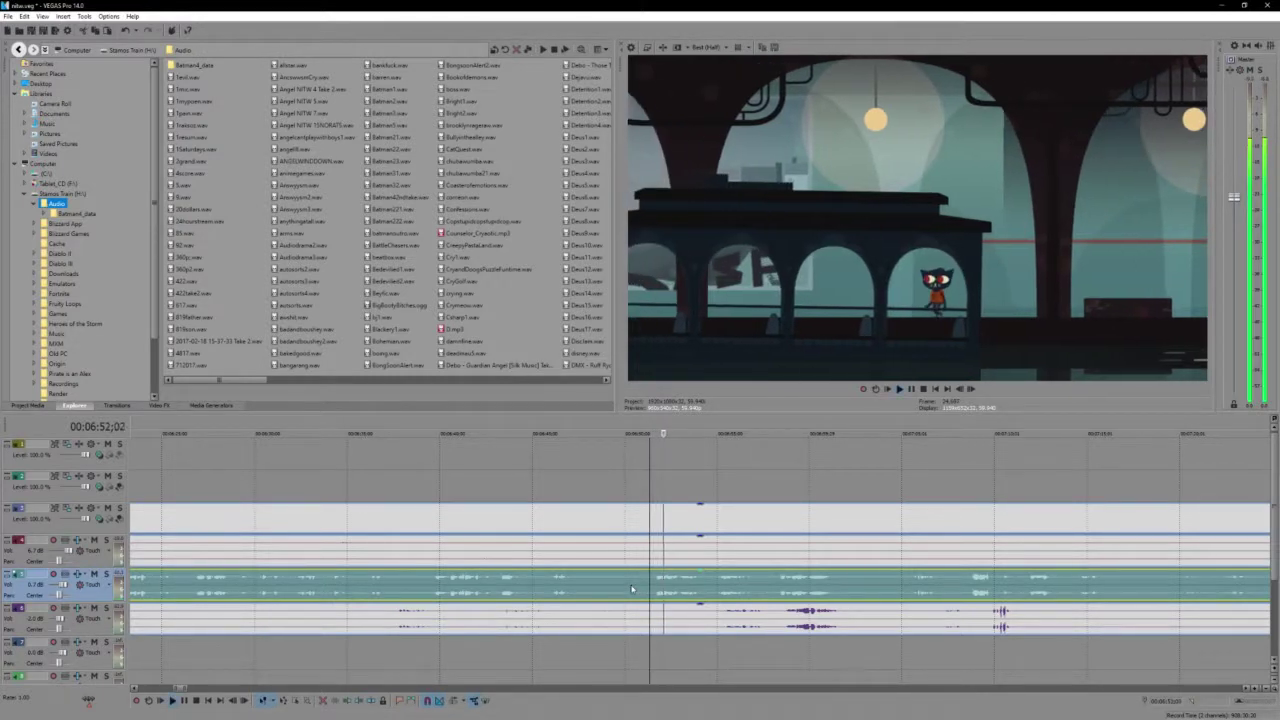
{"action": "left_click", "coordinate": [631, 589]}
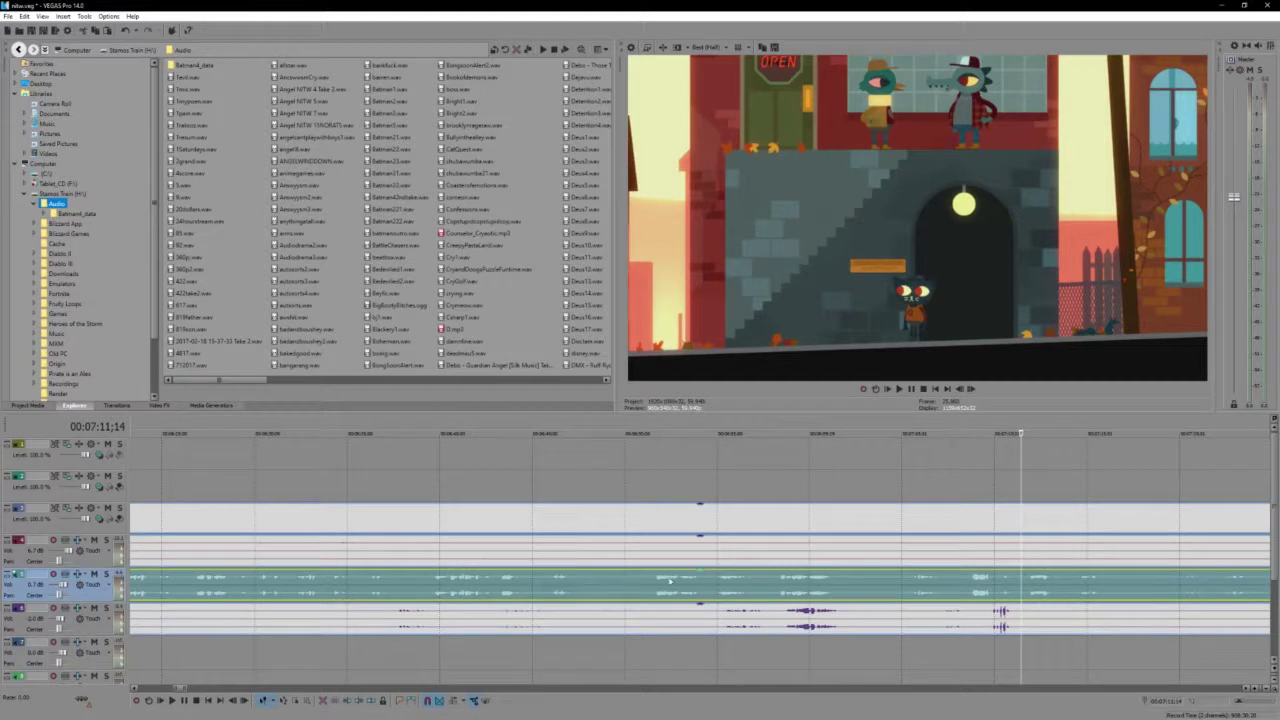
Check the video from 00:06:39;17 onward, play from about 00:06:44;16, and stop at 00:06:50;24
{"action": "left_click", "coordinate": [445, 537]}
{"action": "left_click", "coordinate": [433, 518]}
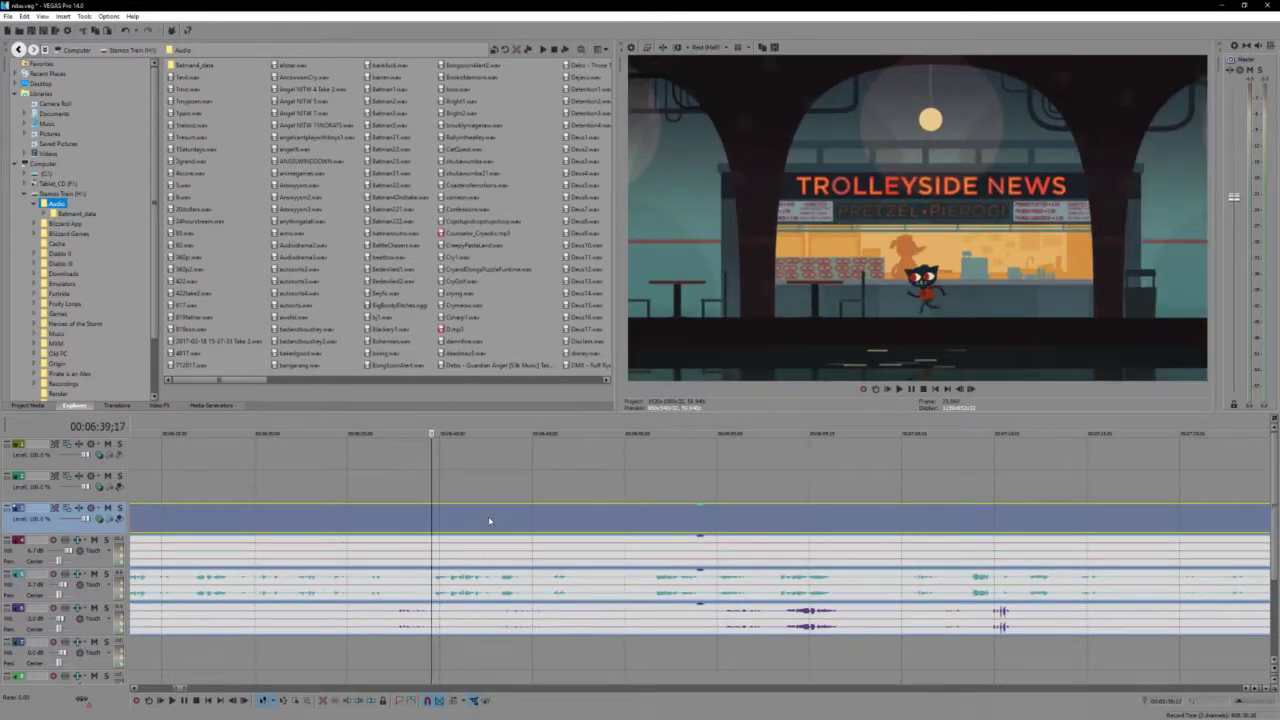
{"action": "left_click", "coordinate": [488, 518]}
{"action": "left_click", "coordinate": [505, 519]}
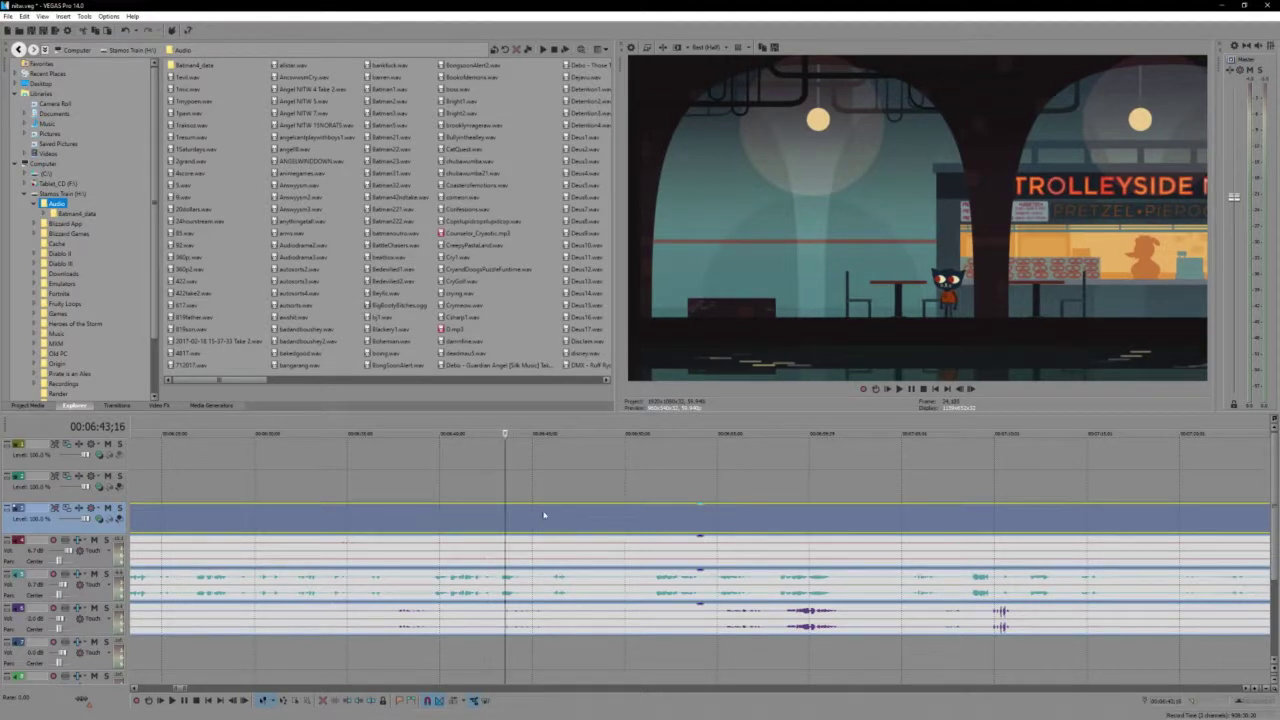
{"action": "left_click", "coordinate": [524, 516]}
{"action": "key", "text": "space"}
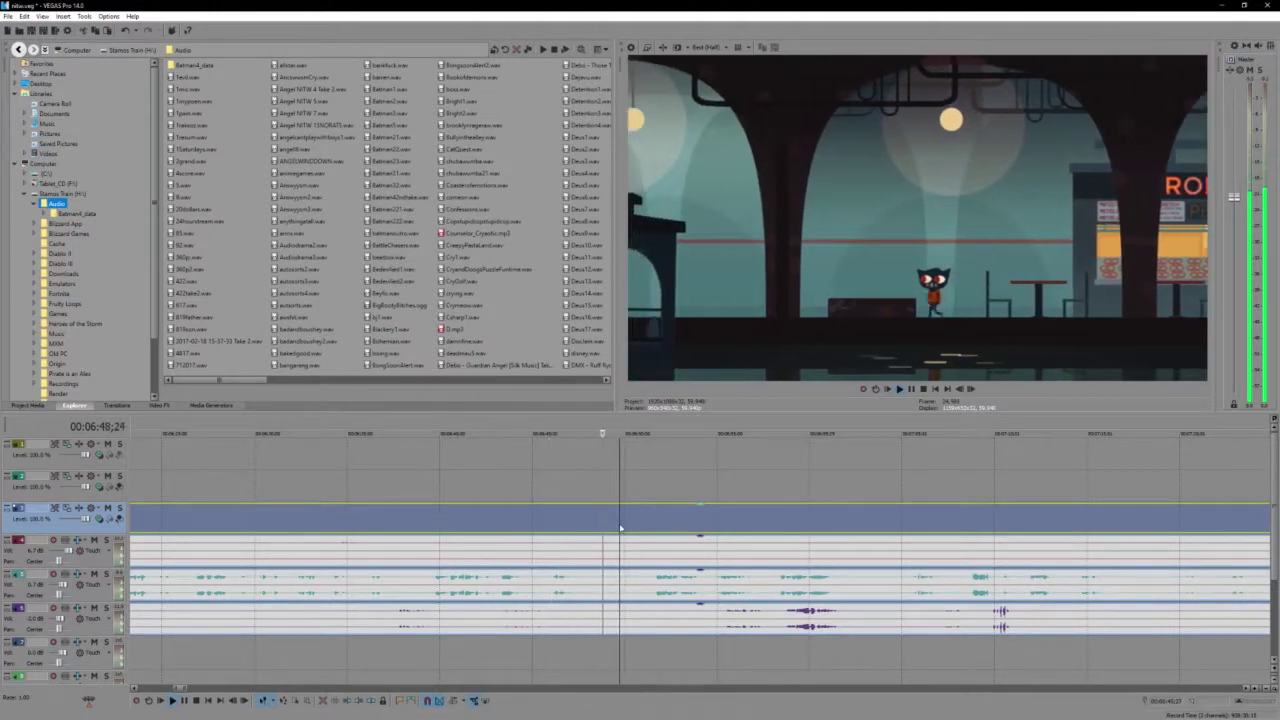
{"action": "key", "text": "Return"}
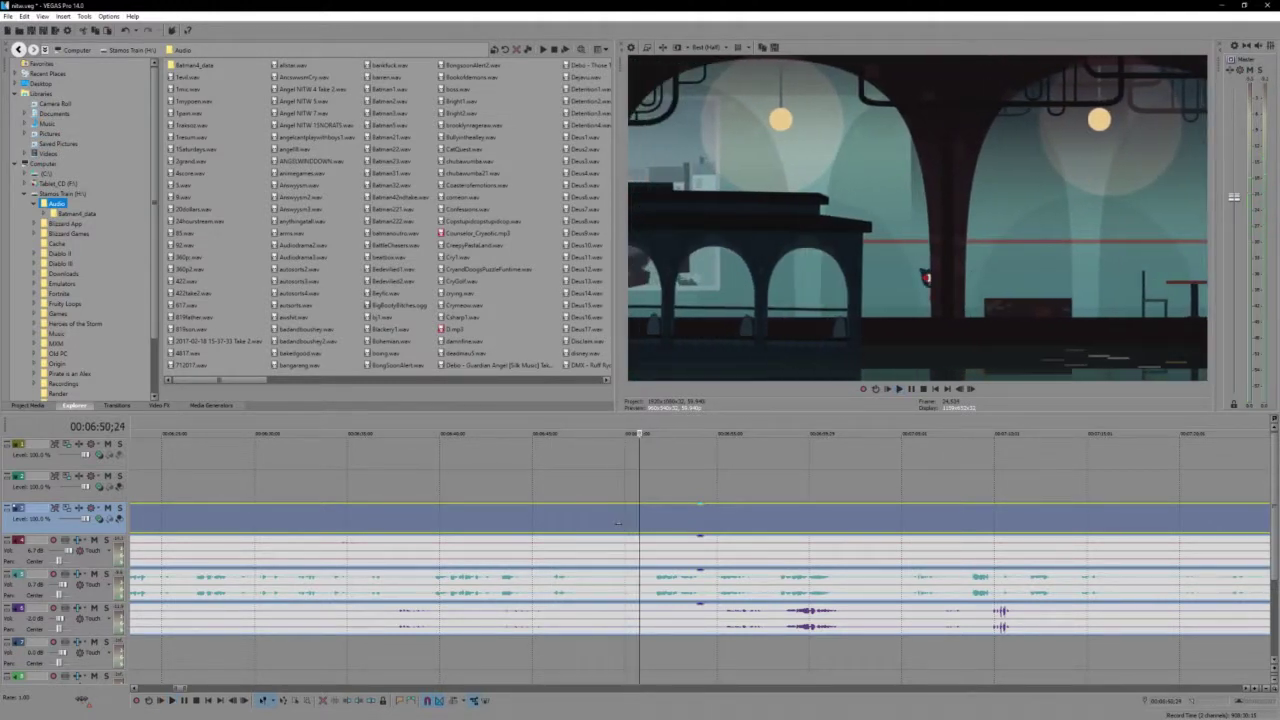
Split the grouped video and audio clips in the trolley scene at 00:06:50;24
{"action": "key", "text": "s"}
{"action": "scroll", "coordinate": [648, 537], "scroll_direction": "down", "scroll_amount": 8}
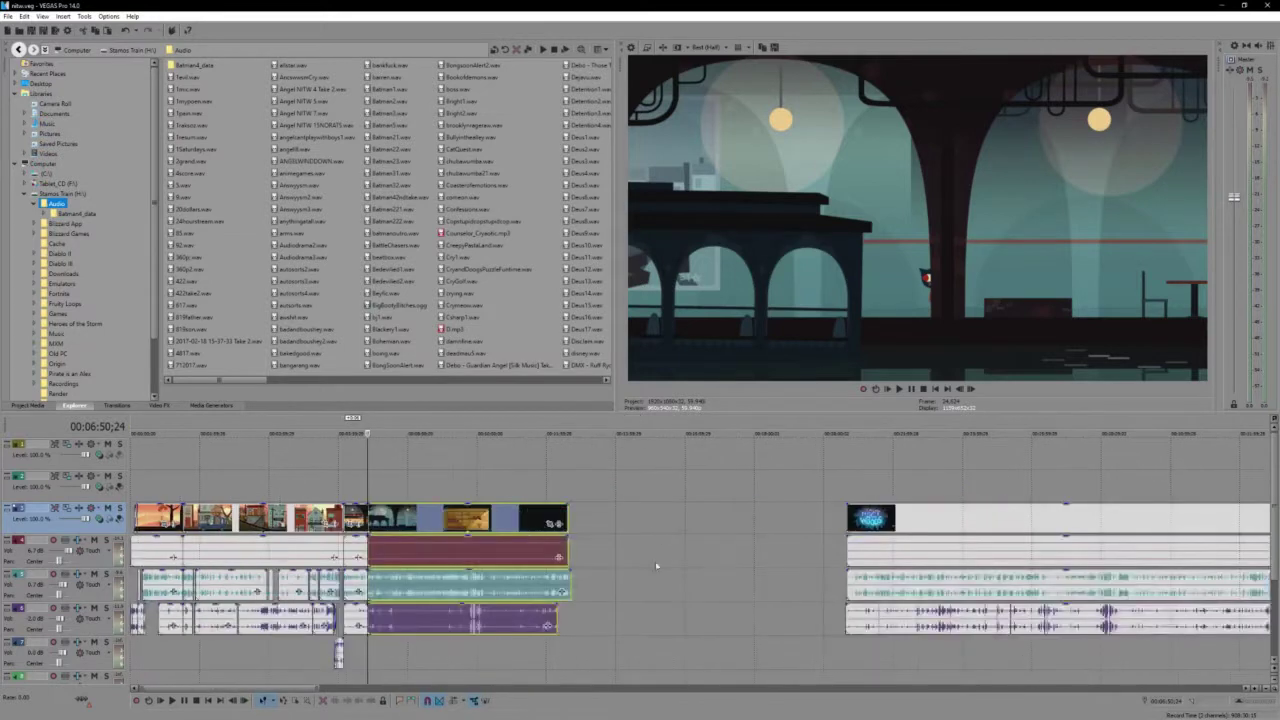
{"action": "scroll", "coordinate": [526, 540], "scroll_direction": "up", "scroll_amount": 5}
{"action": "scroll", "coordinate": [645, 557], "scroll_direction": "up", "scroll_amount": 2}
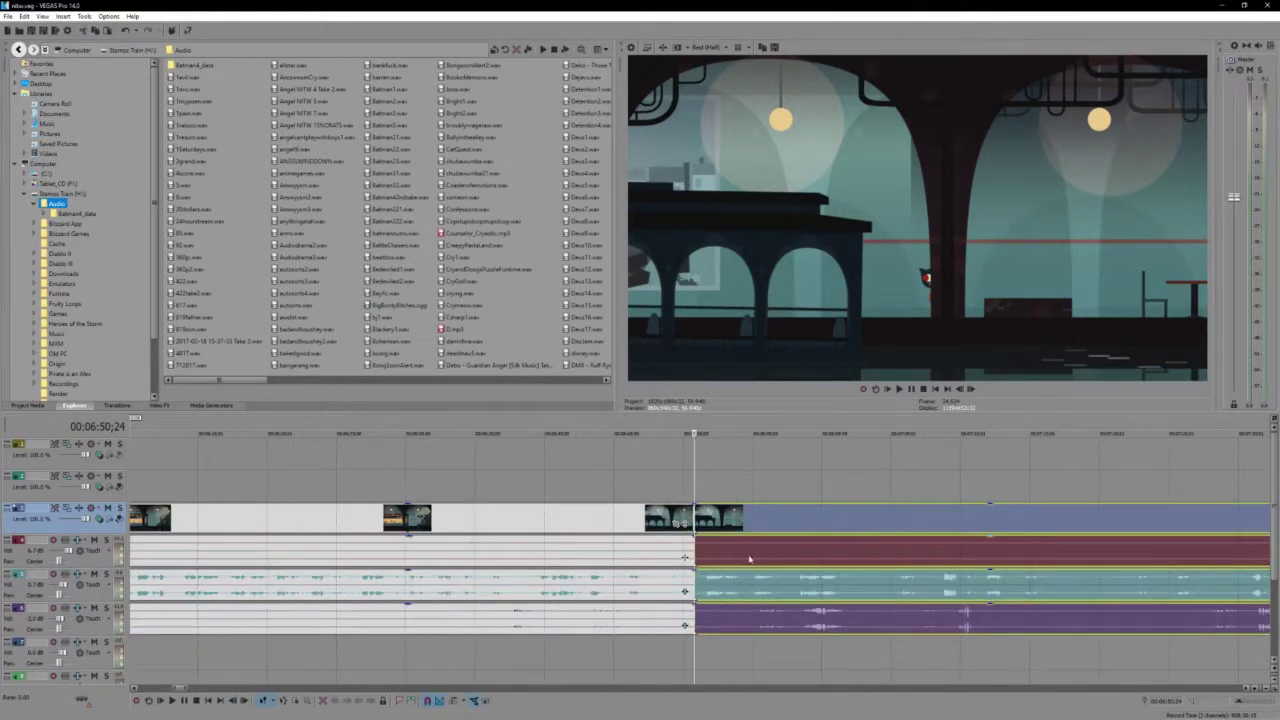
Play the footage after the split and split the grouped clips again at 00:07:10;26
{"action": "left_click", "coordinate": [960, 520]}
{"action": "key", "text": "Return"}
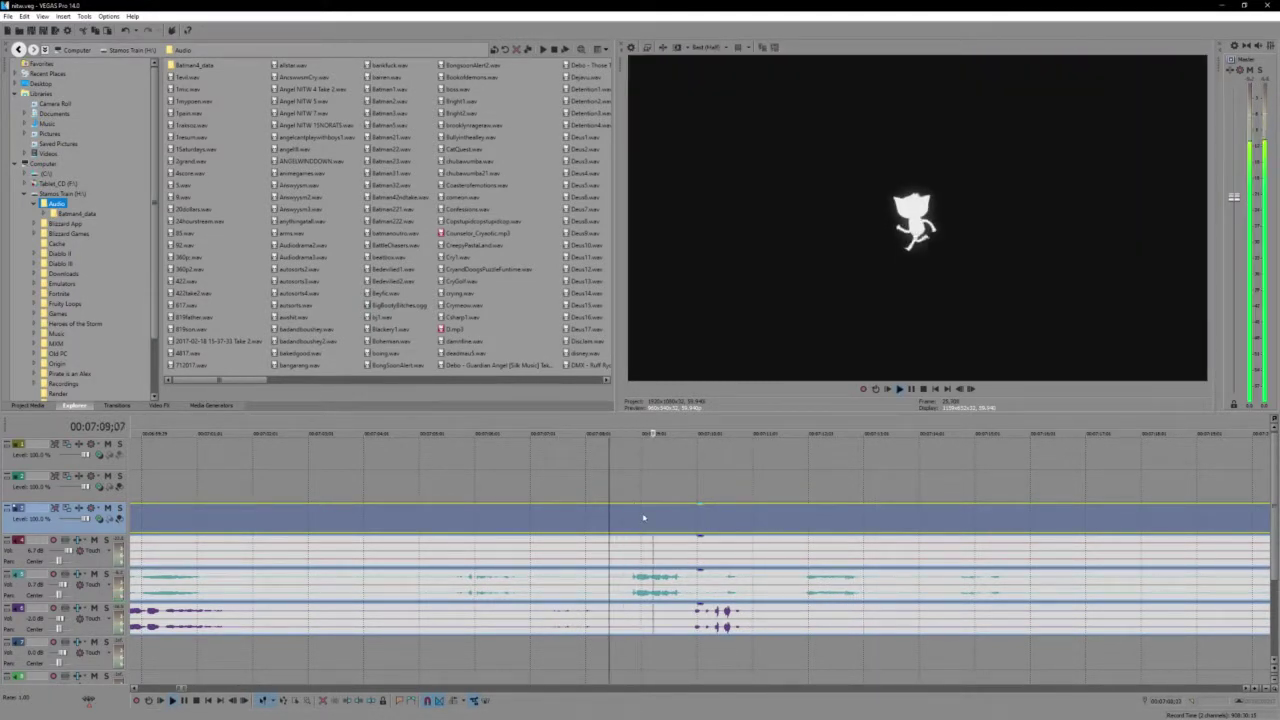
{"action": "key", "text": "Return"}
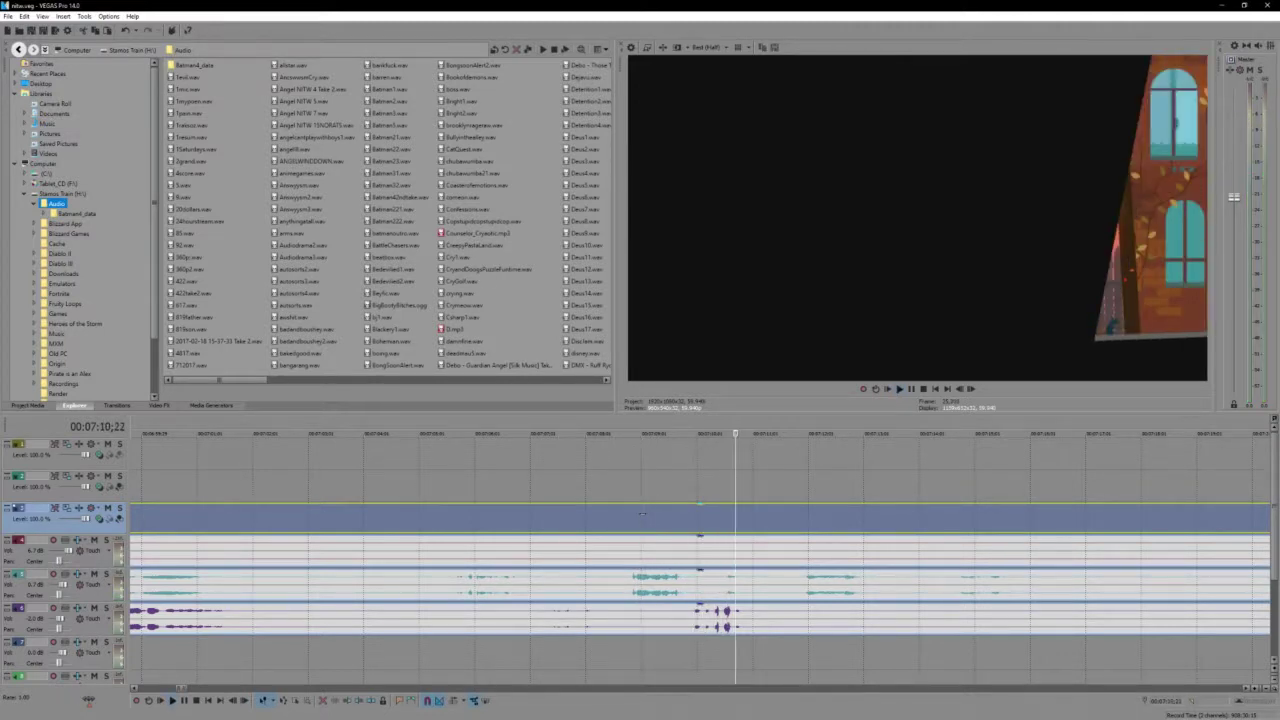
{"action": "key", "text": "Return"}
{"action": "key", "text": "Return"}
{"action": "key", "text": "s"}
Cut the segment between the two splits and paste it after the last clips at the end of the timeline
{"action": "scroll", "coordinate": [644, 516], "scroll_direction": "down", "scroll_amount": 4}
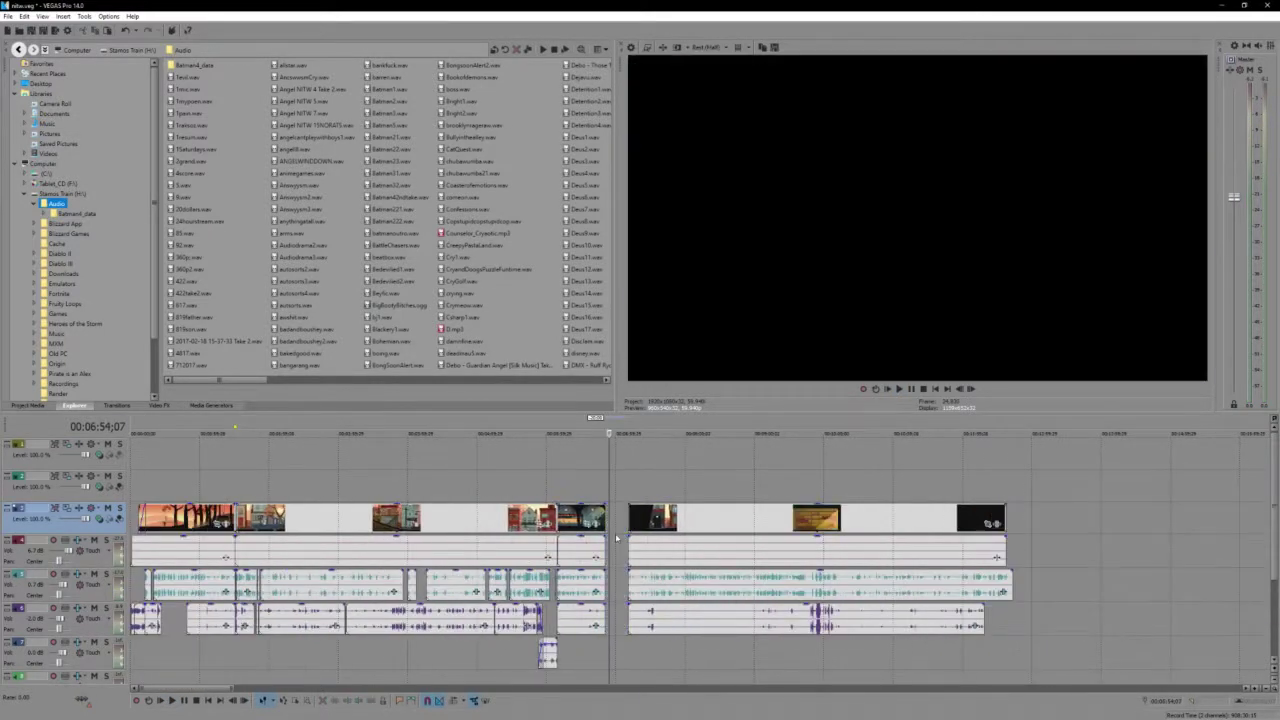
{"action": "scroll", "coordinate": [801, 577], "scroll_direction": "down", "scroll_amount": 4}
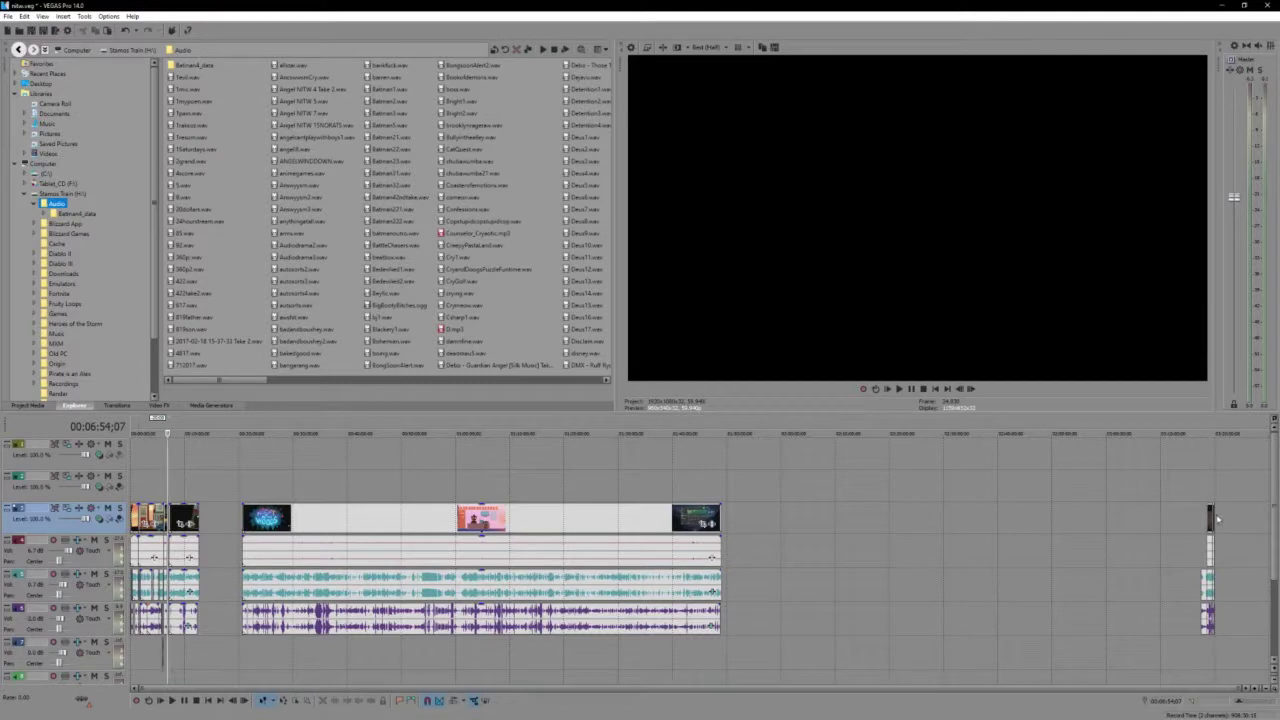
{"action": "left_click", "coordinate": [1217, 519]}
{"action": "scroll", "coordinate": [964, 546], "scroll_direction": "up", "scroll_amount": 5}
{"action": "key", "text": "ctrl+v"}
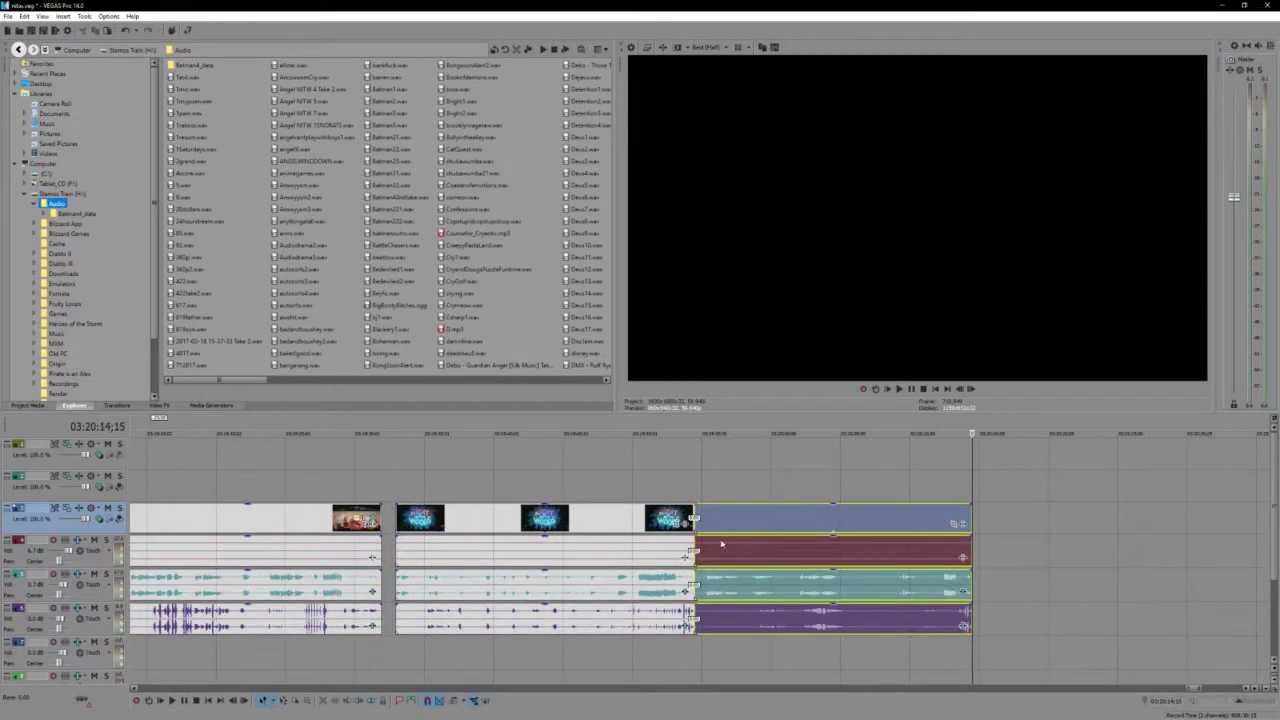
Examine the clip starting at 00:07:10;26, checking the library footage around 00:09:52;25 to 00:09:55;29
{"action": "scroll", "coordinate": [723, 543], "scroll_direction": "down", "scroll_amount": 9}
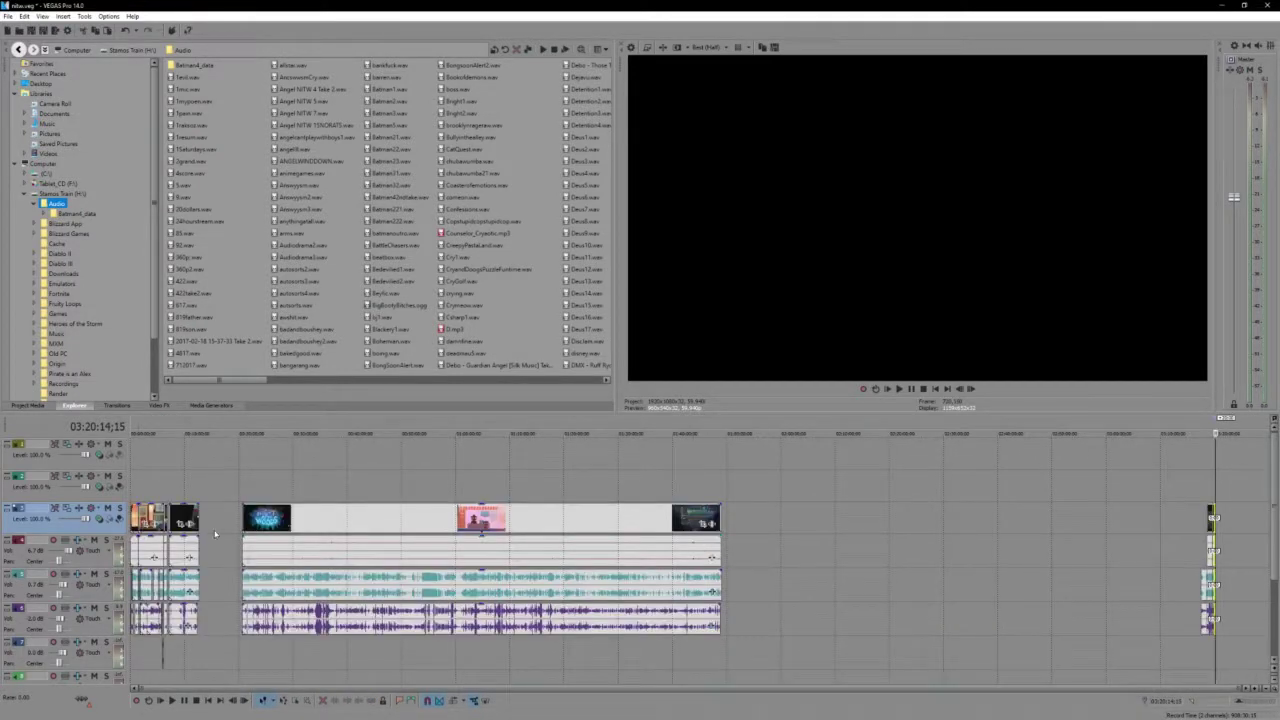
{"action": "left_click", "coordinate": [170, 514]}
{"action": "scroll", "coordinate": [727, 560], "scroll_direction": "up", "scroll_amount": 6}
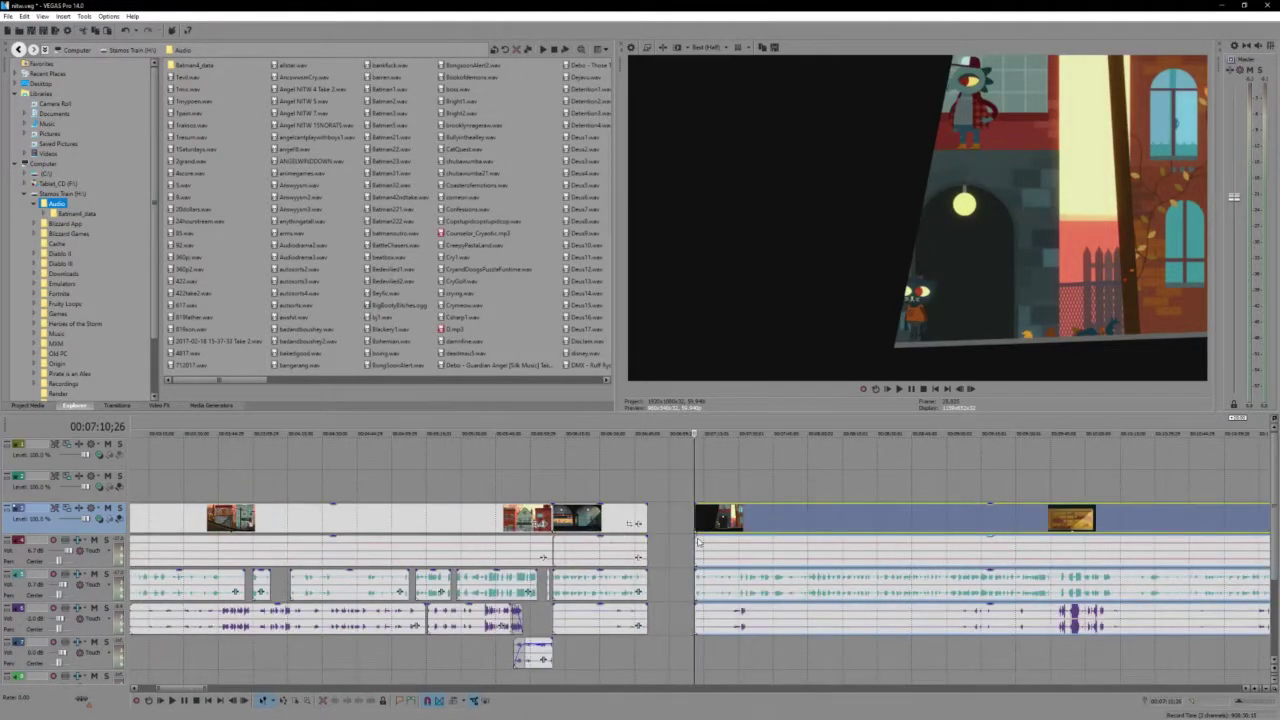
{"action": "left_click", "coordinate": [1068, 543]}
{"action": "scroll", "coordinate": [1047, 541], "scroll_direction": "up", "scroll_amount": 3}
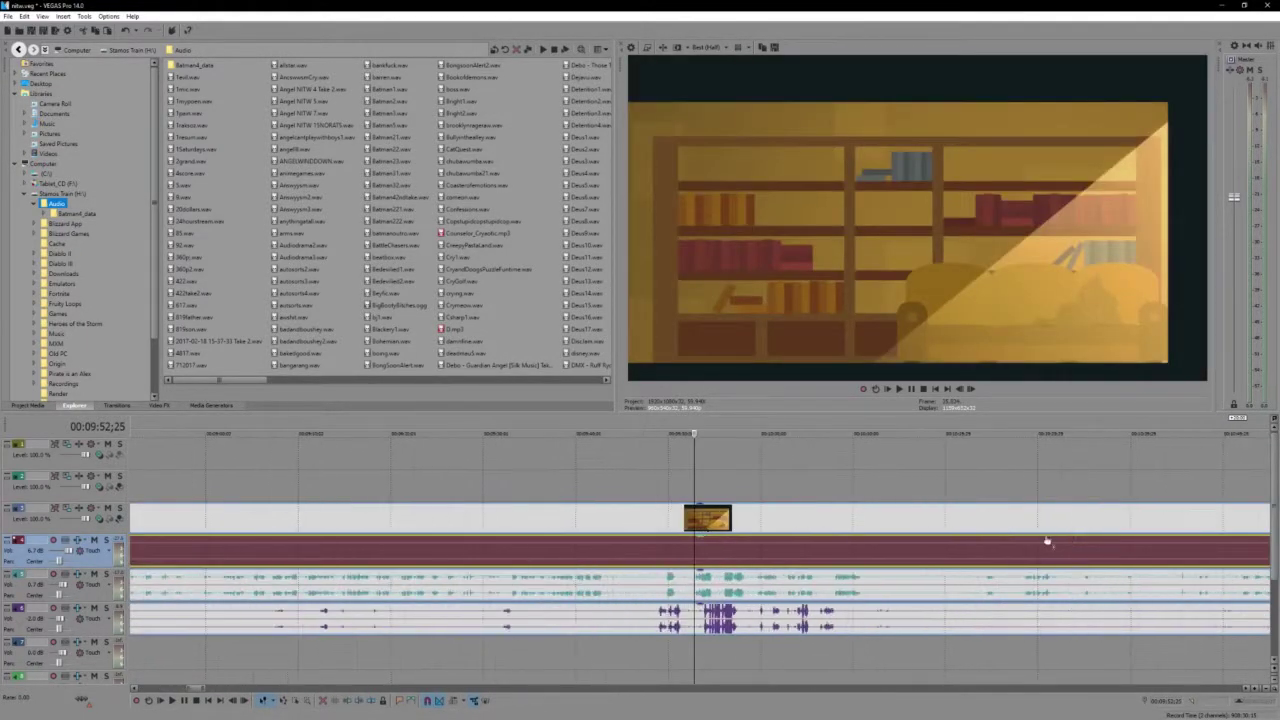
{"action": "left_click", "coordinate": [724, 527]}
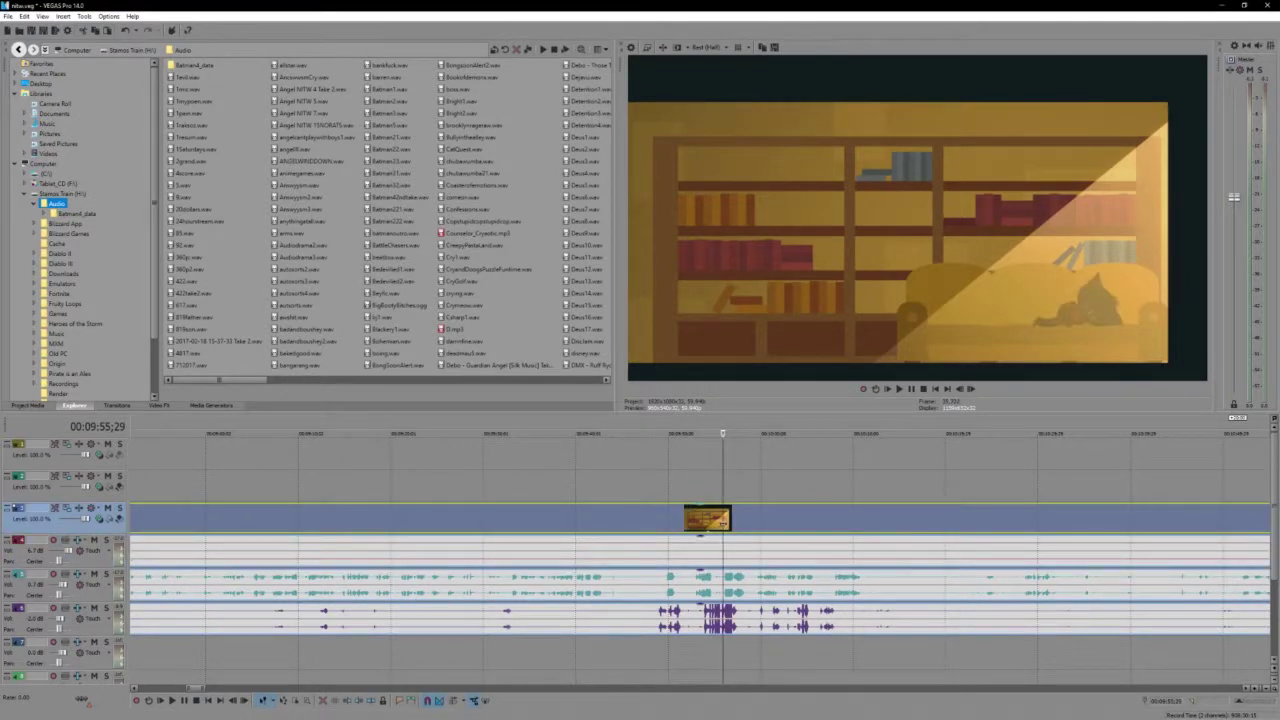
{"action": "left_click", "coordinate": [704, 523]}
{"action": "scroll", "coordinate": [704, 523], "scroll_direction": "down", "scroll_amount": 3}
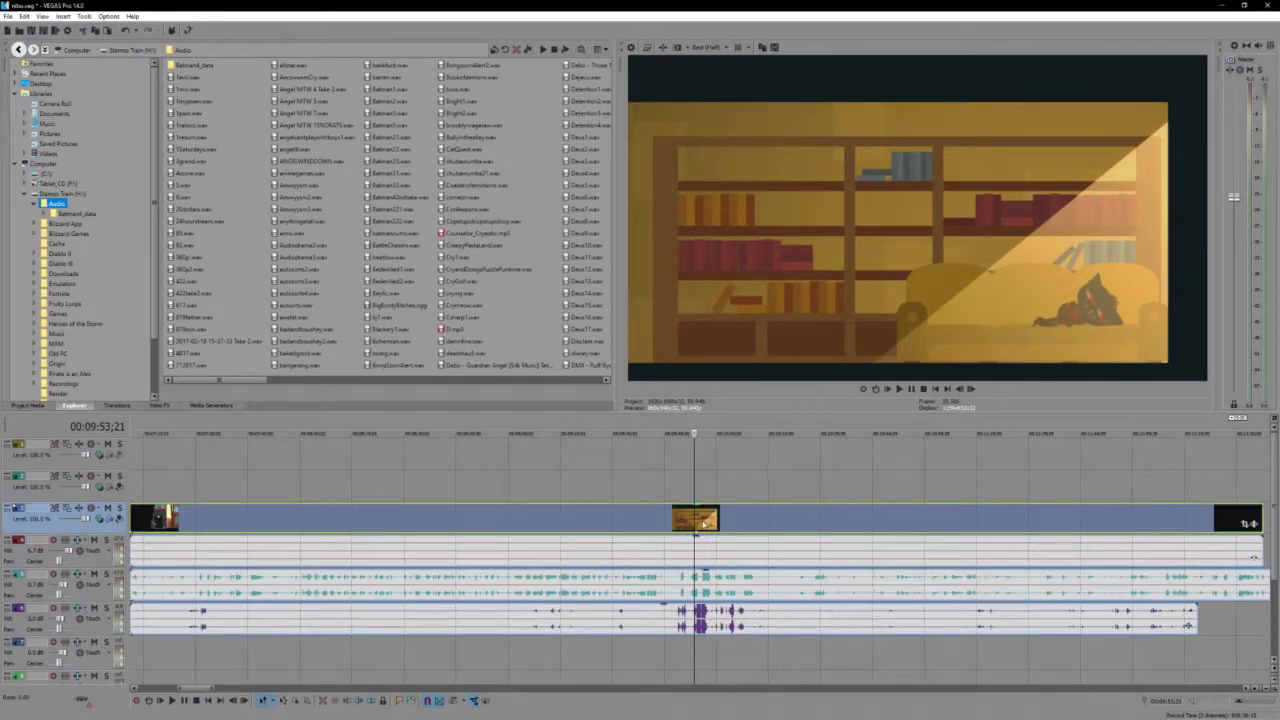
{"action": "scroll", "coordinate": [704, 523], "scroll_direction": "down", "scroll_amount": 3}
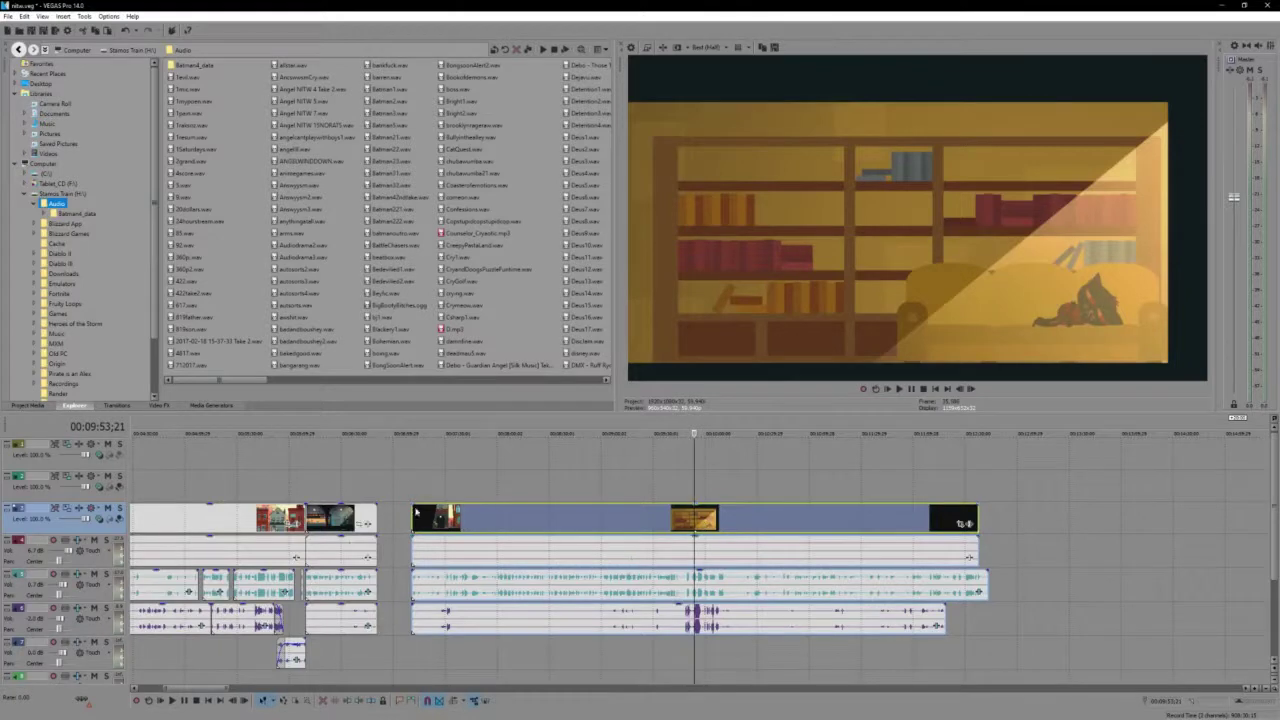
Trim the clip's start to the library desk conversation, just before the line "SEE, YOU CAN'T RESIST COMING HERE"
{"action": "left_click_drag", "start_coordinate": [410, 512], "coordinate": [493, 512]}
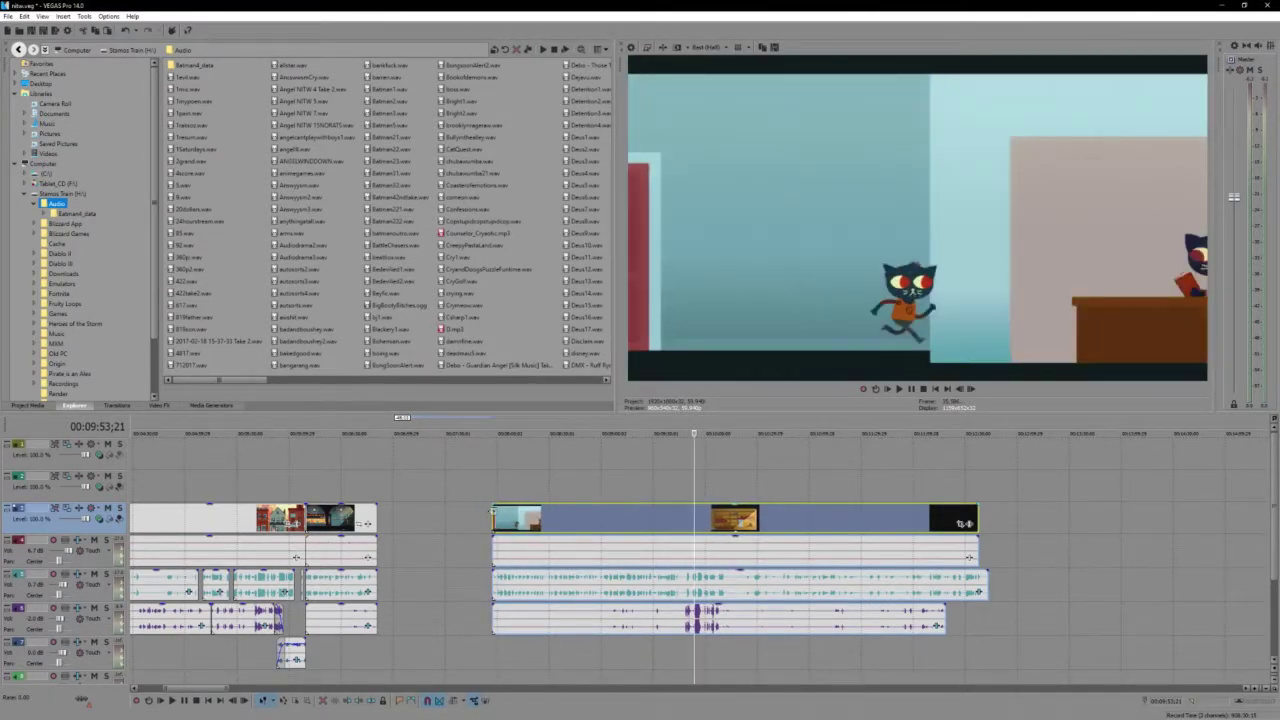
{"action": "left_click", "coordinate": [493, 511]}
{"action": "scroll", "coordinate": [493, 511], "scroll_direction": "up", "scroll_amount": 7}
{"action": "key", "text": "space"}
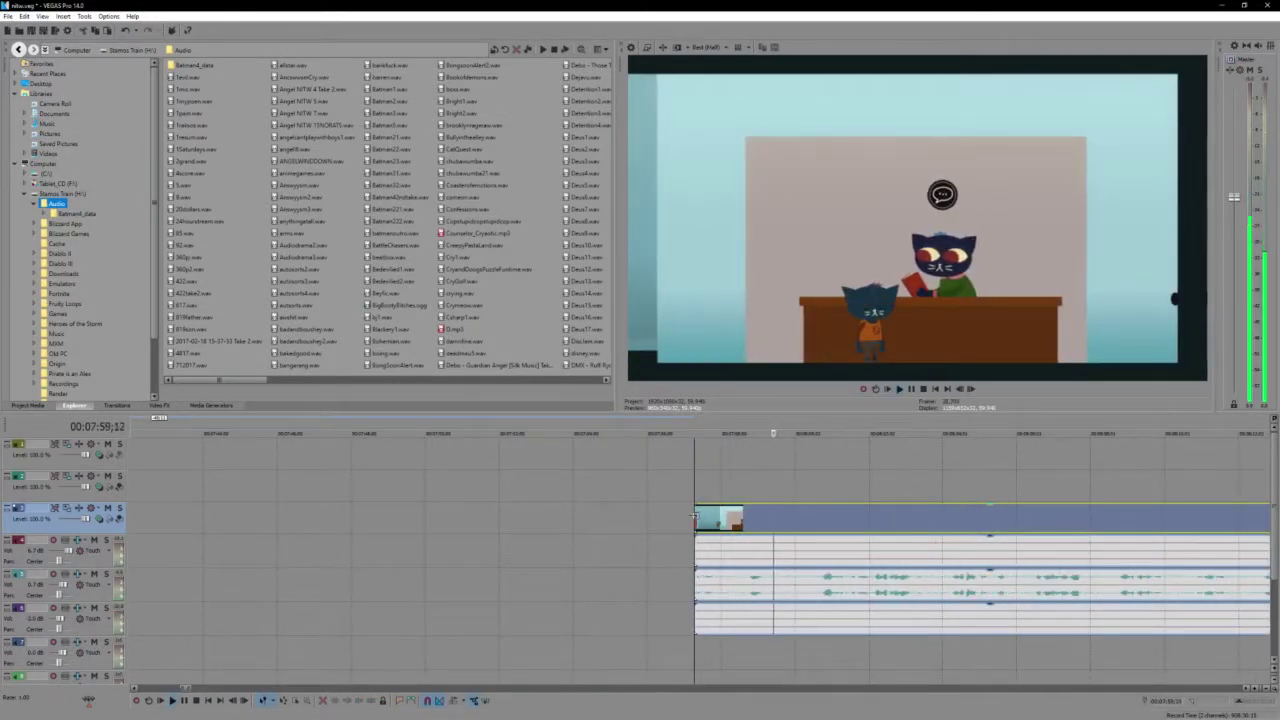
{"action": "left_click_drag", "start_coordinate": [694, 517], "coordinate": [745, 518]}
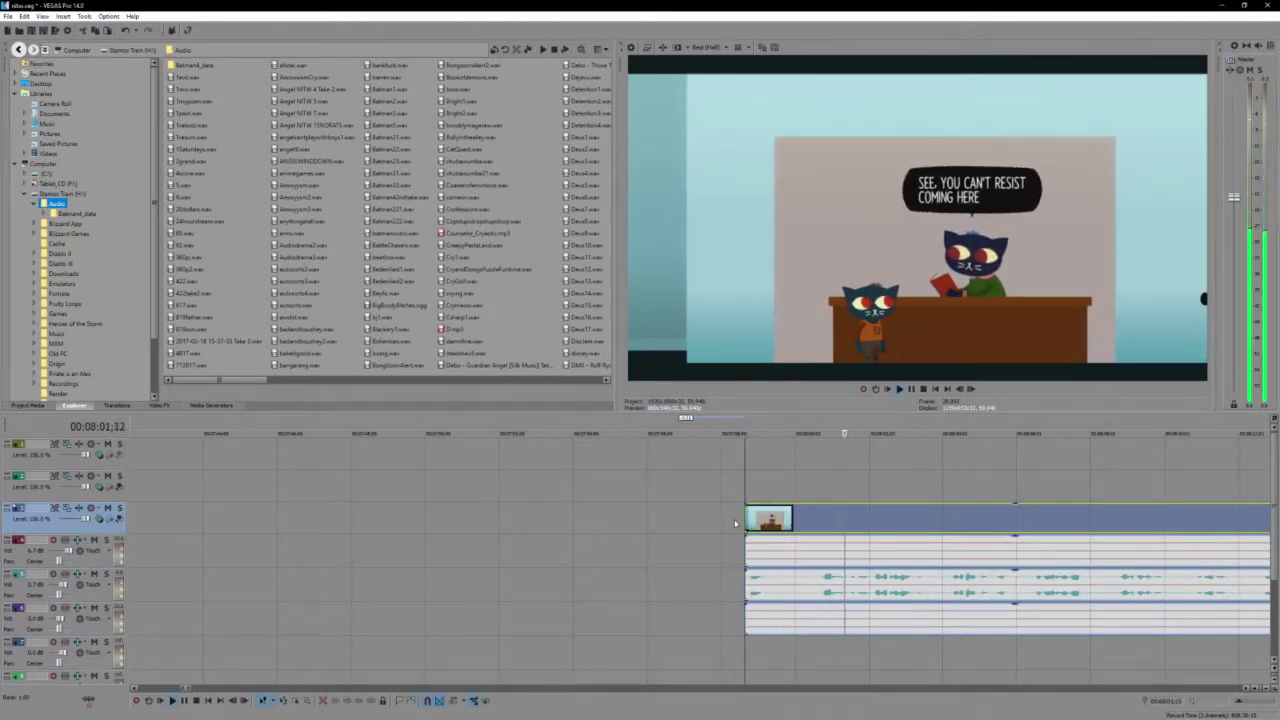
Move the trimmed library clips back against the end of the trolley clips at 00:06:50;24 to close the gap
{"action": "scroll", "coordinate": [735, 523], "scroll_direction": "down", "scroll_amount": 4}
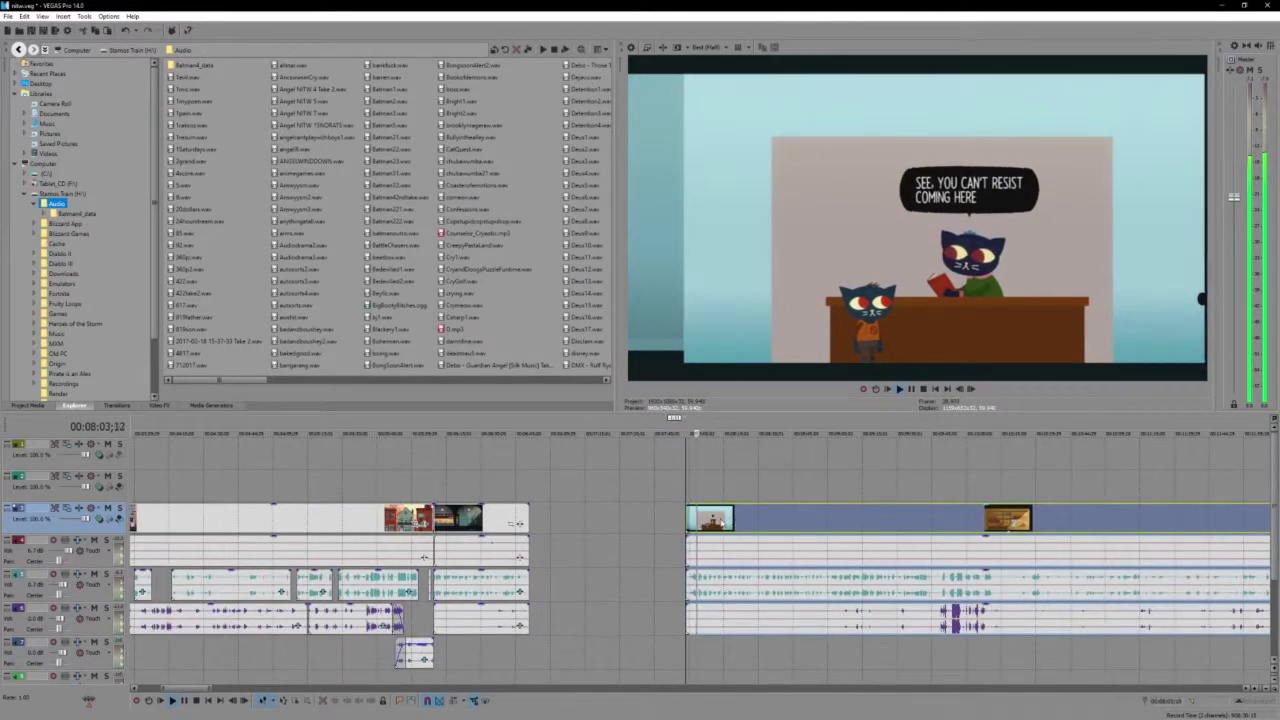
{"action": "left_click_drag", "start_coordinate": [718, 520], "coordinate": [537, 520]}
{"action": "left_click", "coordinate": [533, 520]}
{"action": "scroll", "coordinate": [548, 524], "scroll_direction": "up", "scroll_amount": 10}
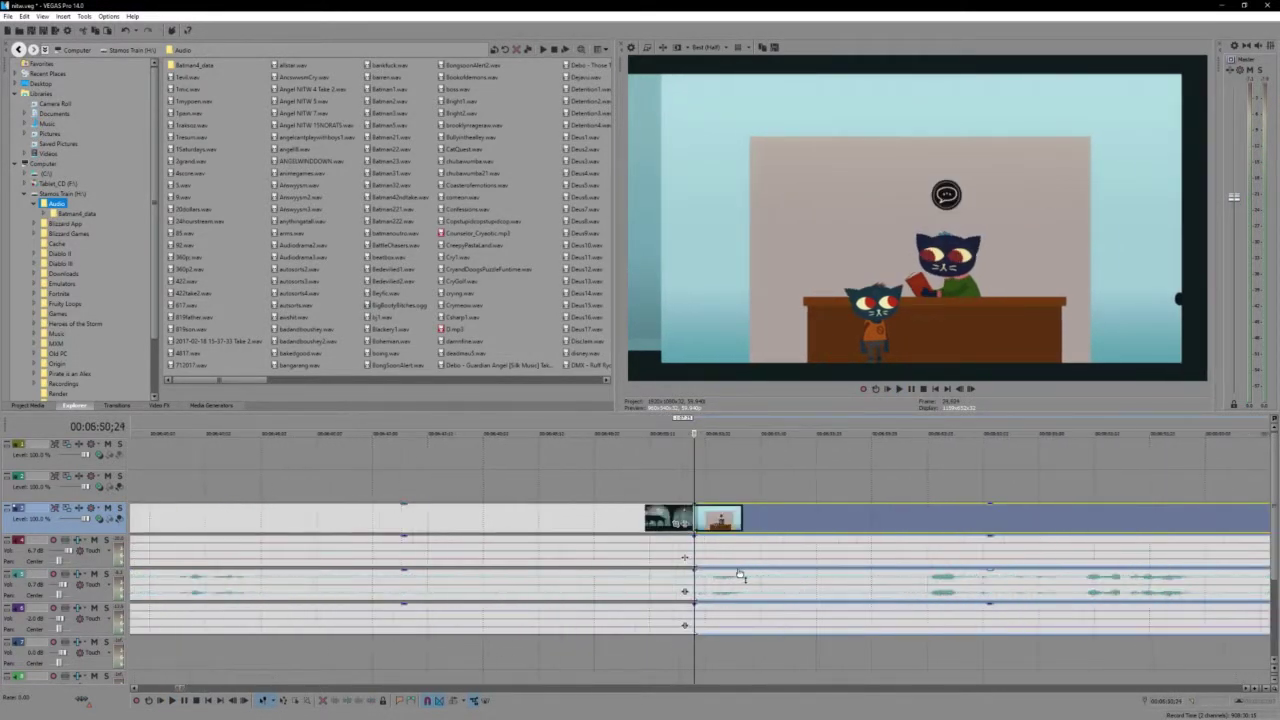
Extend the trolley clip's red audio slightly over the library clip as a short crossfade and play the transition
{"action": "left_click", "coordinate": [672, 553]}
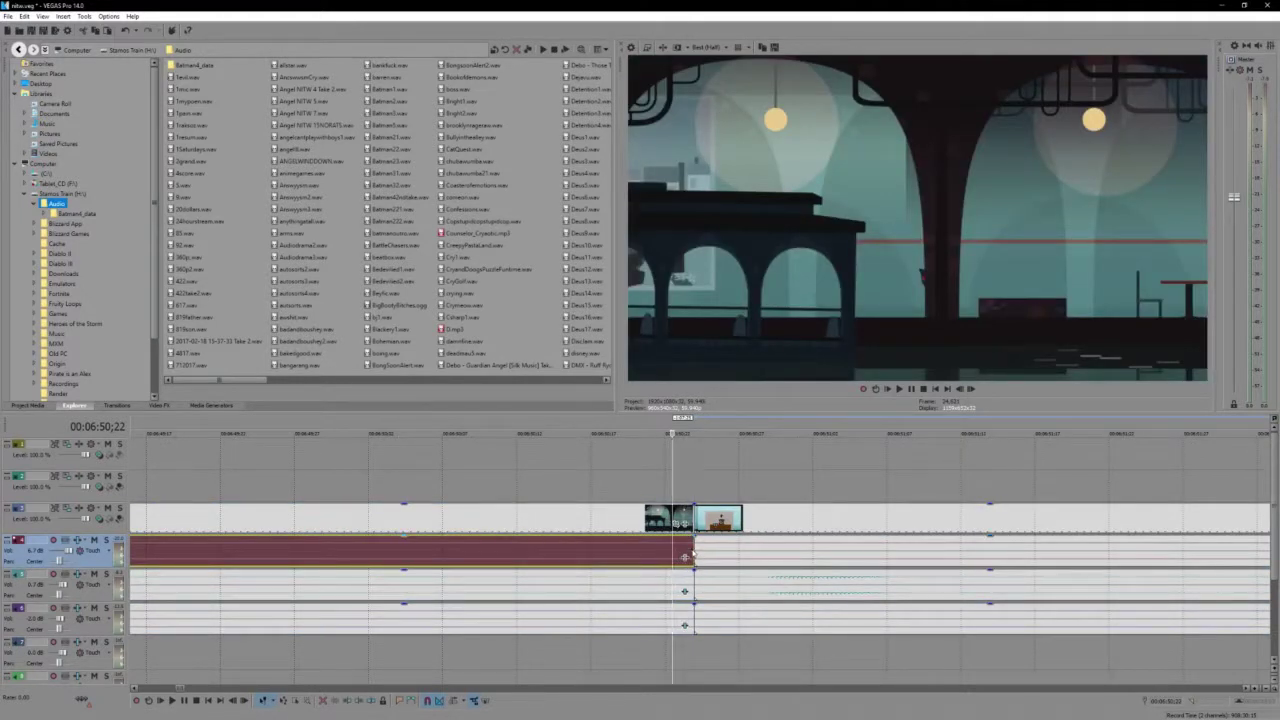
{"action": "left_click_drag", "start_coordinate": [693, 553], "coordinate": [729, 553]}
{"action": "scroll", "coordinate": [646, 557], "scroll_direction": "down", "scroll_amount": 8}
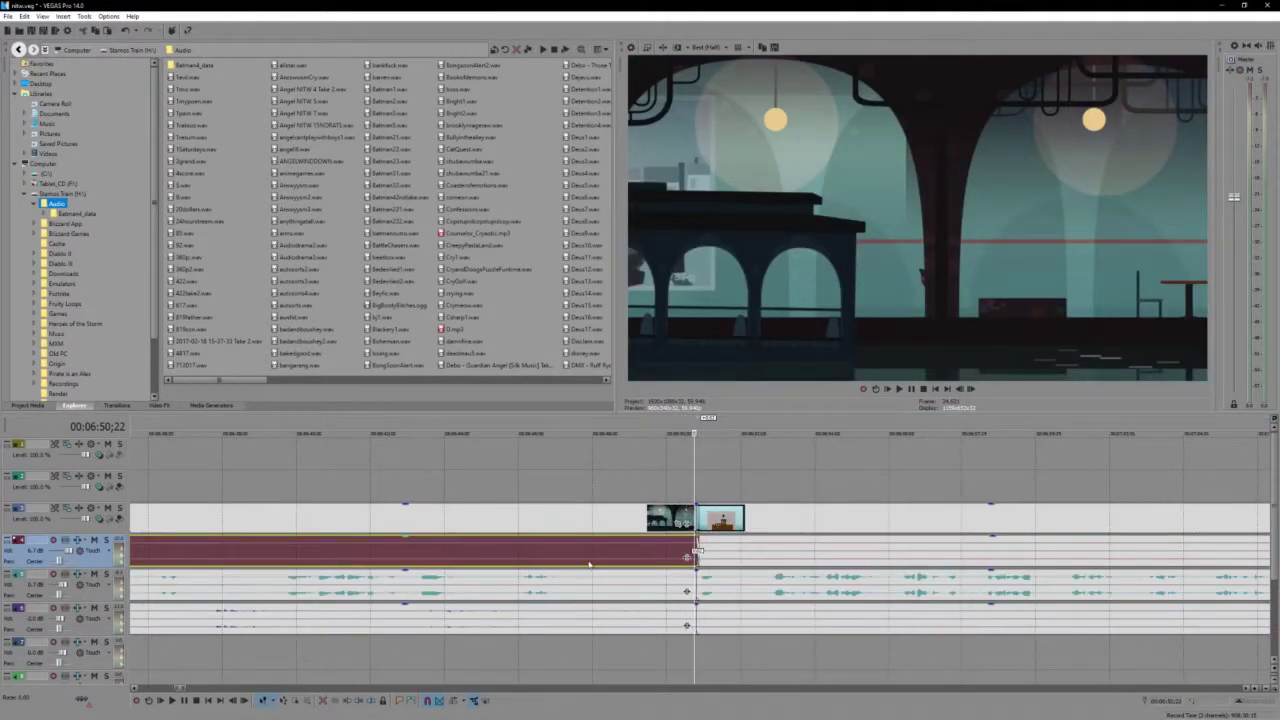
{"action": "left_click", "coordinate": [589, 566]}
{"action": "key", "text": "space"}
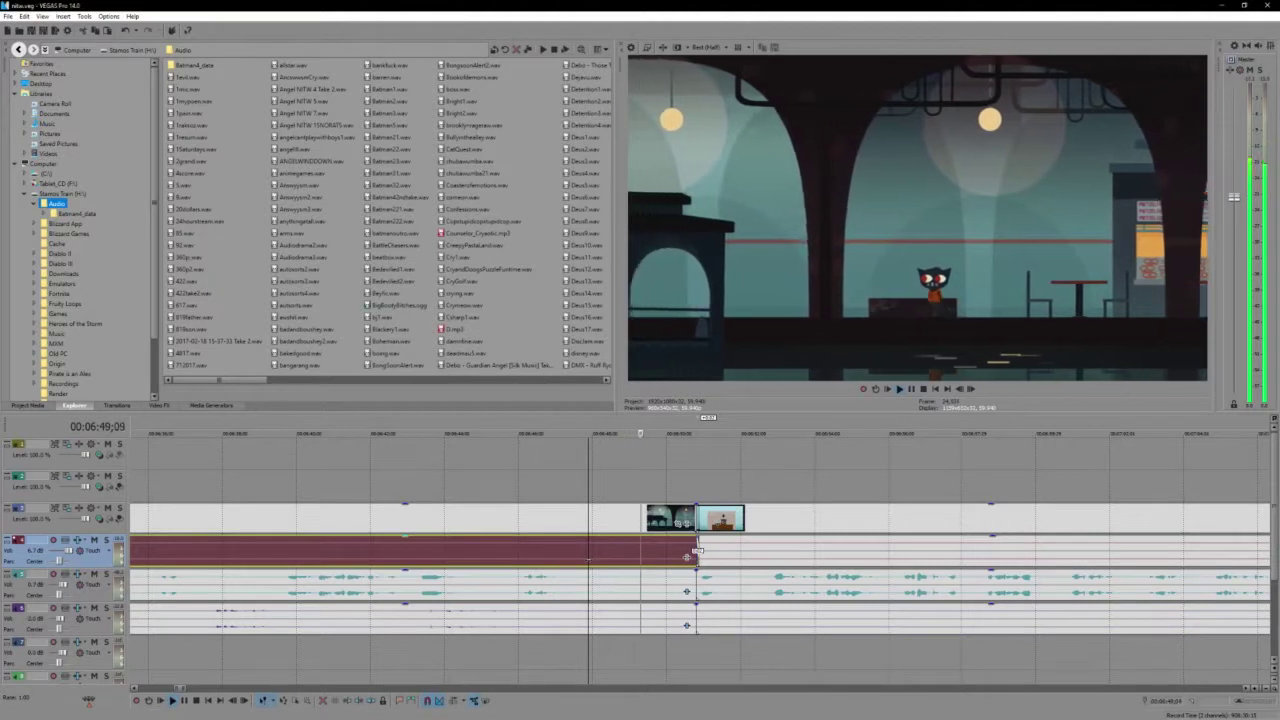
{"action": "key", "text": "space"}
Replay the trolley scene's ending, move the cut to the library back to 00:06:50;02, and overlap the red audio clips
{"action": "left_click", "coordinate": [638, 517]}
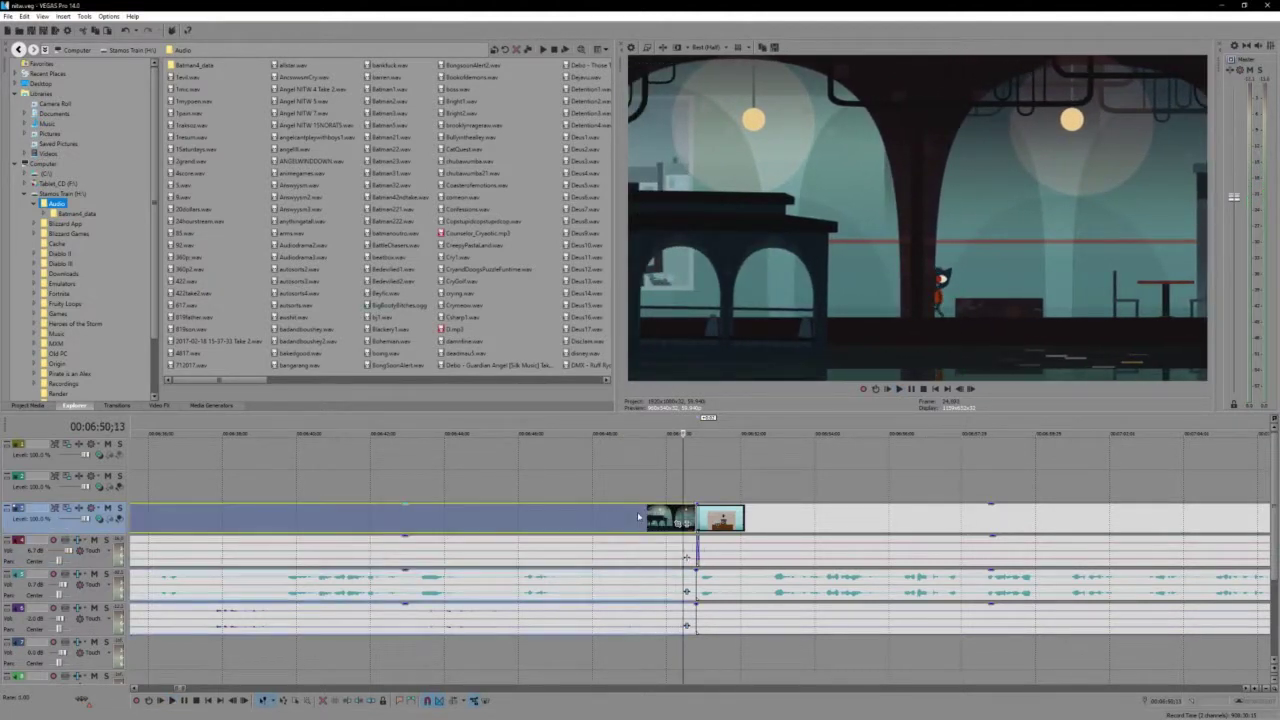
{"action": "left_click", "coordinate": [638, 517]}
{"action": "key", "text": "space"}
{"action": "key", "text": "space"}
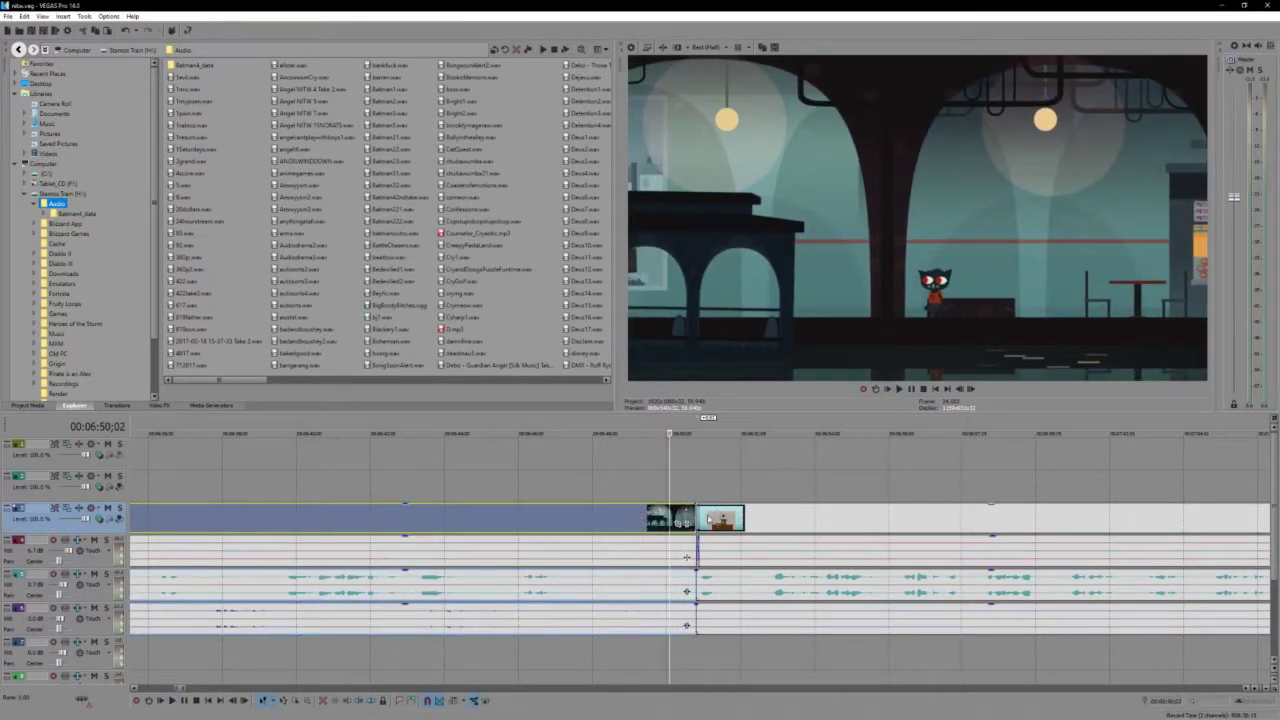
{"action": "left_click_drag", "start_coordinate": [693, 514], "coordinate": [695, 549]}
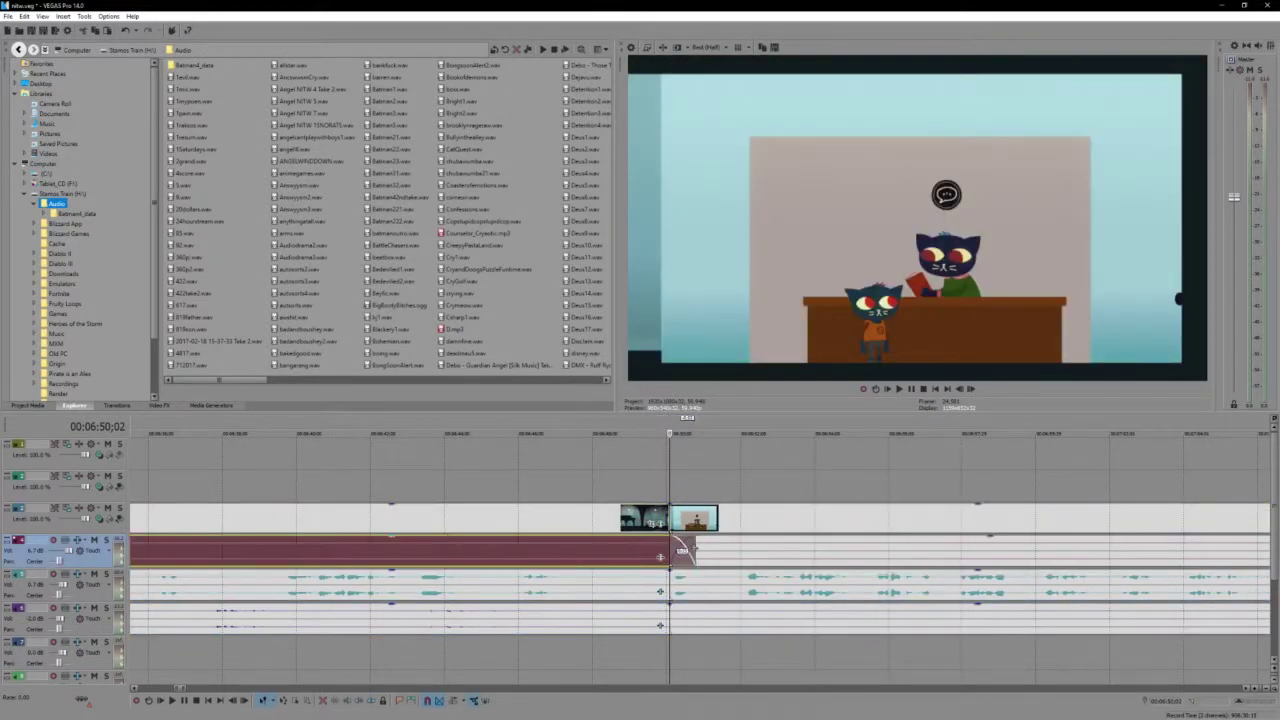
Play from 00:06:49;04 to check the new cut and red audio crossfade into the library scene
{"action": "left_click", "coordinate": [635, 495]}
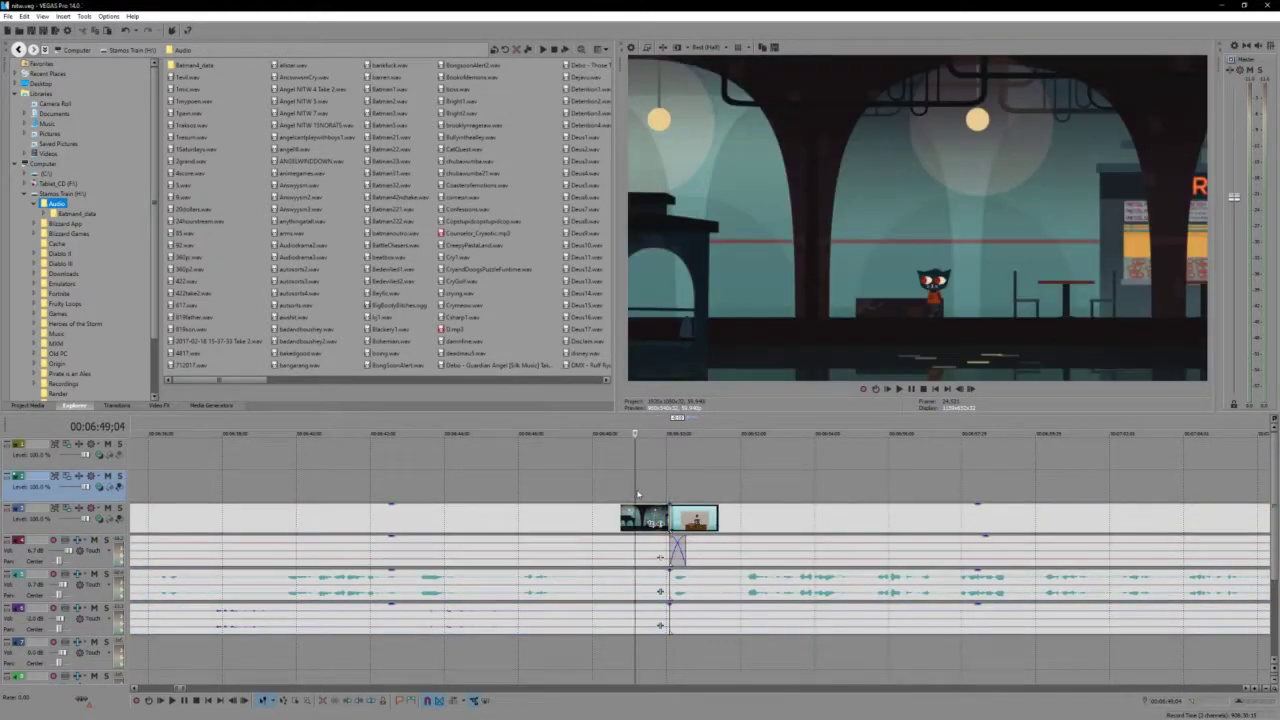
{"action": "key", "text": "space"}
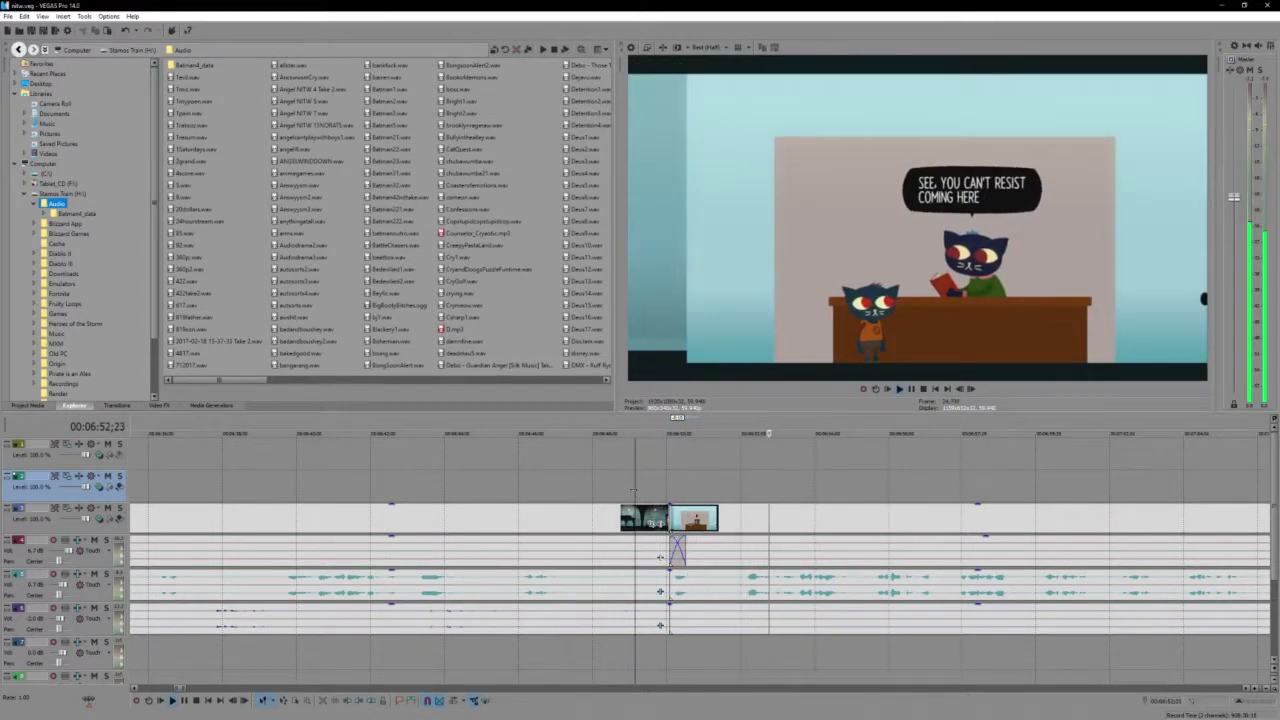
{"action": "scroll", "coordinate": [634, 490], "scroll_direction": "down", "scroll_amount": 5}
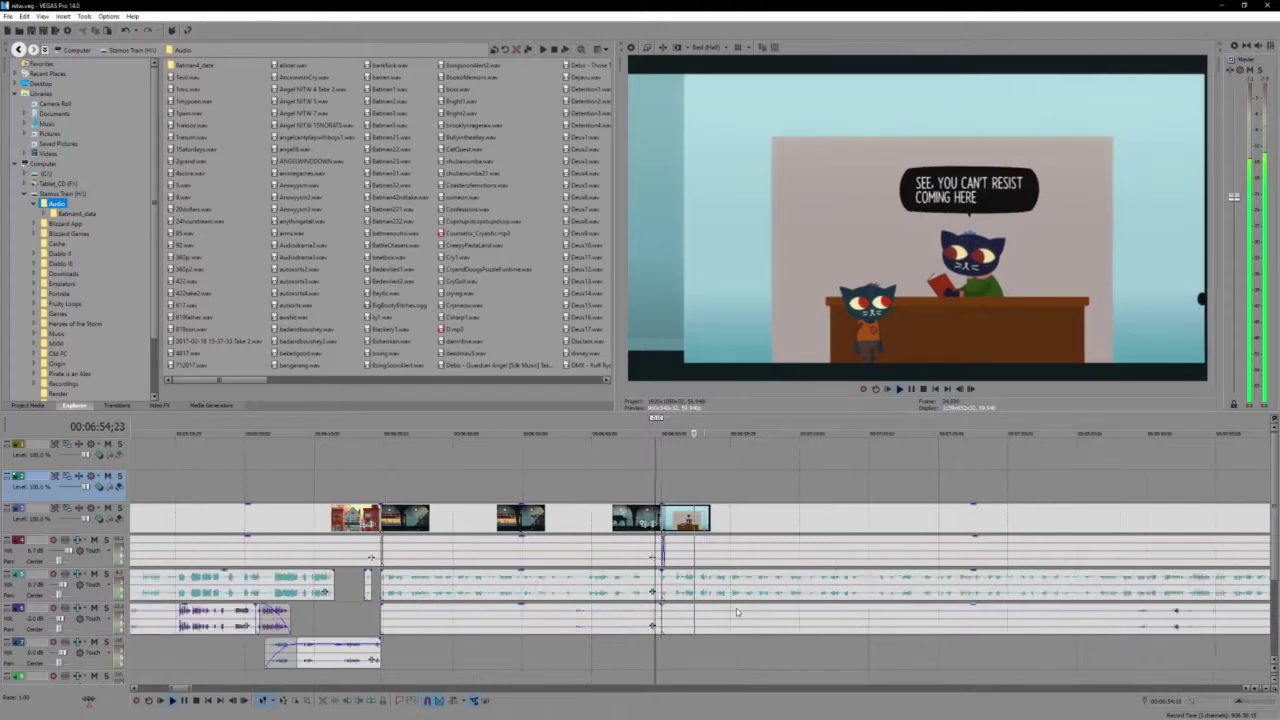
Ungroup the library scene's purple voice clip, split it at 00:06:53;23, and trim the second piece's start to about 00:07:22
{"action": "scroll", "coordinate": [736, 608], "scroll_direction": "down", "scroll_amount": 2}
{"action": "left_click", "coordinate": [769, 615]}
{"action": "scroll", "coordinate": [769, 616], "scroll_direction": "up", "scroll_amount": 2}
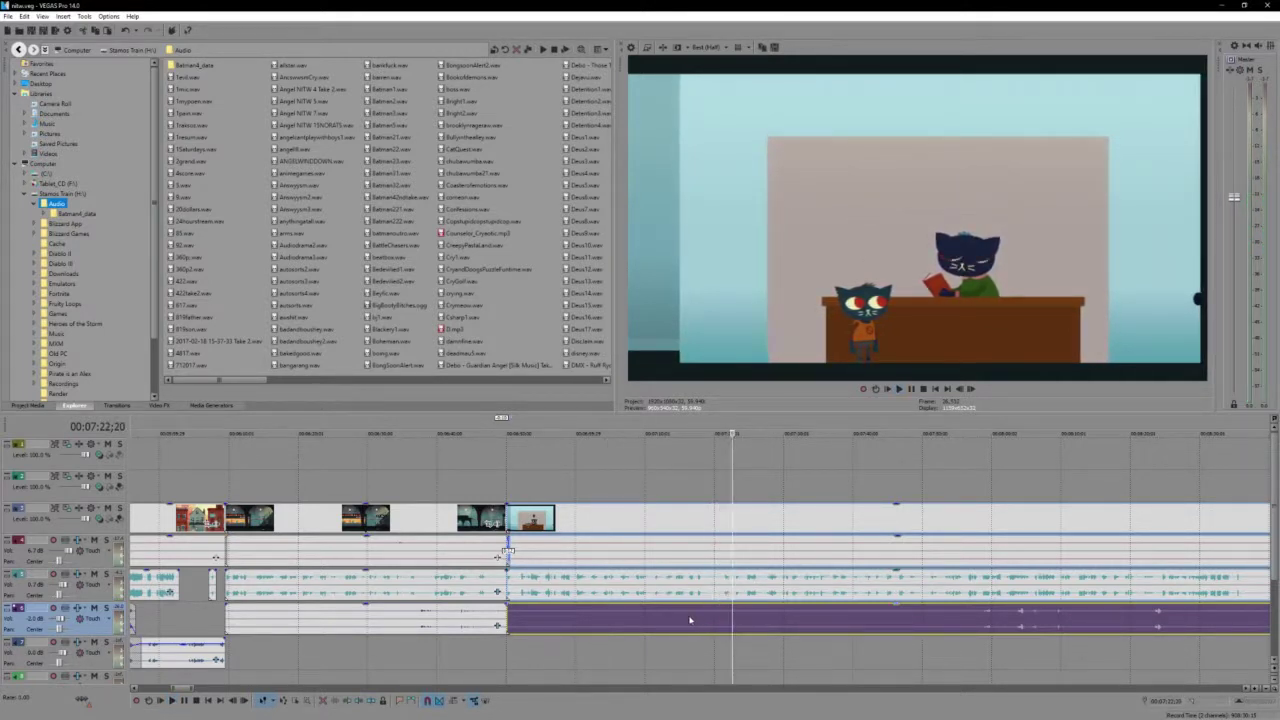
{"action": "left_click", "coordinate": [532, 624]}
{"action": "key", "text": "u"}
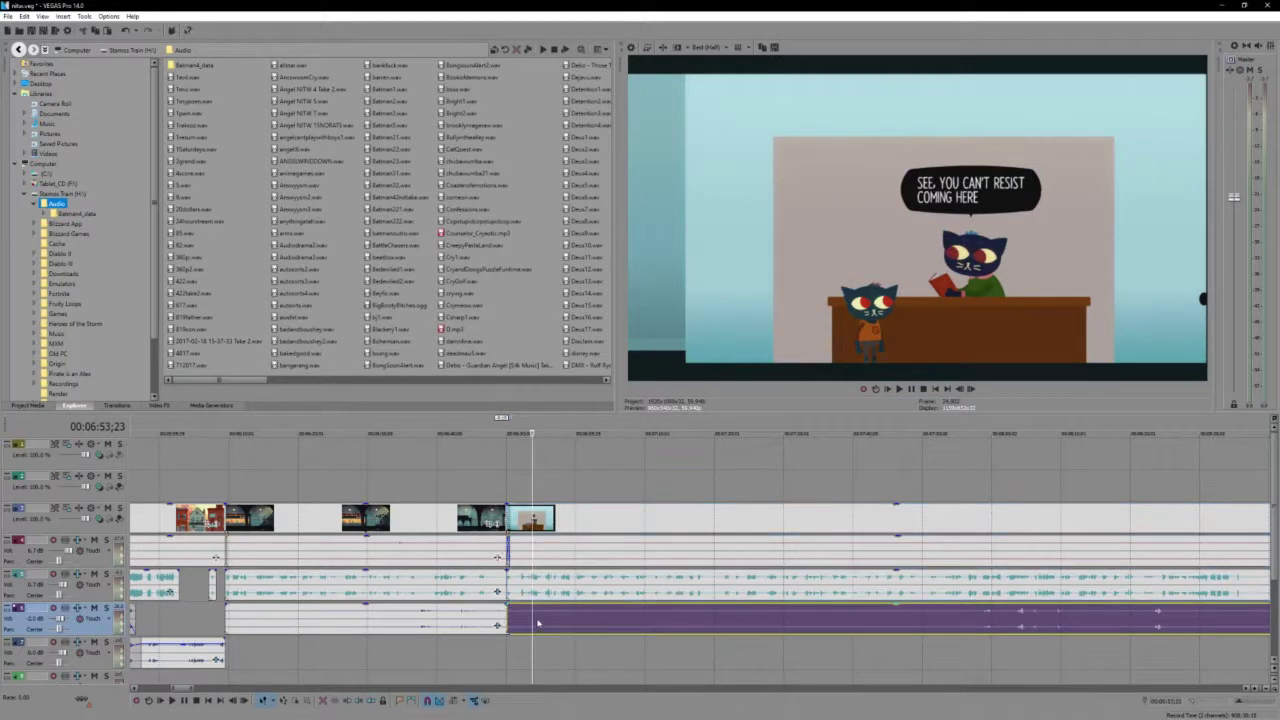
{"action": "key", "text": "s"}
{"action": "left_click_drag", "start_coordinate": [678, 621], "coordinate": [727, 620]}
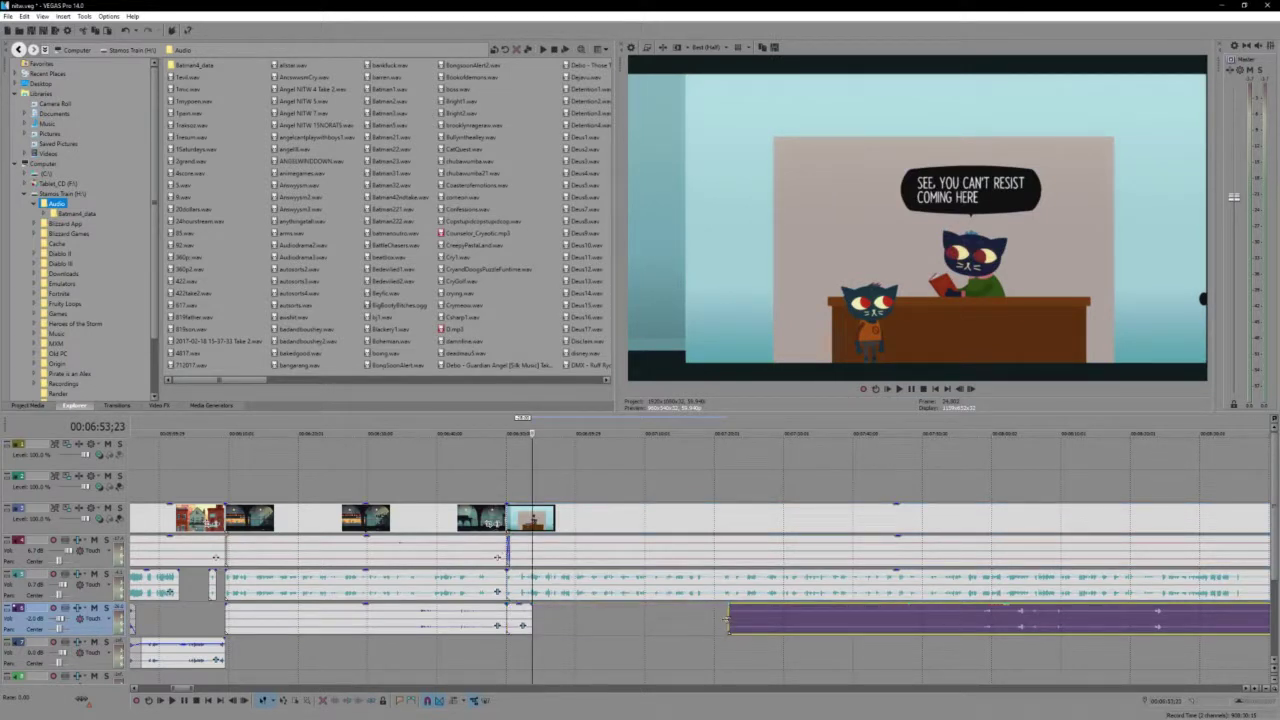
Trim the later purple voice clip's start further to about 00:07:58, and play the library dialogue around it
{"action": "left_click", "coordinate": [699, 615]}
{"action": "key", "text": "space"}
{"action": "scroll", "coordinate": [699, 610], "scroll_direction": "up", "scroll_amount": 4}
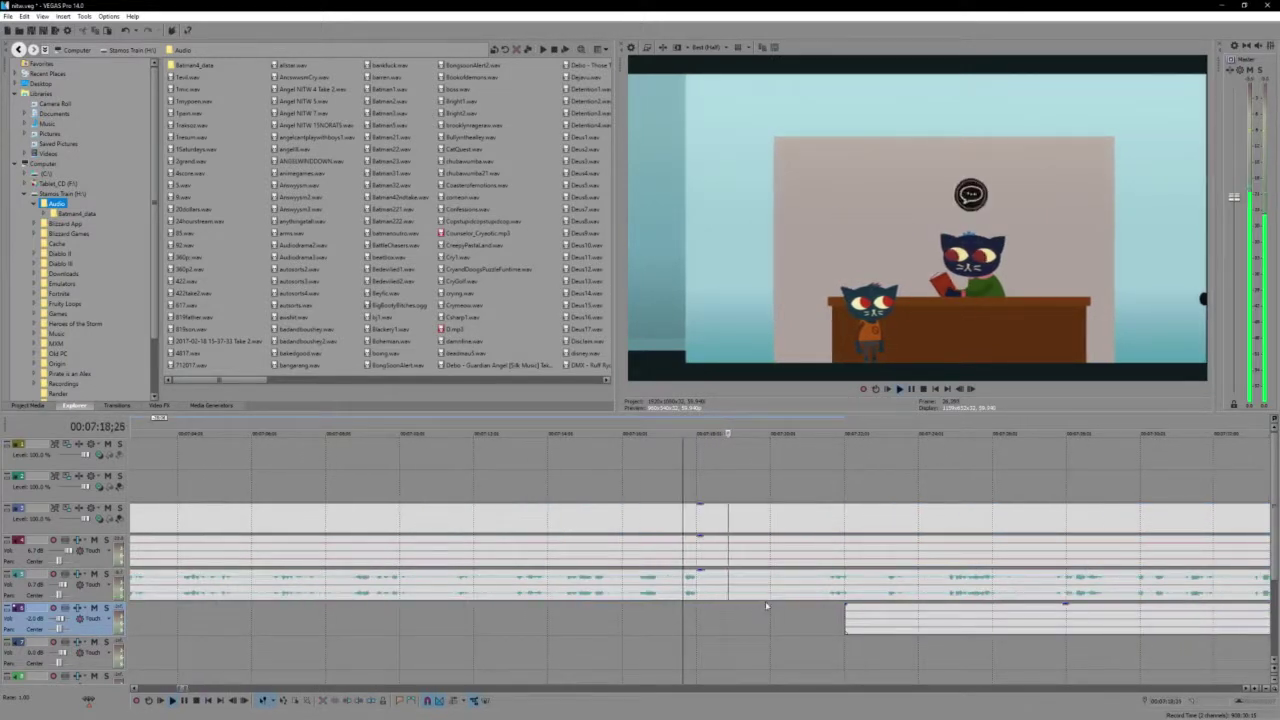
{"action": "scroll", "coordinate": [767, 604], "scroll_direction": "down", "scroll_amount": 3}
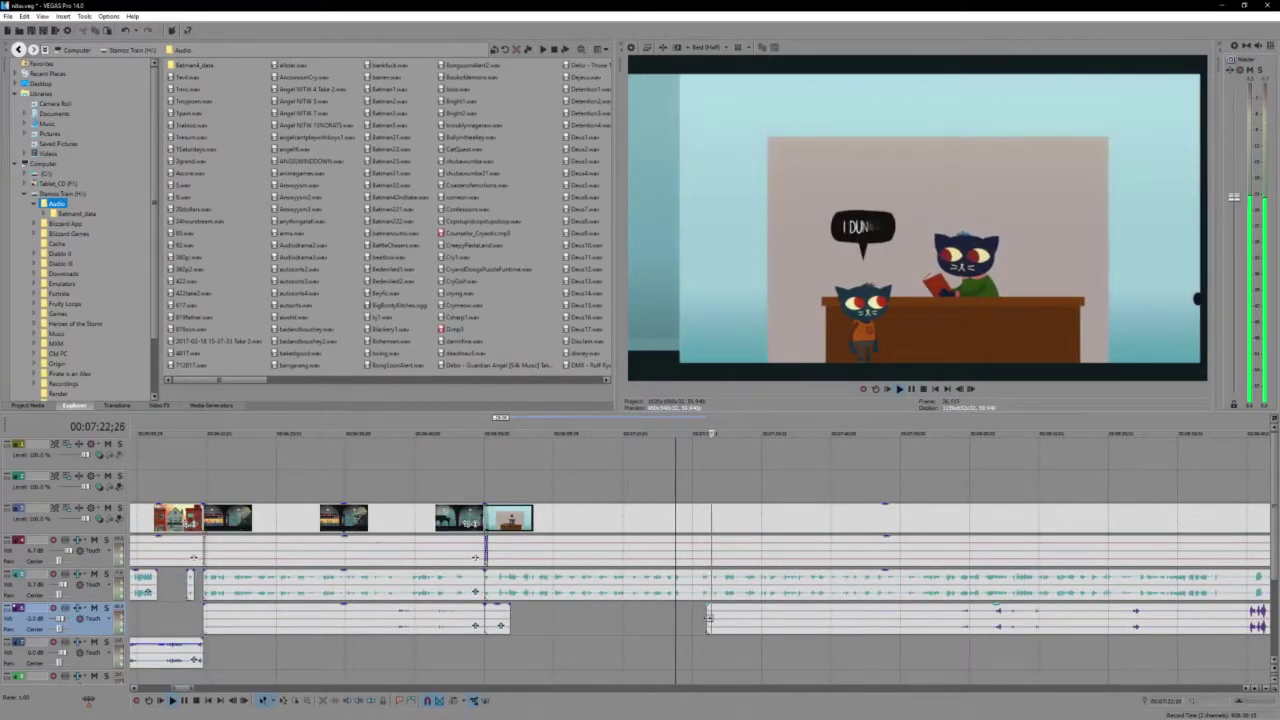
{"action": "left_click_drag", "start_coordinate": [708, 618], "coordinate": [956, 618]}
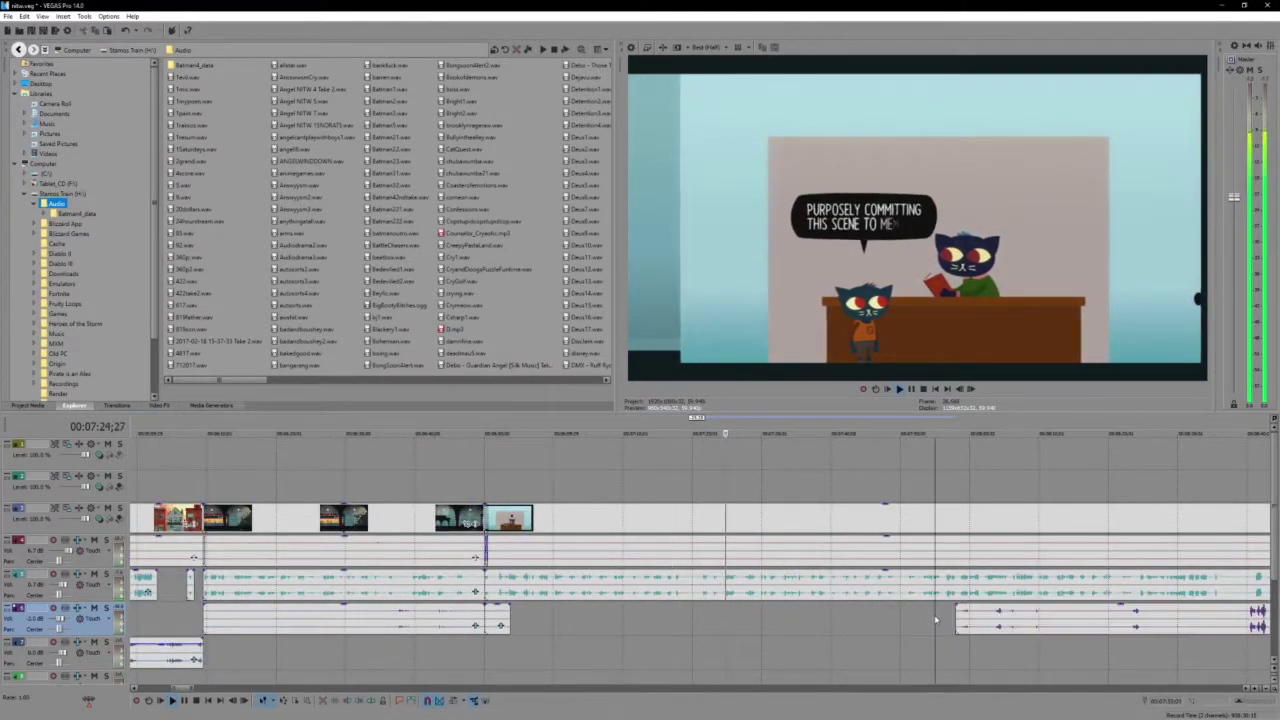
{"action": "scroll", "coordinate": [935, 620], "scroll_direction": "up", "scroll_amount": 2}
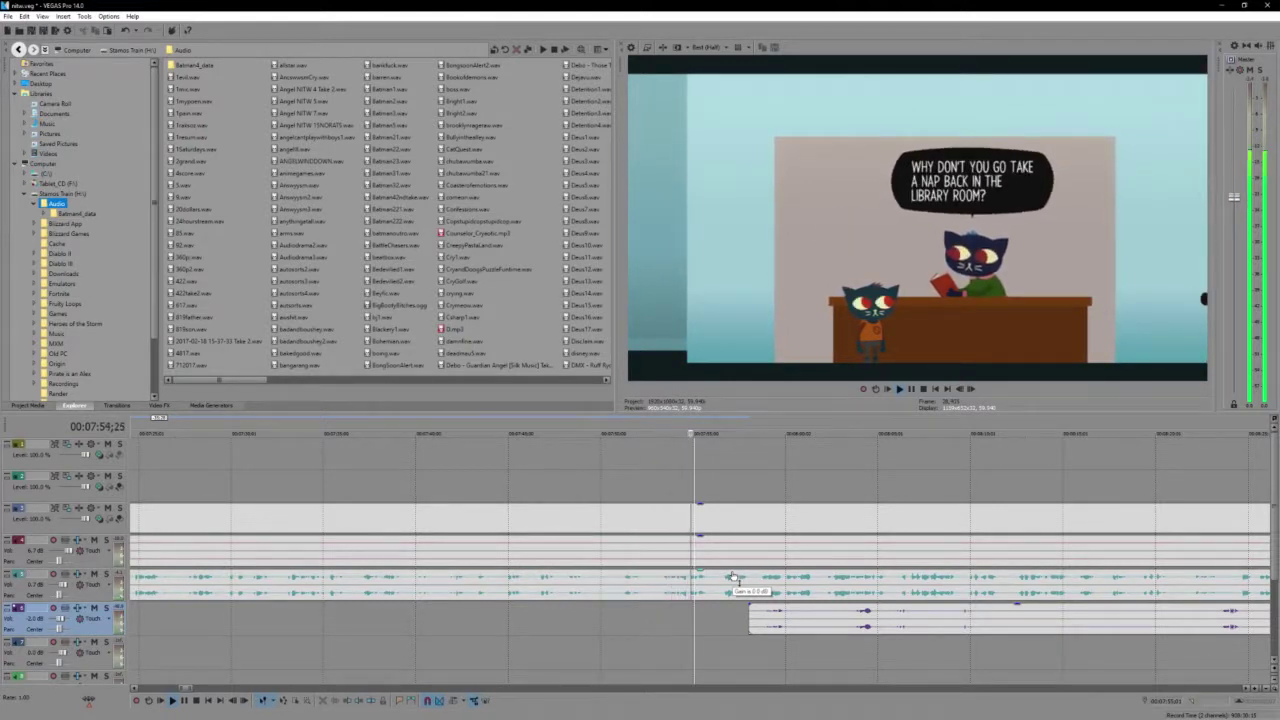
{"action": "left_click", "coordinate": [821, 616]}
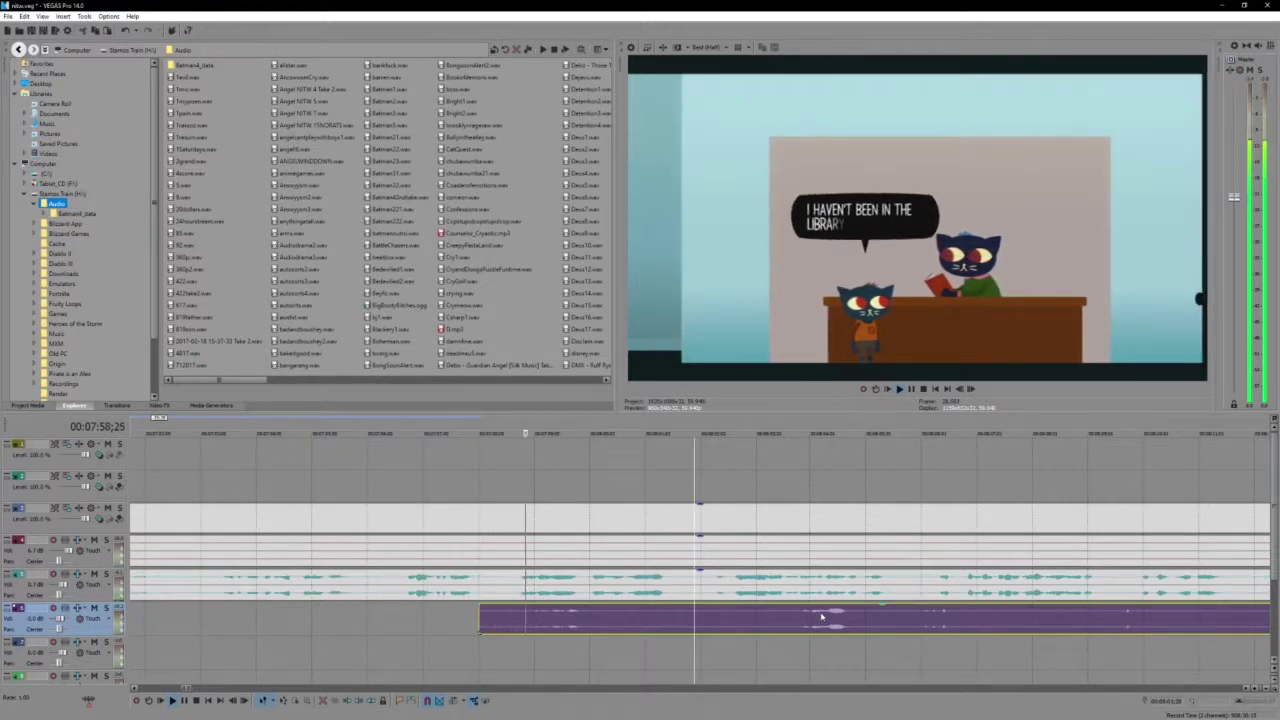
Split the purple voice clip at 00:08:00;22, move its short first piece to start at about 00:07:57, and play it
{"action": "left_click", "coordinate": [628, 622]}
{"action": "key", "text": "s"}
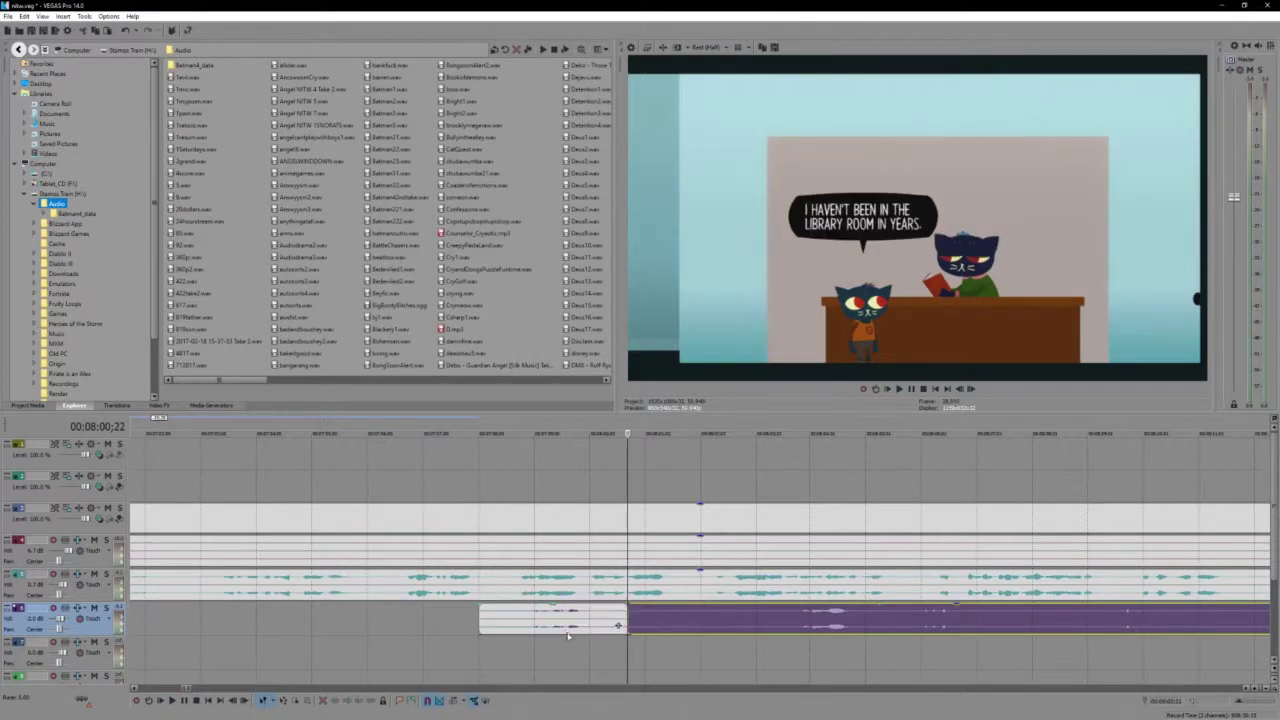
{"action": "left_click_drag", "start_coordinate": [568, 630], "coordinate": [506, 628]}
{"action": "left_click", "coordinate": [436, 620]}
{"action": "key", "text": "space"}
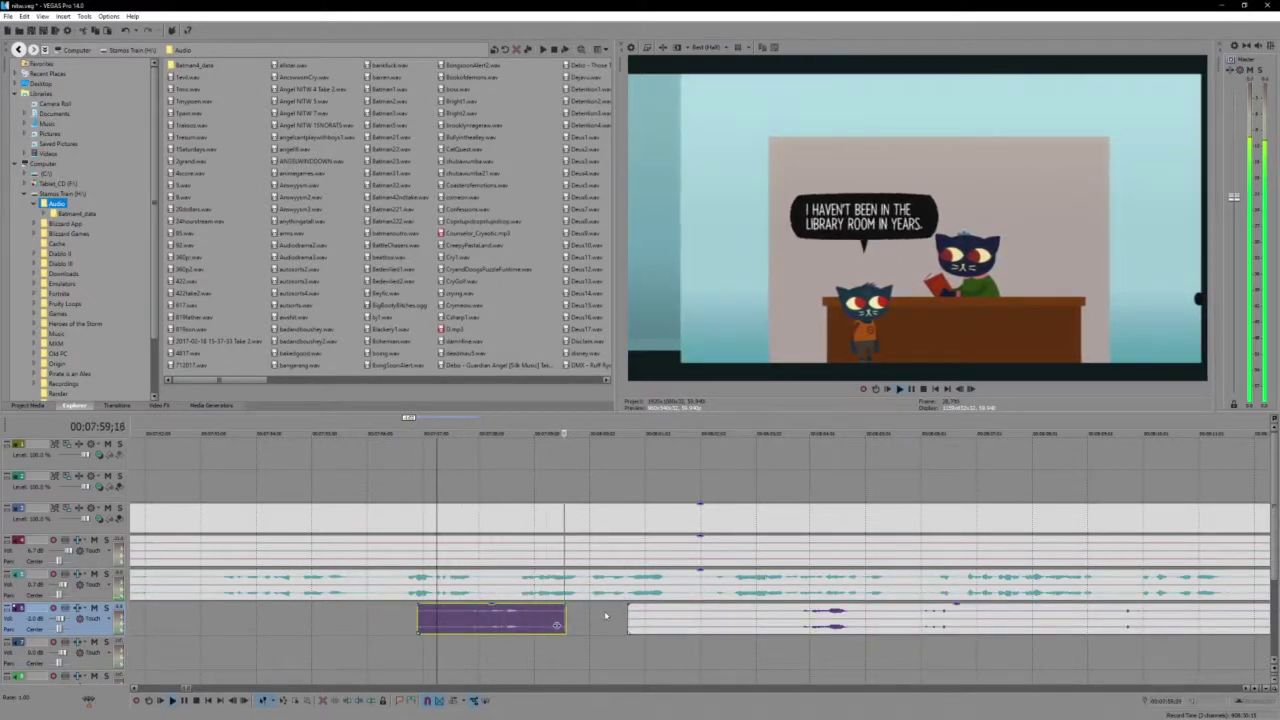
{"action": "key", "text": "Return"}
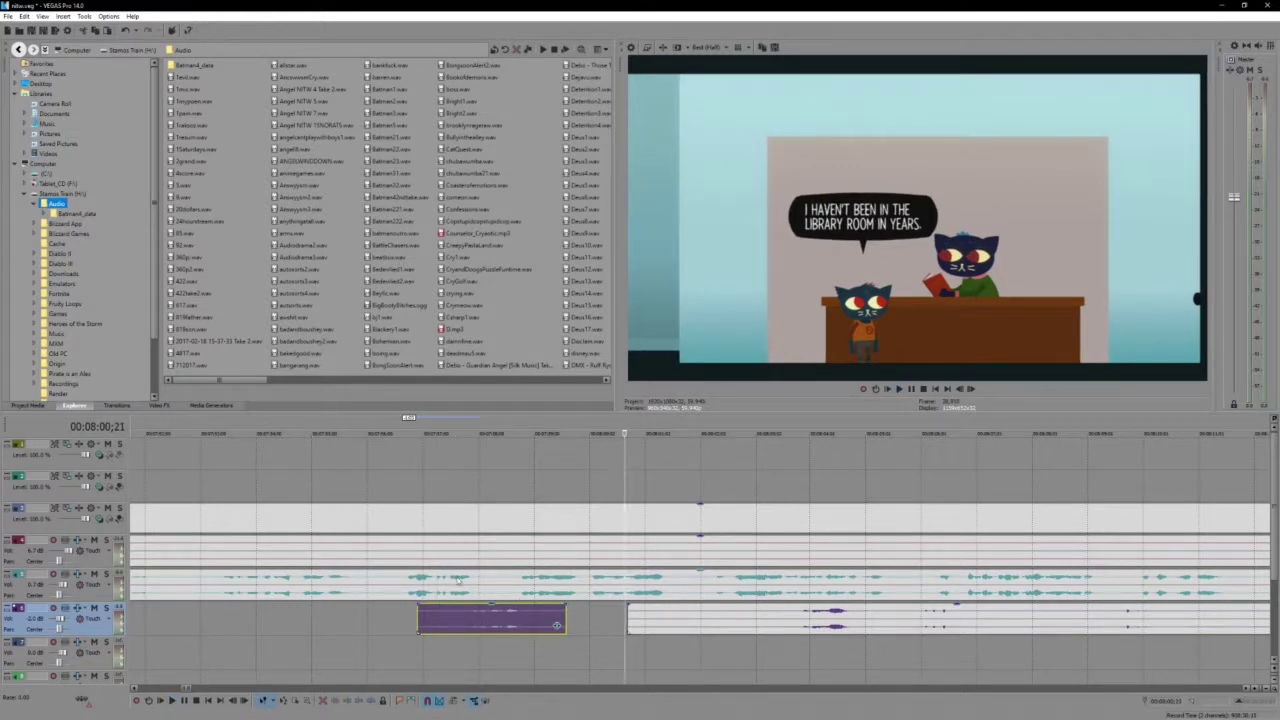
Replay the moved purple clip from about 00:07:57 to check its timing against the teal and red audio
{"action": "left_click", "coordinate": [459, 578]}
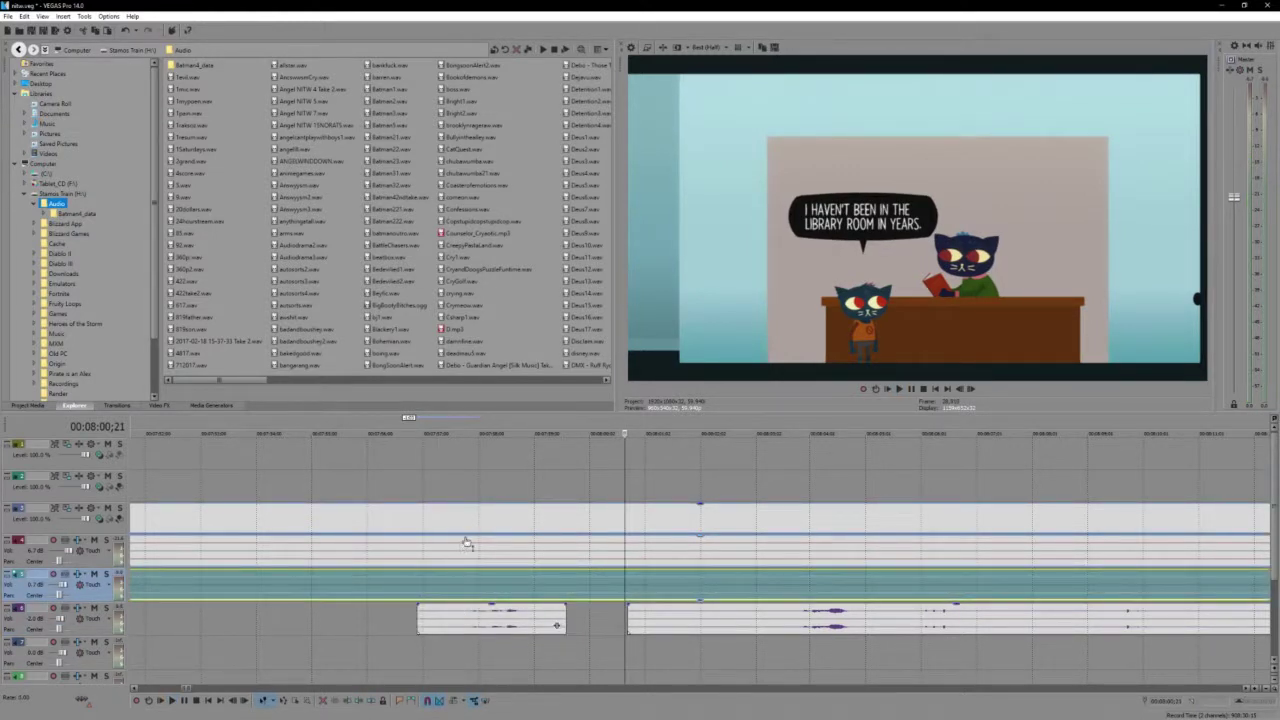
{"action": "left_click", "coordinate": [466, 543]}
{"action": "left_click", "coordinate": [421, 611]}
{"action": "key", "text": "space"}
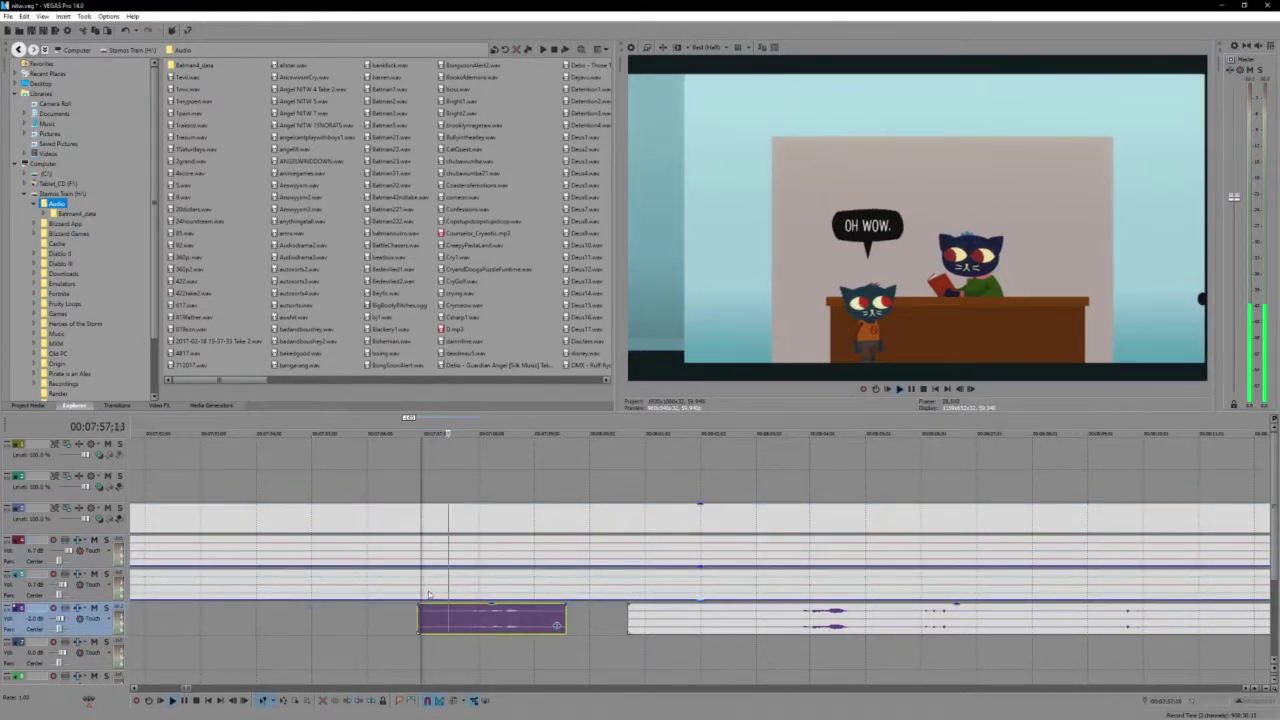
{"action": "key", "text": "Return"}
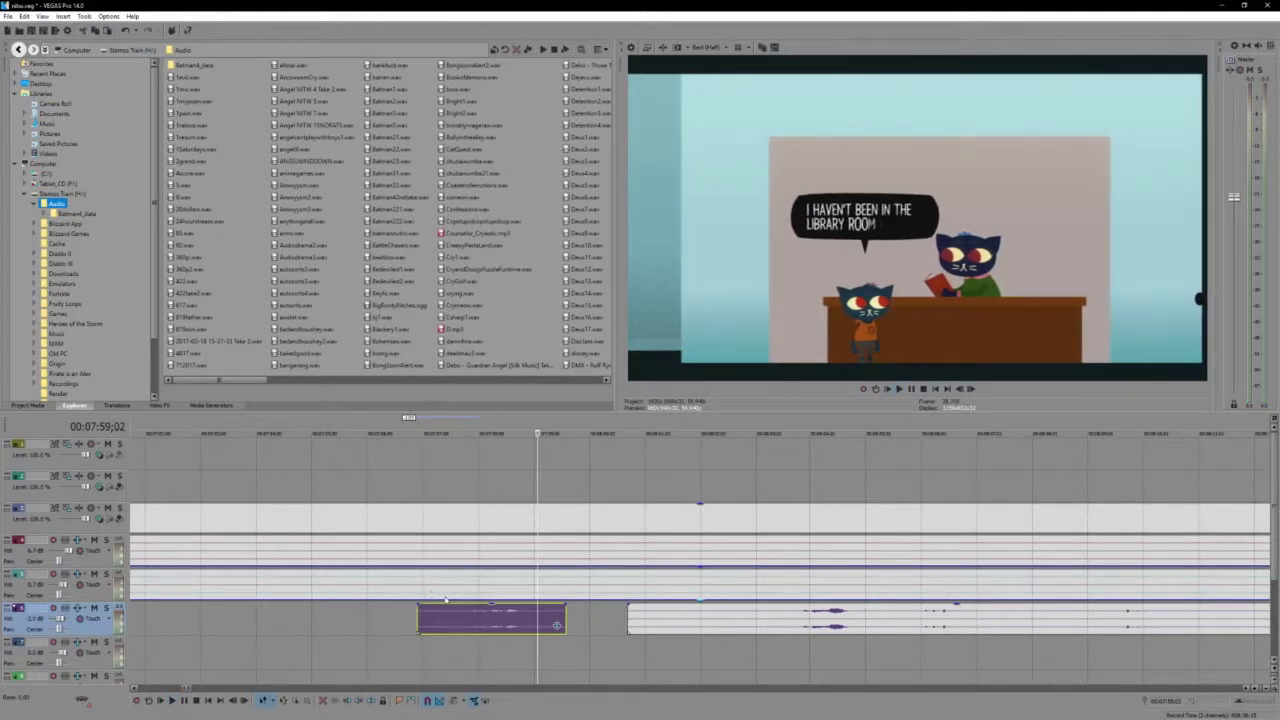
{"action": "left_click", "coordinate": [461, 567]}
{"action": "left_click", "coordinate": [469, 553]}
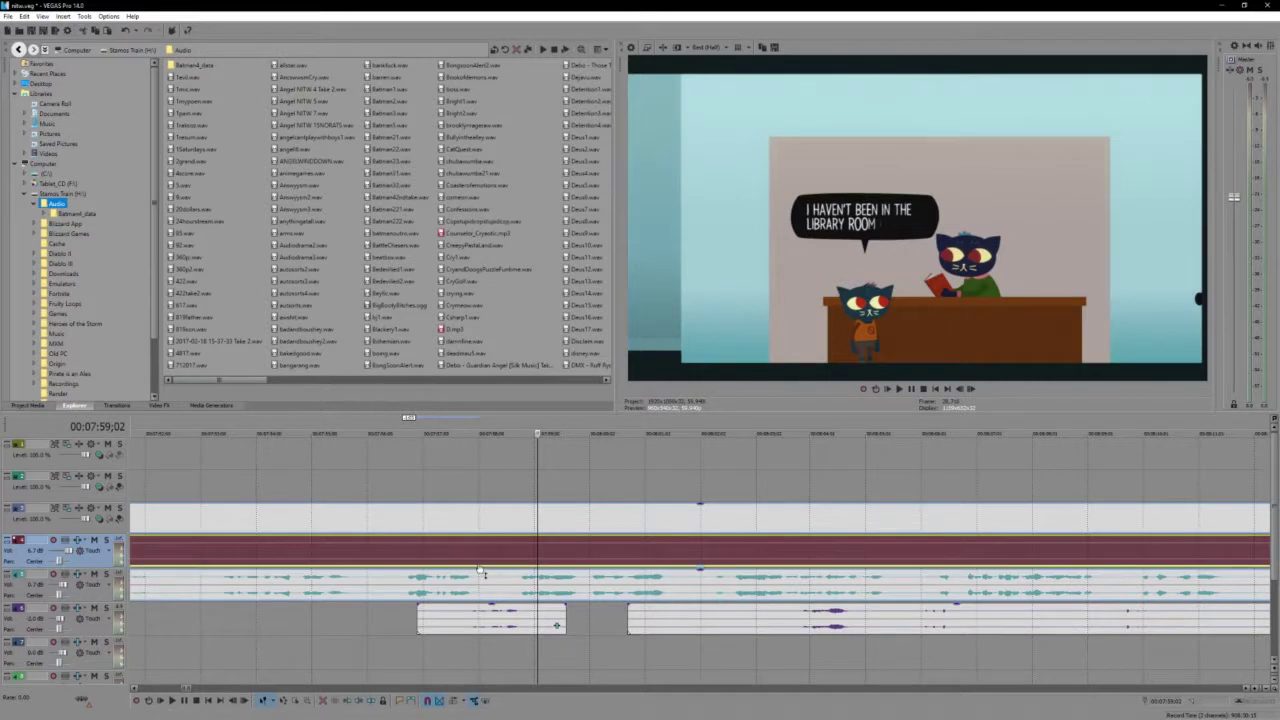
{"action": "left_click", "coordinate": [457, 625]}
{"action": "key", "text": "space"}
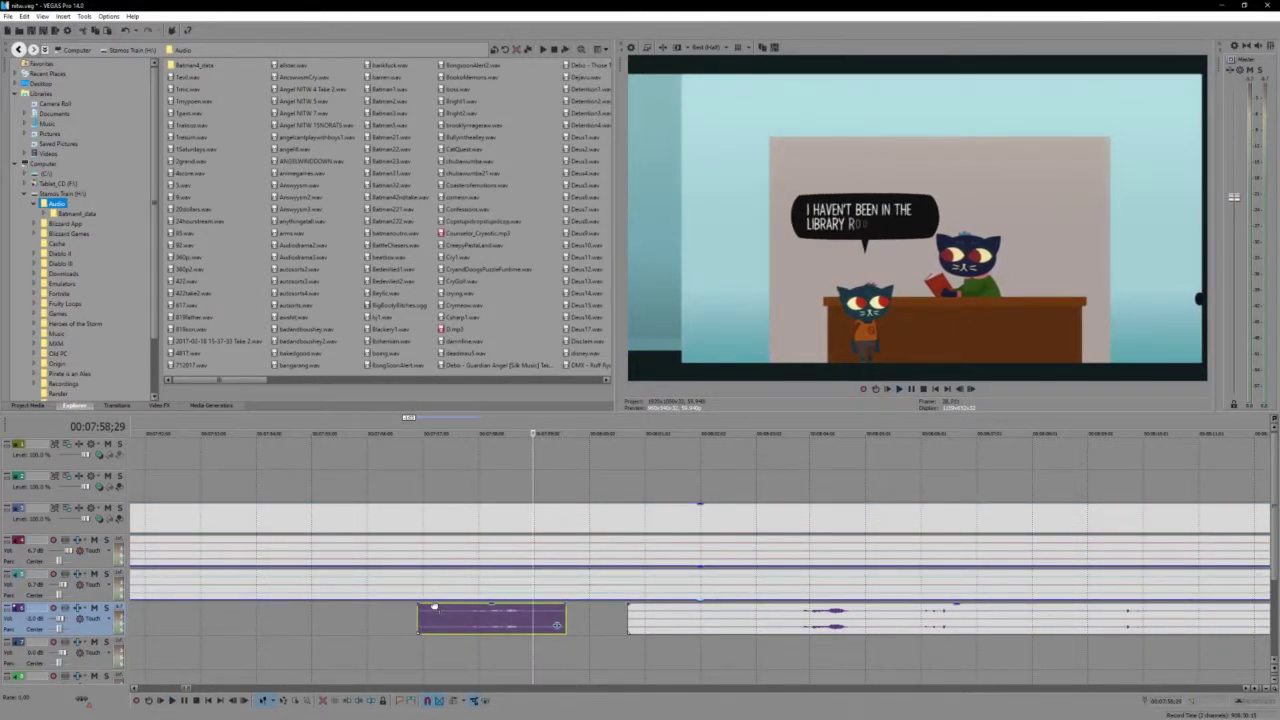
{"action": "left_click", "coordinate": [451, 580]}
{"action": "left_click", "coordinate": [461, 550]}
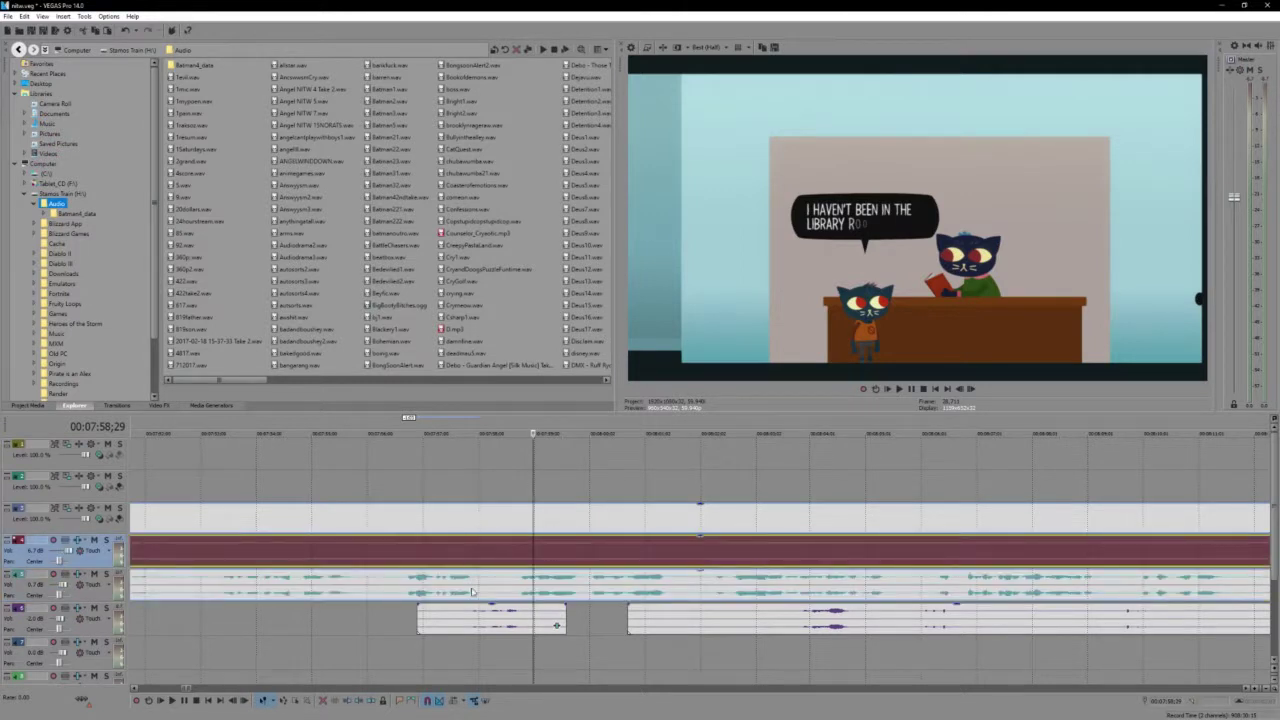
Trim the short purple clip's start to about 00:07:57;22 and play the library dialogue from 00:07:56;17
{"action": "left_click_drag", "start_coordinate": [418, 626], "coordinate": [461, 624]}
{"action": "left_click", "coordinate": [397, 619]}
{"action": "key", "text": "space"}
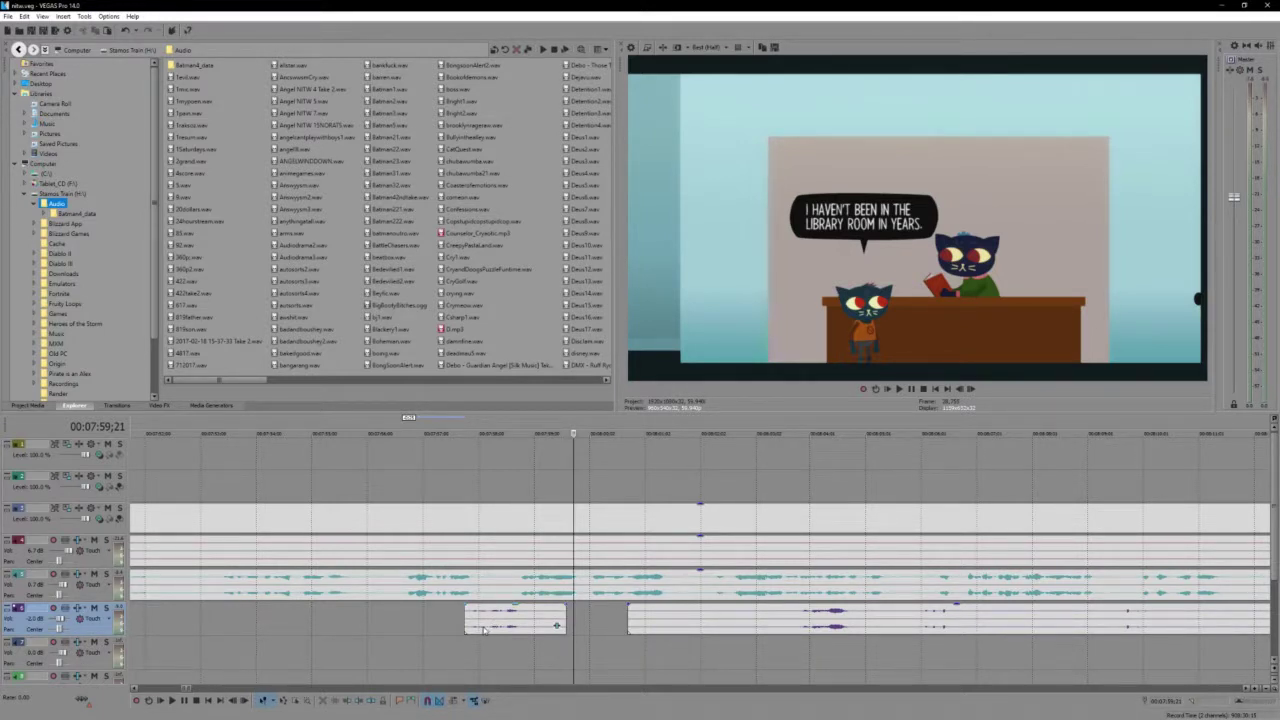
{"action": "left_click", "coordinate": [425, 617]}
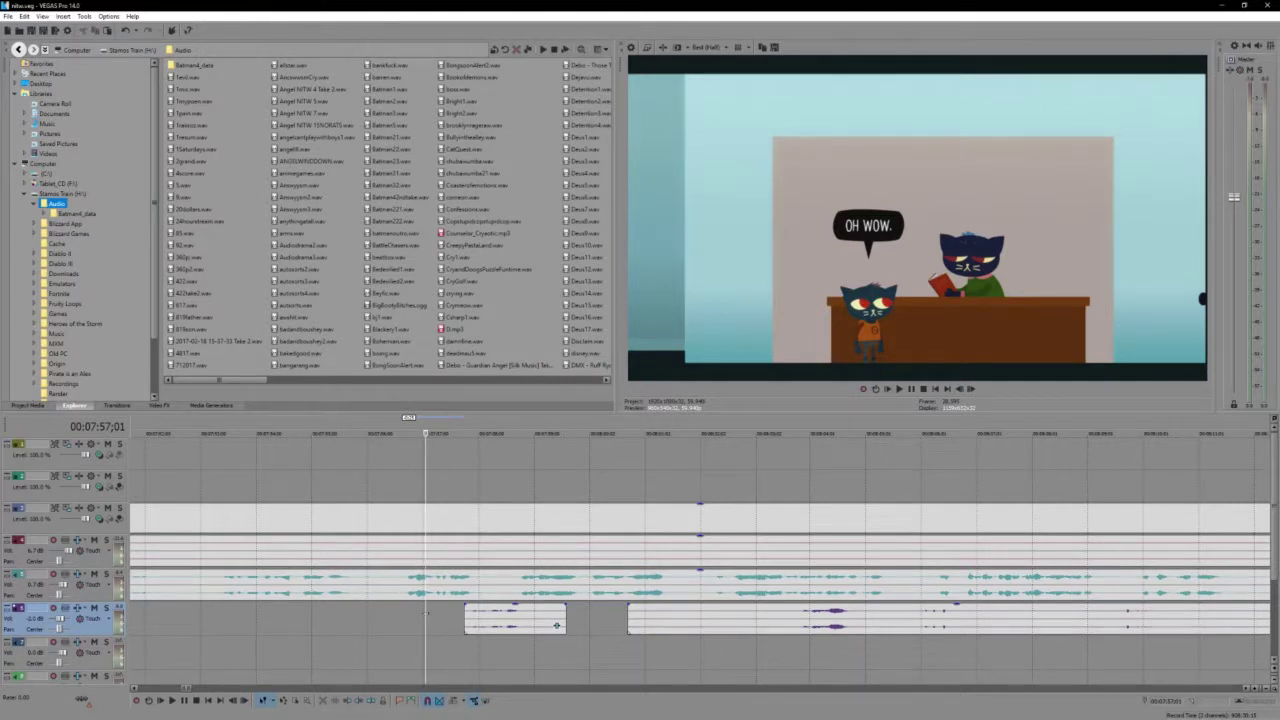
{"action": "left_click", "coordinate": [398, 605]}
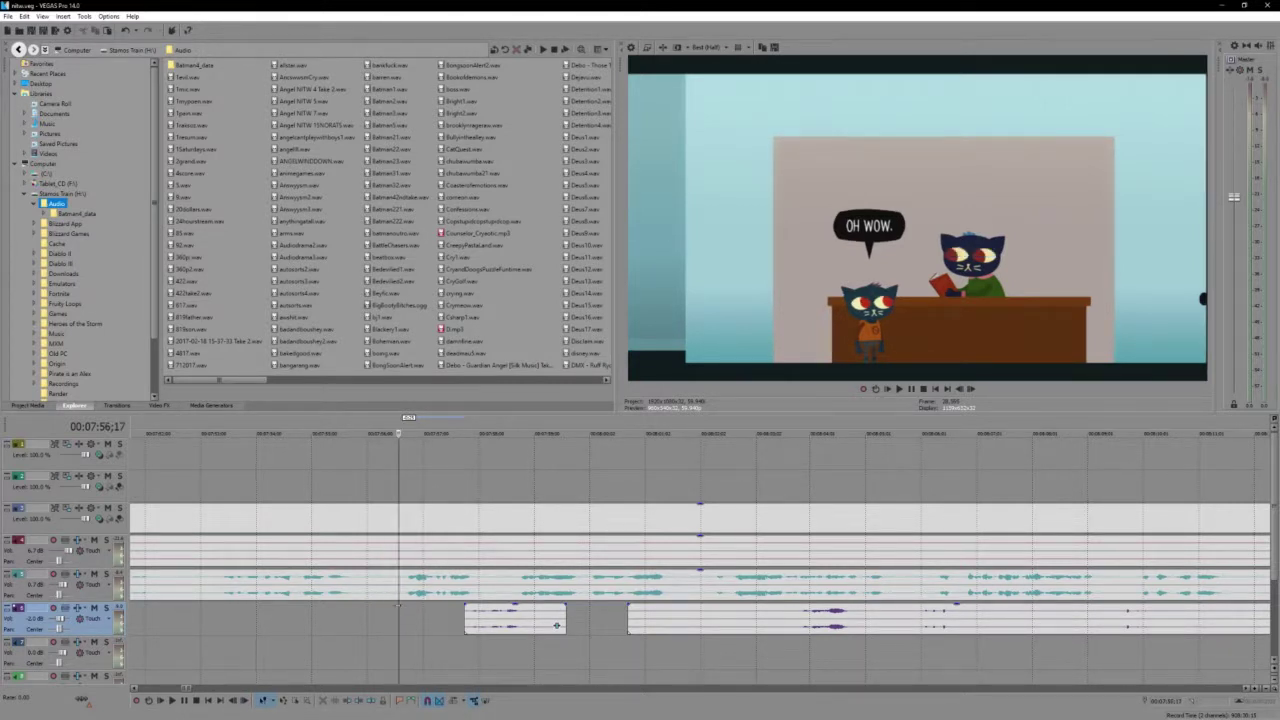
{"action": "key", "text": "space"}
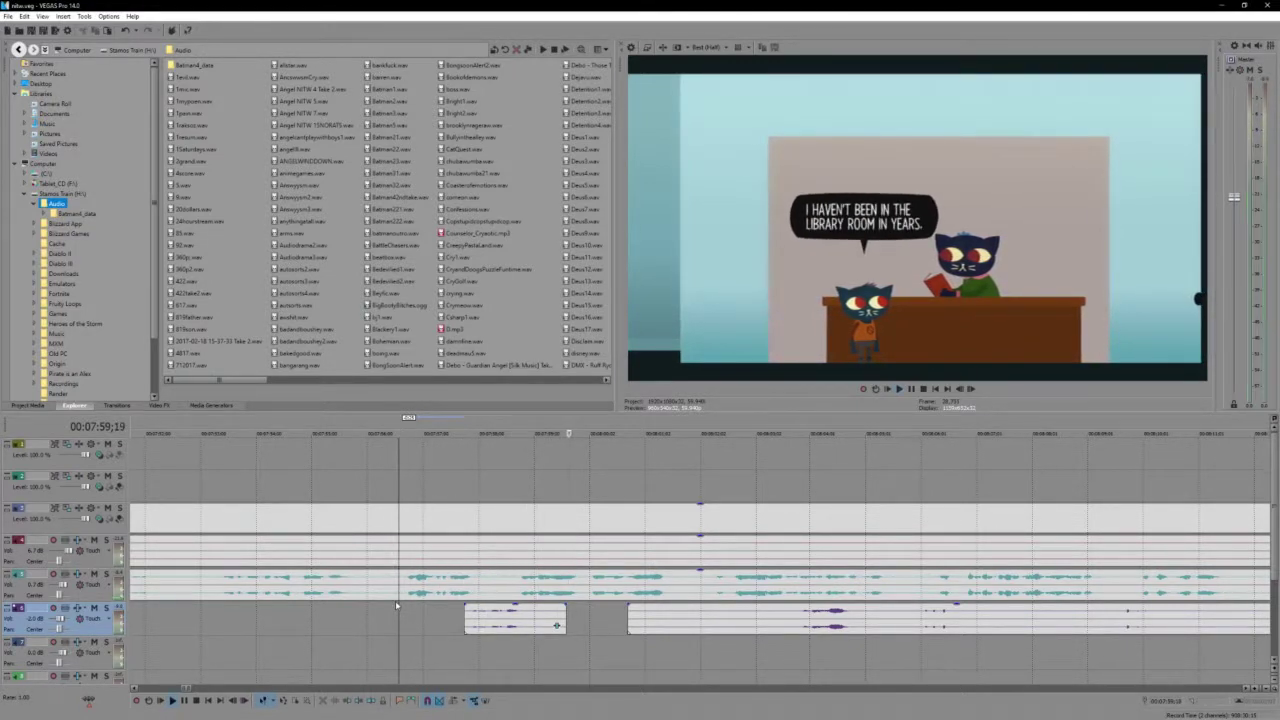
{"action": "key", "text": "Return"}
{"action": "key", "text": "space"}
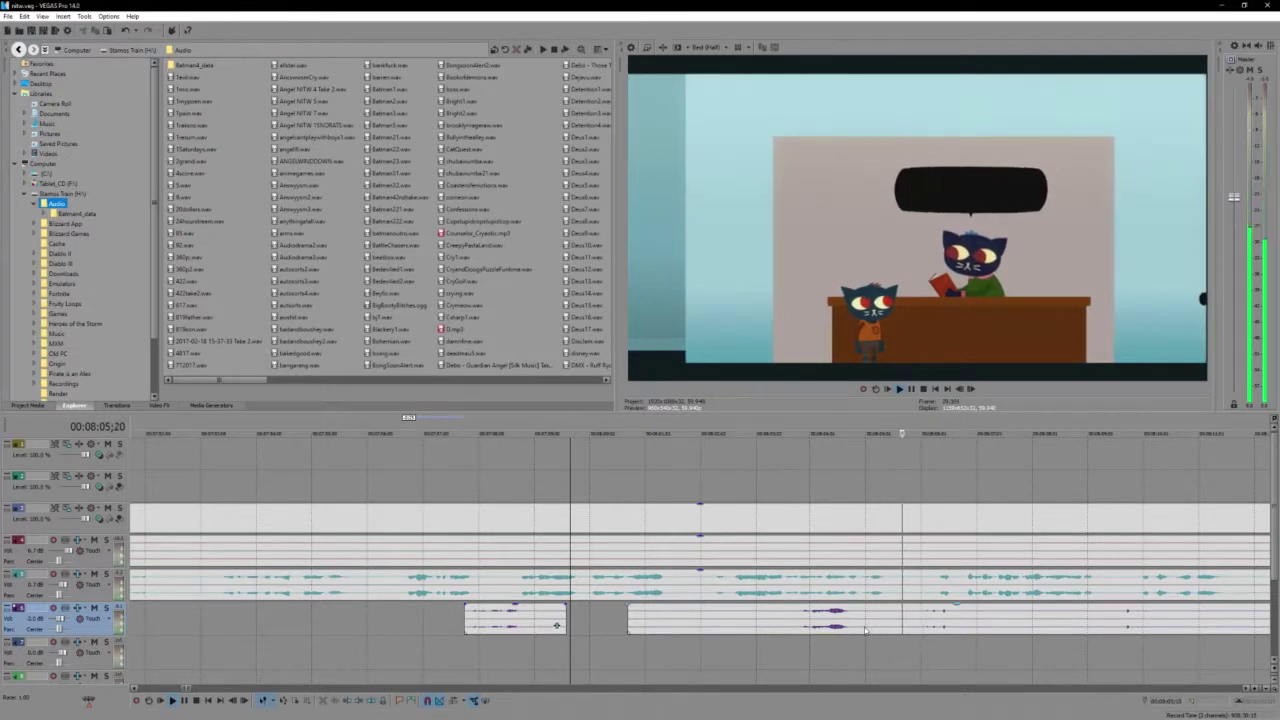
Trim the following purple voice clip's start to about 00:08:05 and play the dialogue around the new start
{"action": "scroll", "coordinate": [866, 630], "scroll_direction": "down", "scroll_amount": 3}
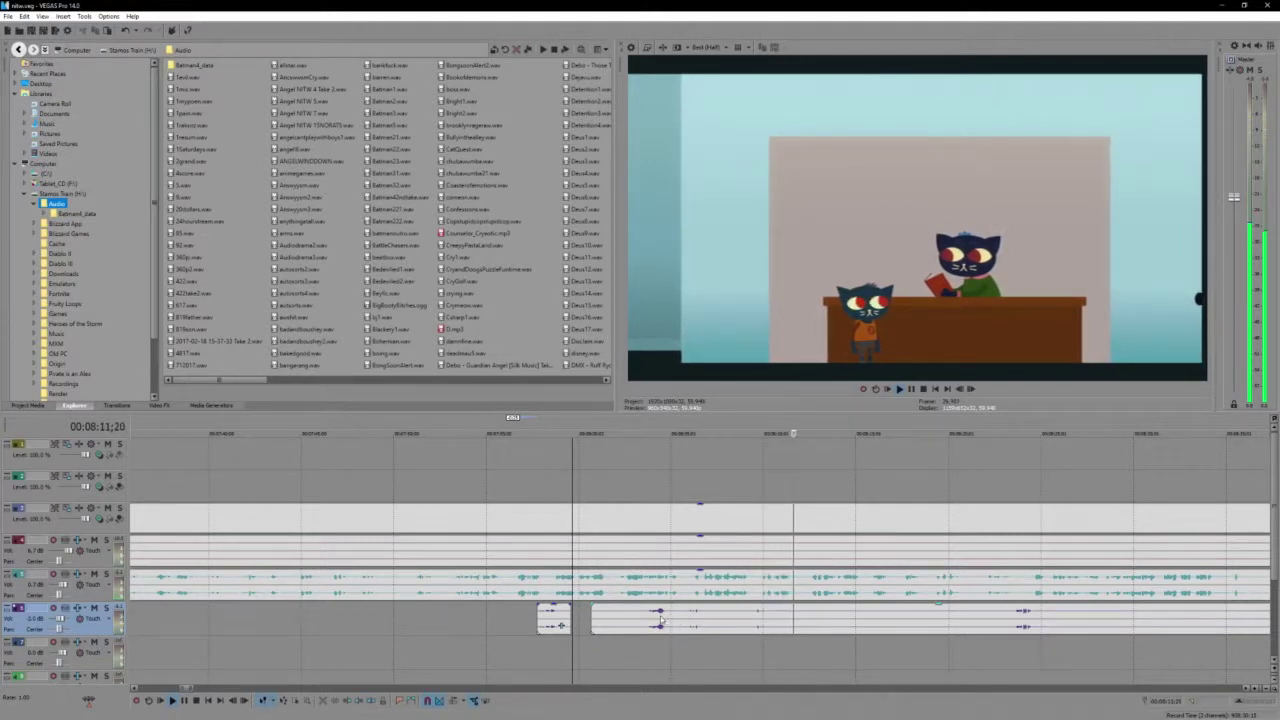
{"action": "left_click", "coordinate": [594, 622]}
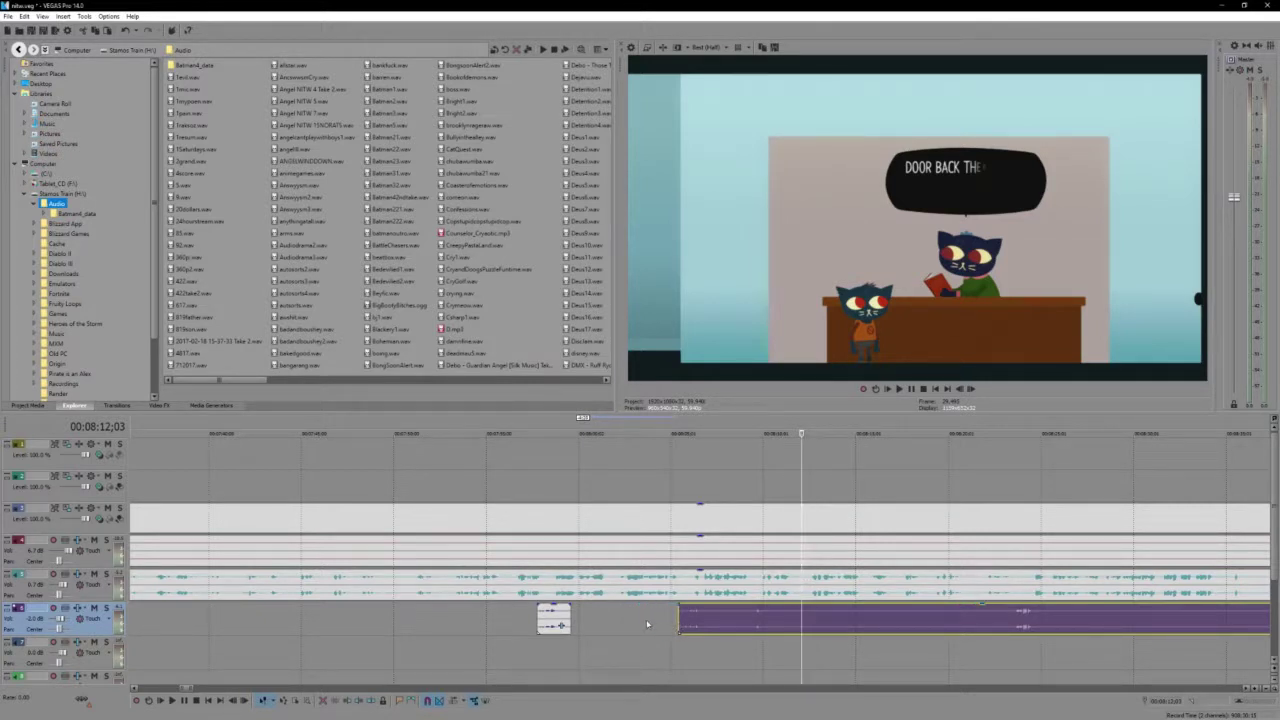
{"action": "left_click", "coordinate": [646, 622]}
{"action": "scroll", "coordinate": [644, 619], "scroll_direction": "up", "scroll_amount": 3}
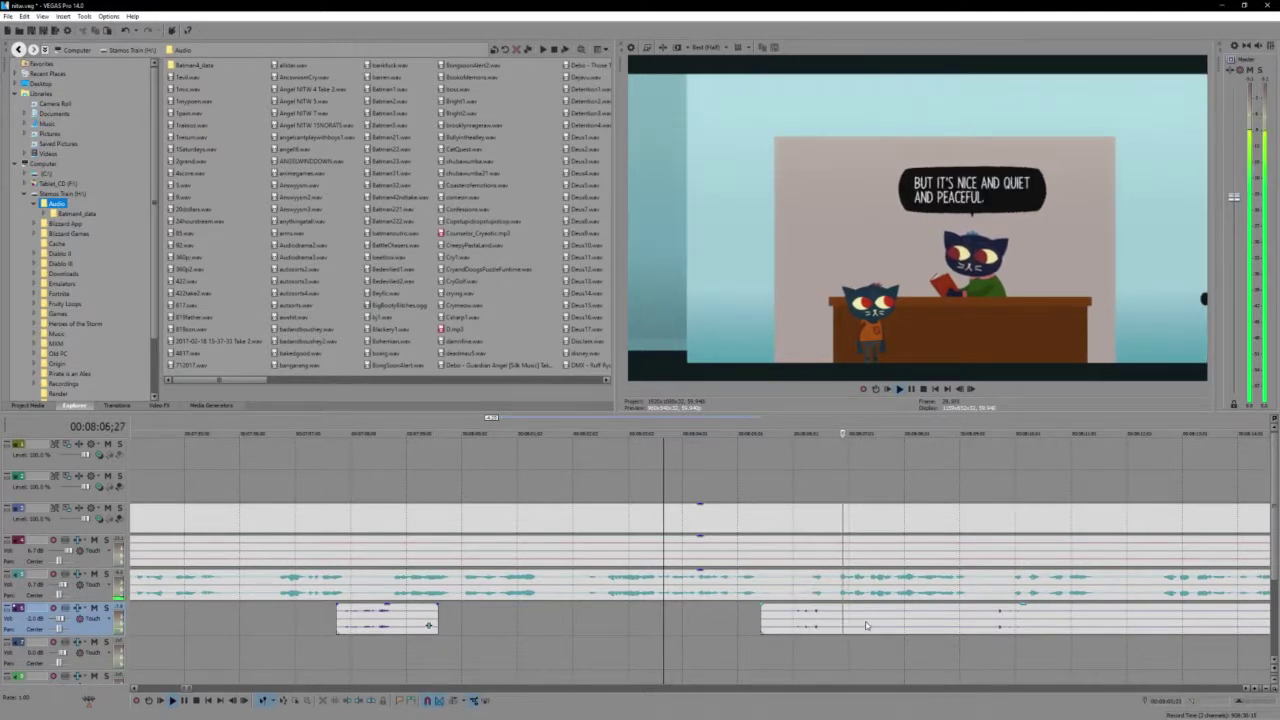
{"action": "scroll", "coordinate": [867, 626], "scroll_direction": "down", "scroll_amount": 3}
{"action": "scroll", "coordinate": [867, 625], "scroll_direction": "down", "scroll_amount": 1}
Play the rest of the library scene through to the character reaching the couch, and examine the upcoming purple voice waveform
{"action": "left_click", "coordinate": [794, 628]}
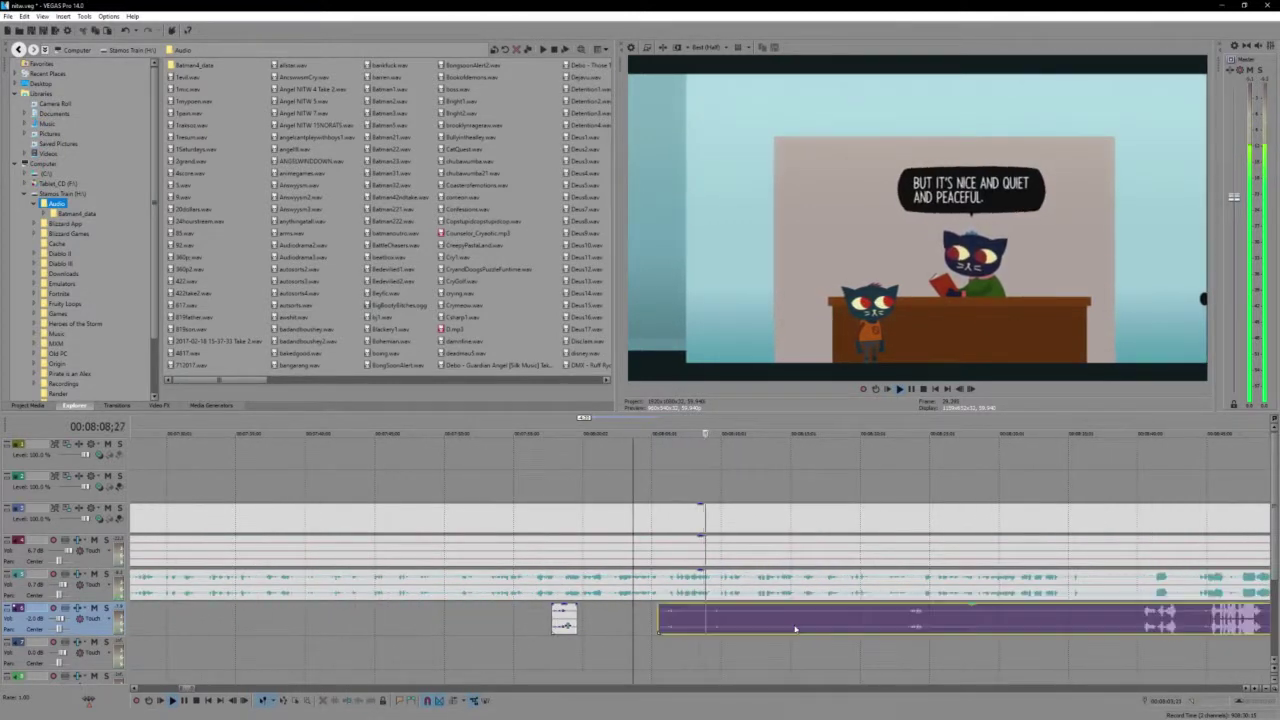
{"action": "scroll", "coordinate": [795, 628], "scroll_direction": "up", "scroll_amount": 1}
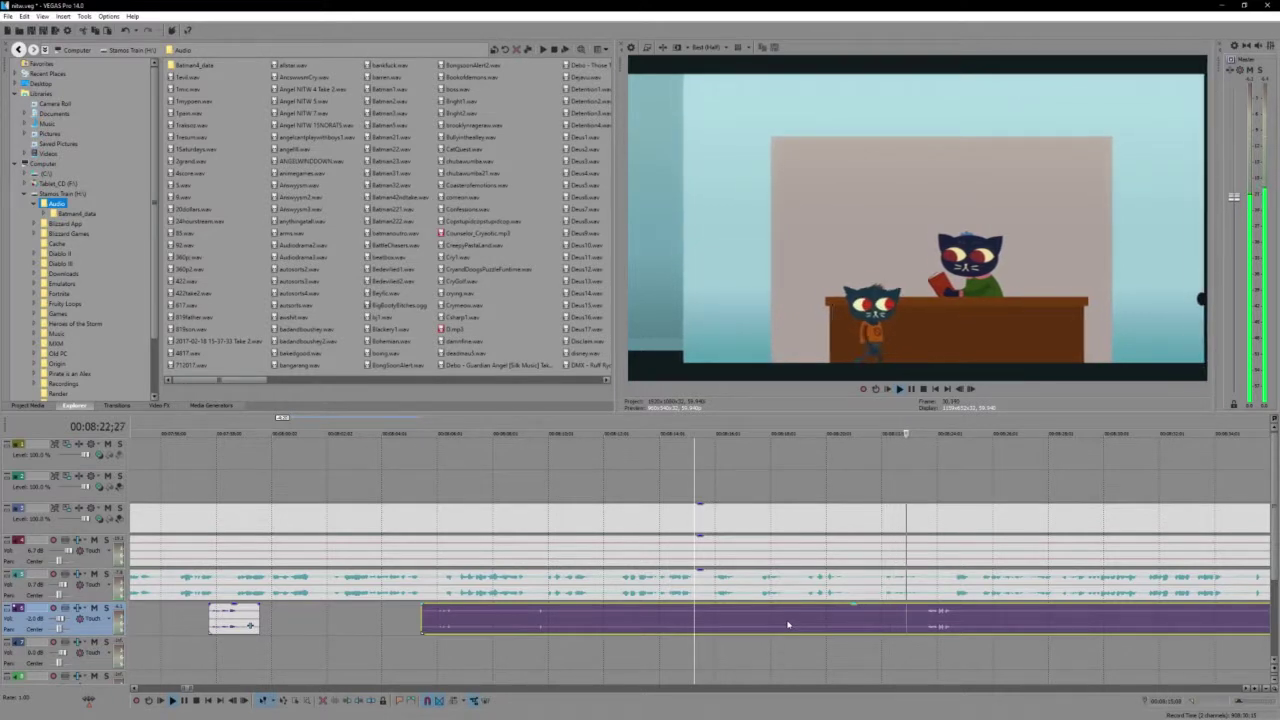
{"action": "scroll", "coordinate": [788, 624], "scroll_direction": "down", "scroll_amount": 3}
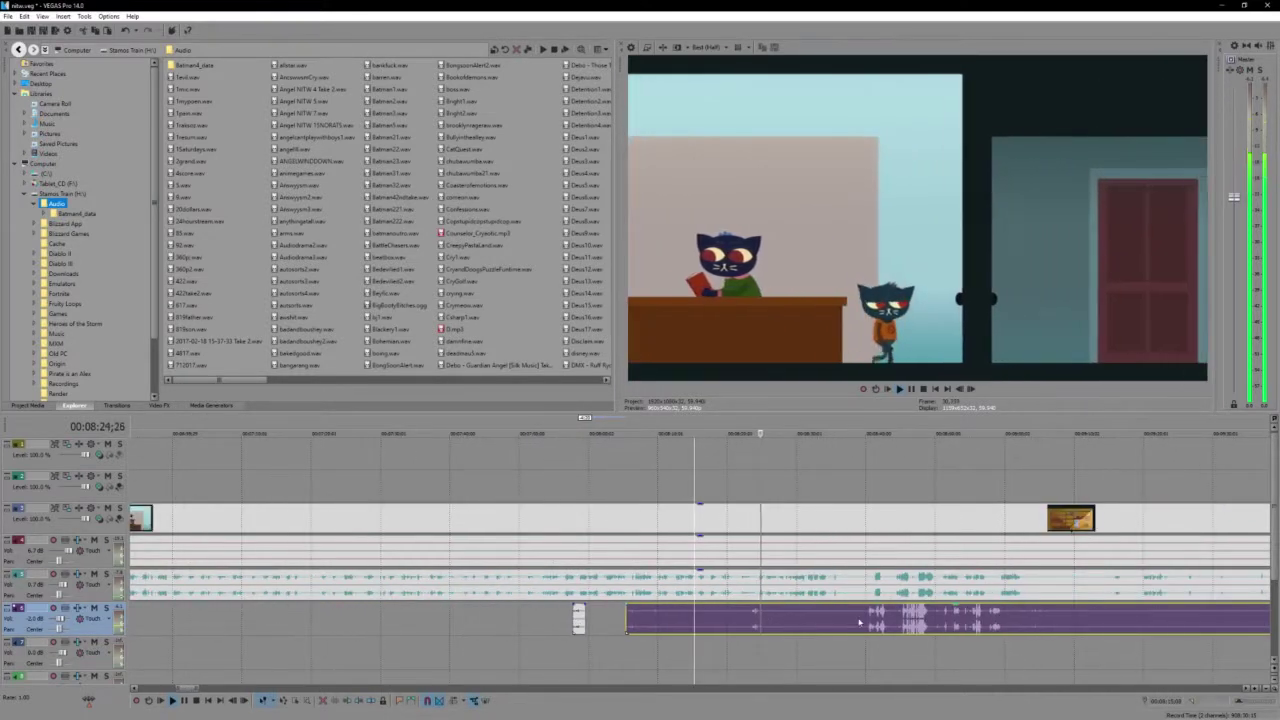
{"action": "scroll", "coordinate": [858, 622], "scroll_direction": "up", "scroll_amount": 3}
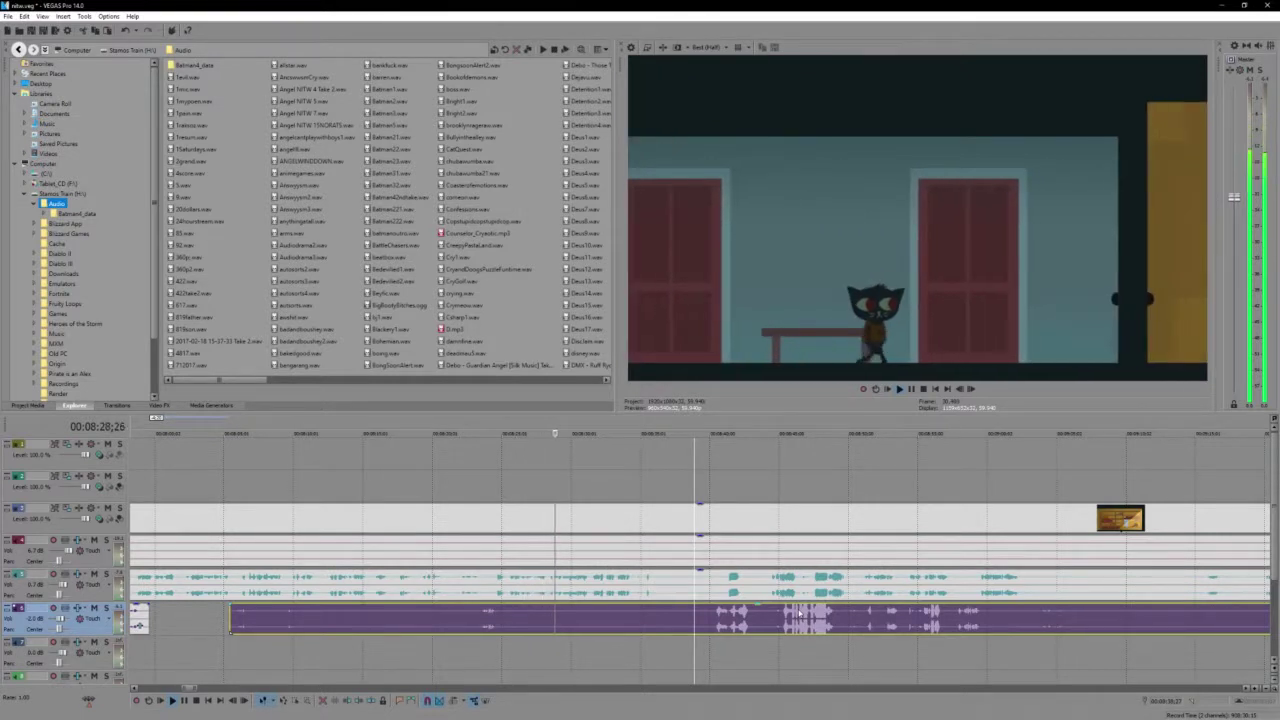
{"action": "left_click", "coordinate": [880, 622]}
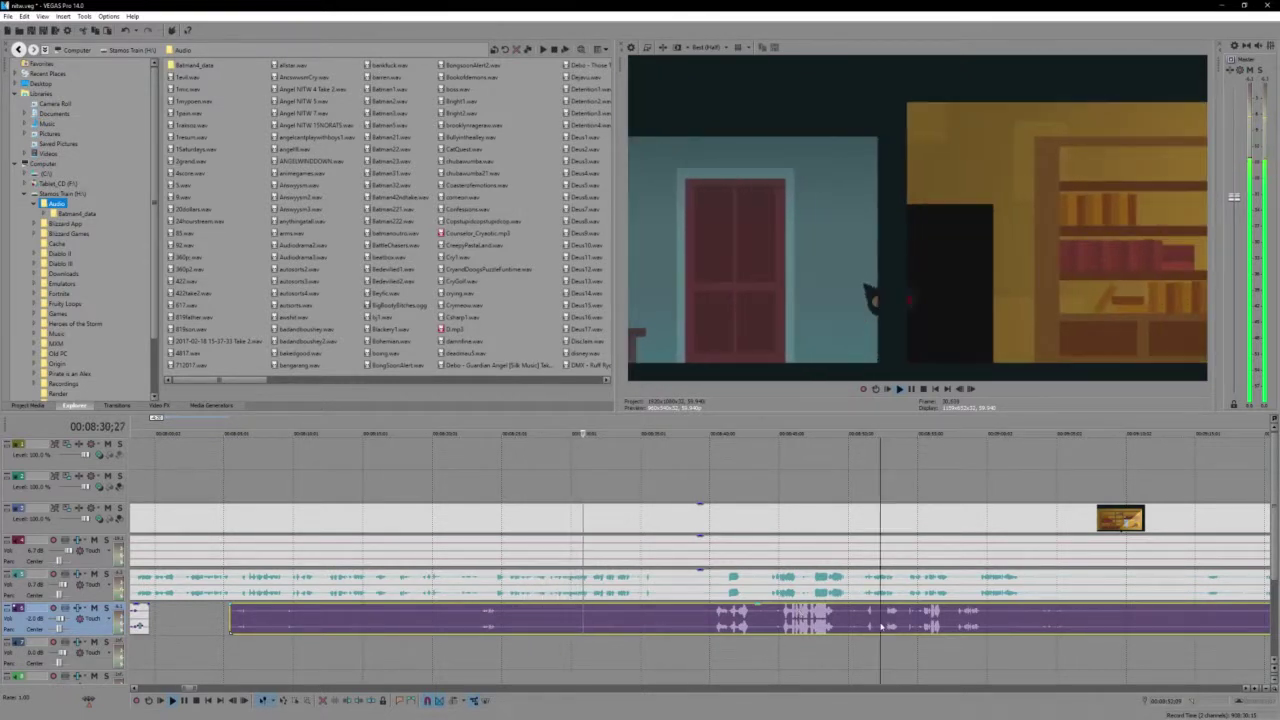
{"action": "scroll", "coordinate": [880, 622], "scroll_direction": "up", "scroll_amount": 3}
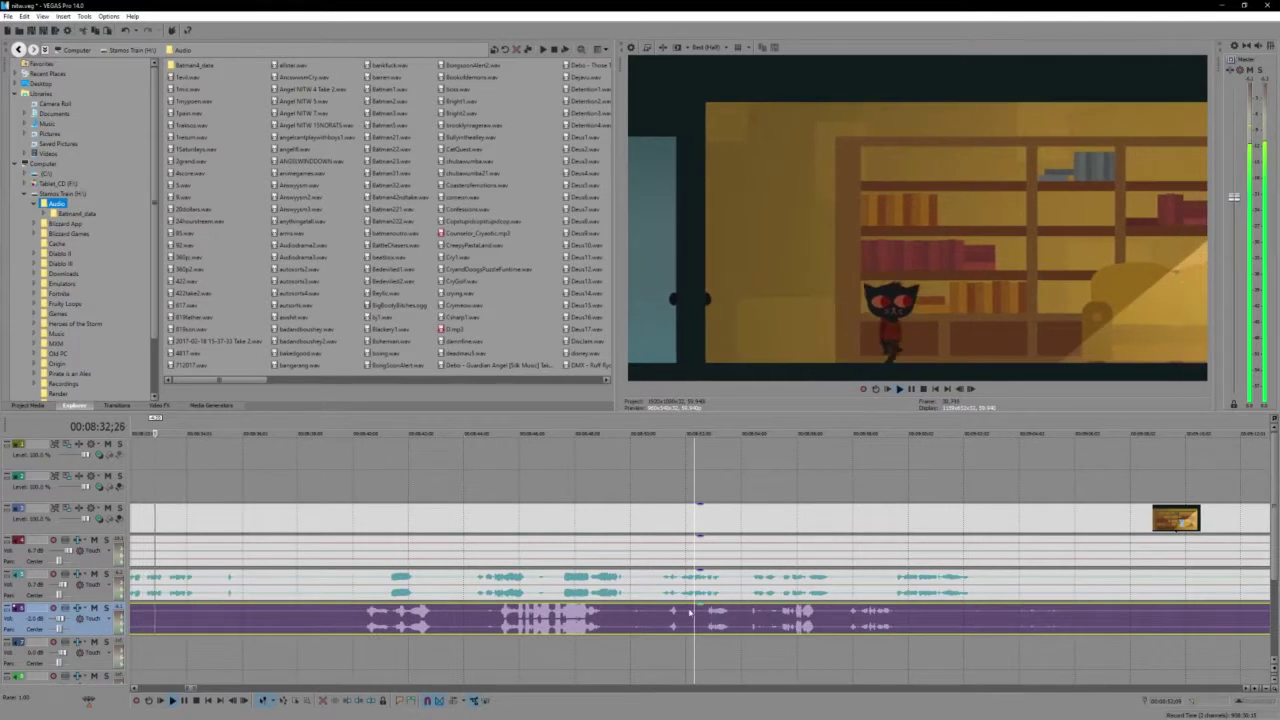
{"action": "scroll", "coordinate": [766, 617], "scroll_direction": "up", "scroll_amount": 1}
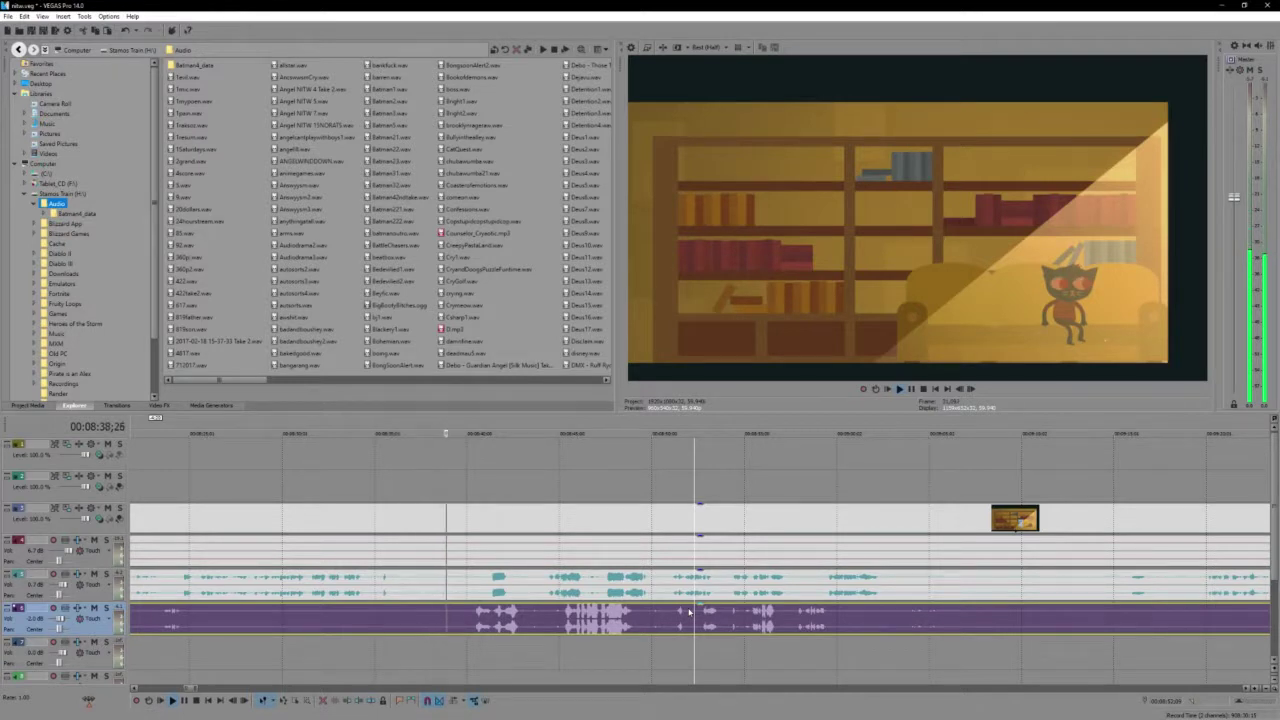
Split the purple voice clip at 00:08:40;07 and 00:08:49;17 to isolate the loud voice section
{"action": "left_click", "coordinate": [470, 614]}
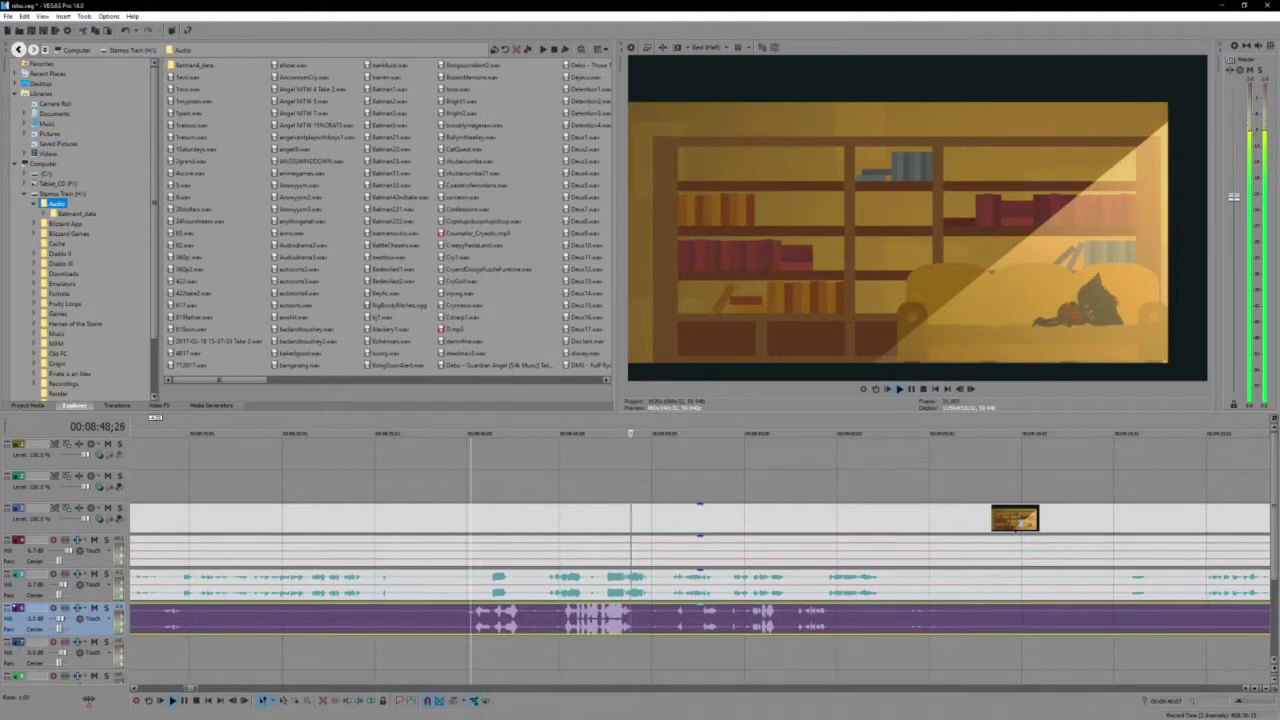
{"action": "key", "text": "s"}
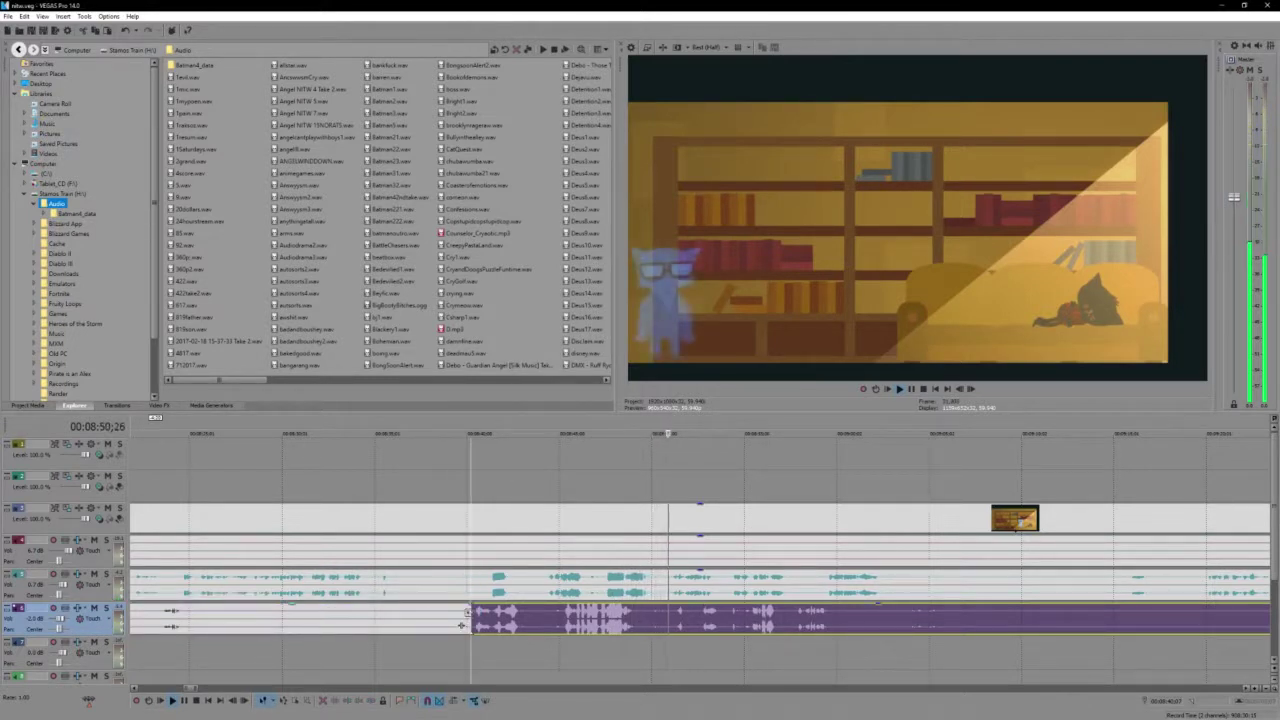
{"action": "left_click", "coordinate": [644, 620]}
{"action": "key", "text": "s"}
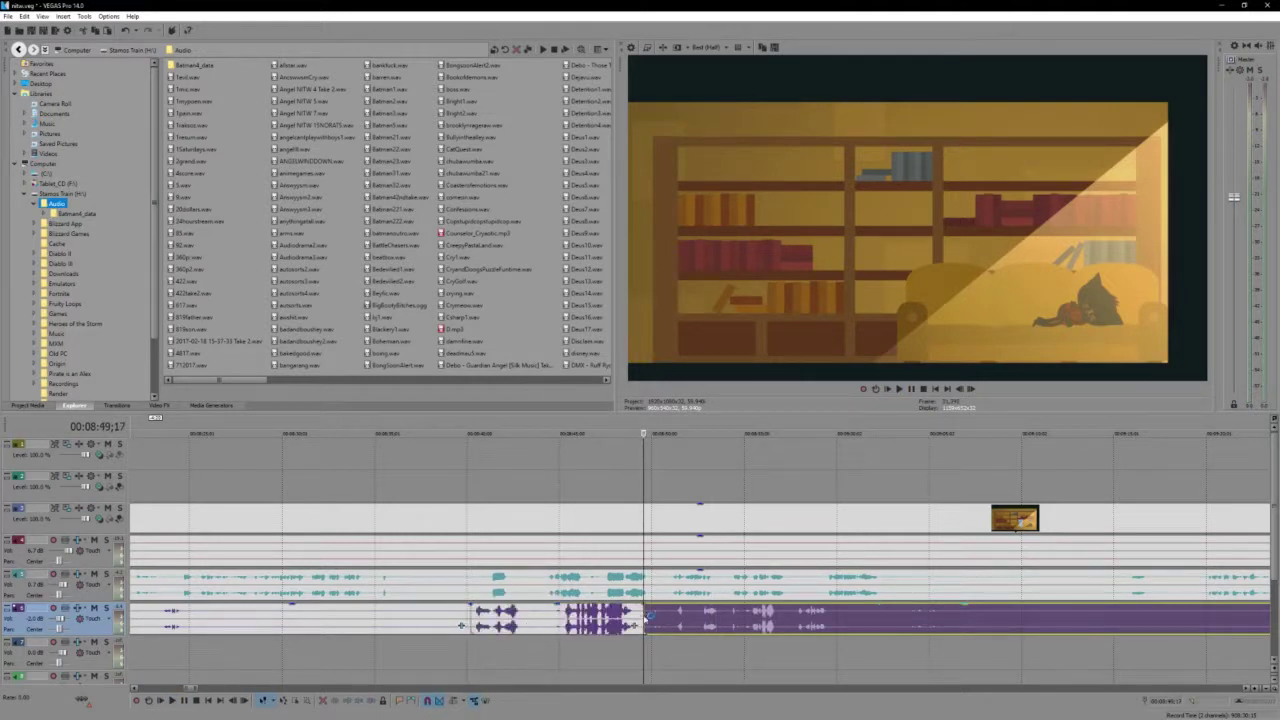
Set the isolated purple clip's time stretch/pitch shift method to Classic, enter a negative pitch change, and play it from its start
{"action": "left_click", "coordinate": [582, 615]}
{"action": "right_click", "coordinate": [582, 615]}
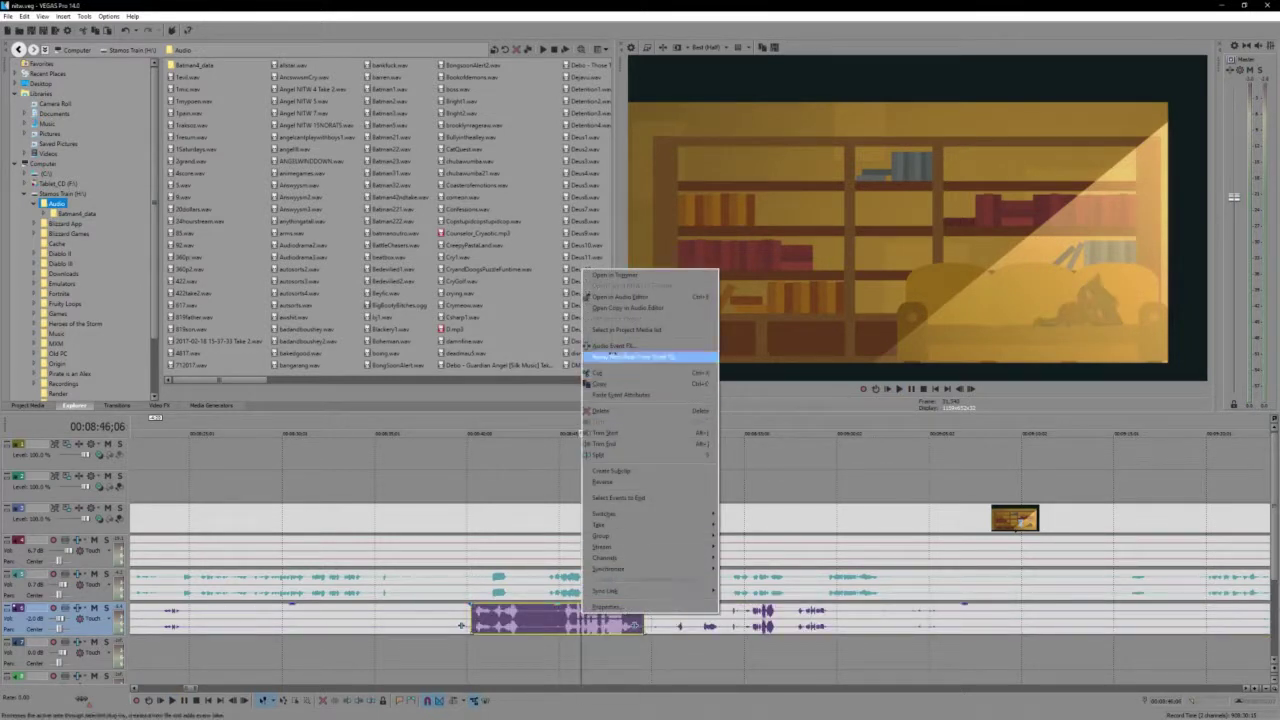
{"action": "left_click", "coordinate": [605, 607]}
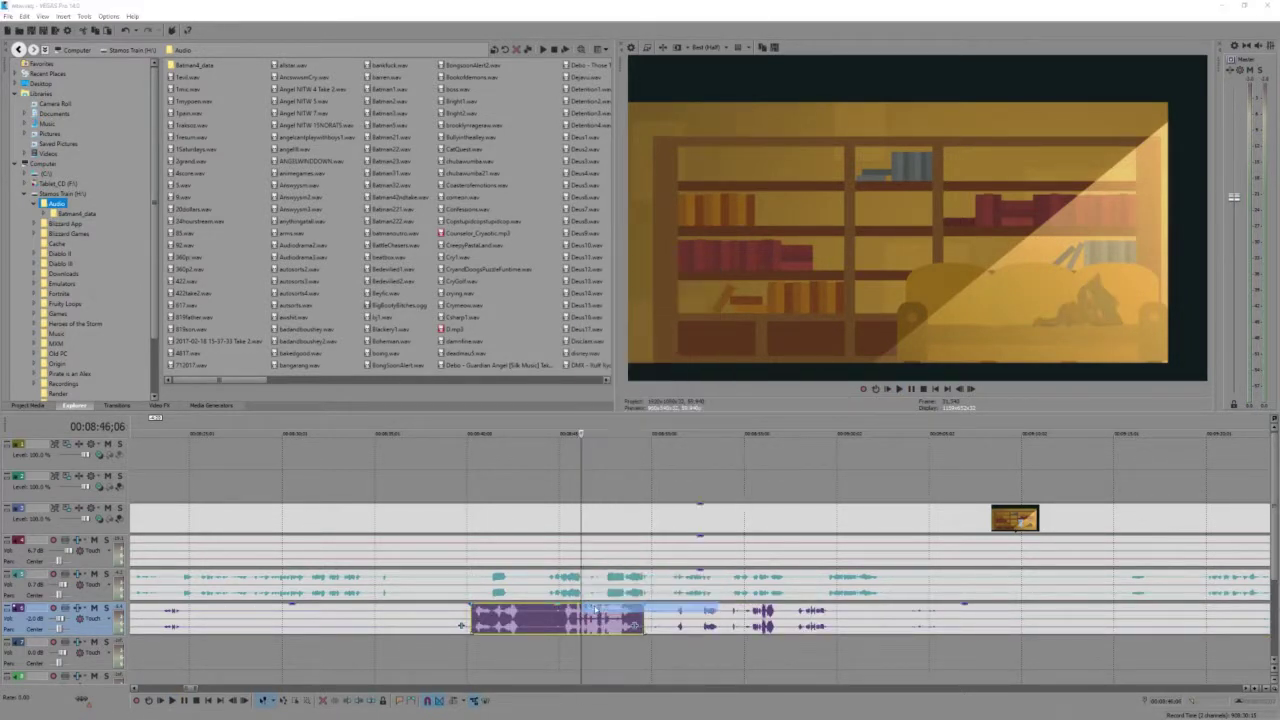
{"action": "left_click", "coordinate": [623, 274]}
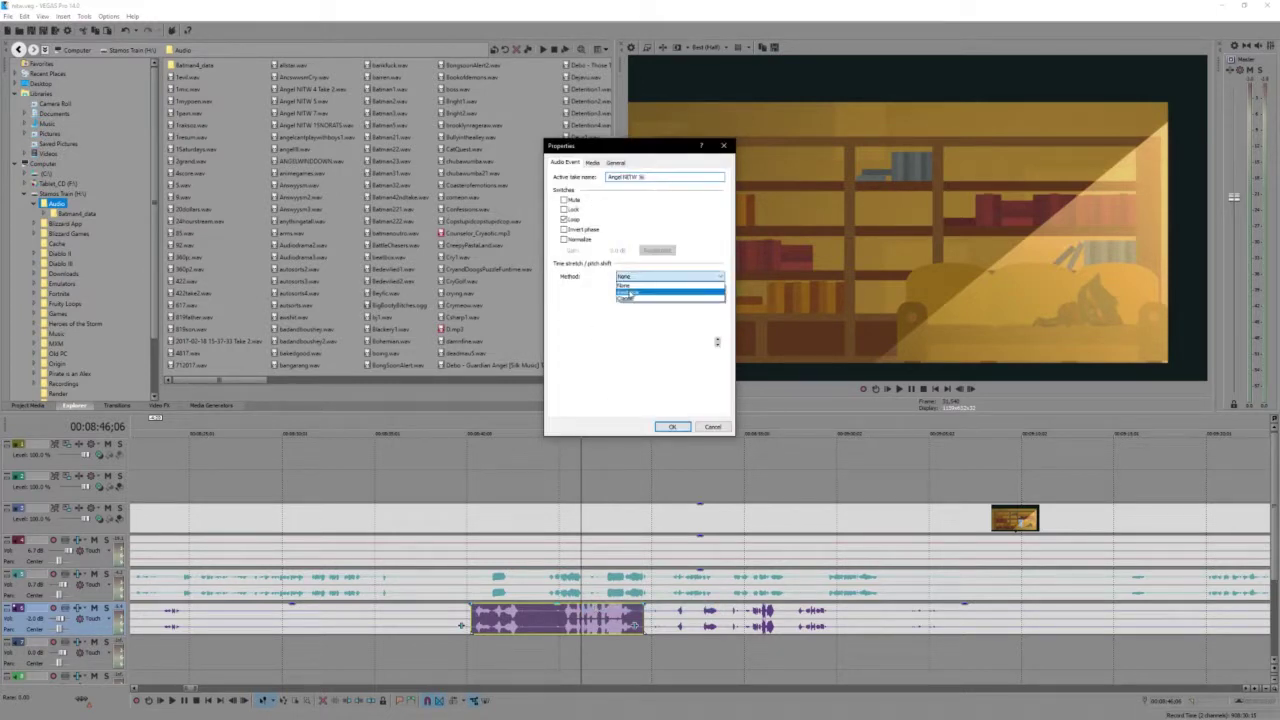
{"action": "left_click", "coordinate": [636, 299]}
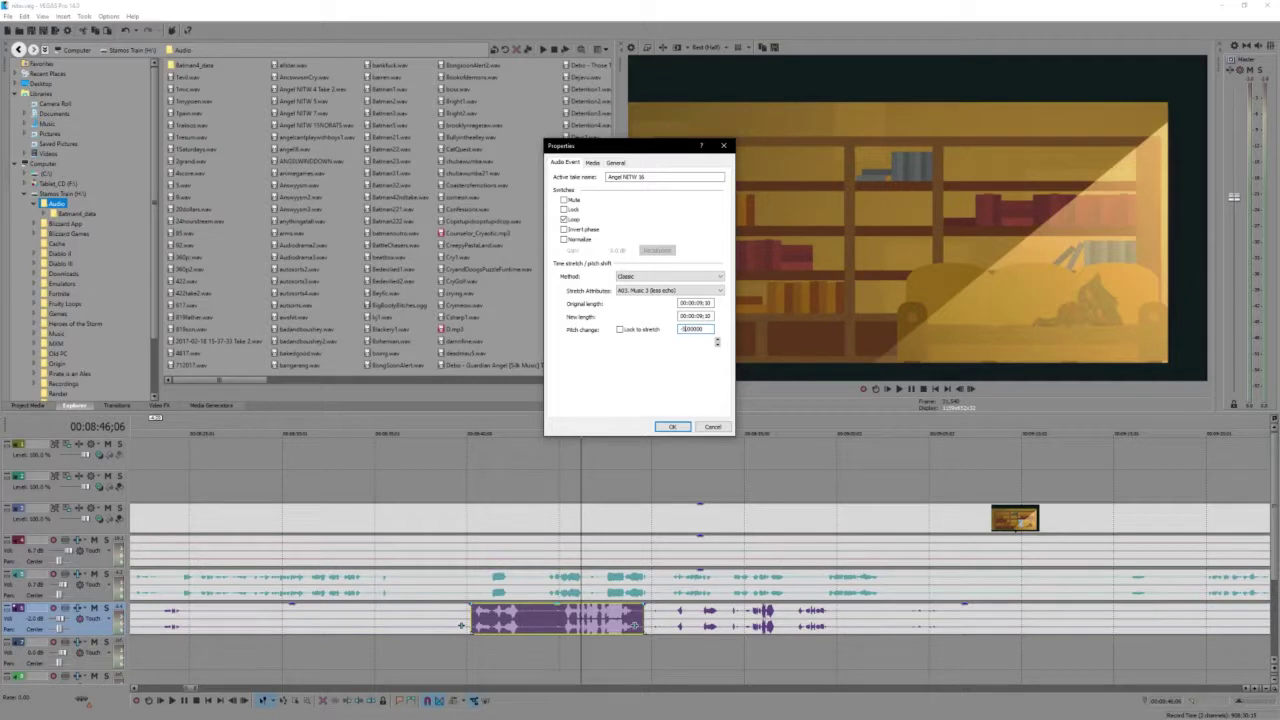
{"action": "key", "text": "Return"}
{"action": "left_click", "coordinate": [466, 608]}
{"action": "key", "text": "space"}
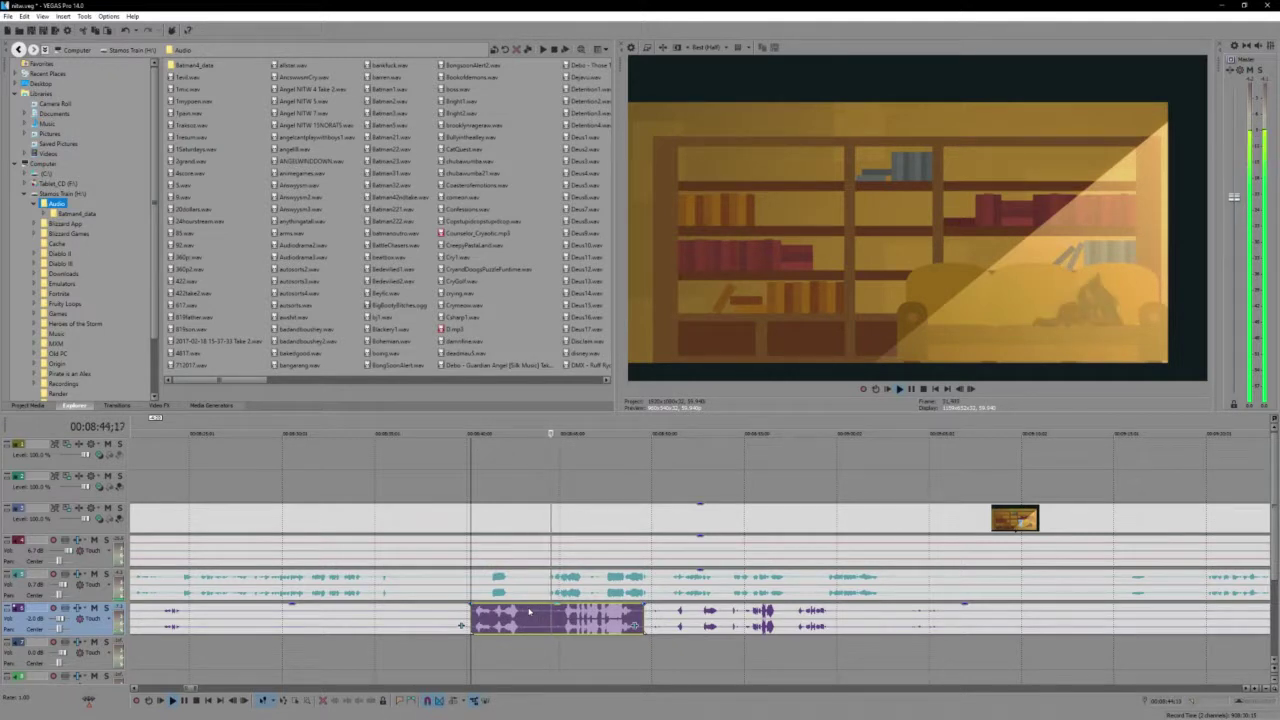
Select the purple voice clip after the 00:08:49;17 split and play the couch scene onward
{"action": "left_click", "coordinate": [655, 620]}
{"action": "scroll", "coordinate": [655, 620], "scroll_direction": "up", "scroll_amount": 2}
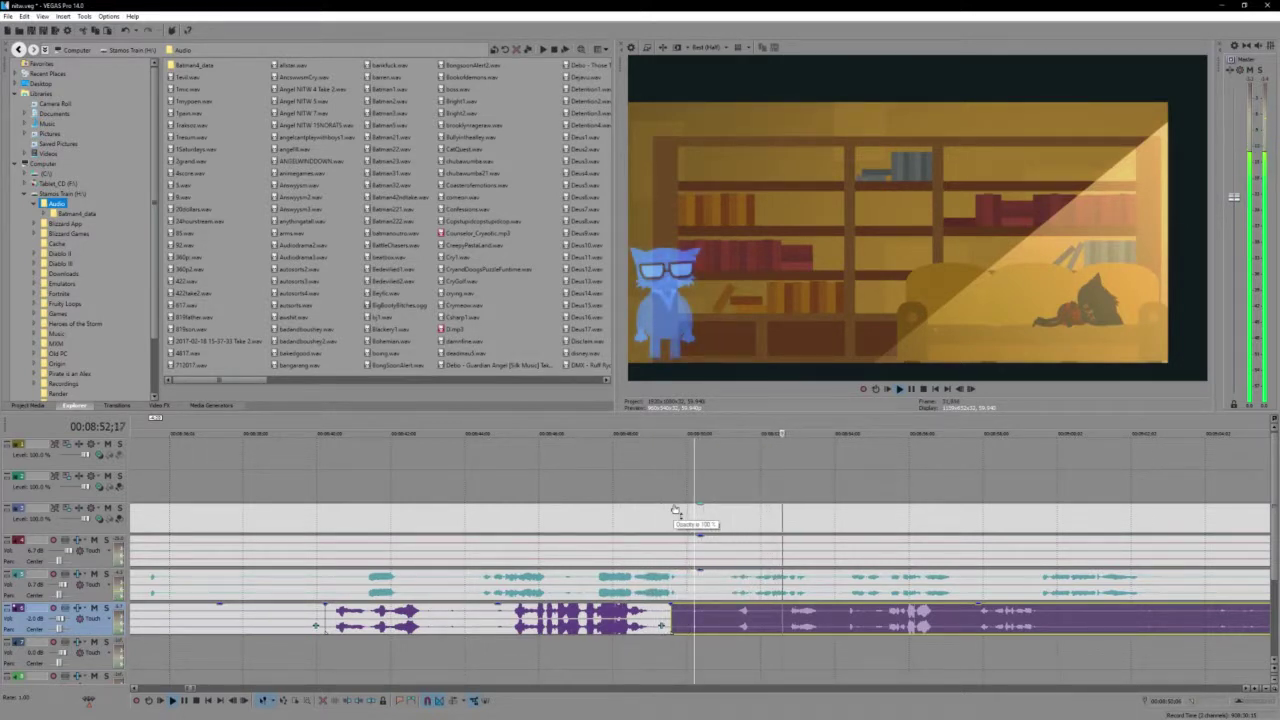
{"action": "scroll", "coordinate": [675, 510], "scroll_direction": "down", "scroll_amount": 2}
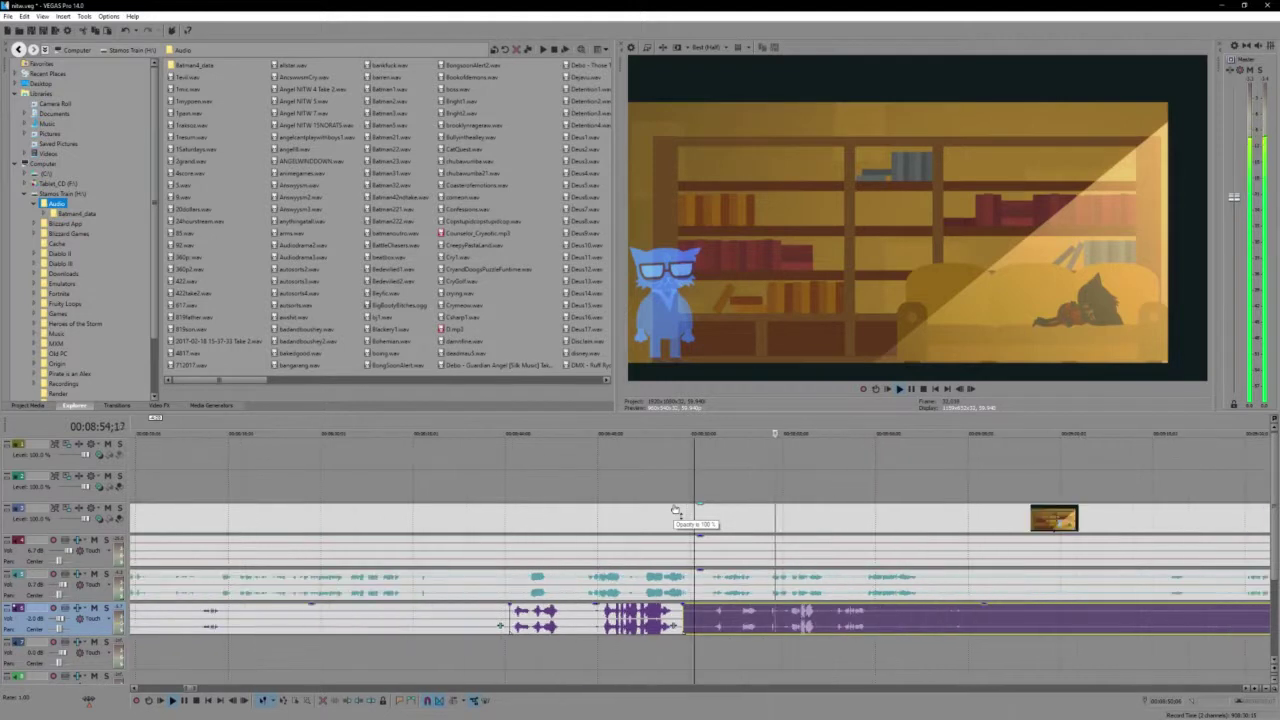
{"action": "scroll", "coordinate": [799, 615], "scroll_direction": "down", "scroll_amount": 1}
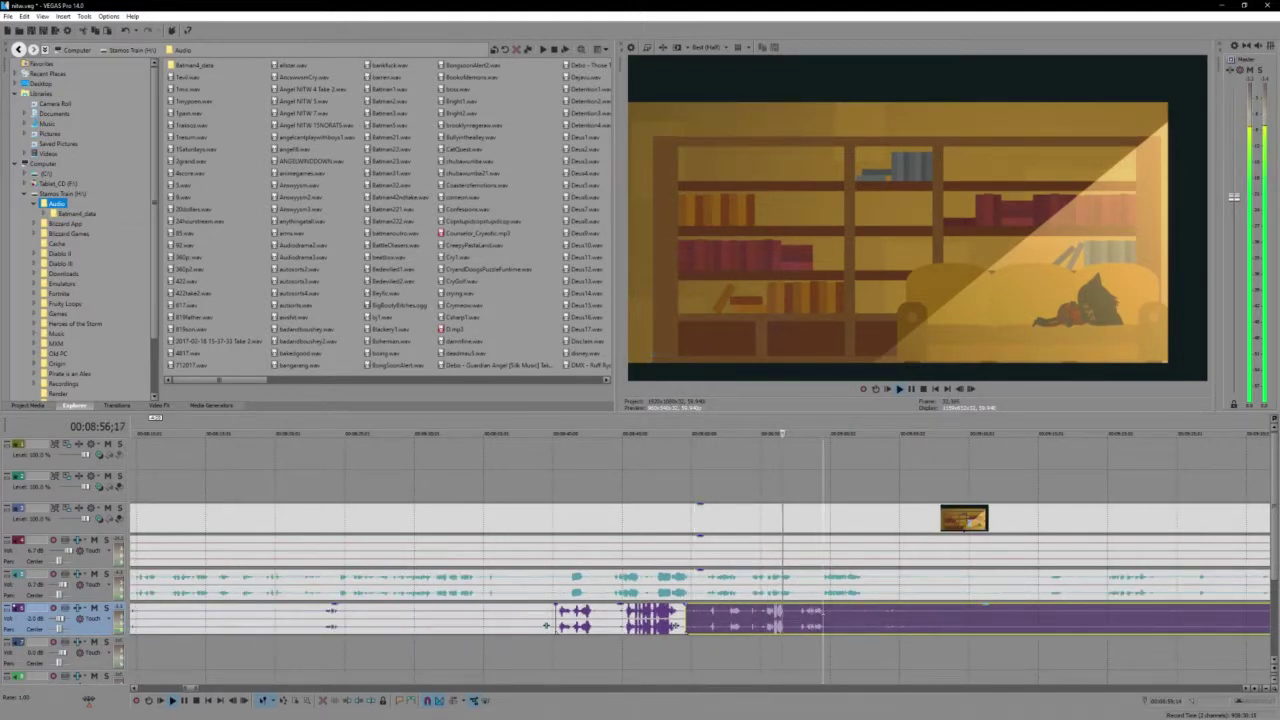
Play the couch scene onward from 00:08:56 and examine the purple voice waveform for remaining lines
{"action": "scroll", "coordinate": [747, 609], "scroll_direction": "up", "scroll_amount": 3}
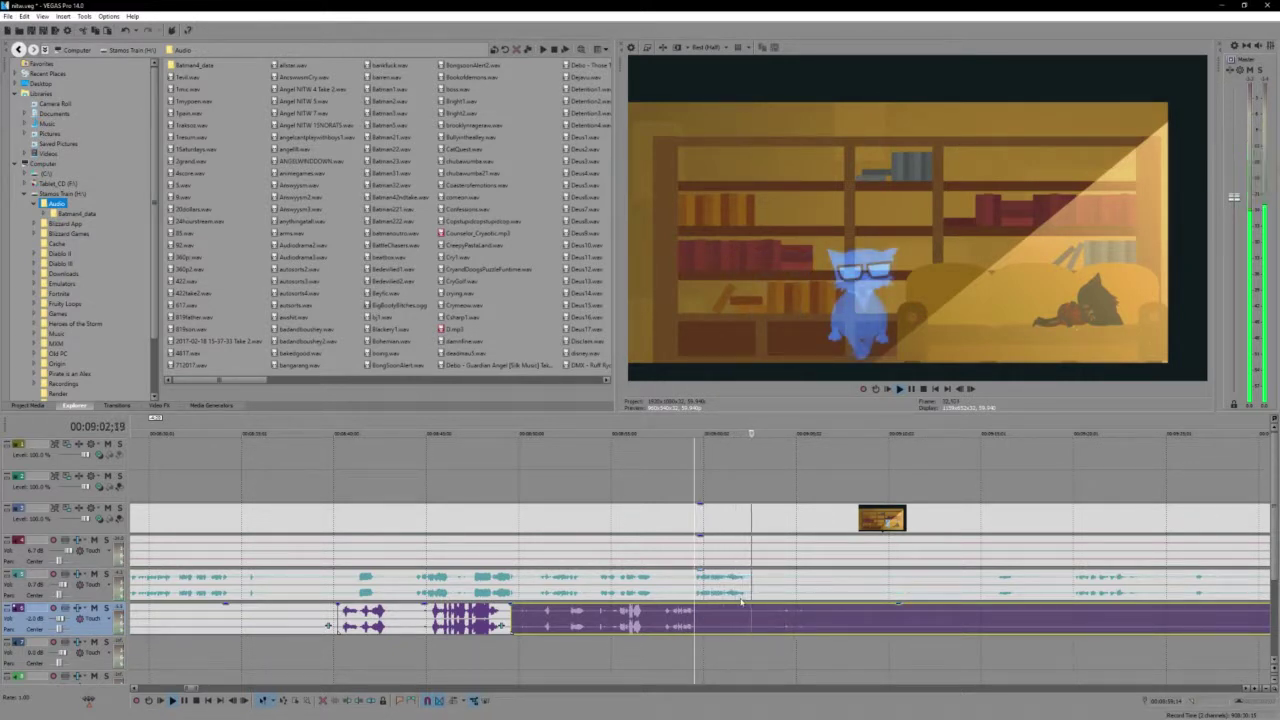
{"action": "scroll", "coordinate": [741, 601], "scroll_direction": "down", "scroll_amount": 2}
{"action": "left_click", "coordinate": [798, 623]}
{"action": "scroll", "coordinate": [799, 623], "scroll_direction": "up", "scroll_amount": 1}
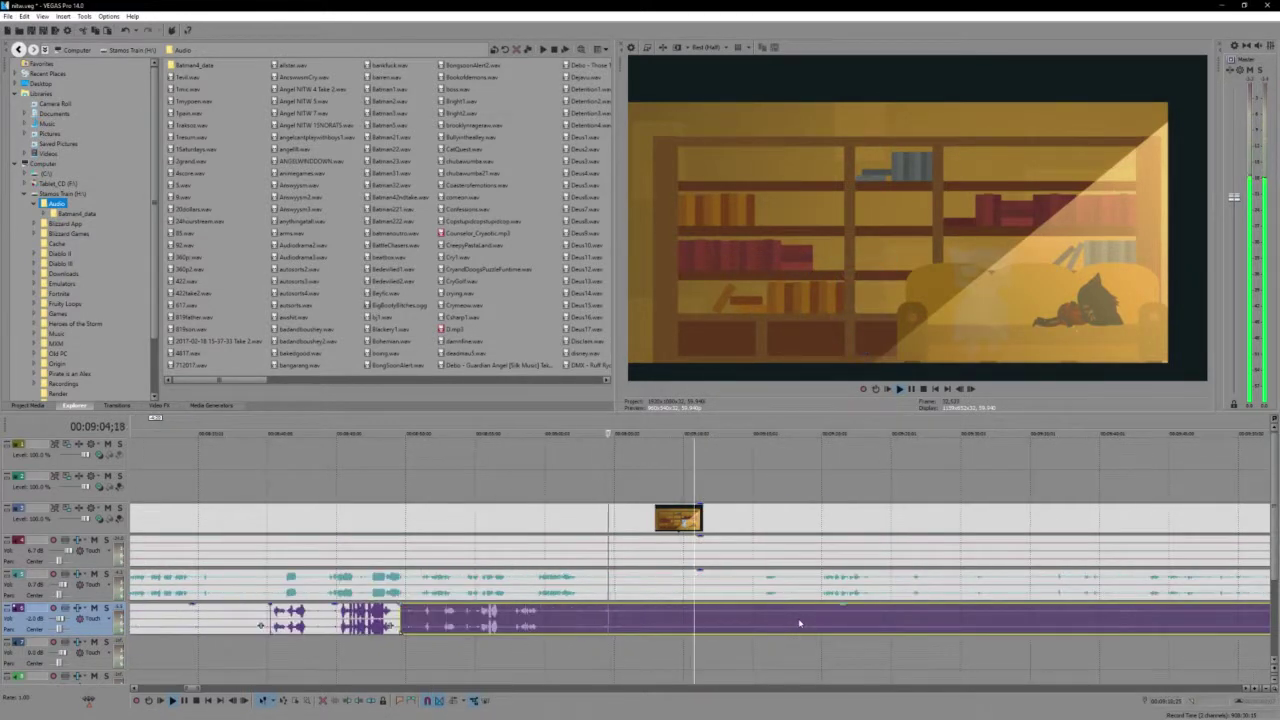
{"action": "key", "text": "space"}
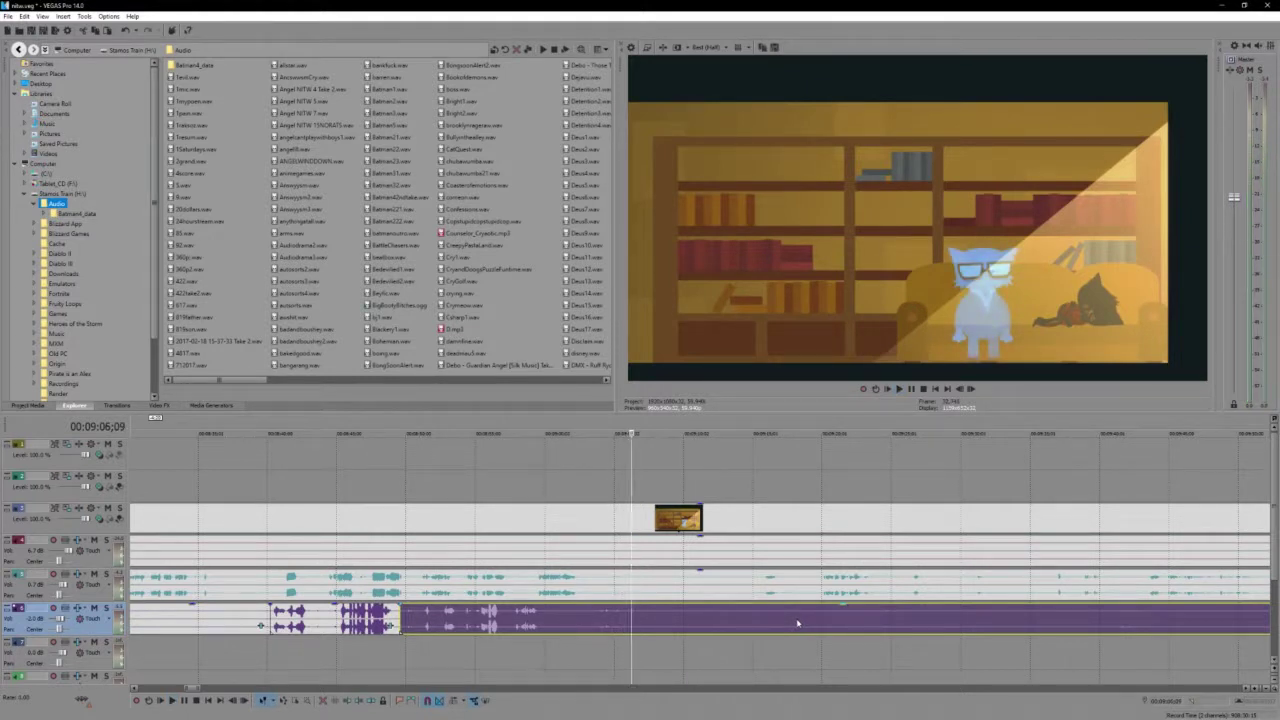
{"action": "key", "text": "space"}
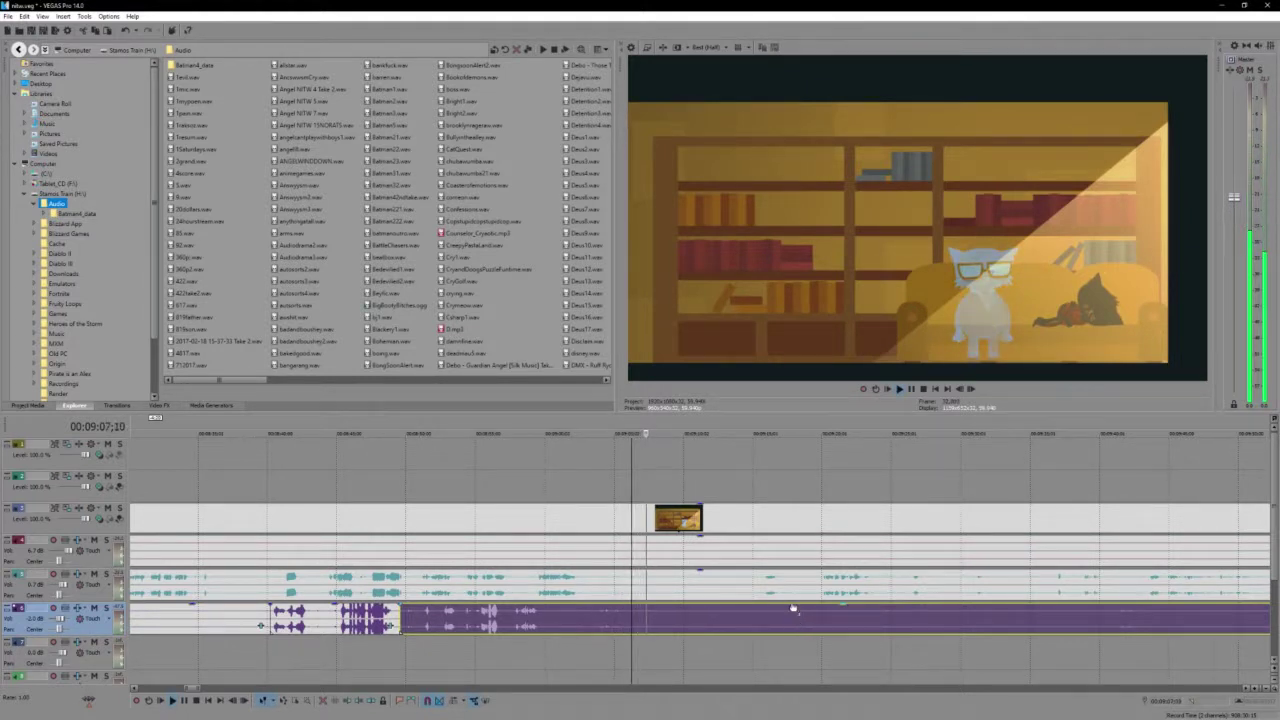
{"action": "scroll", "coordinate": [795, 620], "scroll_direction": "down", "scroll_amount": 5}
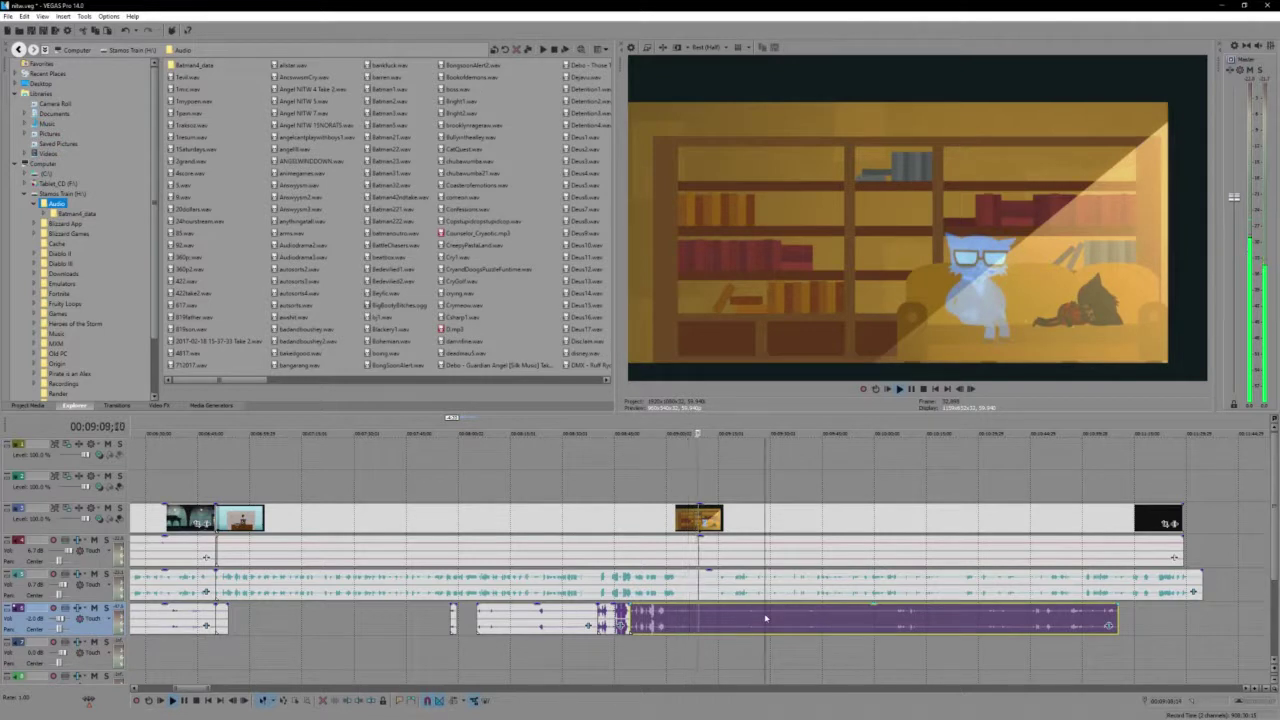
{"action": "scroll", "coordinate": [765, 618], "scroll_direction": "up", "scroll_amount": 3}
{"action": "key", "text": "space"}
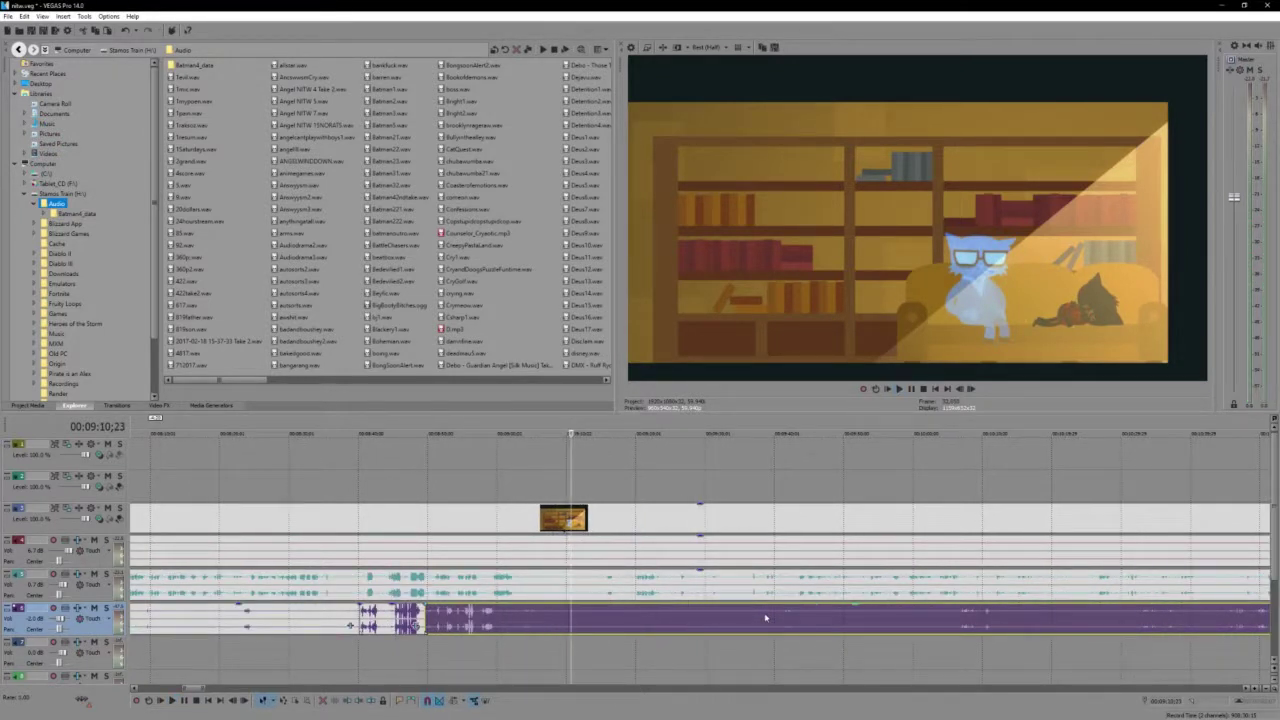
{"action": "key", "text": "space"}
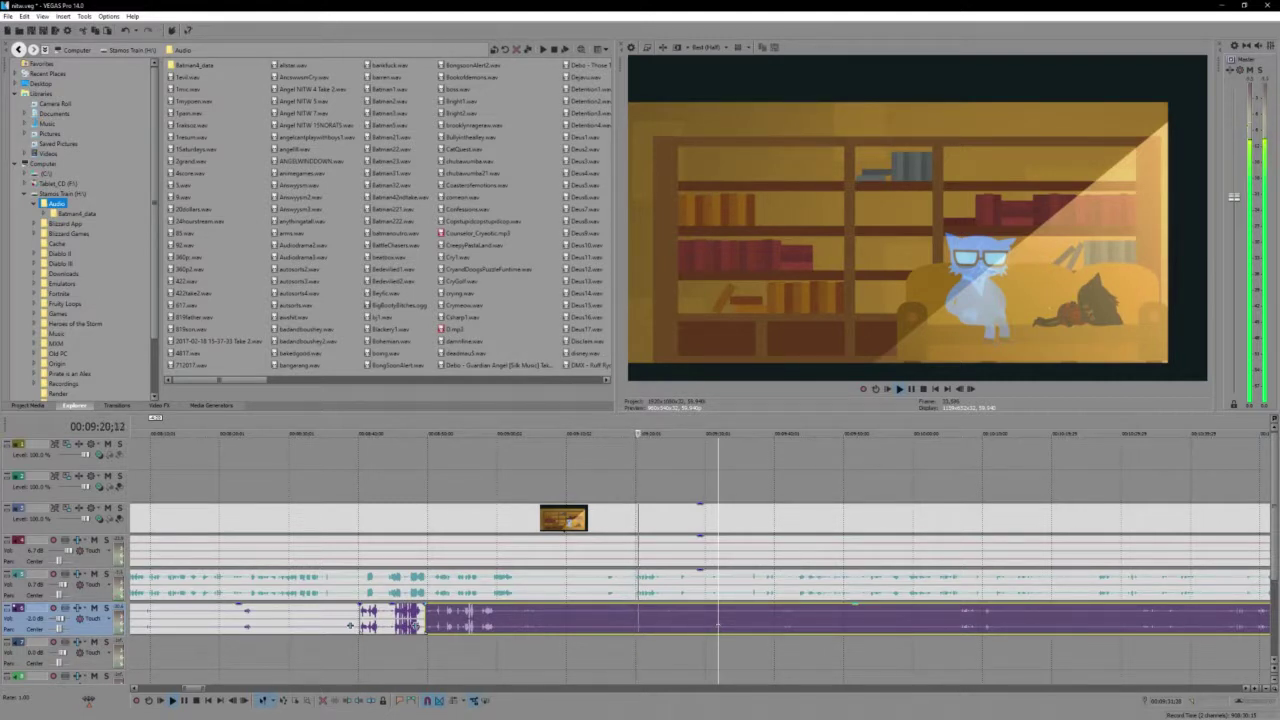
Replay the end of the couch scene through its fade to black and check for remaining voice audio
{"action": "key", "text": "space"}
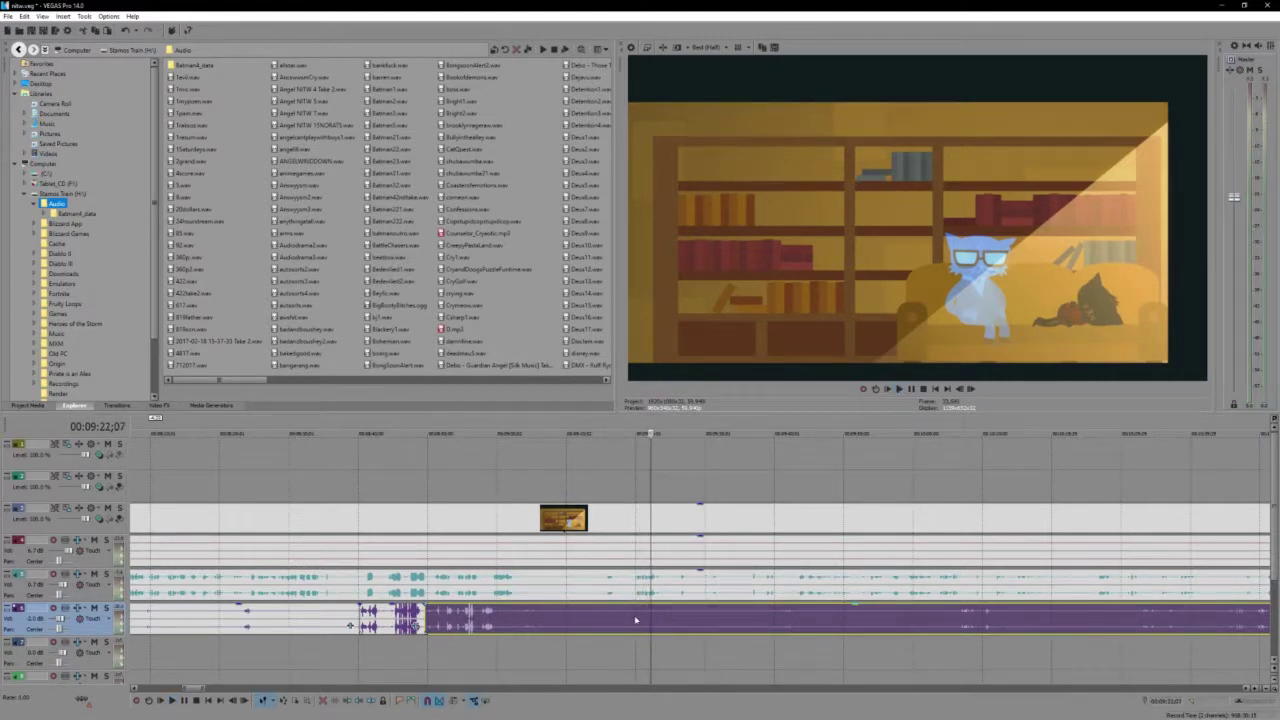
{"action": "key", "text": "space"}
{"action": "scroll", "coordinate": [620, 620], "scroll_direction": "up", "scroll_amount": 2}
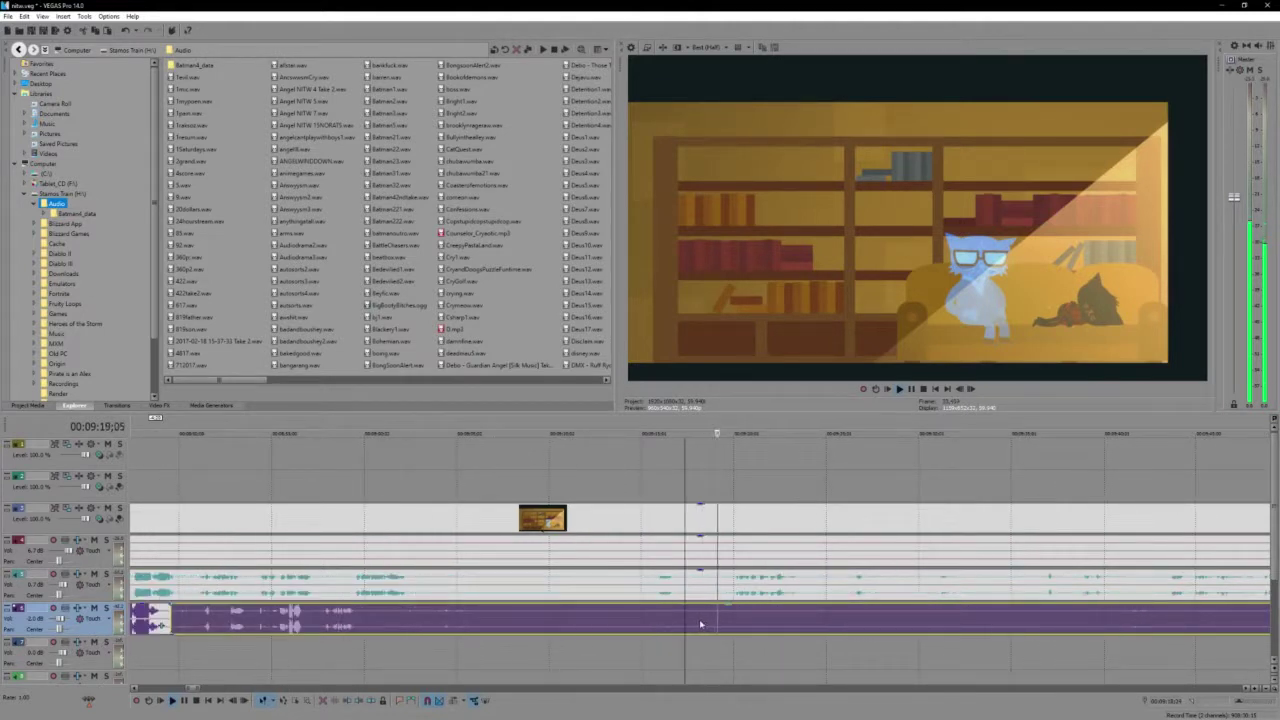
{"action": "left_click", "coordinate": [644, 621]}
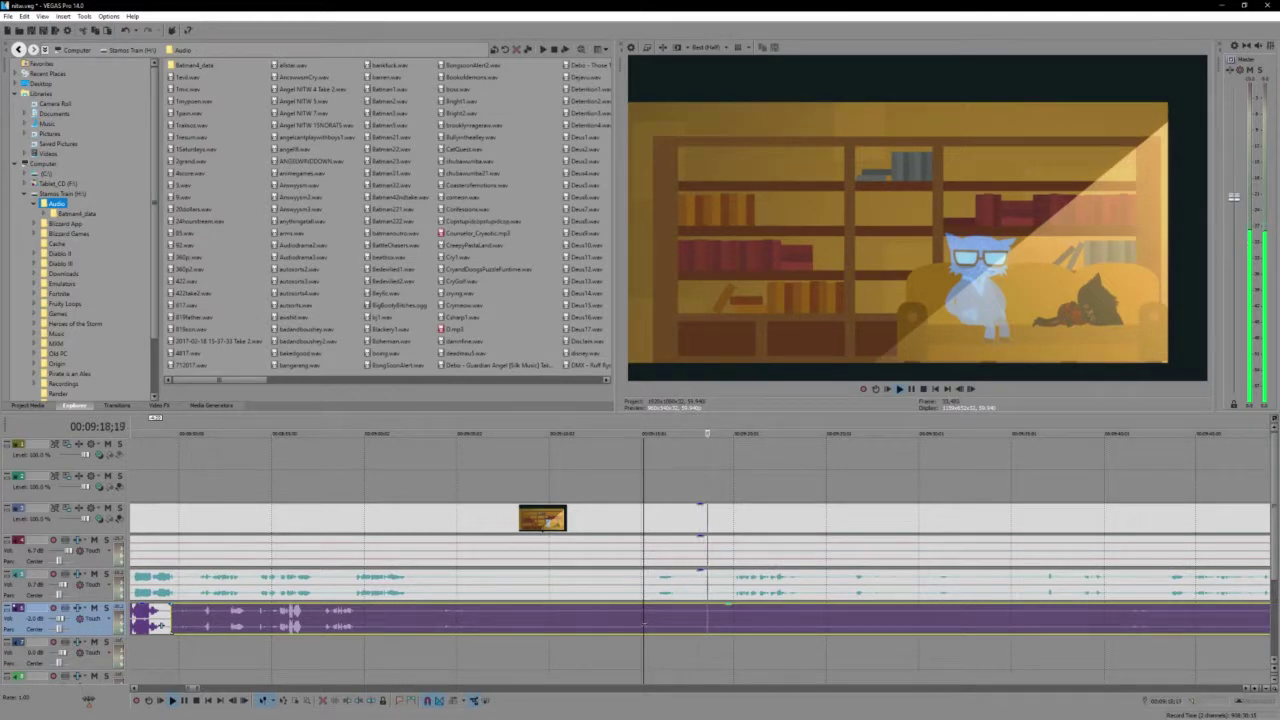
{"action": "scroll", "coordinate": [644, 623], "scroll_direction": "down", "scroll_amount": 2}
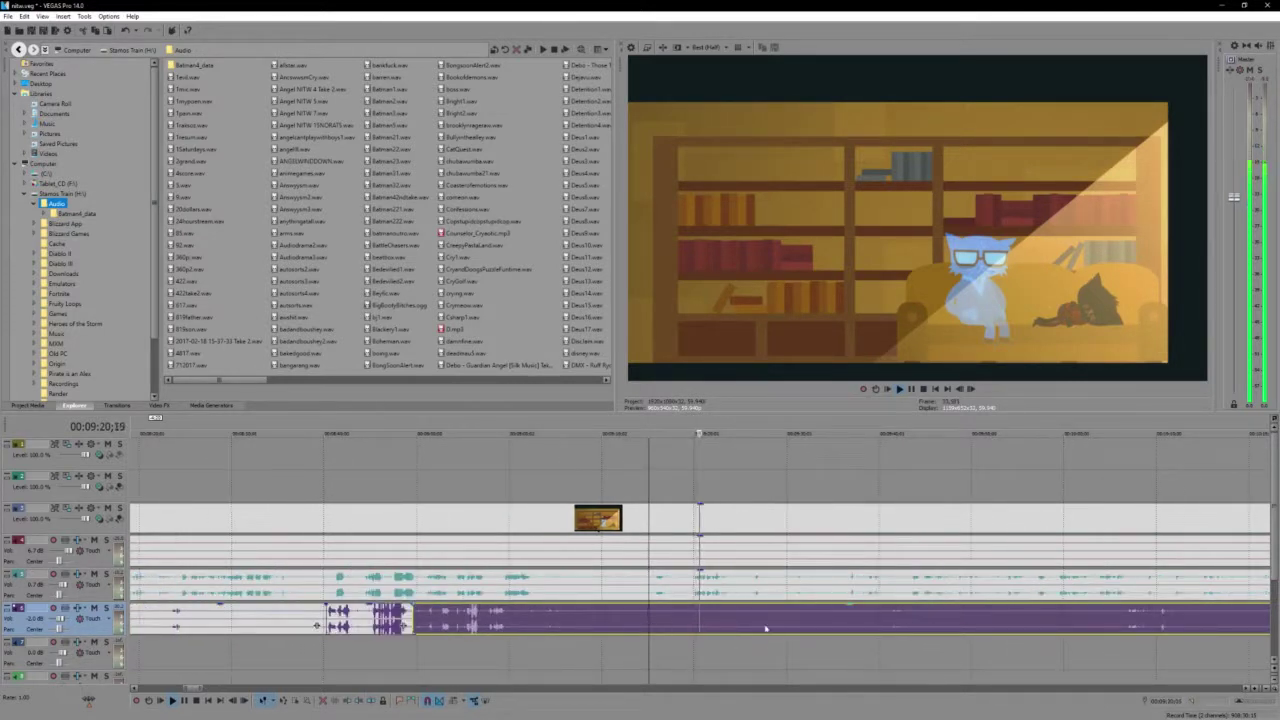
{"action": "scroll", "coordinate": [765, 628], "scroll_direction": "right", "scroll_amount": 5}
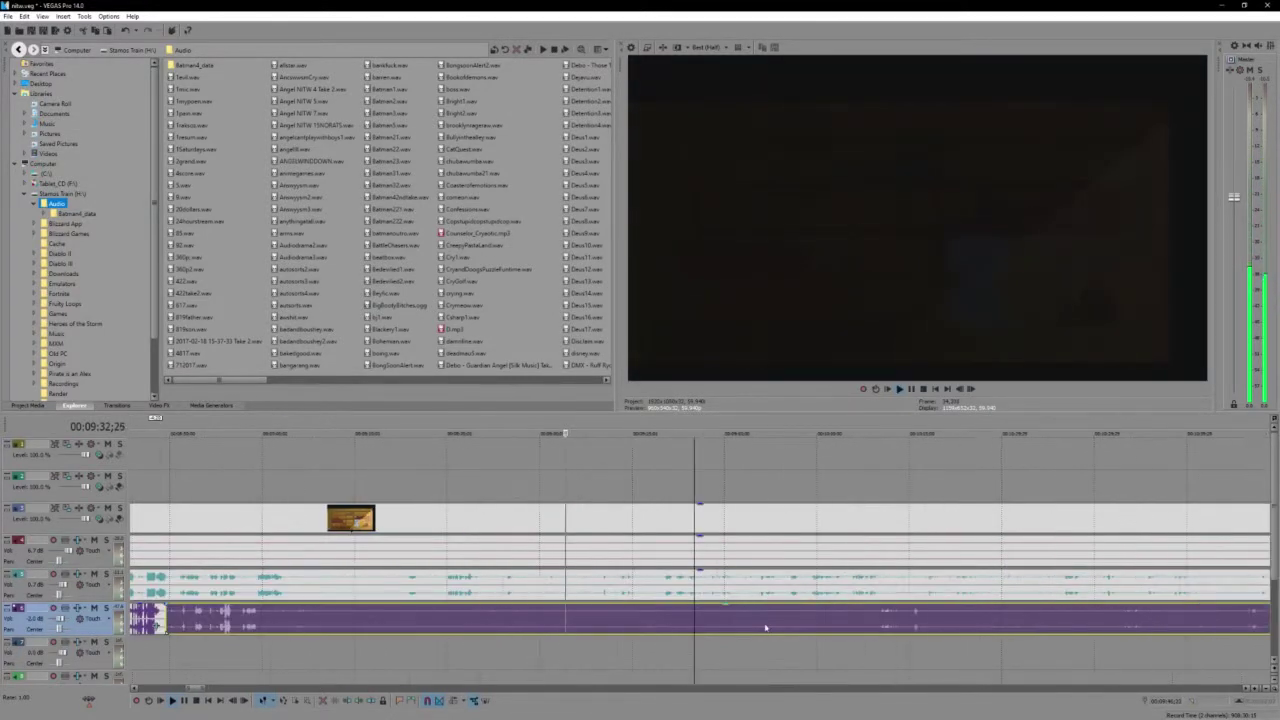
Split the purple voice clip in the silence after the couch dialogue and trim the second part's start forward to just before the fade to black
{"action": "left_click", "coordinate": [485, 627]}
{"action": "key", "text": "space"}
{"action": "scroll", "coordinate": [486, 627], "scroll_direction": "up", "scroll_amount": 3}
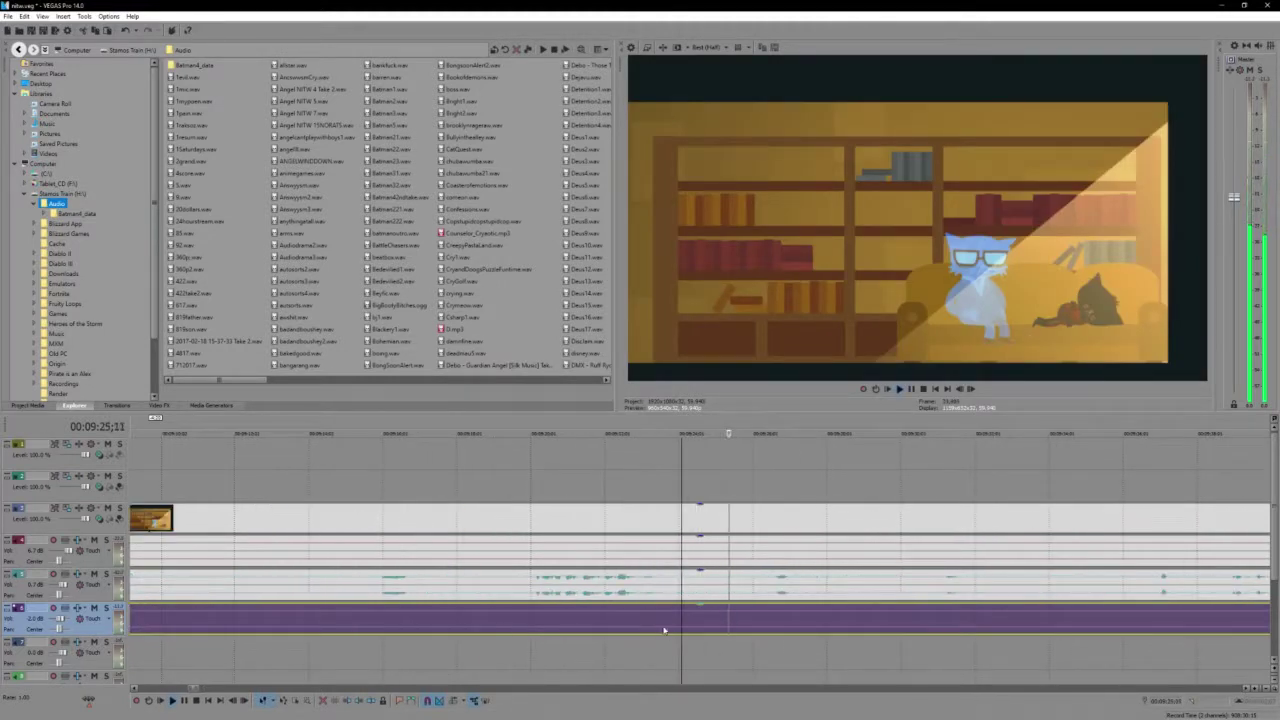
{"action": "left_click", "coordinate": [664, 629]}
{"action": "key", "text": "s"}
{"action": "left_click_drag", "start_coordinate": [665, 617], "coordinate": [825, 619]}
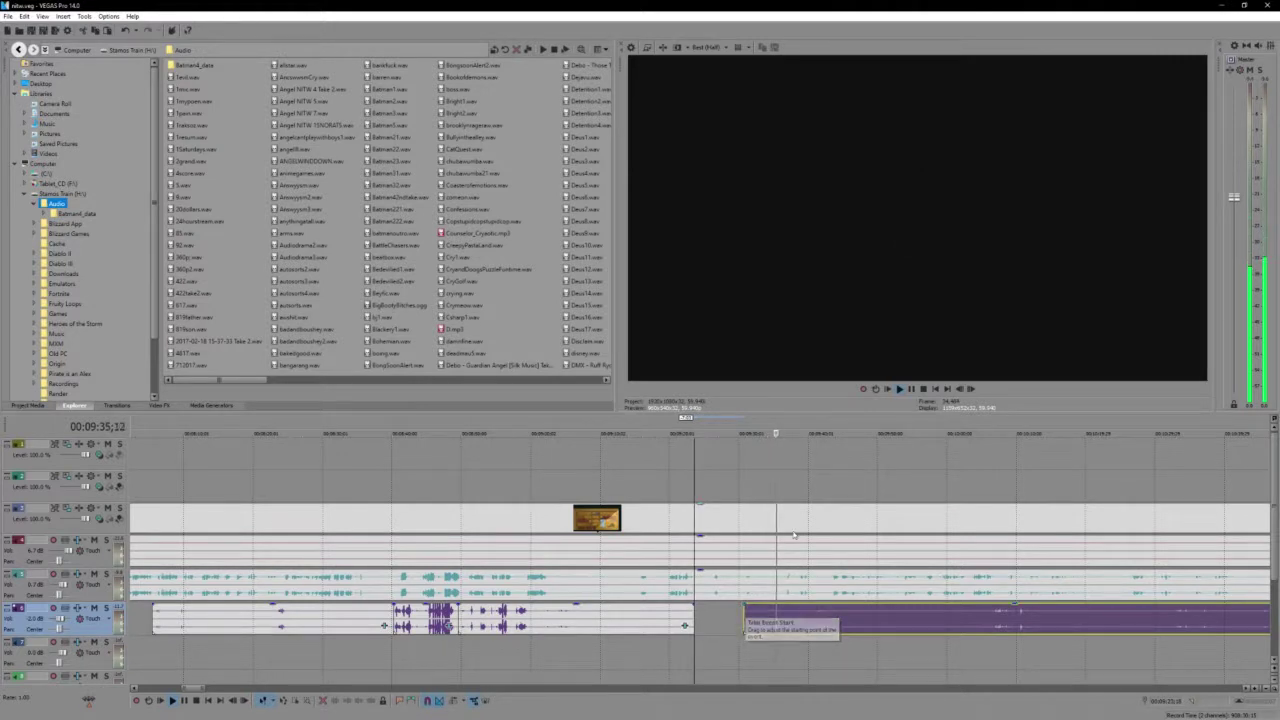
Split the video, game audio and both voice tracks at 00:09:33;27, during the fade to black
{"action": "left_click", "coordinate": [745, 522]}
{"action": "left_click", "coordinate": [774, 615], "text": "shift"}
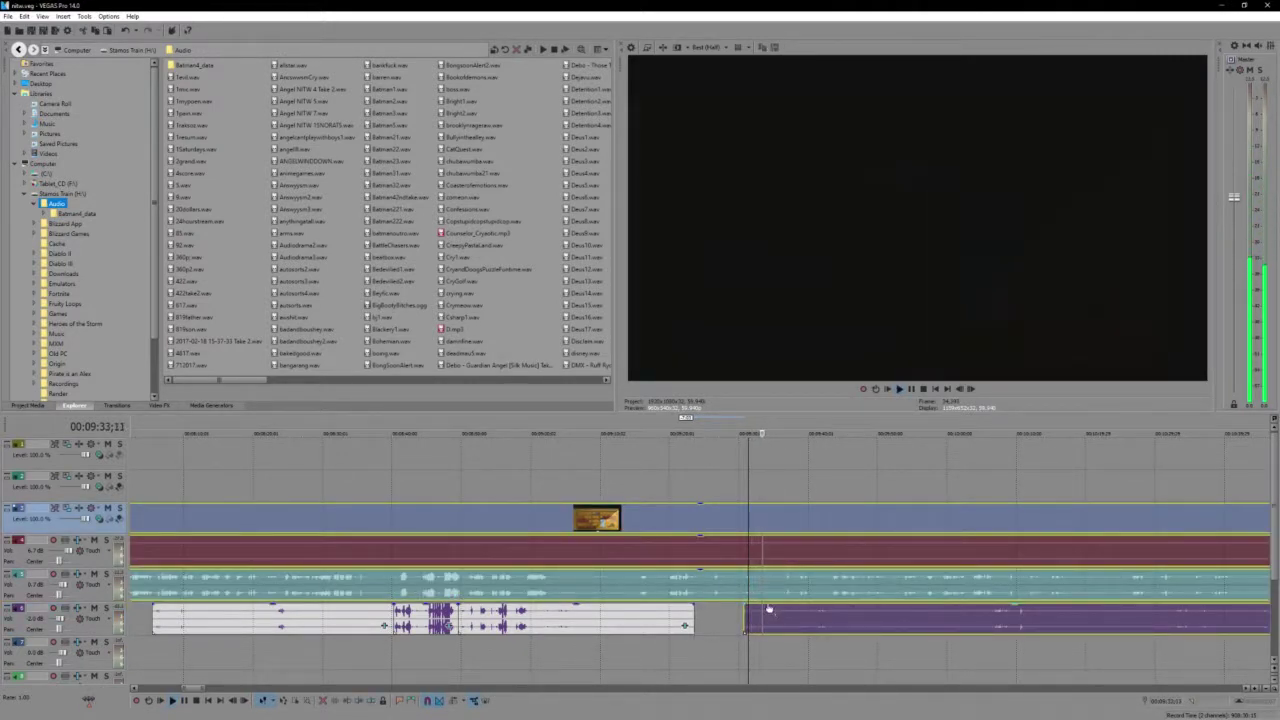
{"action": "key", "text": "space"}
{"action": "key", "text": "s"}
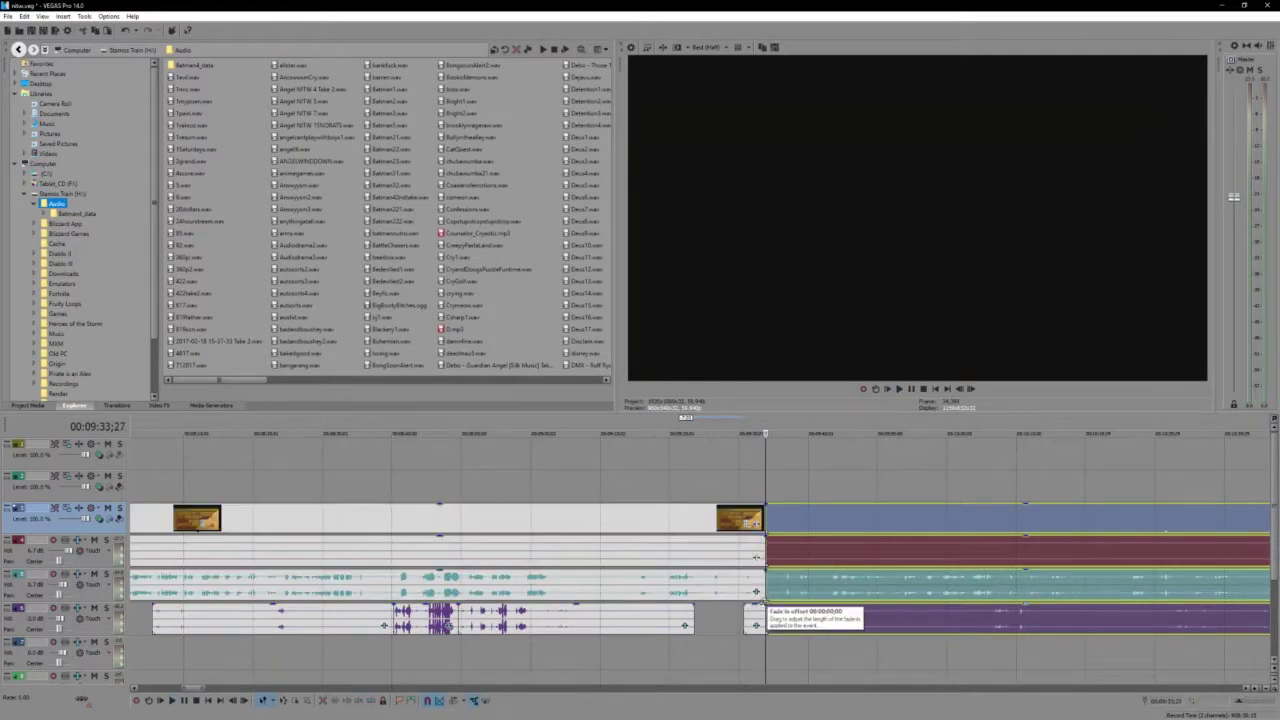
Move the footage after the 00:09:33;27 split slightly earlier so it crossfades with the couch scene, and play across the overlap
{"action": "left_click_drag", "start_coordinate": [768, 516], "coordinate": [777, 523]}
{"action": "key", "text": "f"}
{"action": "scroll", "coordinate": [761, 532], "scroll_direction": "up", "scroll_amount": 5}
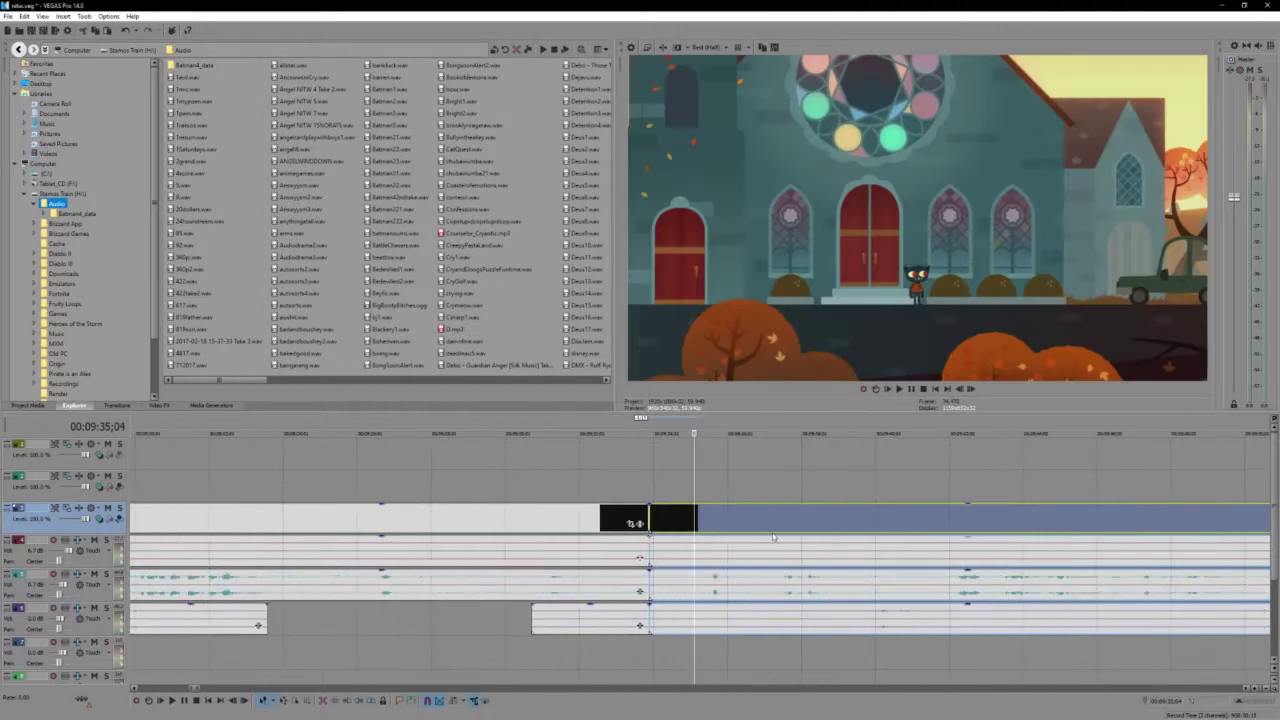
{"action": "left_click", "coordinate": [622, 497]}
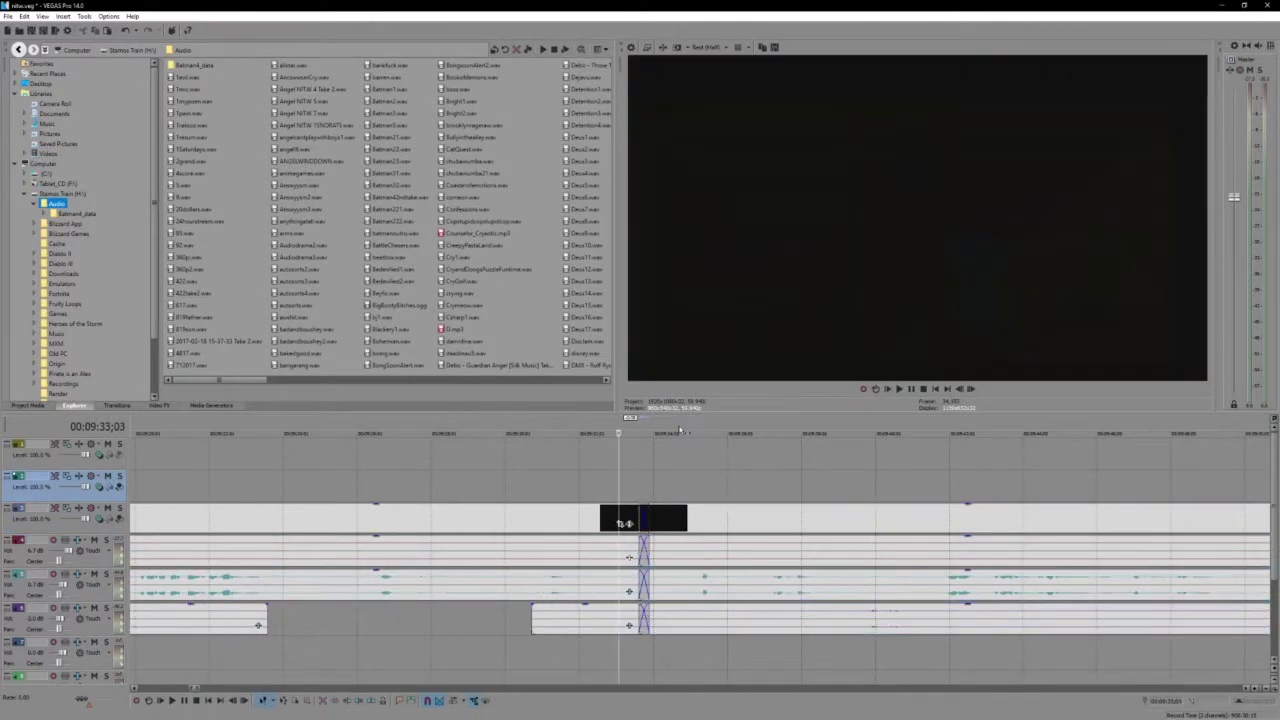
{"action": "left_click", "coordinate": [609, 490]}
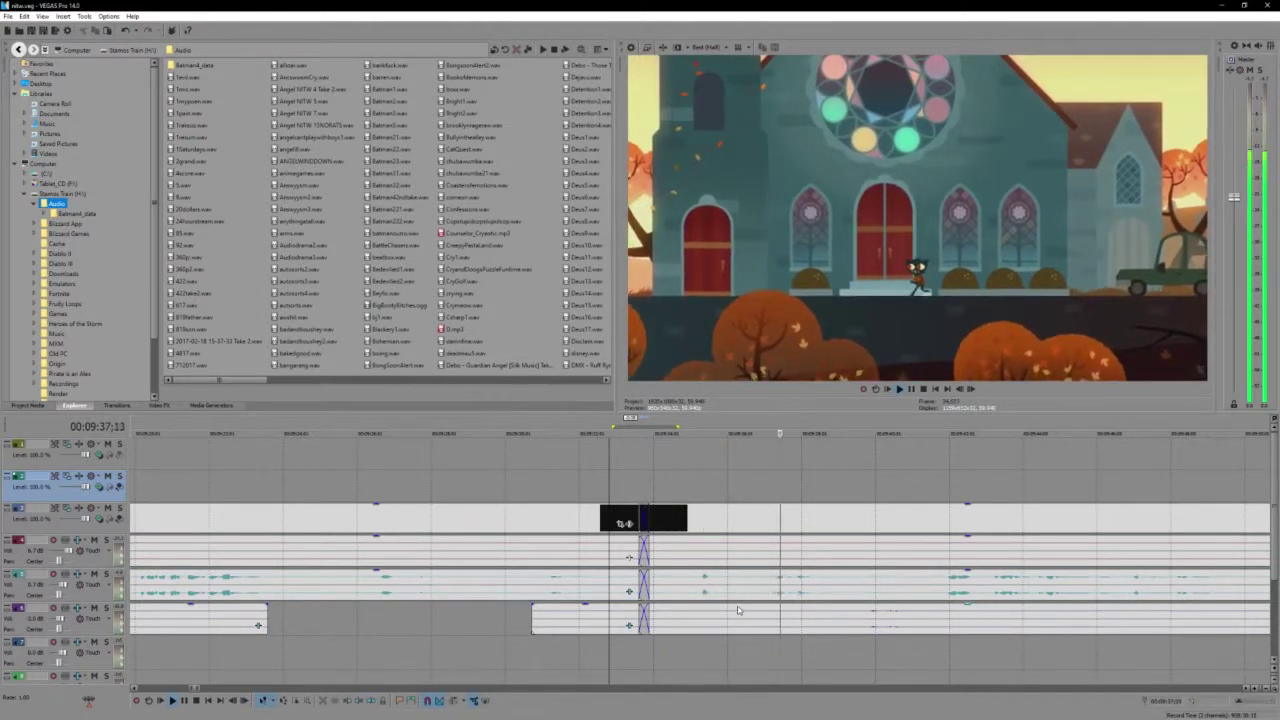
Play through the church scene, and delete the video, game audio and voice clips following the 00:09:33;27 cut
{"action": "scroll", "coordinate": [737, 610], "scroll_direction": "down", "scroll_amount": 3}
{"action": "scroll", "coordinate": [737, 610], "scroll_direction": "down", "scroll_amount": 3}
{"action": "scroll", "coordinate": [737, 610], "scroll_direction": "up", "scroll_amount": 4}
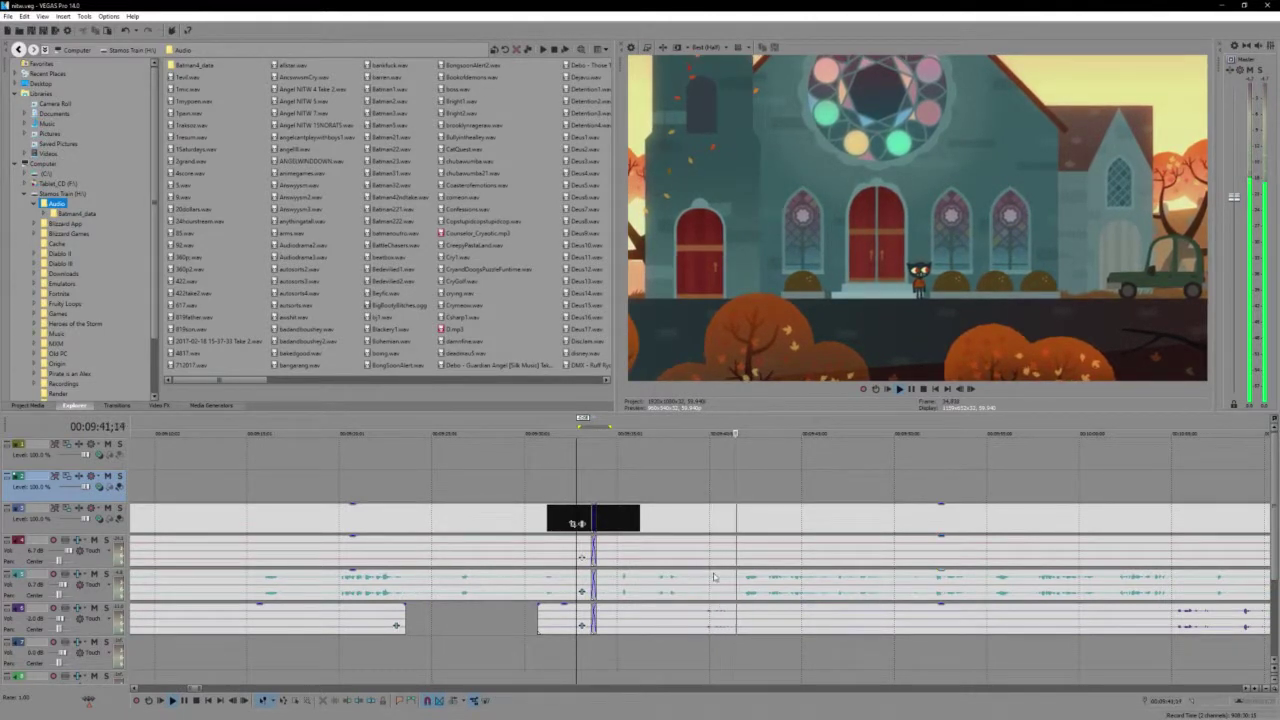
{"action": "left_click", "coordinate": [714, 577]}
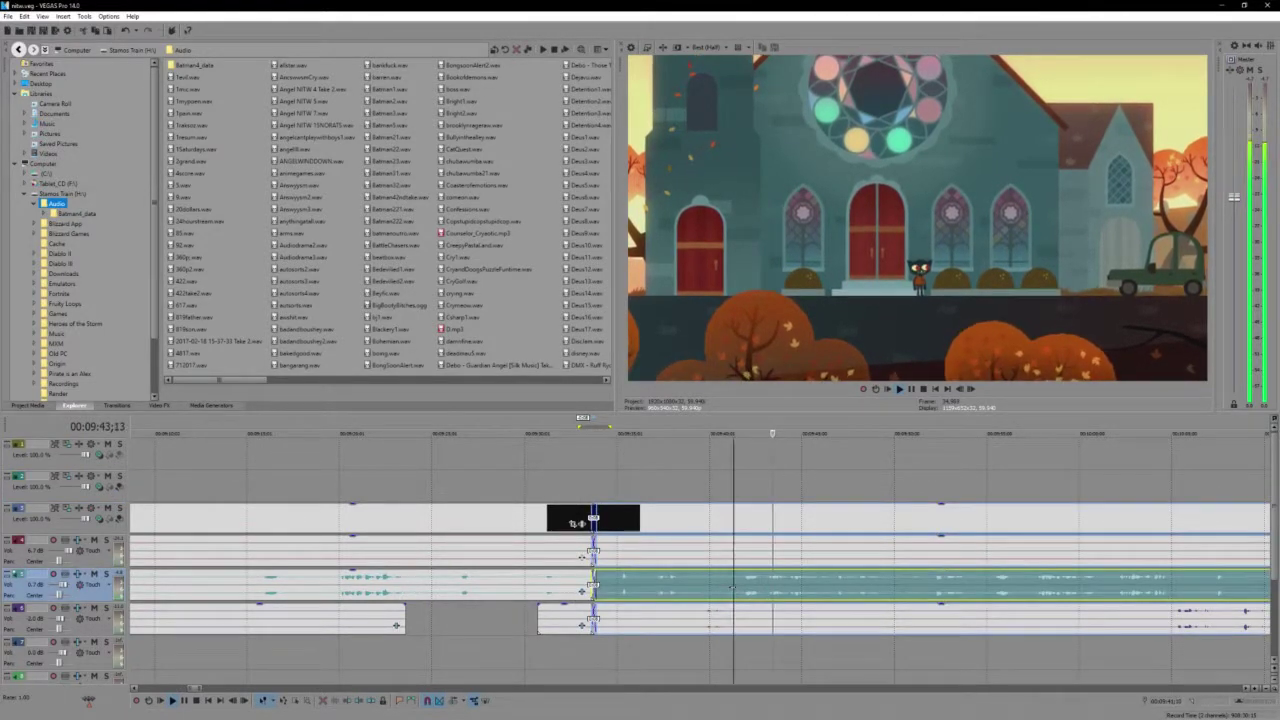
{"action": "scroll", "coordinate": [731, 581], "scroll_direction": "down", "scroll_amount": 2}
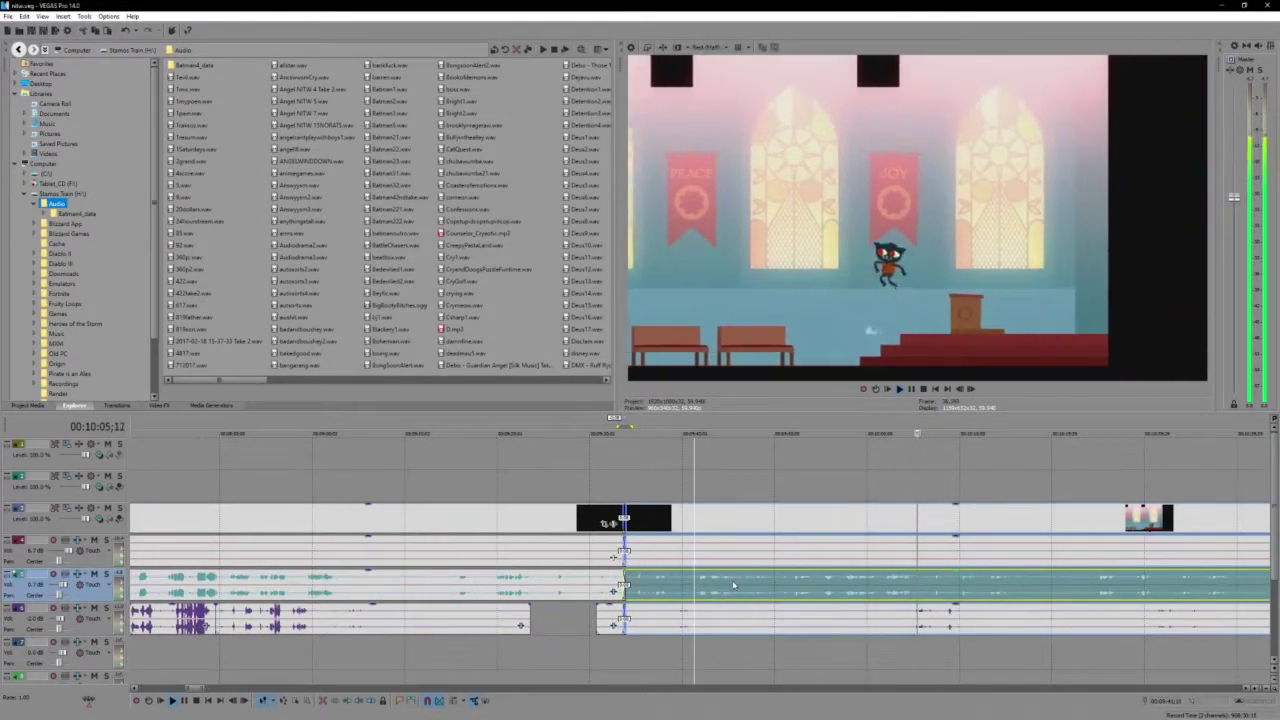
{"action": "left_click", "coordinate": [686, 528]}
{"action": "key", "text": "space"}
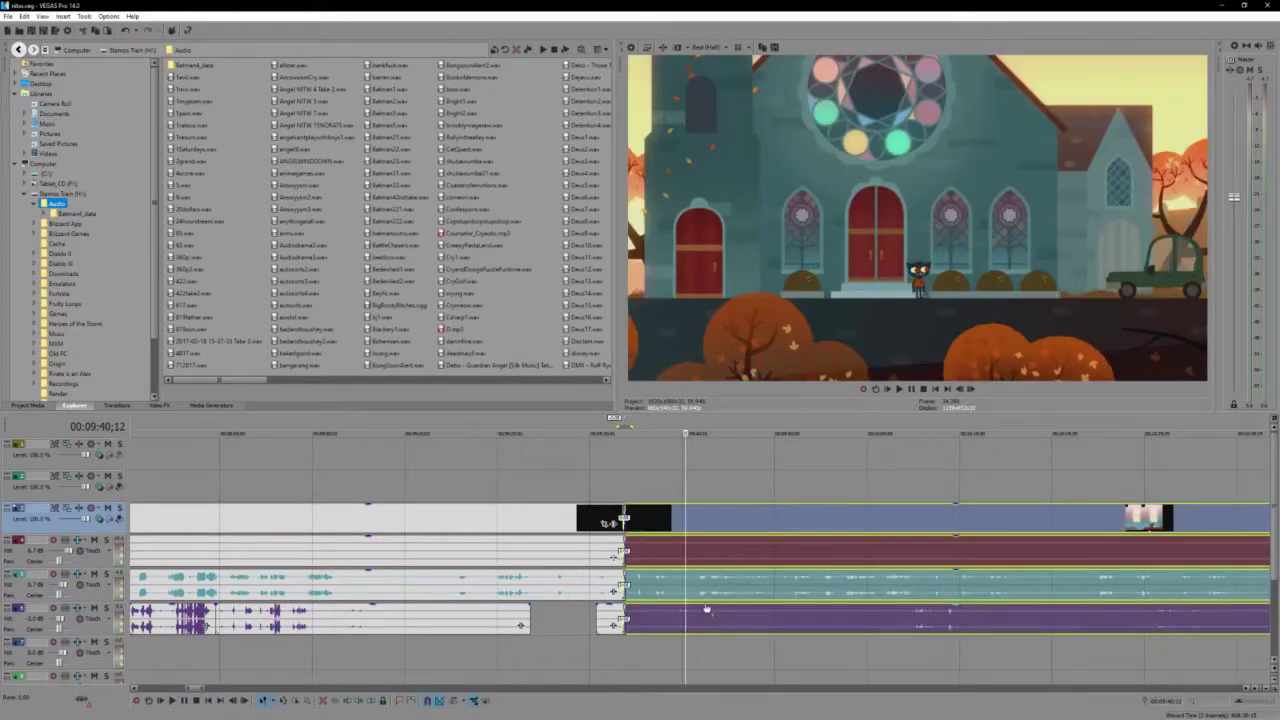
{"action": "key", "text": "Delete"}
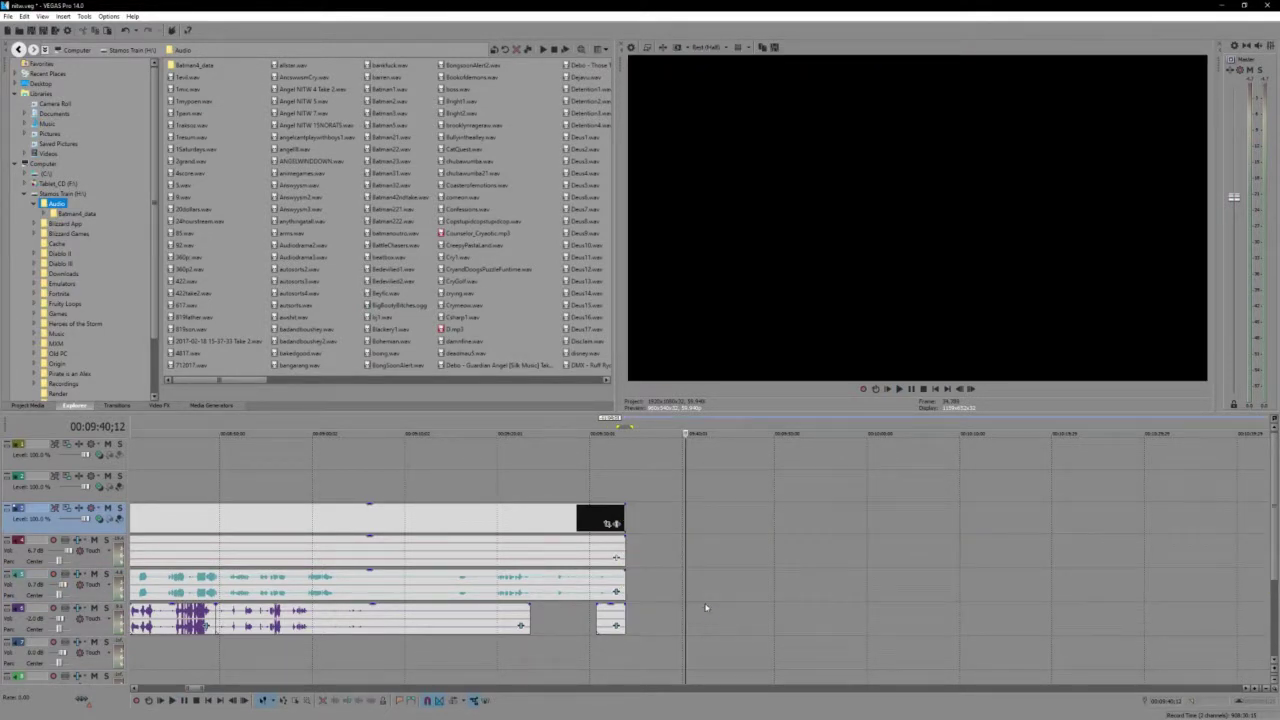
Trim the start of the next recording past the Night in the Woods title screen and move its clips earlier to narrow the gap
{"action": "scroll", "coordinate": [705, 607], "scroll_direction": "down", "scroll_amount": 3}
{"action": "scroll", "coordinate": [705, 607], "scroll_direction": "down", "scroll_amount": 3}
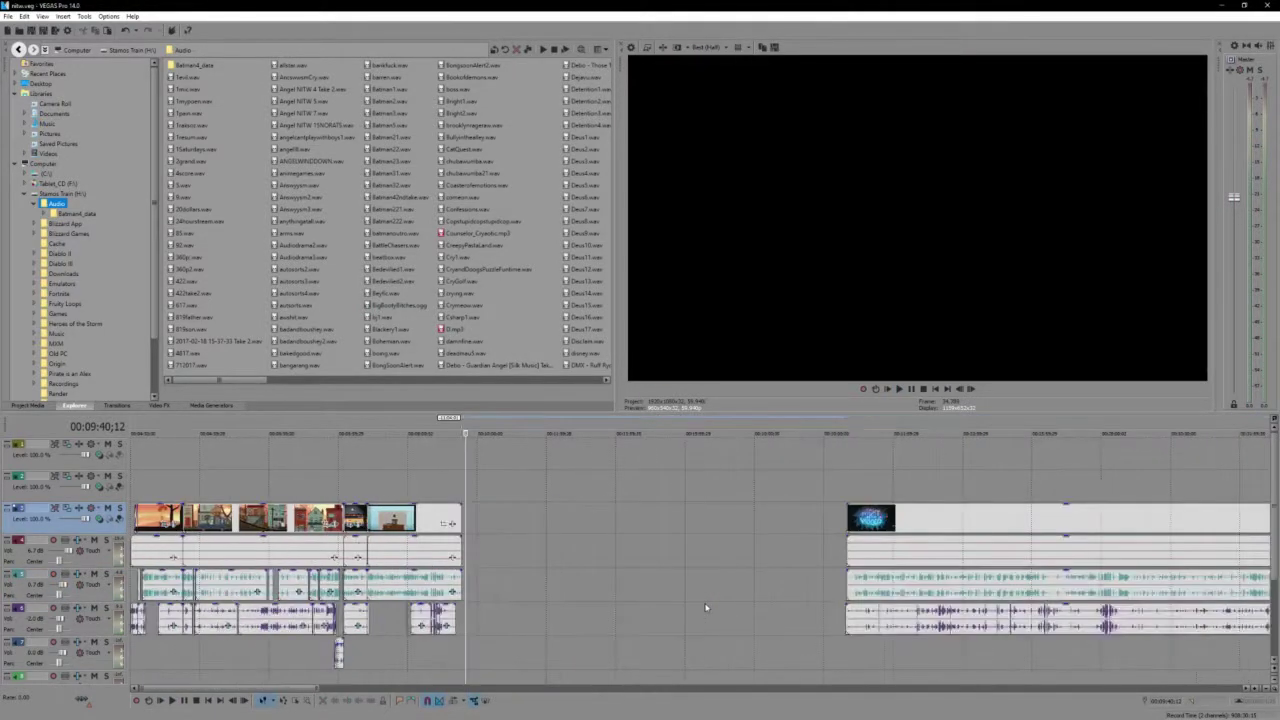
{"action": "left_click", "coordinate": [866, 542]}
{"action": "scroll", "coordinate": [678, 532], "scroll_direction": "up", "scroll_amount": 3}
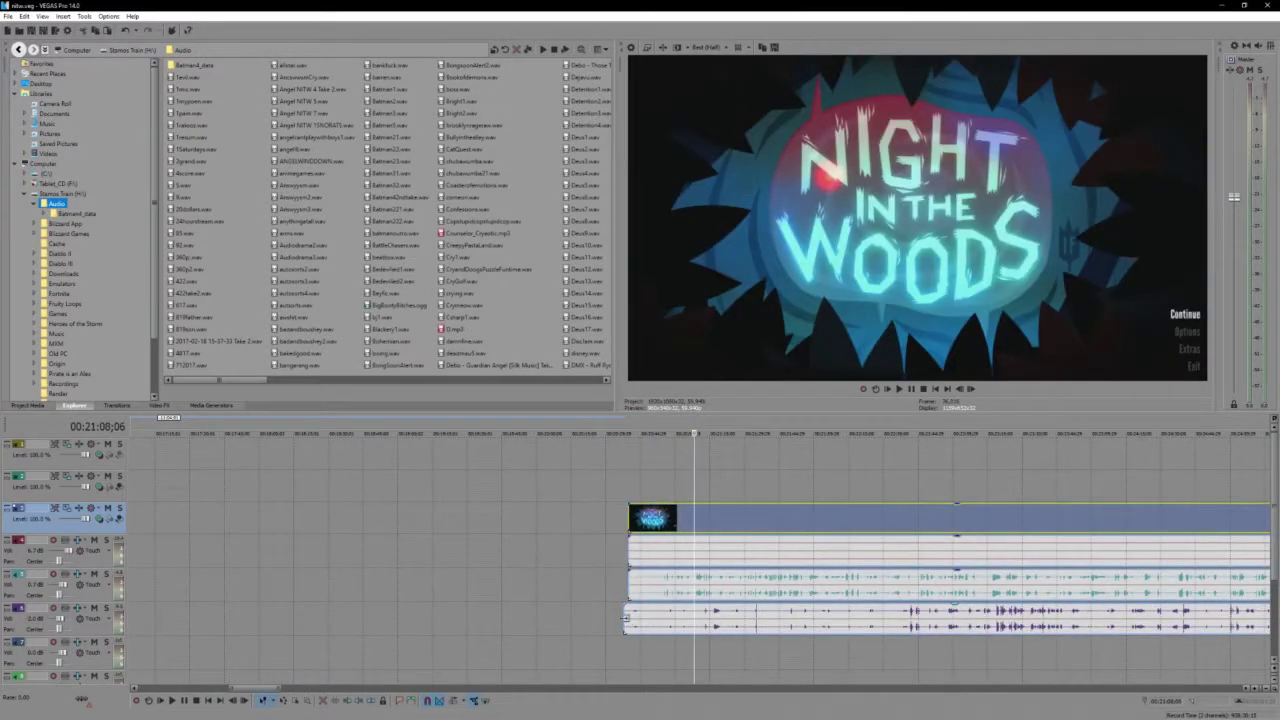
{"action": "left_click_drag", "start_coordinate": [625, 618], "coordinate": [874, 520]}
{"action": "left_click", "coordinate": [652, 527]}
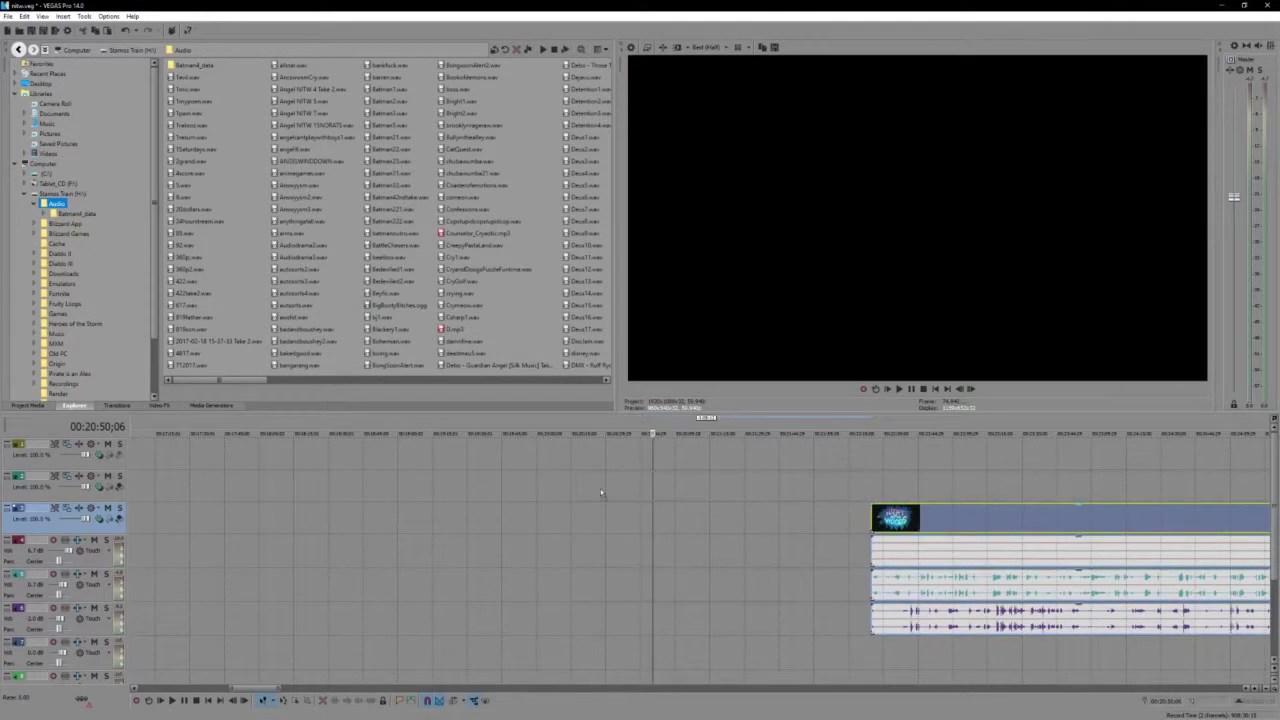
{"action": "left_click_drag", "start_coordinate": [601, 492], "coordinate": [179, 510]}
Trim the start of the second recording's grouped clips forward to the red door scene
{"action": "scroll", "coordinate": [606, 537], "scroll_direction": "down", "scroll_amount": 4}
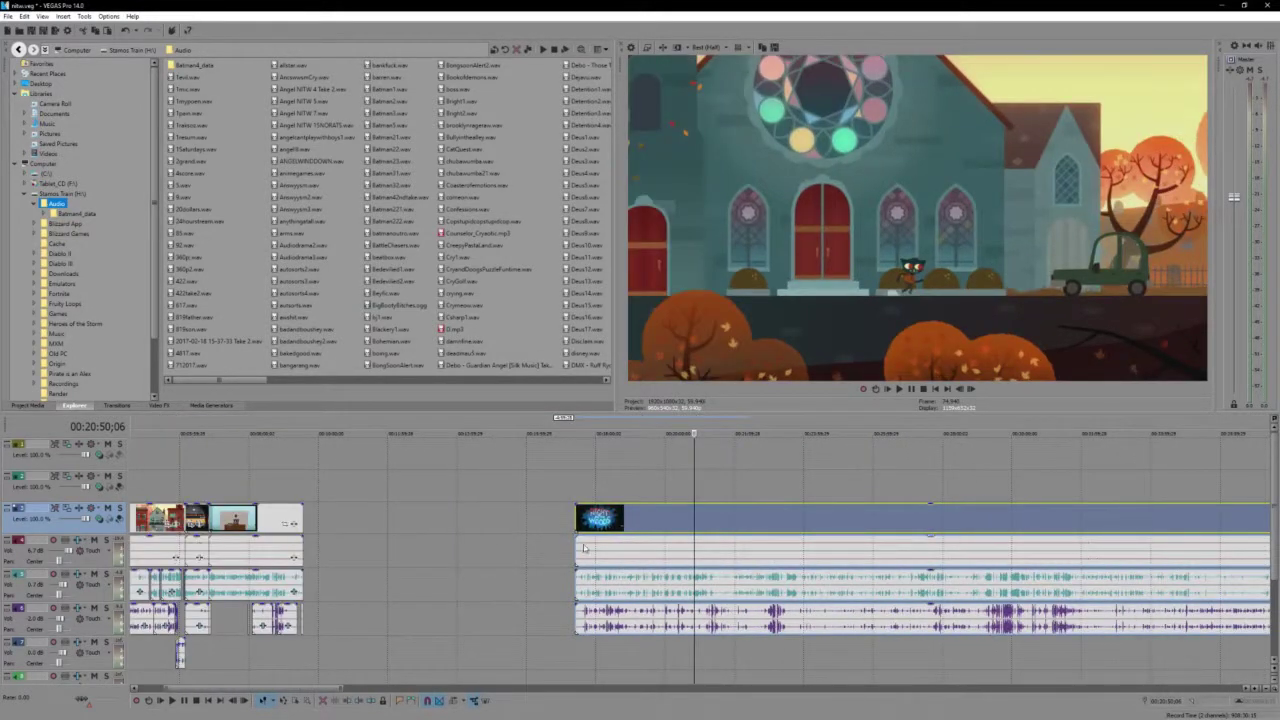
{"action": "scroll", "coordinate": [560, 545], "scroll_direction": "up", "scroll_amount": 2}
{"action": "left_click_drag", "start_coordinate": [339, 517], "coordinate": [552, 560]}
{"action": "scroll", "coordinate": [553, 561], "scroll_direction": "down", "scroll_amount": 3}
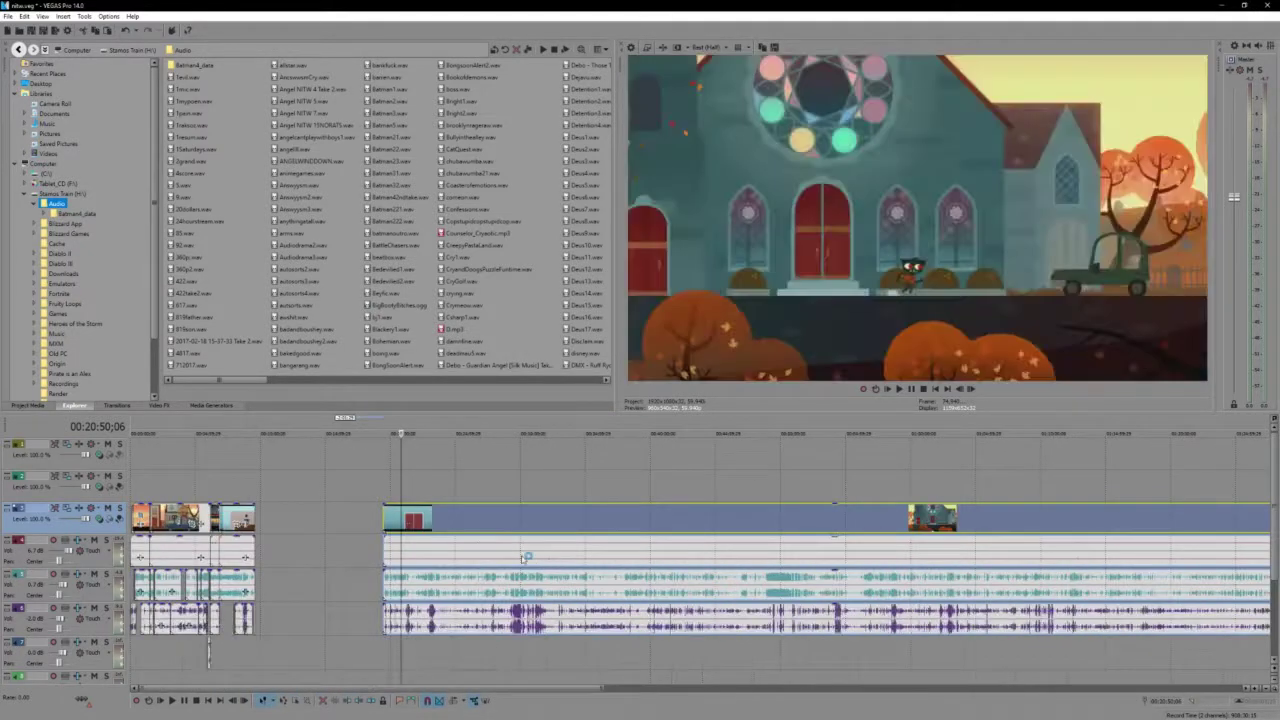
Play the second recording from its start at the red door, and skip ahead to about 00:19:38 to check the dialogue
{"action": "left_click", "coordinate": [256, 521]}
{"action": "left_click", "coordinate": [389, 522]}
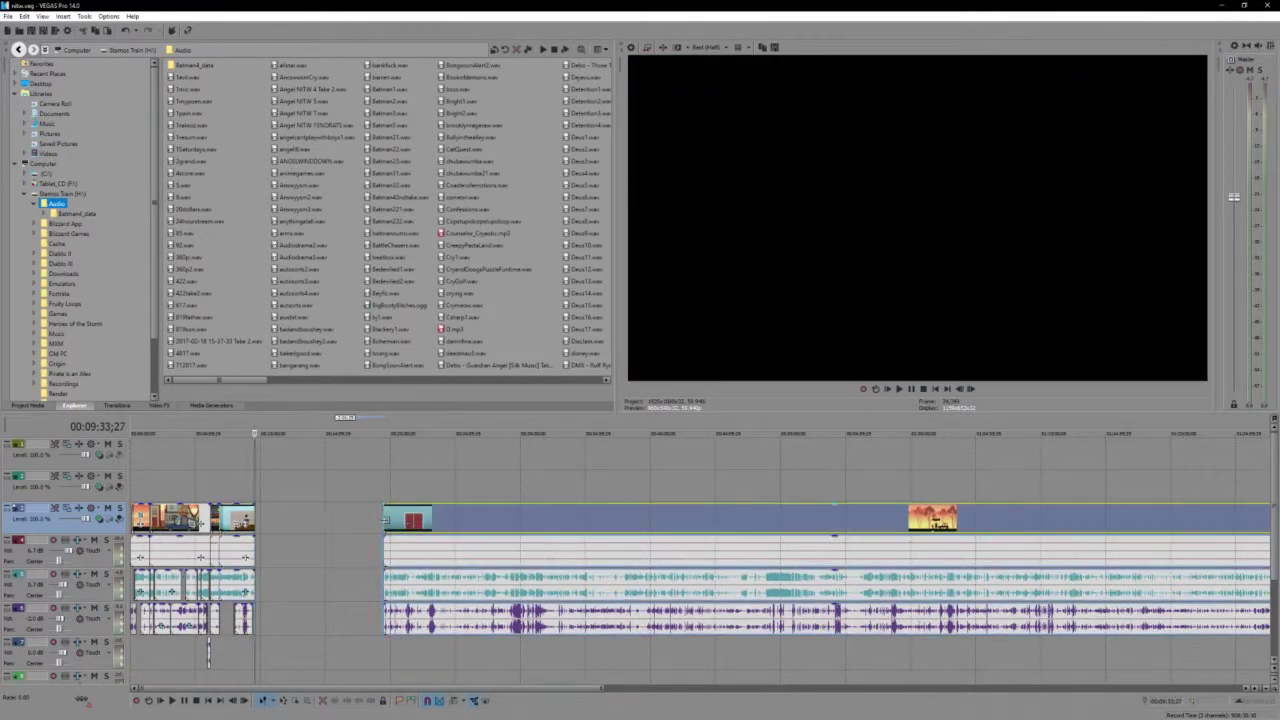
{"action": "scroll", "coordinate": [529, 583], "scroll_direction": "up", "scroll_amount": 10}
{"action": "key", "text": "space"}
{"action": "scroll", "coordinate": [600, 575], "scroll_direction": "up", "scroll_amount": 1}
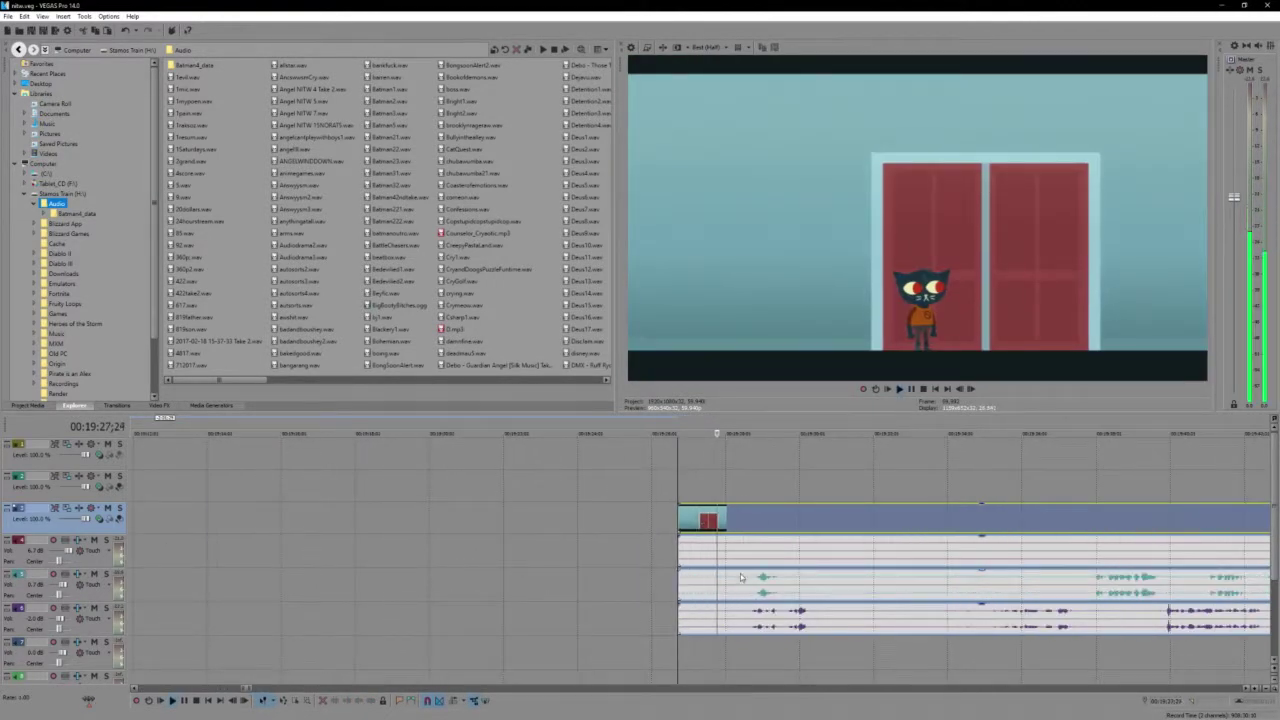
{"action": "scroll", "coordinate": [743, 574], "scroll_direction": "down", "scroll_amount": 1}
{"action": "scroll", "coordinate": [714, 552], "scroll_direction": "down", "scroll_amount": 1}
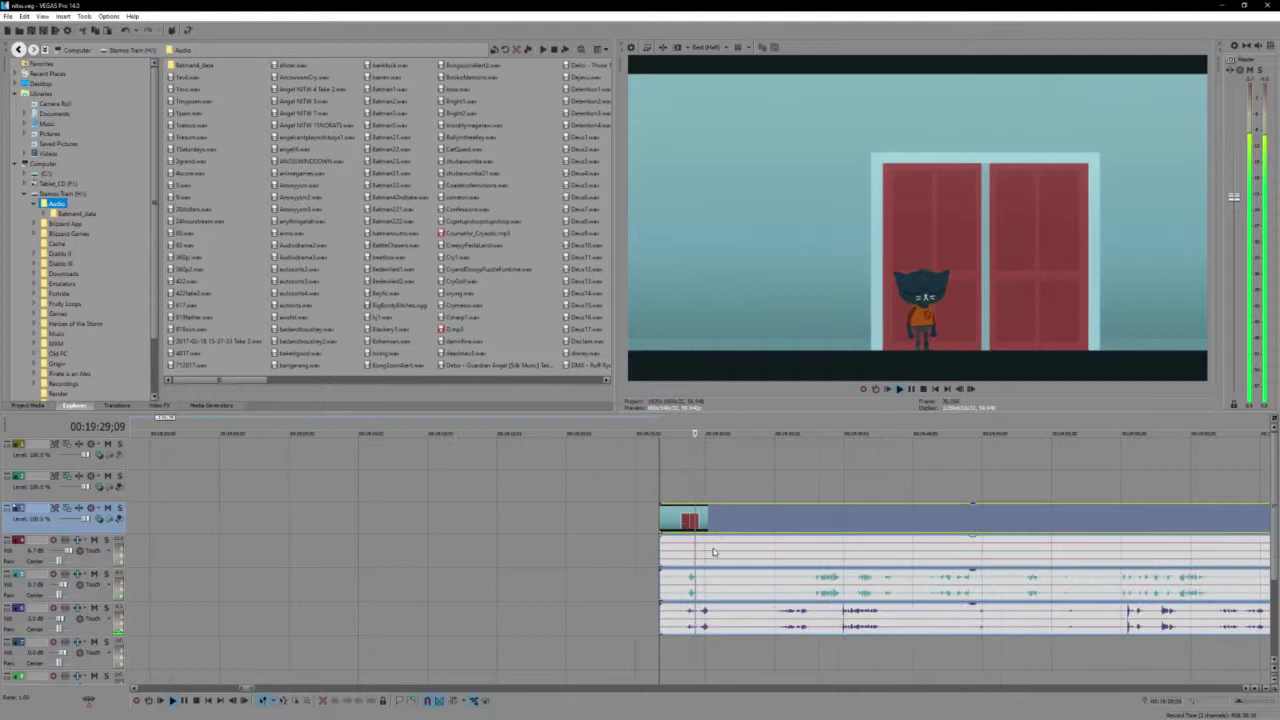
{"action": "left_click", "coordinate": [815, 518]}
{"action": "key", "text": "space"}
{"action": "scroll", "coordinate": [815, 518], "scroll_direction": "up", "scroll_amount": 3}
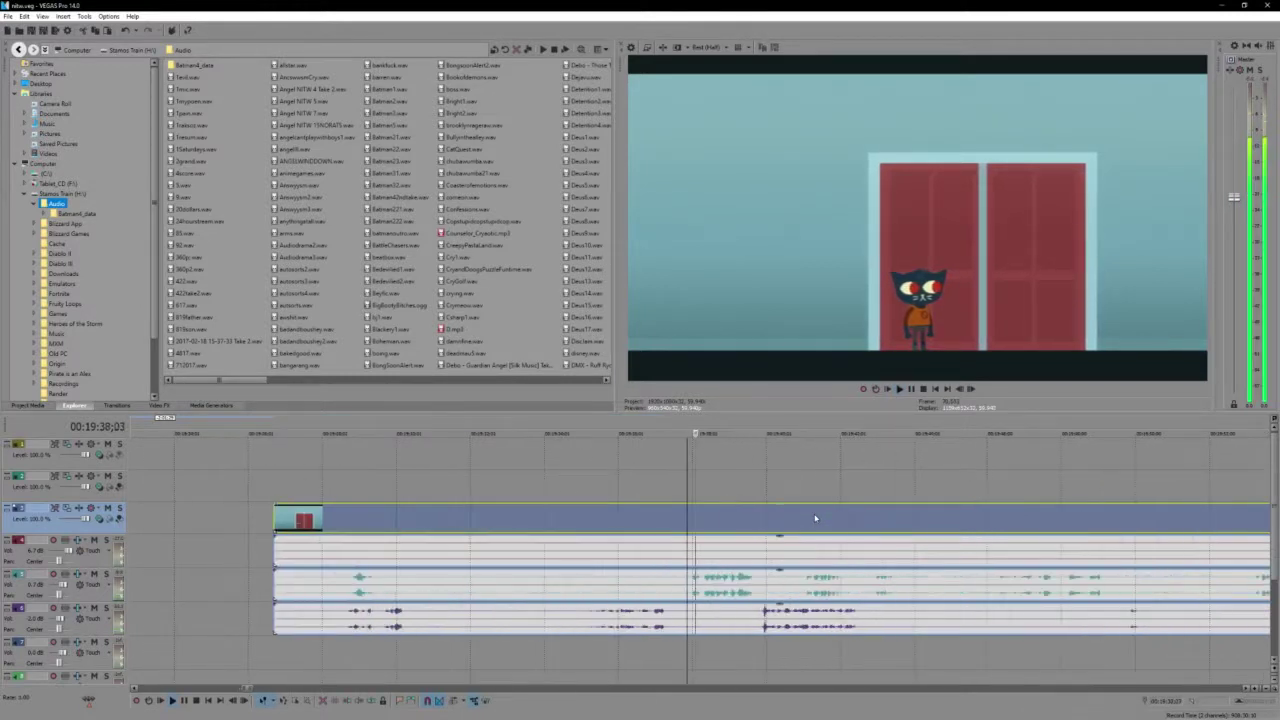
{"action": "scroll", "coordinate": [814, 517], "scroll_direction": "down", "scroll_amount": 5}
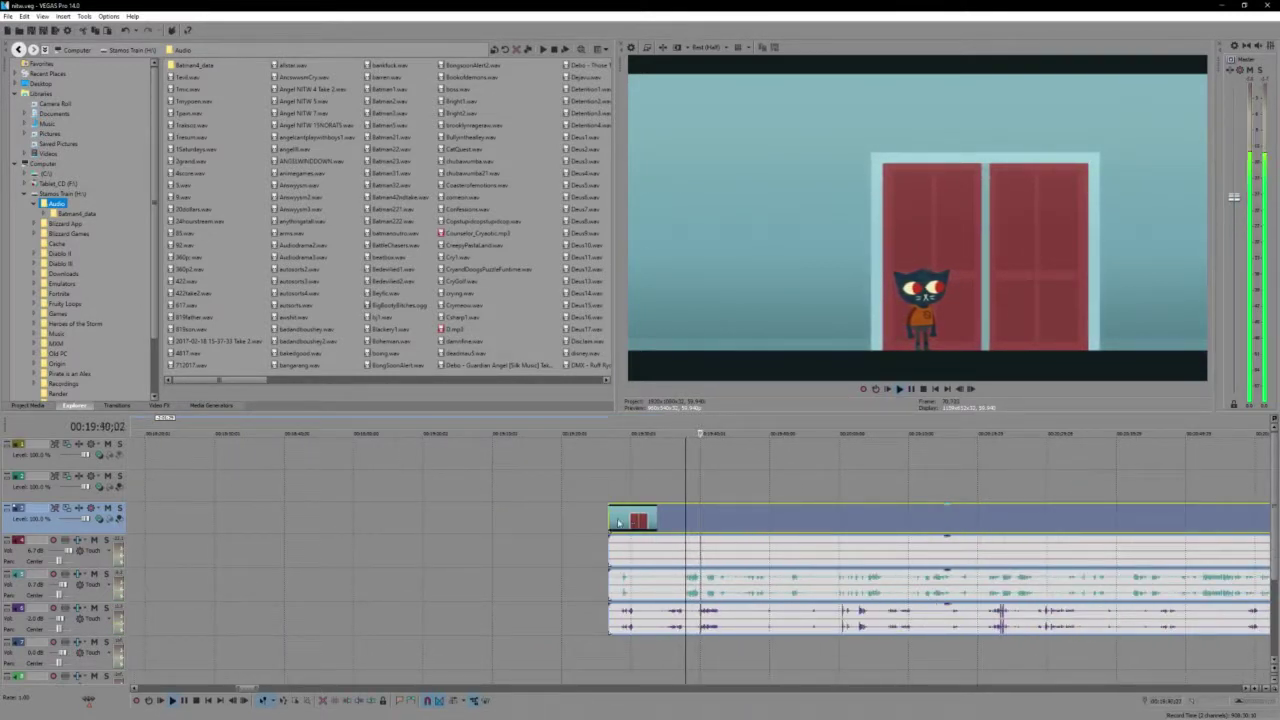
Trim more of the second recording's opening at the red door and play it from its new start
{"action": "key", "text": "Return"}
{"action": "left_click_drag", "start_coordinate": [613, 516], "coordinate": [826, 520]}
{"action": "left_click_drag", "start_coordinate": [834, 529], "coordinate": [839, 527]}
{"action": "left_click", "coordinate": [838, 527]}
{"action": "key", "text": "space"}
{"action": "scroll", "coordinate": [837, 527], "scroll_direction": "up", "scroll_amount": 4}
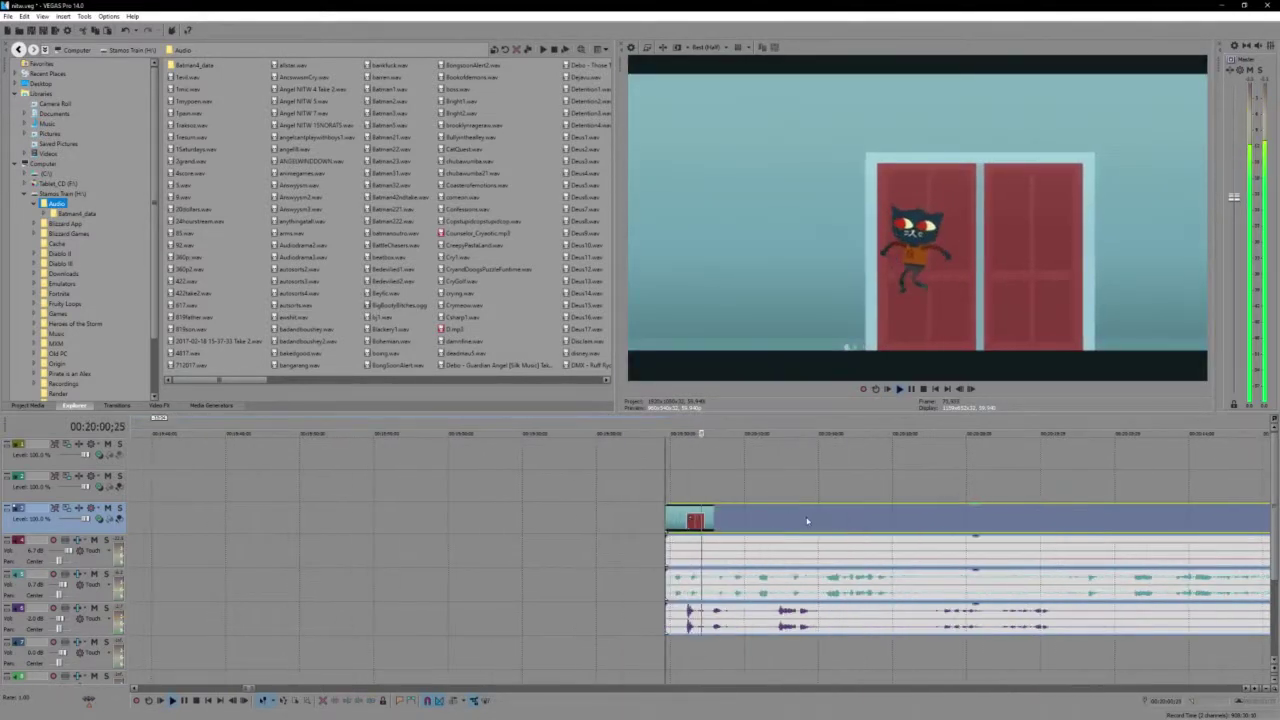
Trim the second recording's start slightly further into the red door jump, and replay the opening
{"action": "key", "text": "Return"}
{"action": "left_click_drag", "start_coordinate": [667, 515], "coordinate": [687, 516]}
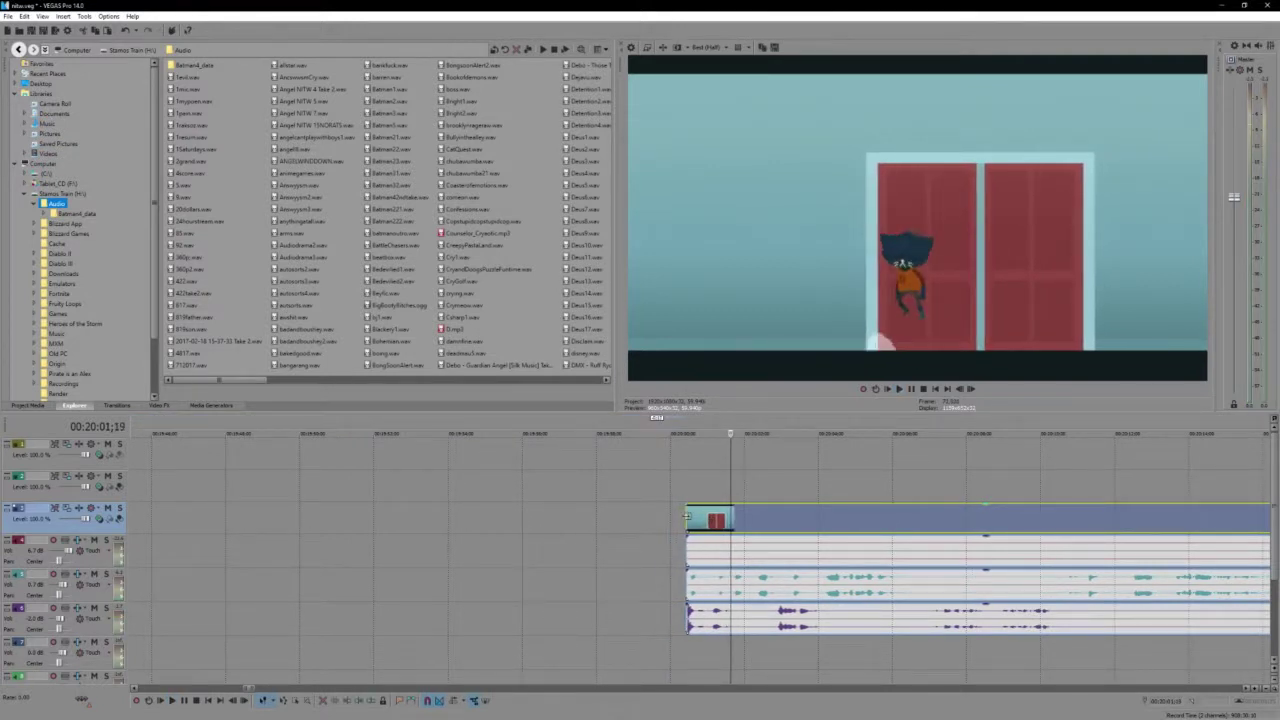
{"action": "left_click", "coordinate": [685, 516]}
{"action": "key", "text": "space"}
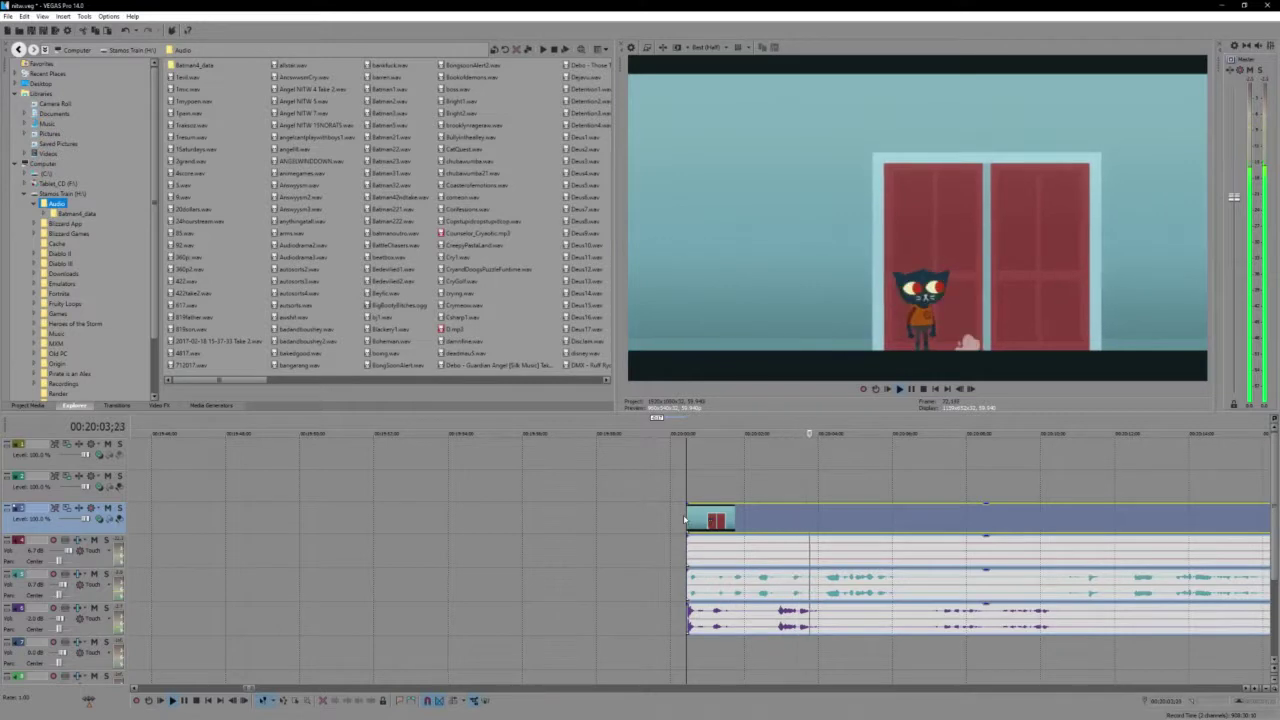
Move the second recording's clips earlier until they meet the black end of the couch scene at 00:09:33;27
{"action": "scroll", "coordinate": [685, 519], "scroll_direction": "down", "scroll_amount": 5}
{"action": "scroll", "coordinate": [685, 519], "scroll_direction": "down", "scroll_amount": 7}
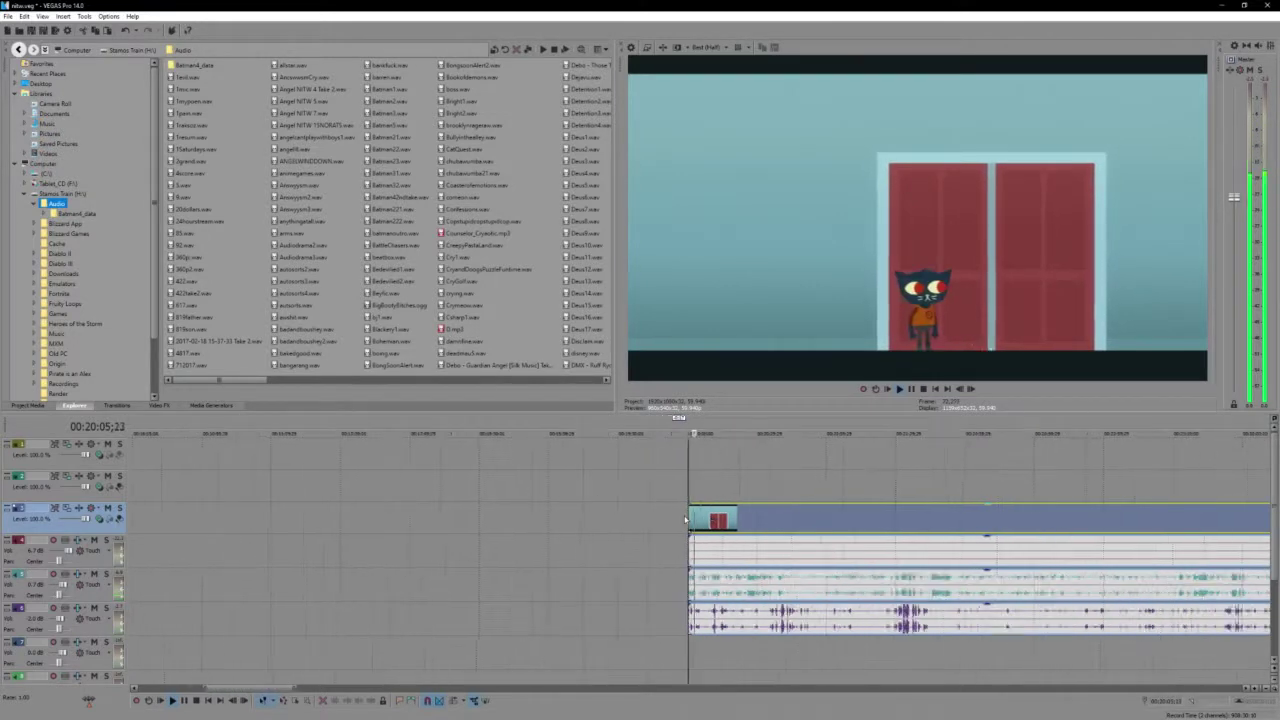
{"action": "key", "text": "Return"}
{"action": "left_click_drag", "start_coordinate": [536, 522], "coordinate": [362, 522]}
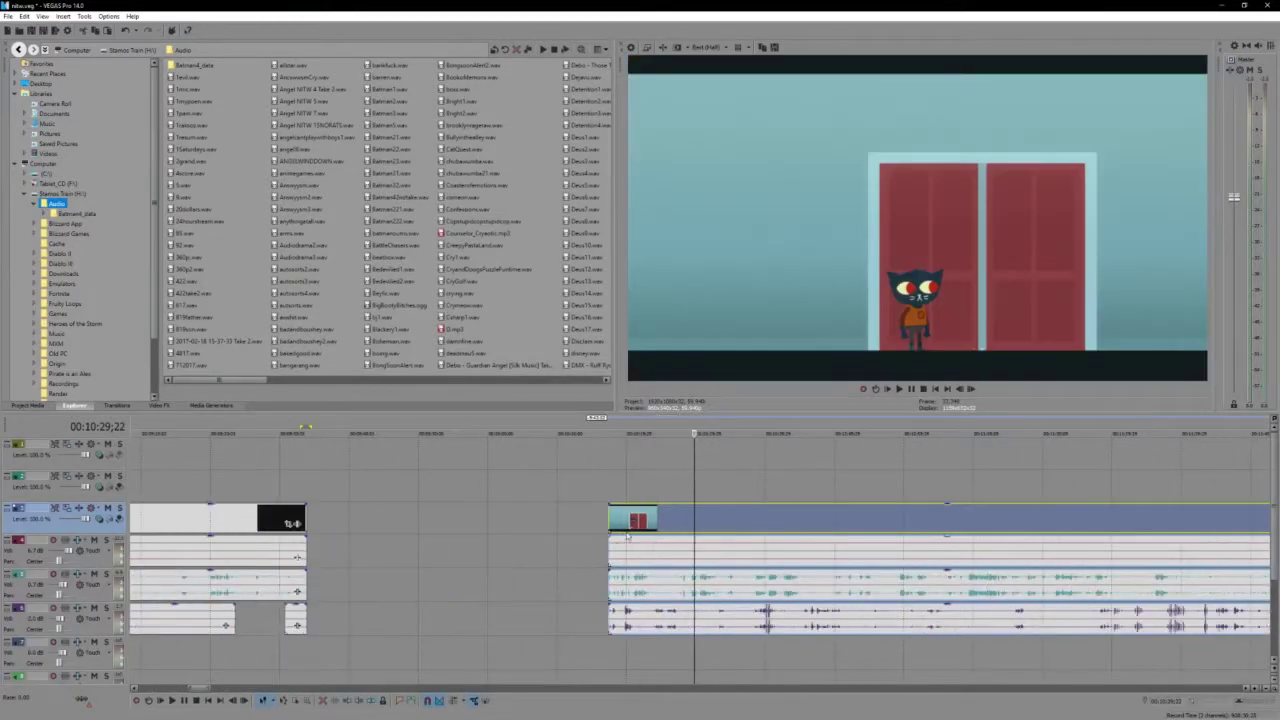
{"action": "left_click_drag", "start_coordinate": [660, 522], "coordinate": [355, 522]}
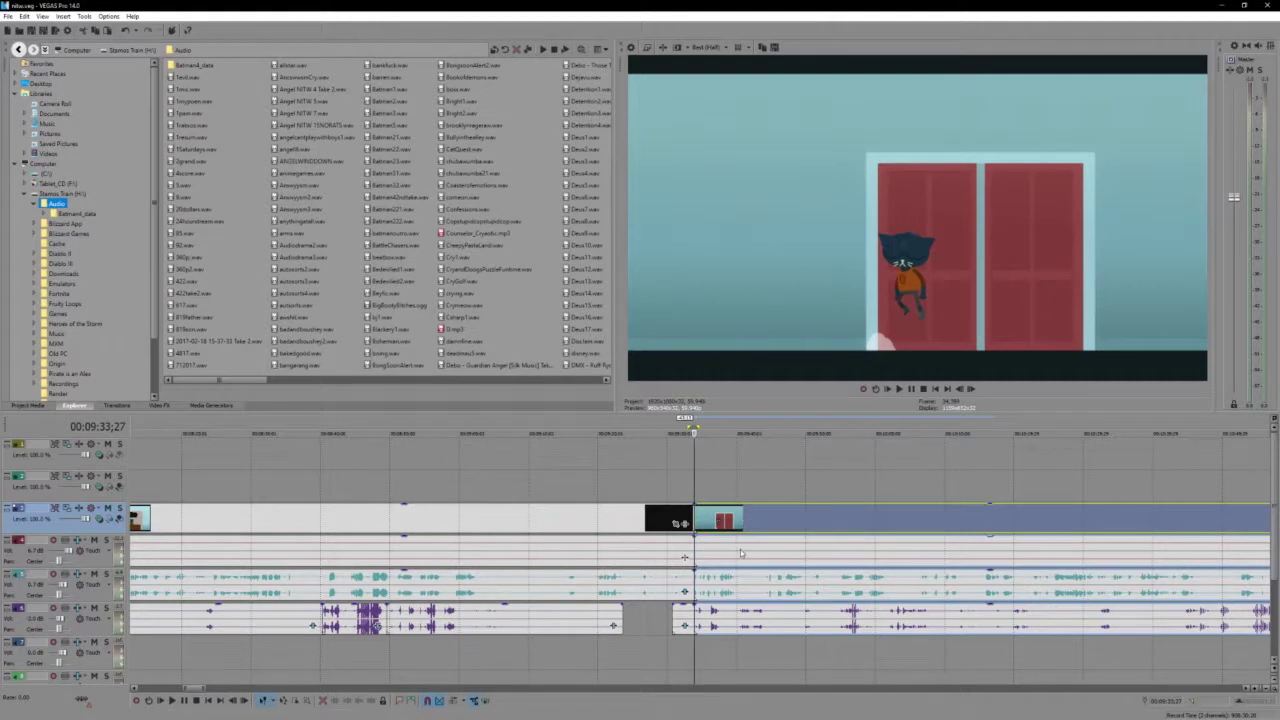
Trim the second recording's start past the red door footage to the church exterior scene
{"action": "scroll", "coordinate": [745, 533], "scroll_direction": "down", "scroll_amount": 4}
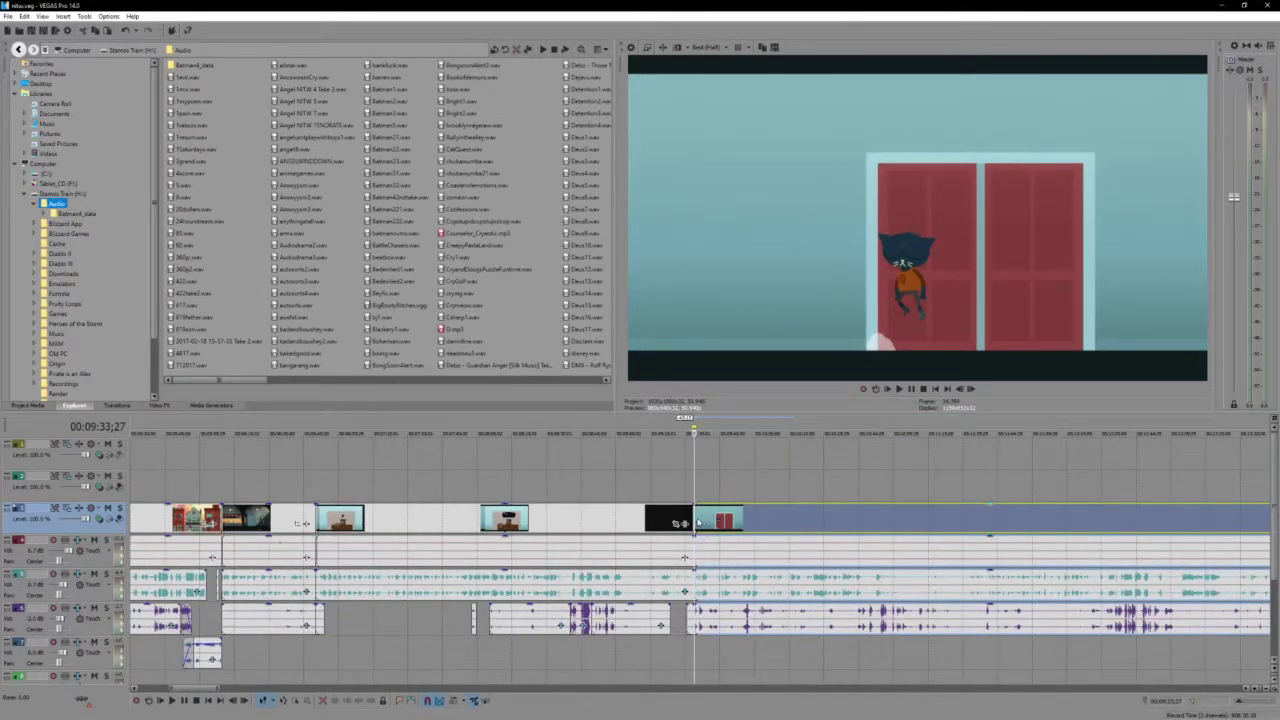
{"action": "left_click_drag", "start_coordinate": [700, 519], "coordinate": [812, 520]}
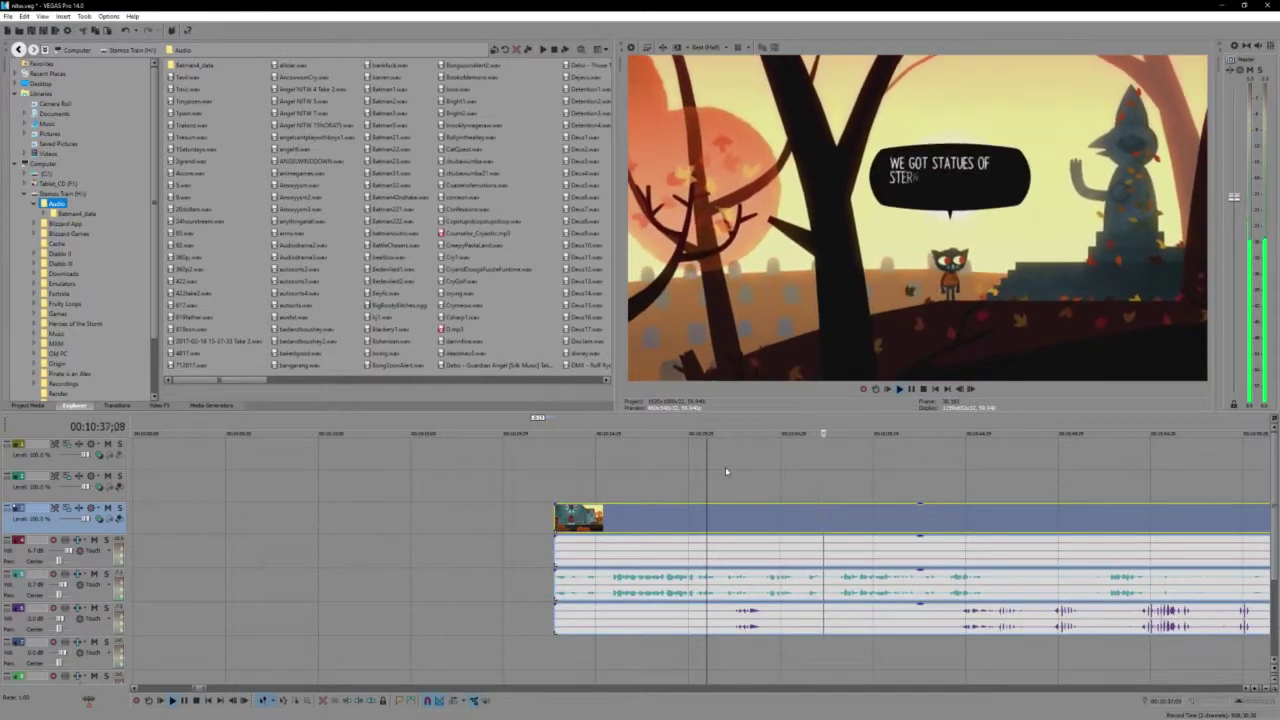
{"action": "scroll", "coordinate": [728, 469], "scroll_direction": "down", "scroll_amount": 2}
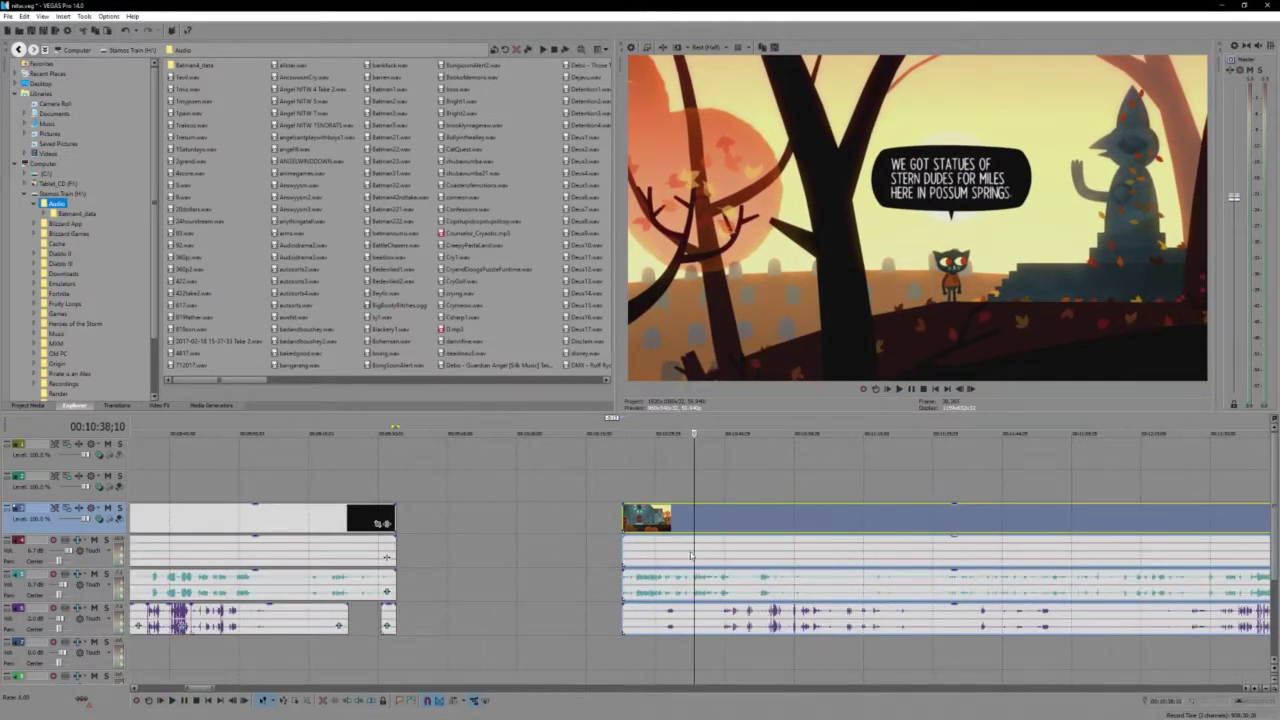
{"action": "scroll", "coordinate": [690, 555], "scroll_direction": "up", "scroll_amount": 1}
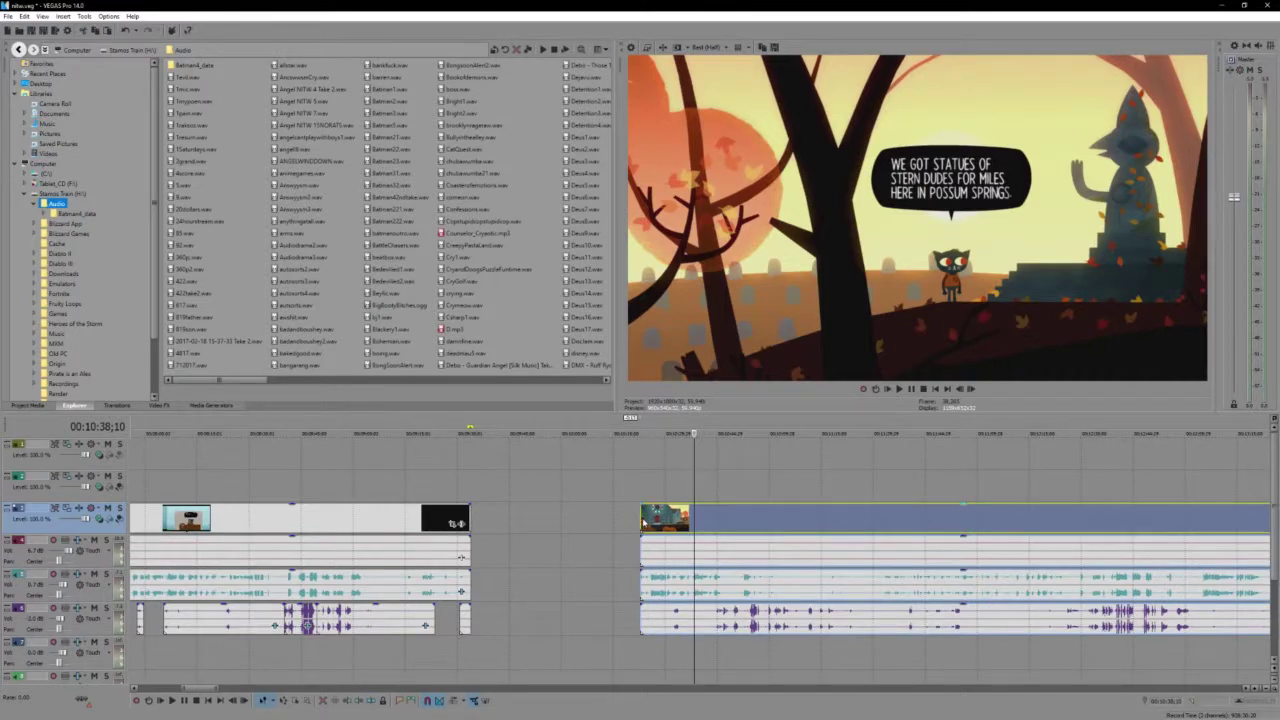
{"action": "mouse_move", "coordinate": [644, 520]}
{"action": "left_mouse_down"}
{"action": "mouse_move", "coordinate": [912, 523]}
{"action": "mouse_move", "coordinate": [943, 538]}
{"action": "mouse_move", "coordinate": [1123, 548]}
{"action": "mouse_move", "coordinate": [568, 535]}
{"action": "mouse_move", "coordinate": [702, 533]}
{"action": "mouse_move", "coordinate": [620, 533]}
{"action": "mouse_move", "coordinate": [648, 527]}
{"action": "left_mouse_up"}
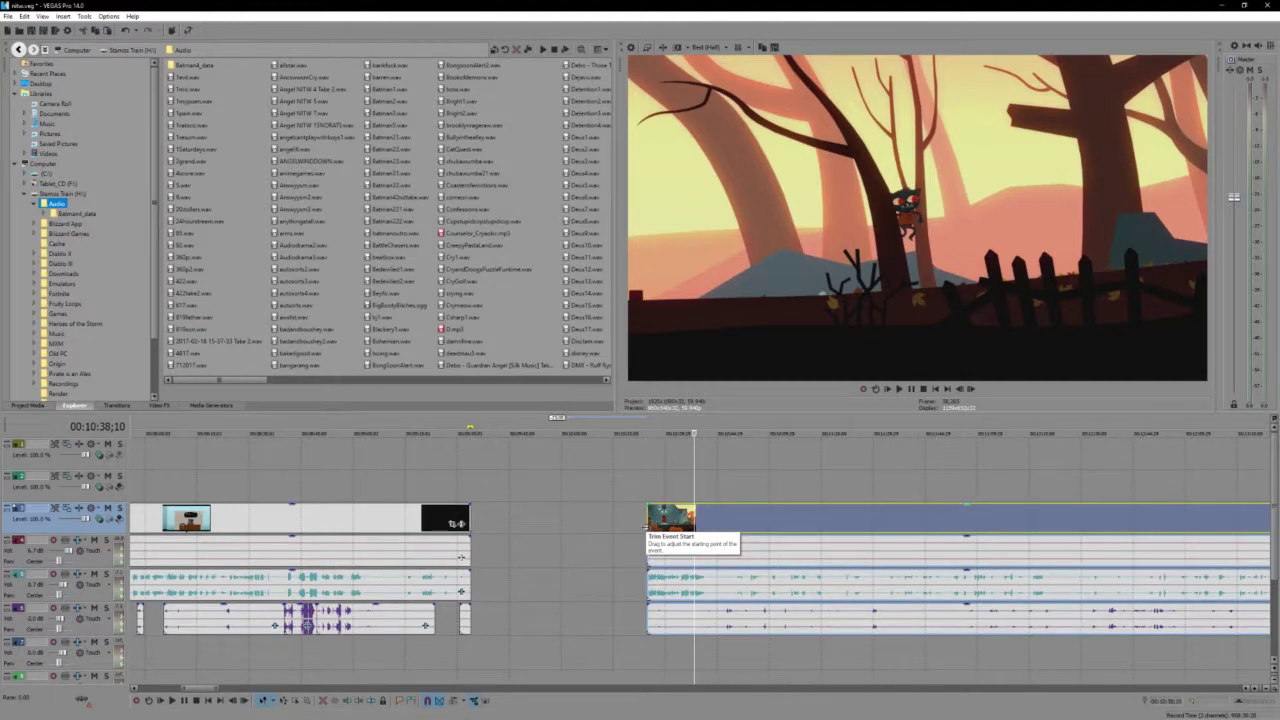
Play the second recording from its new start outside the church to check the opening
{"action": "left_click", "coordinate": [645, 527]}
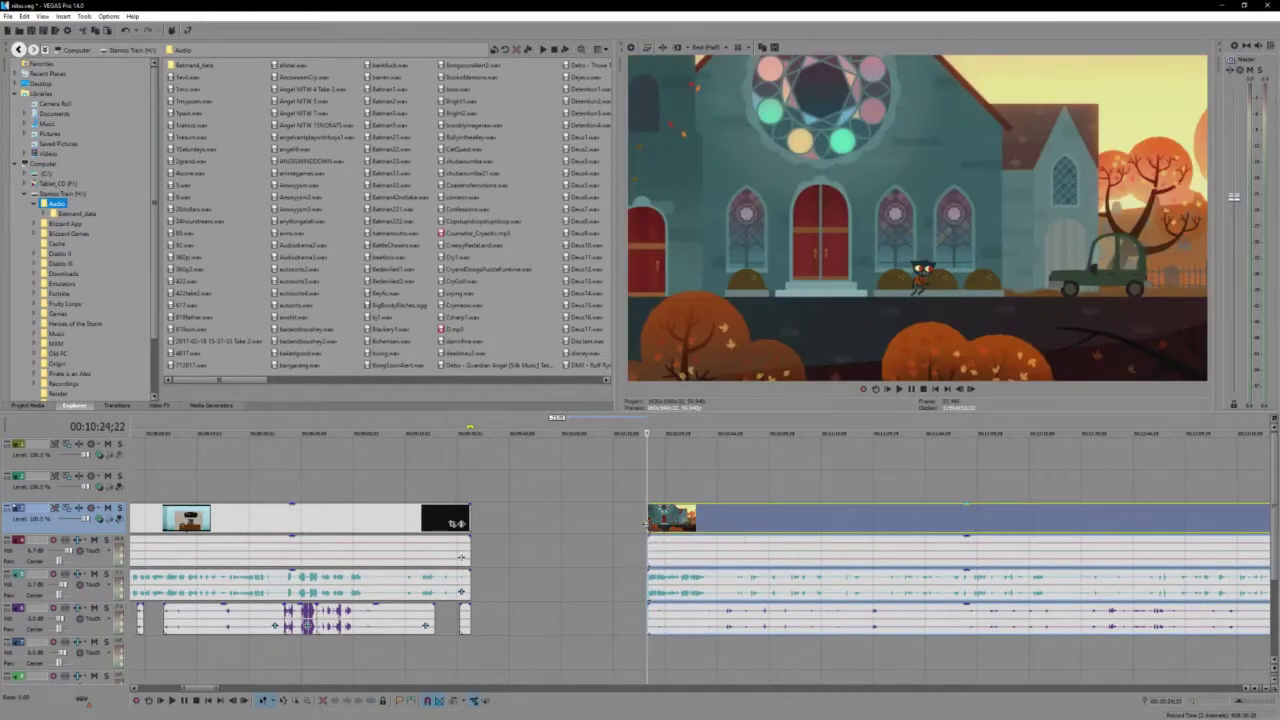
{"action": "key", "text": "space"}
{"action": "scroll", "coordinate": [648, 532], "scroll_direction": "up", "scroll_amount": 3}
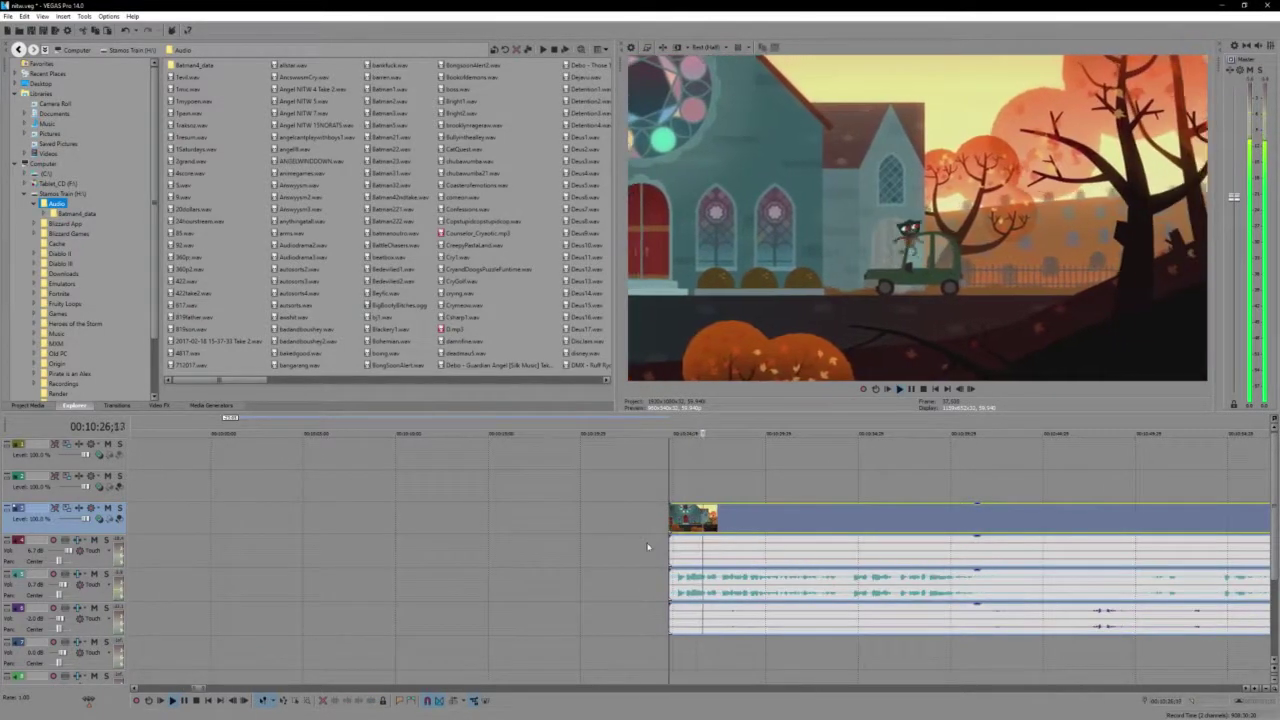
{"action": "scroll", "coordinate": [655, 541], "scroll_direction": "down", "scroll_amount": 3}
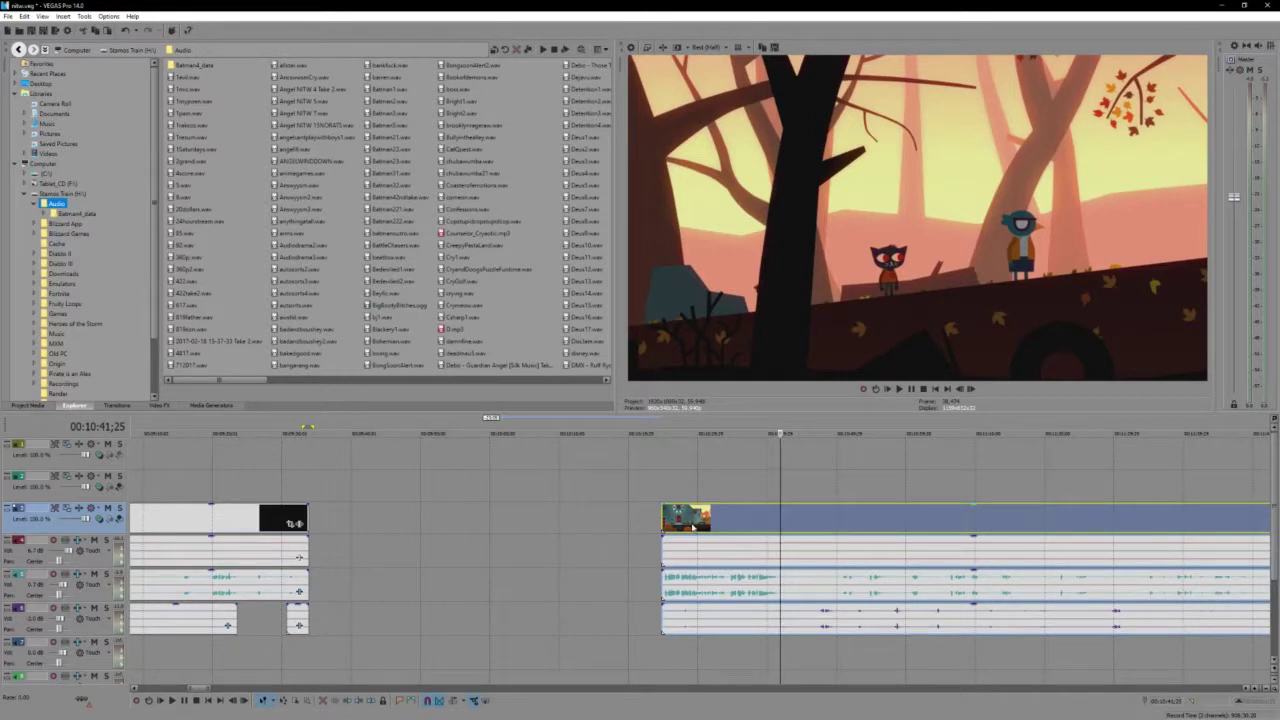
Move the church recording's clips earlier to close the gap after the black ending at 00:09:33;27
{"action": "left_click_drag", "start_coordinate": [693, 526], "coordinate": [384, 531]}
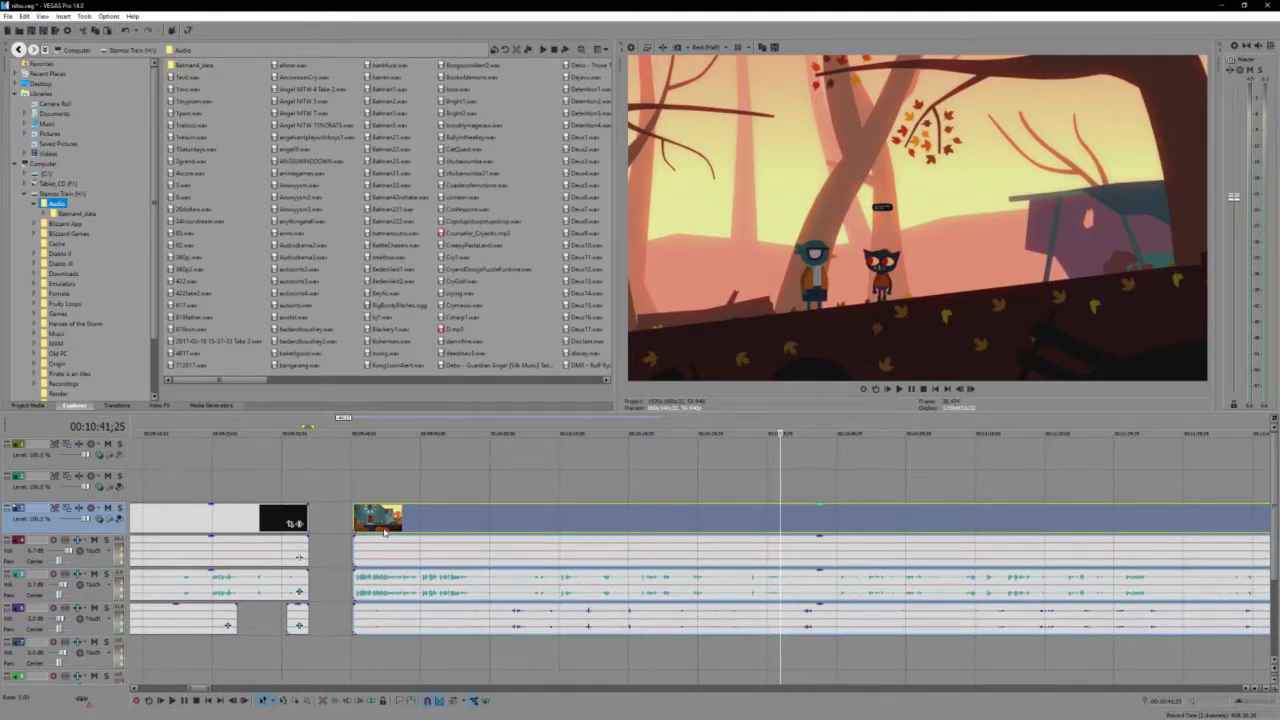
{"action": "scroll", "coordinate": [803, 597], "scroll_direction": "down", "scroll_amount": 3}
{"action": "scroll", "coordinate": [717, 625], "scroll_direction": "up", "scroll_amount": 2}
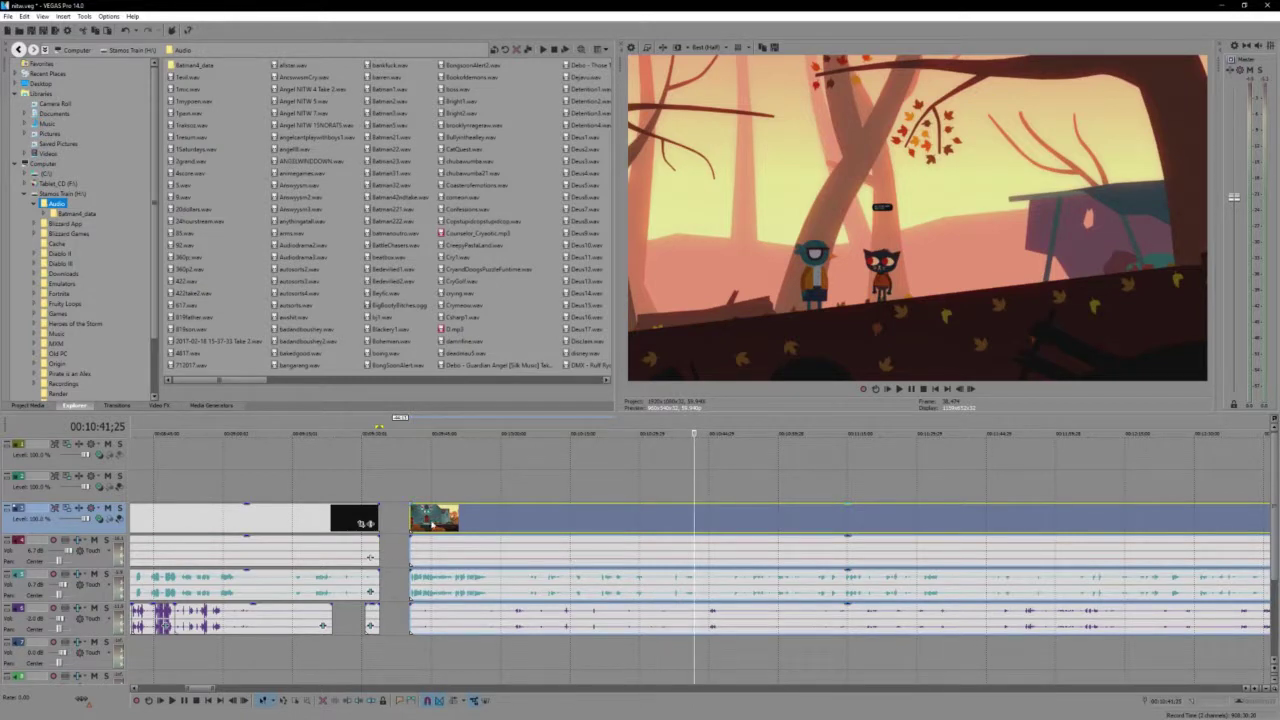
{"action": "left_click_drag", "start_coordinate": [427, 521], "coordinate": [392, 522]}
{"action": "left_click", "coordinate": [383, 523]}
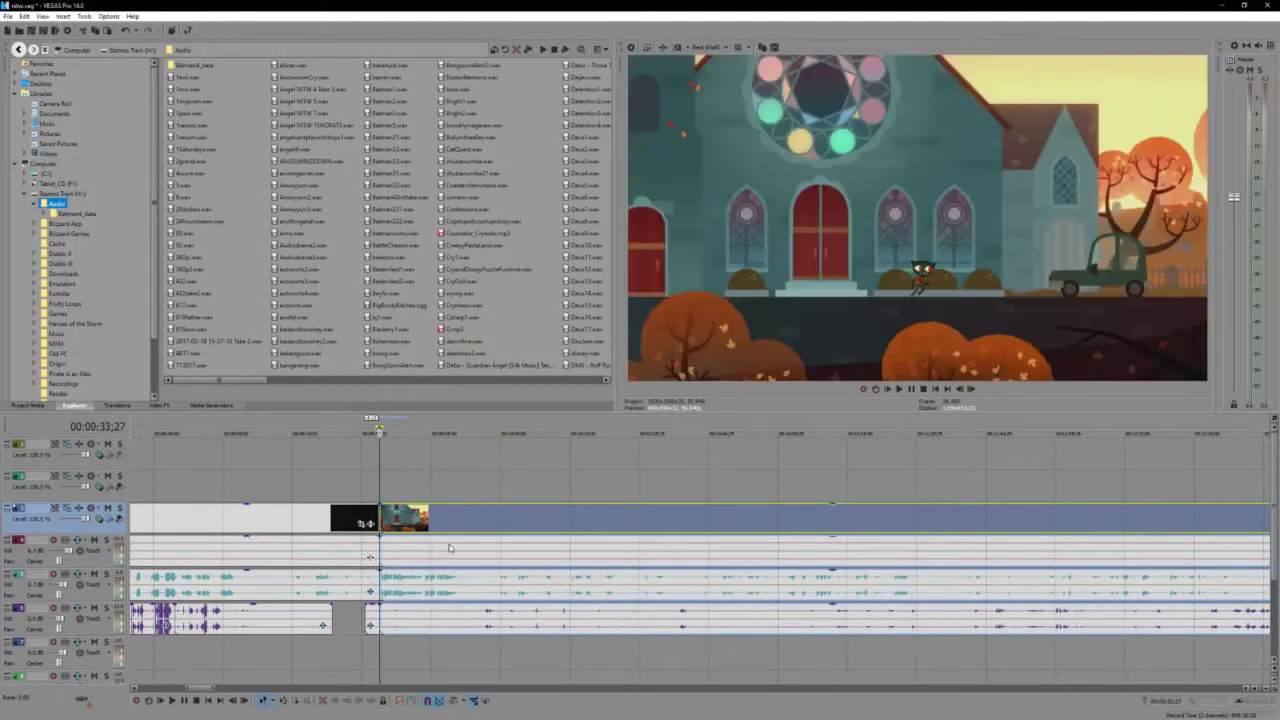
Try overlapping the church recording's start with the black ending to form a short crossfade
{"action": "scroll", "coordinate": [449, 546], "scroll_direction": "up", "scroll_amount": 5}
{"action": "key", "text": "space"}
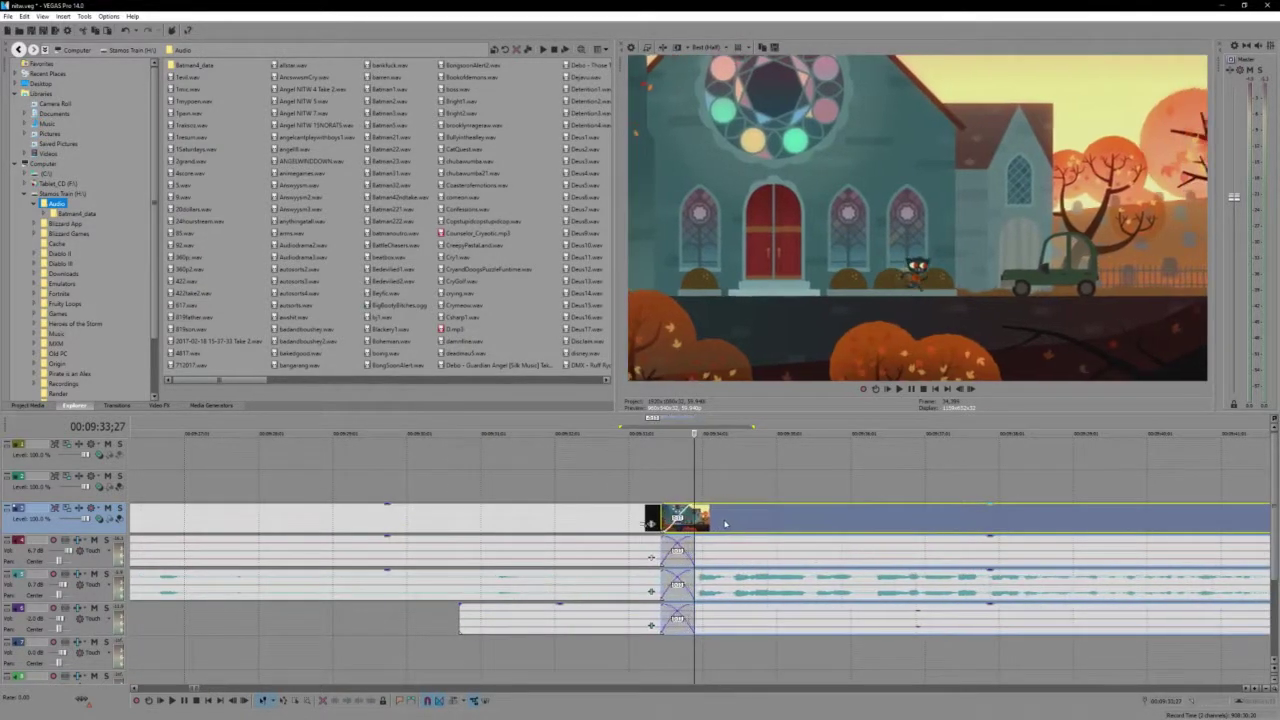
{"action": "key", "text": "space"}
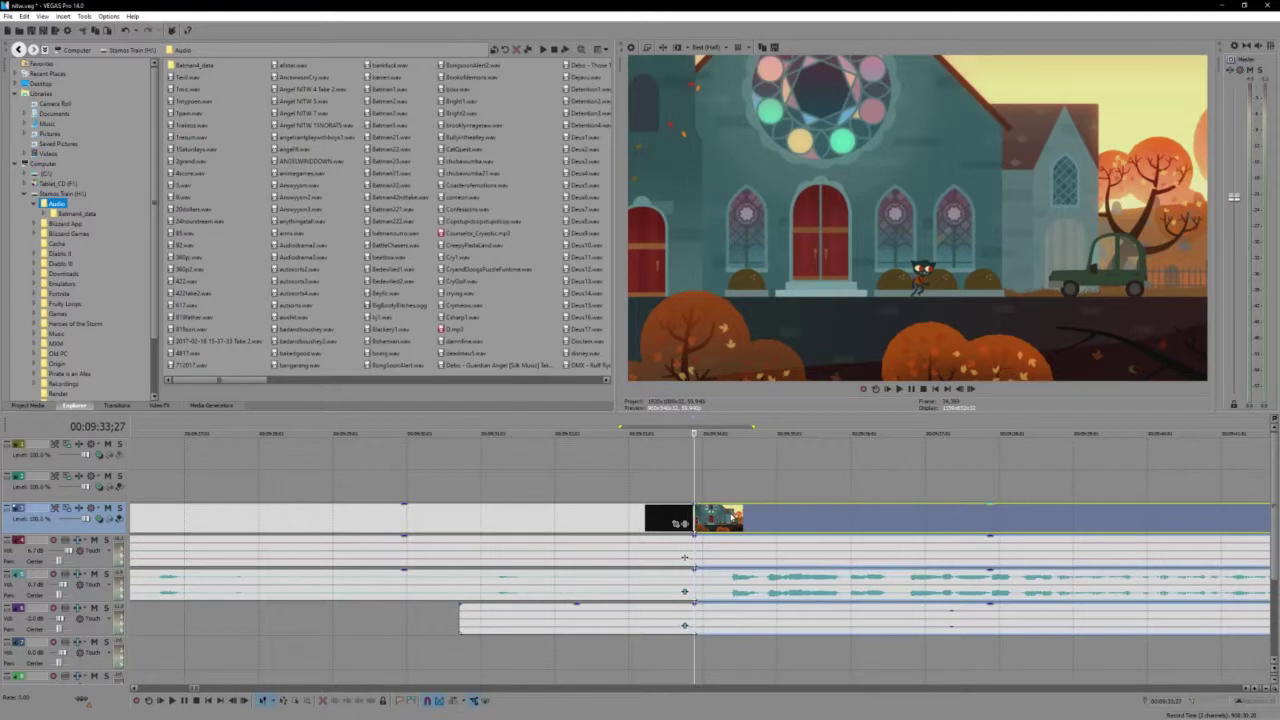
{"action": "mouse_move", "coordinate": [697, 515]}
{"action": "left_mouse_down"}
{"action": "mouse_move", "coordinate": [726, 521]}
{"action": "mouse_move", "coordinate": [701, 523]}
{"action": "left_mouse_up"}
{"action": "key", "text": "KP_4"}
{"action": "key", "text": "KP_4"}
{"action": "key", "text": "KP_4"}
{"action": "key", "text": "KP_4"}
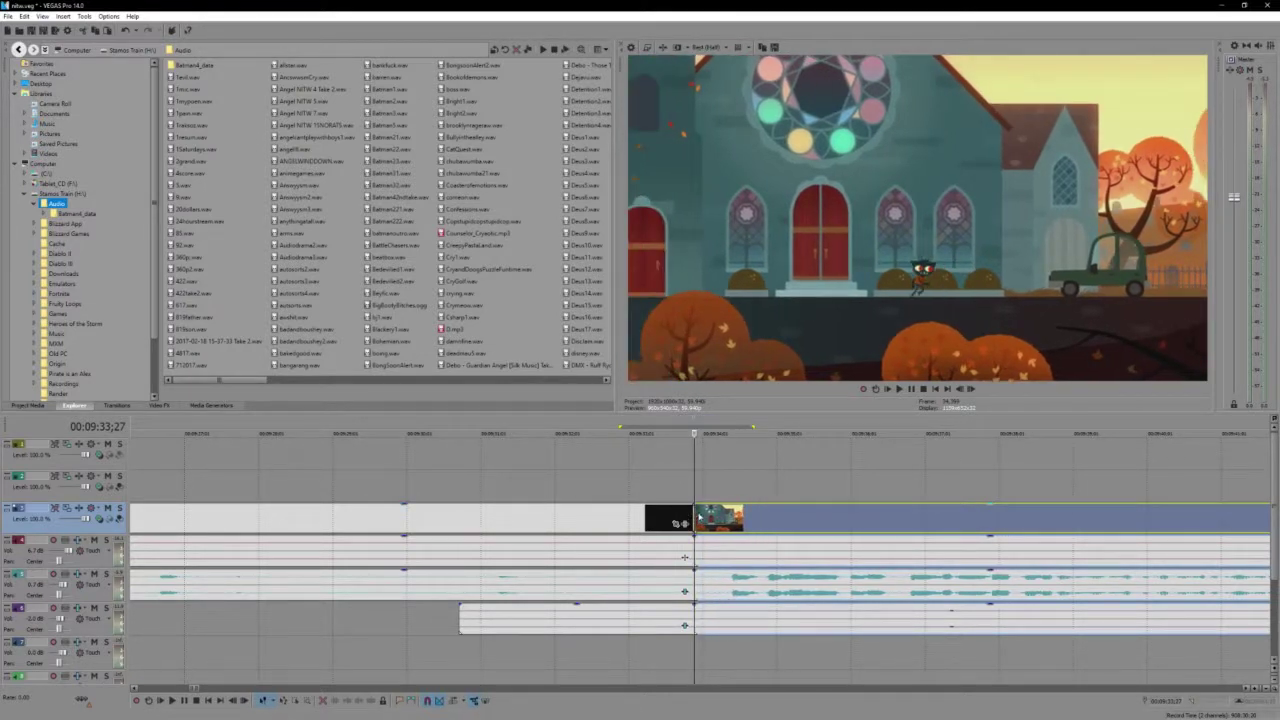
Set the preview quality to Best (Full) and save a JPEG snapshot of the couch recording's last black frame in Documents
{"action": "left_click", "coordinate": [678, 516]}
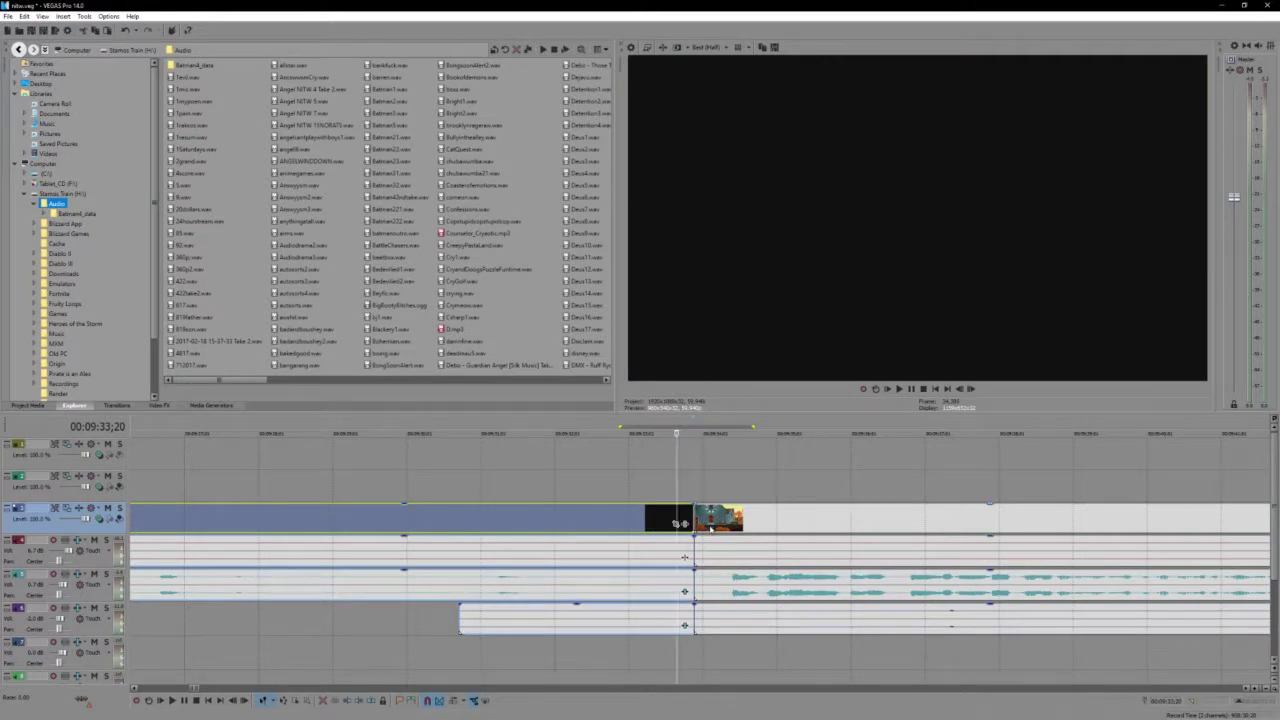
{"action": "left_click", "coordinate": [710, 527]}
{"action": "left_click", "coordinate": [673, 519]}
{"action": "left_click", "coordinate": [691, 521]}
{"action": "key", "text": "Left"}
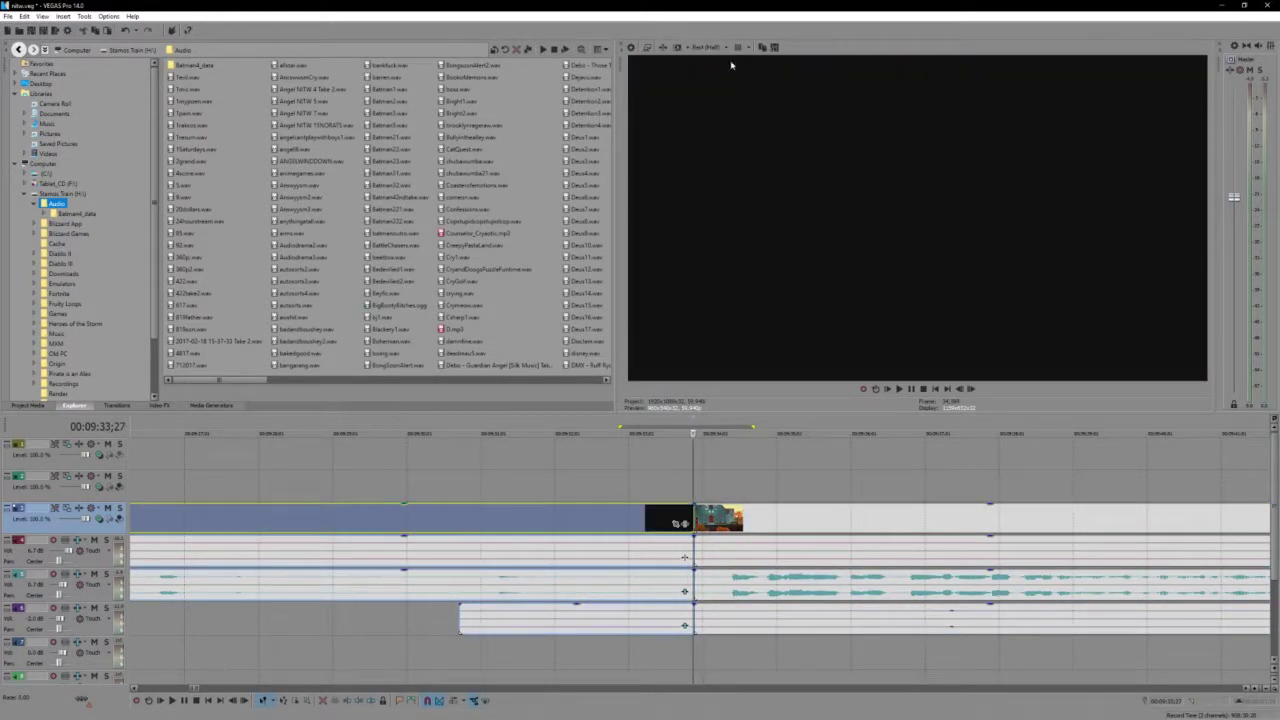
{"action": "left_click", "coordinate": [707, 47]}
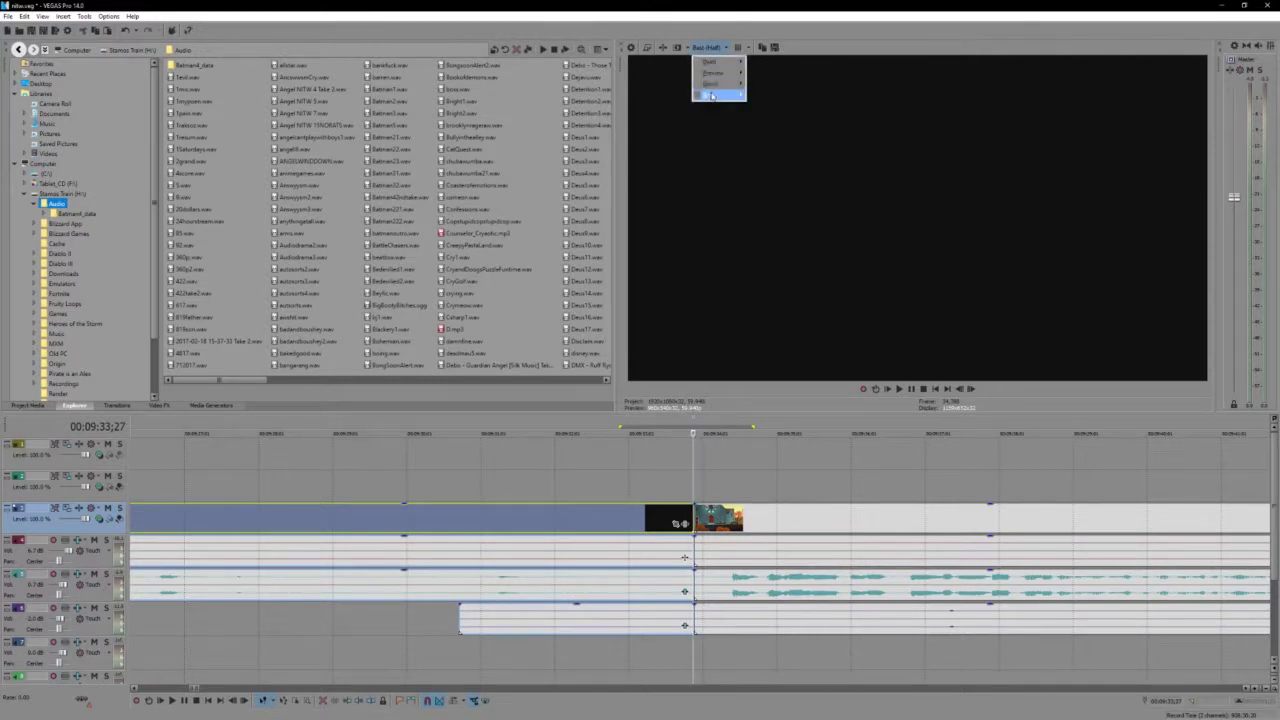
{"action": "left_click", "coordinate": [759, 105]}
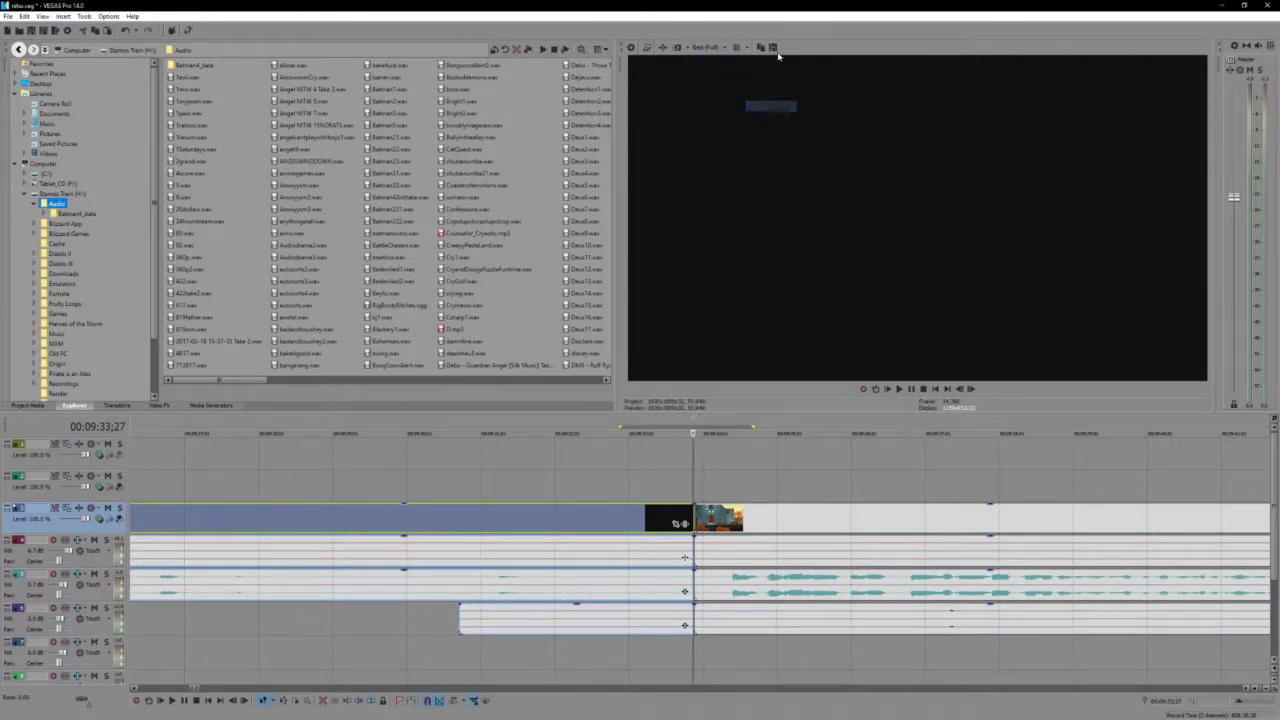
{"action": "left_click", "coordinate": [770, 47]}
{"action": "left_click", "coordinate": [760, 353]}
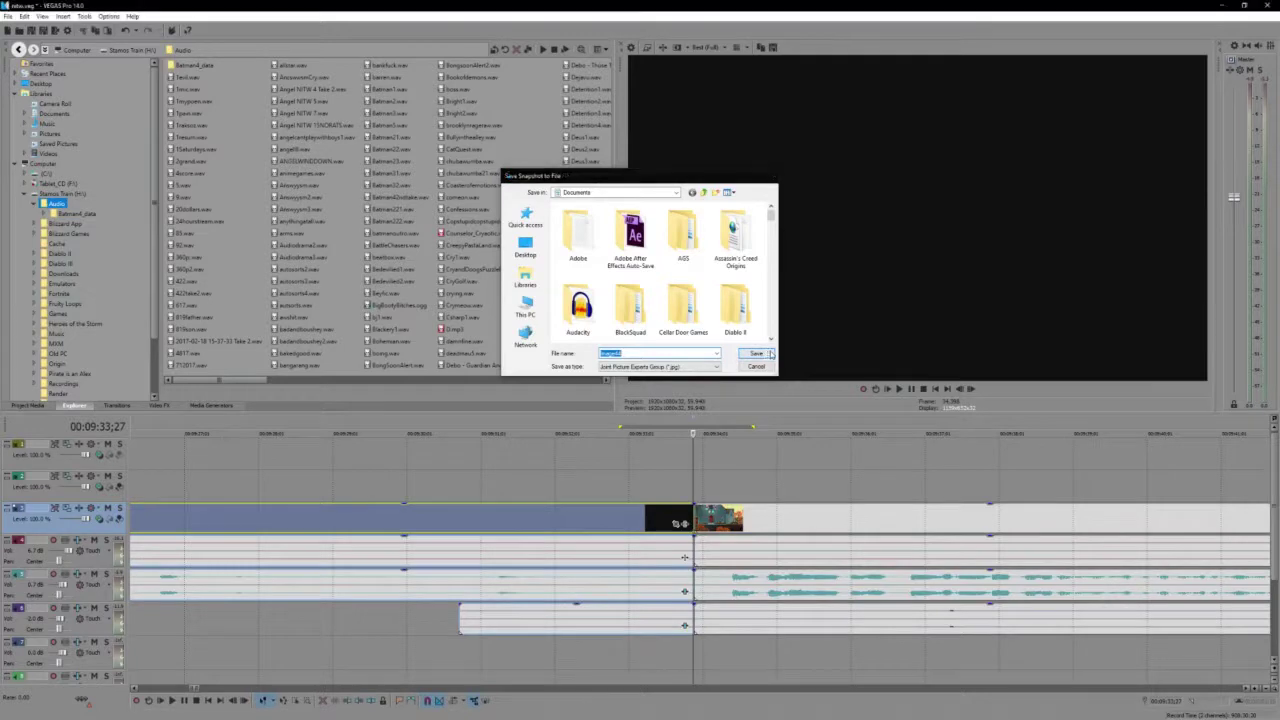
Place the black snapshot above the start of the church clip, shortened to about one second with a fade-out
{"action": "scroll", "coordinate": [406, 203], "scroll_direction": "up", "scroll_amount": 2}
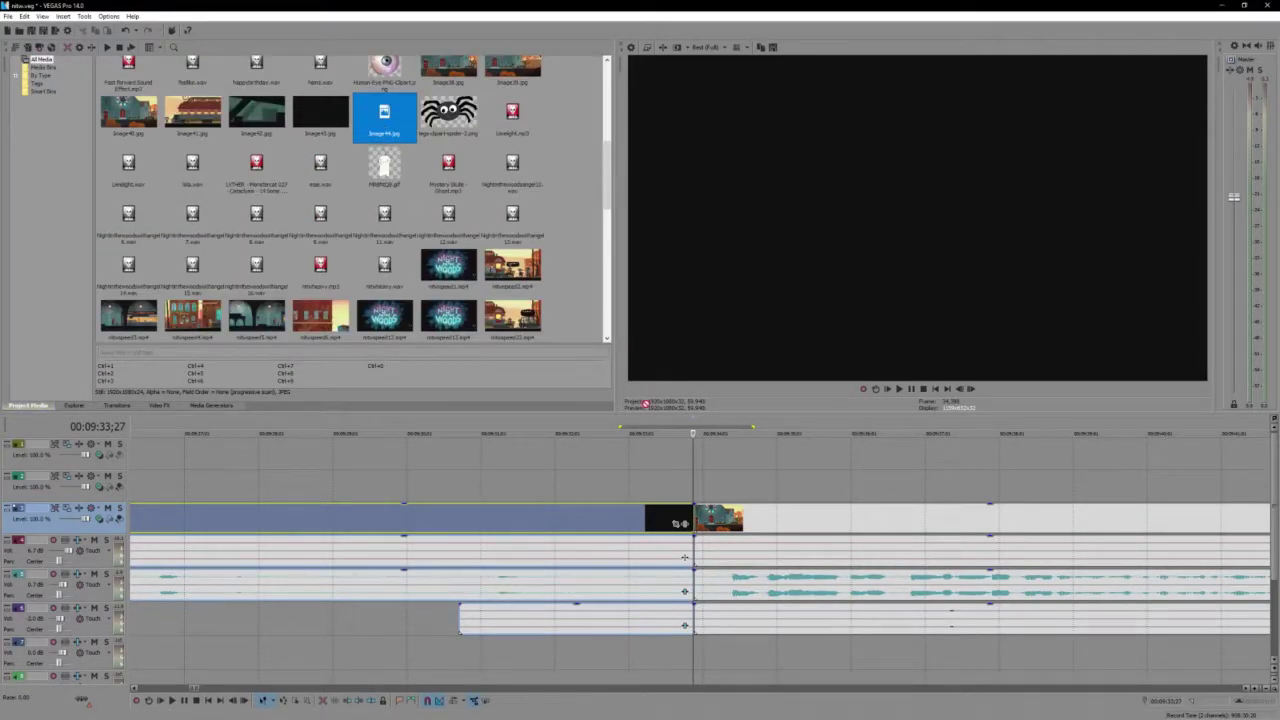
{"action": "left_click_drag", "start_coordinate": [646, 404], "coordinate": [741, 473]}
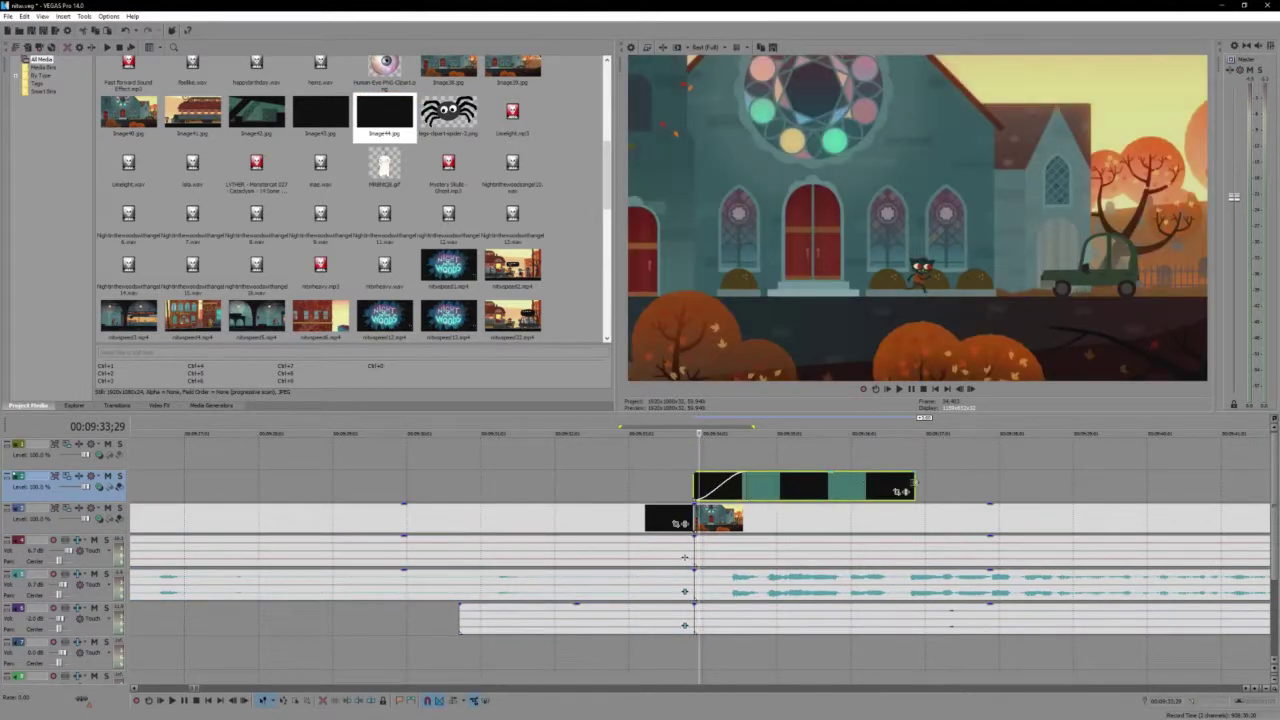
{"action": "left_click_drag", "start_coordinate": [912, 485], "coordinate": [724, 480]}
{"action": "left_click", "coordinate": [651, 479]}
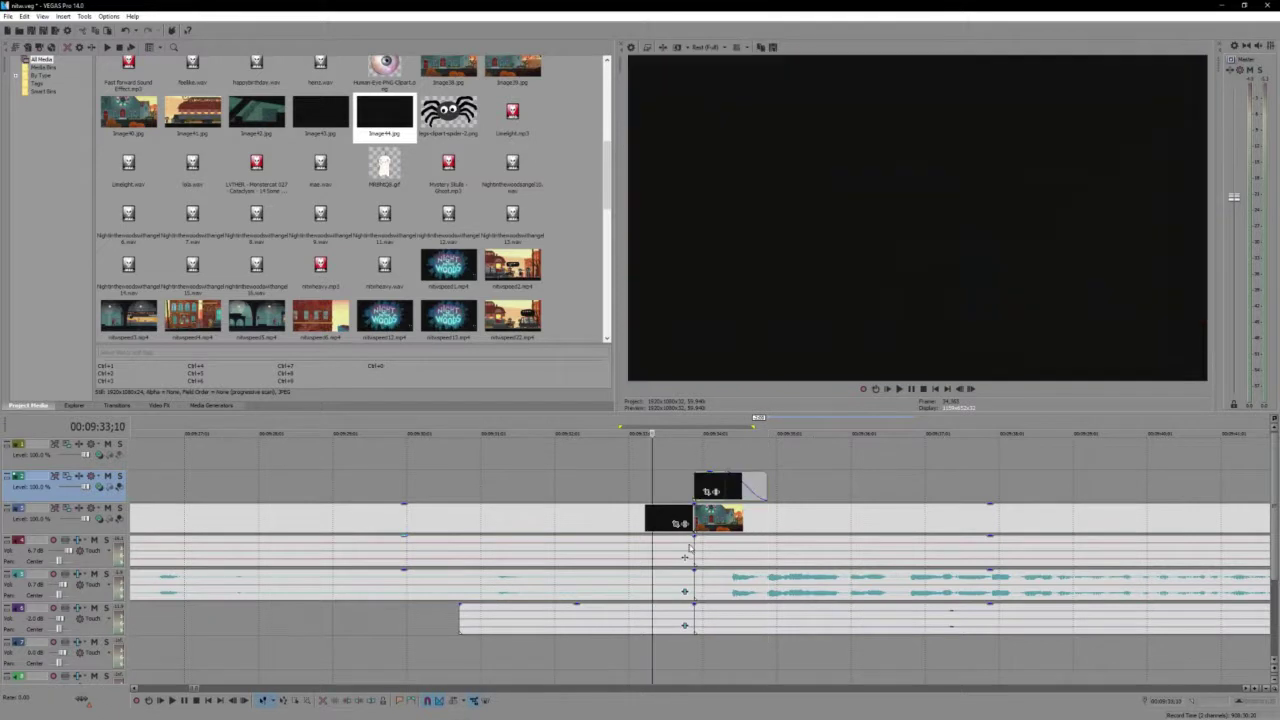
Extend the couch recording's first audio track past the join to crossfade with the church audio, and play the transition
{"action": "left_click", "coordinate": [686, 550]}
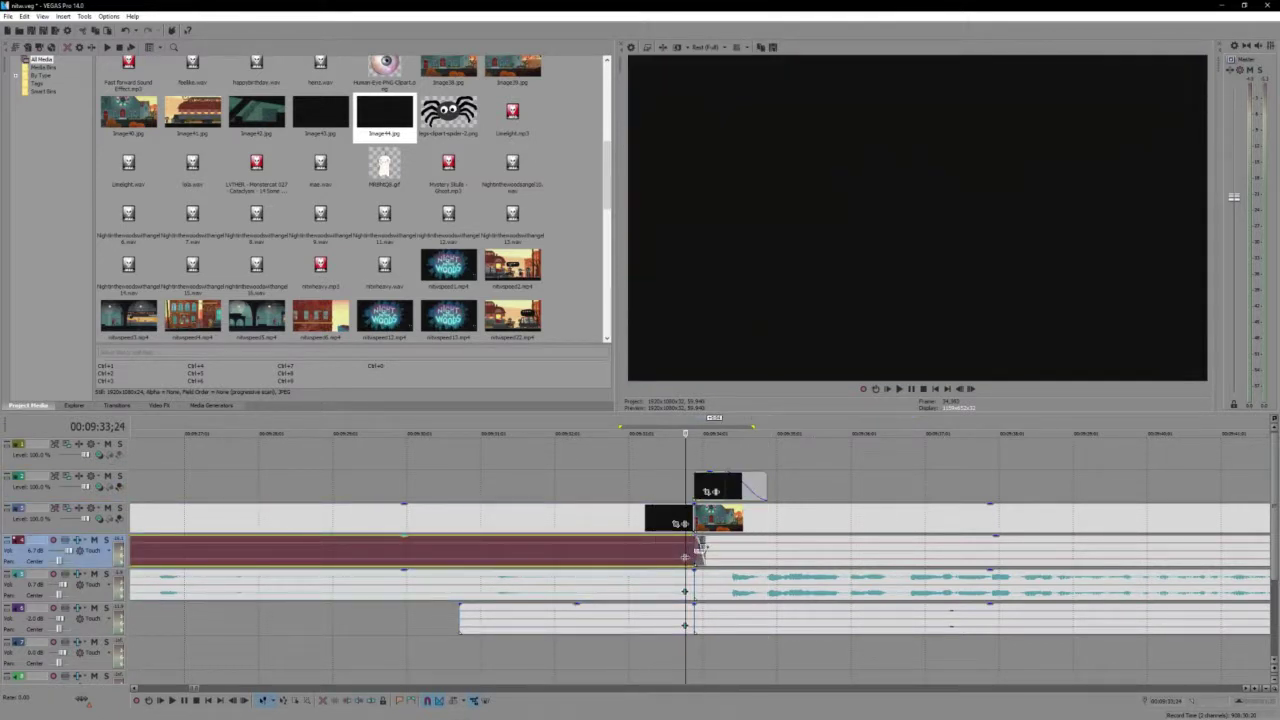
{"action": "left_click", "coordinate": [610, 479]}
{"action": "key", "text": "space"}
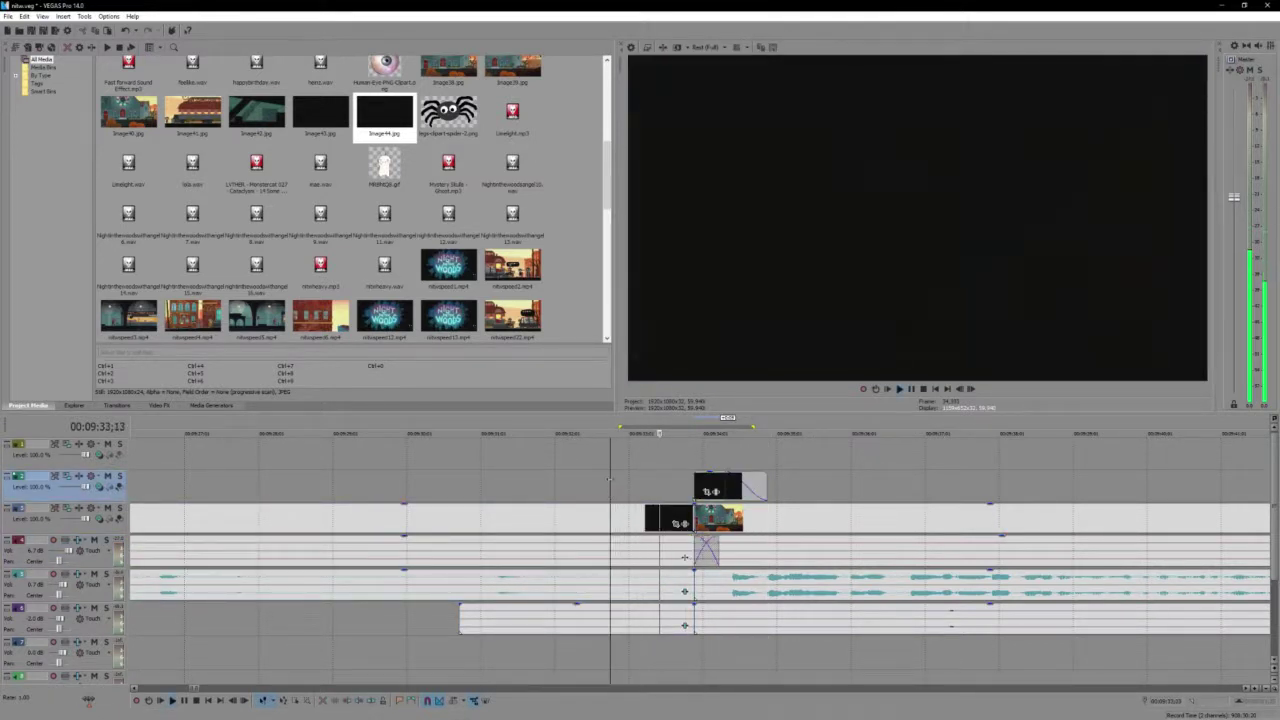
{"action": "key", "text": "Return"}
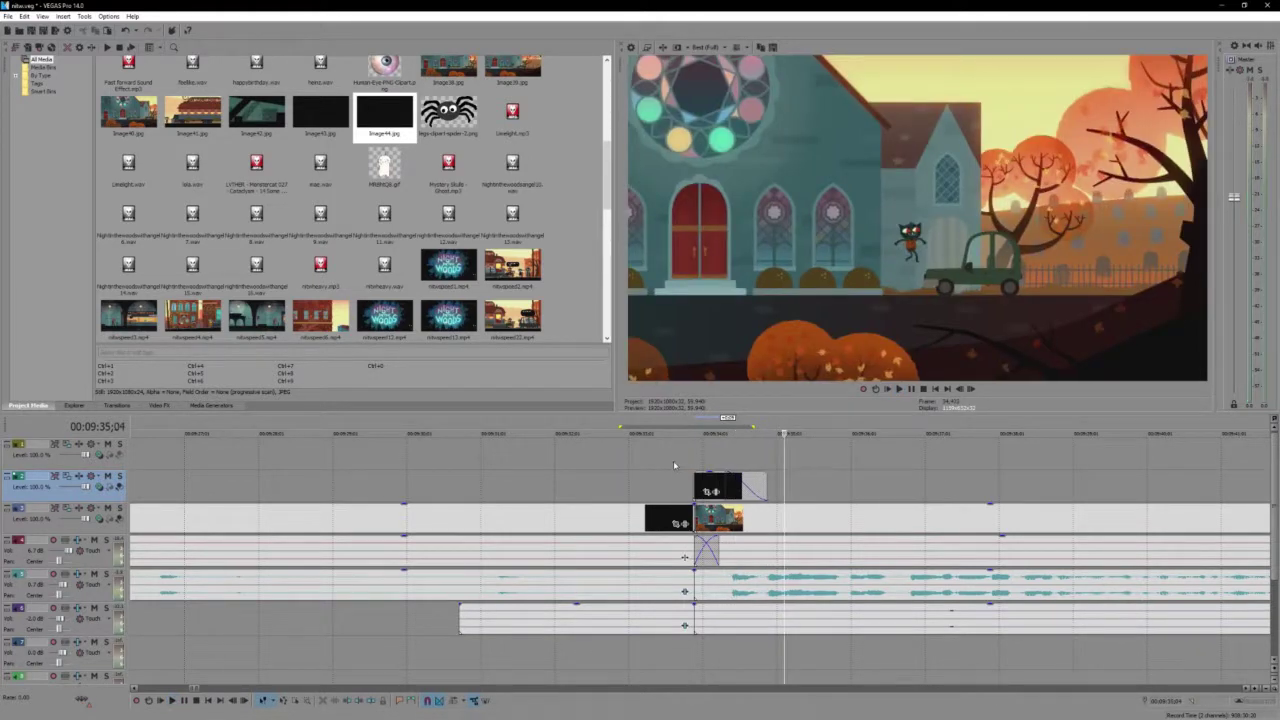
{"action": "left_click_drag", "start_coordinate": [781, 432], "coordinate": [609, 433]}
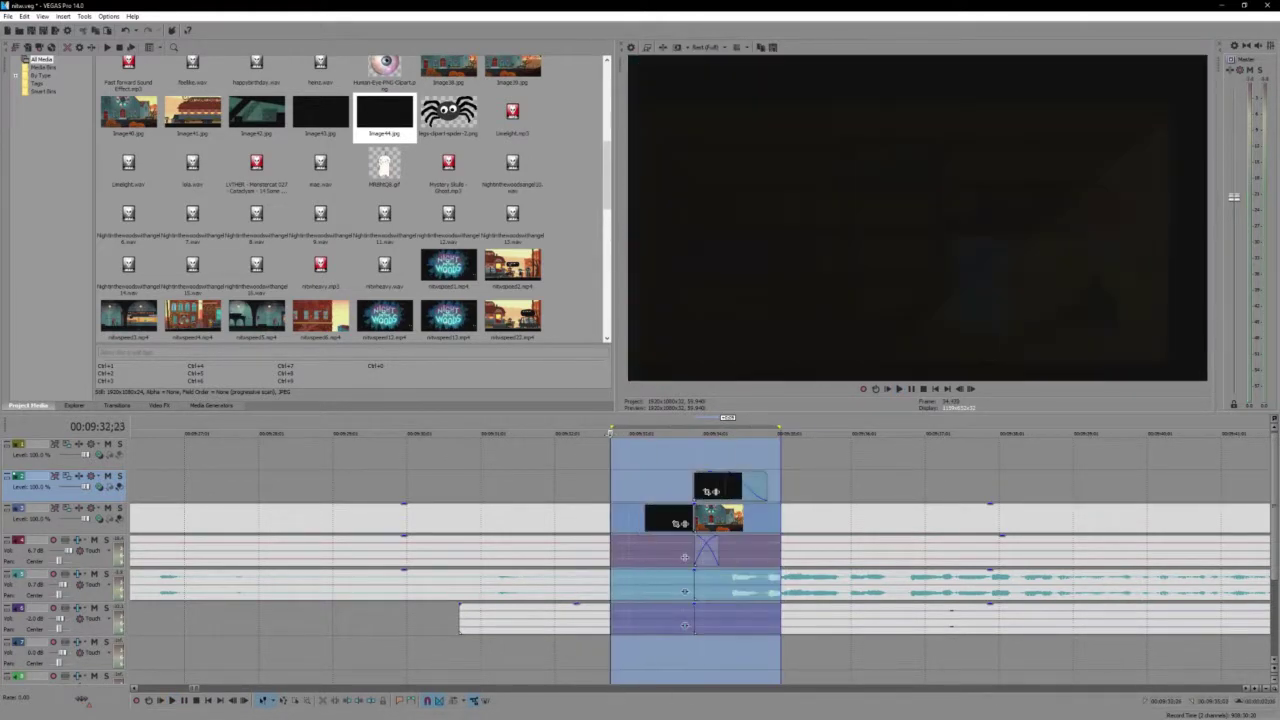
Move the church video and its lower two audio tracks about one second later, and extend the black still over the gap
{"action": "left_click", "coordinate": [792, 515]}
{"action": "left_click_drag", "start_coordinate": [753, 545], "coordinate": [697, 555]}
{"action": "left_click", "coordinate": [803, 557]}
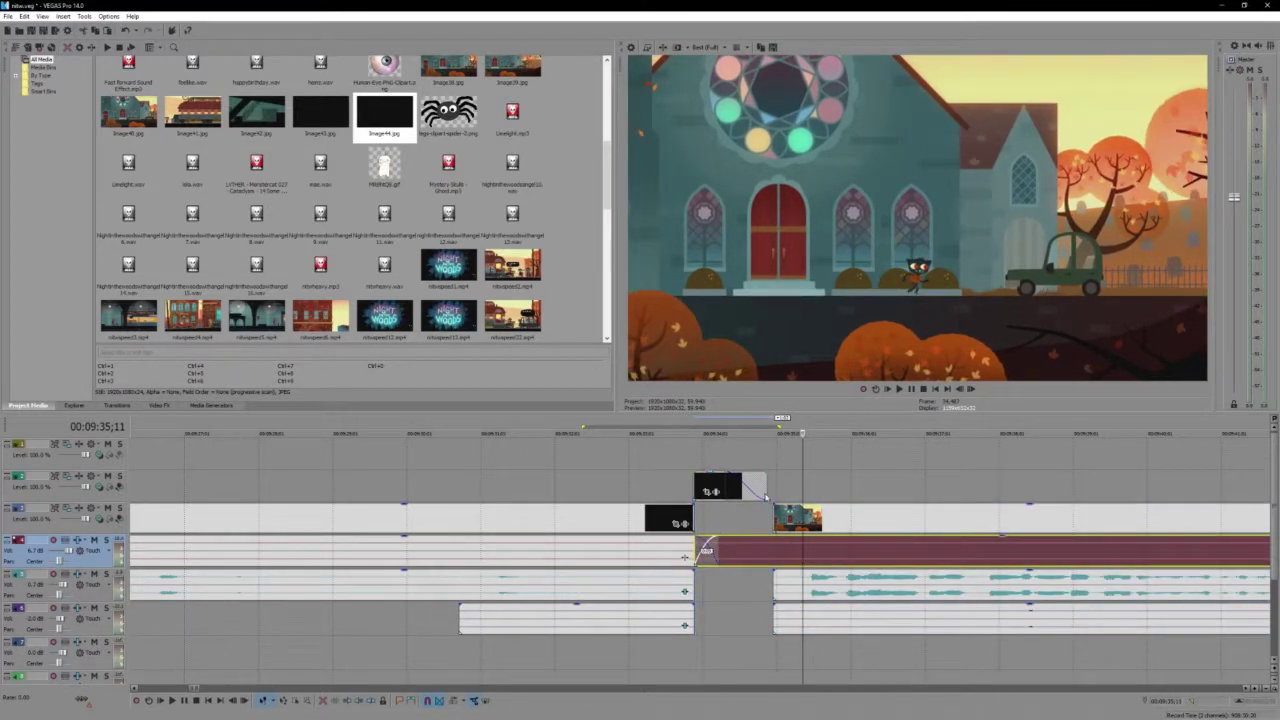
{"action": "left_click_drag", "start_coordinate": [767, 489], "coordinate": [817, 495]}
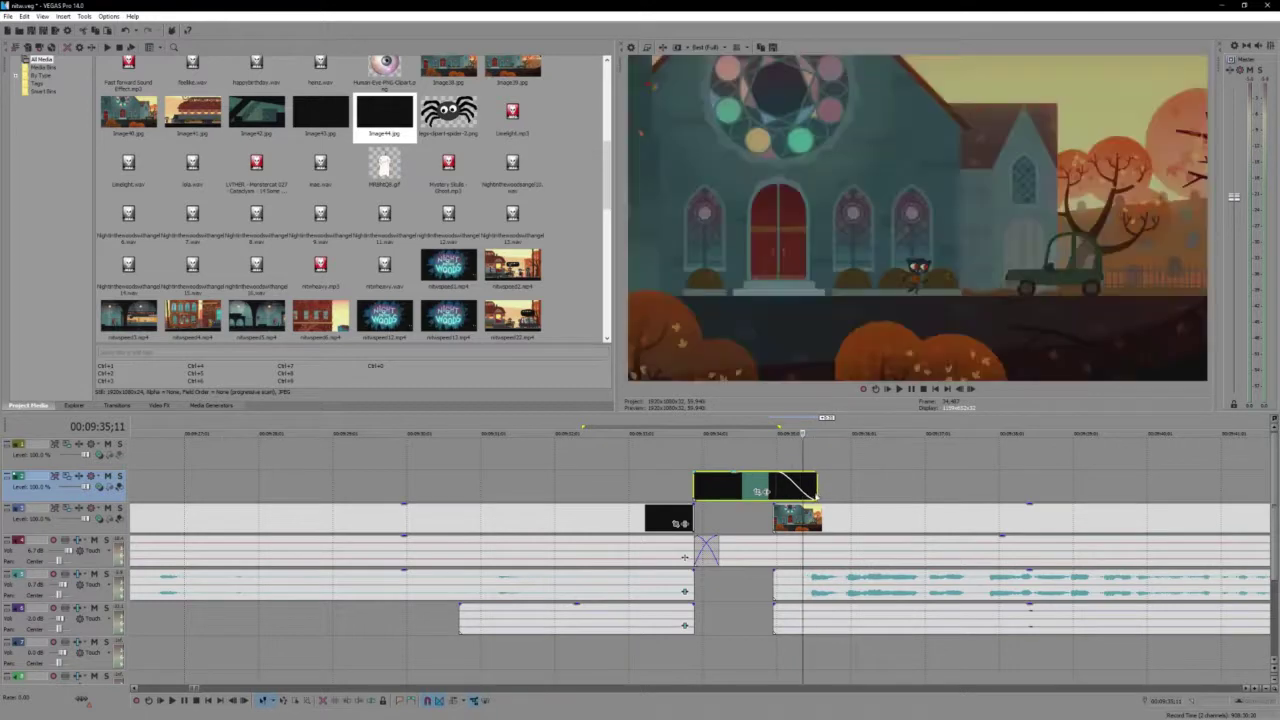
Select the time range around the black transition, starting at 00:09:32;13, and play it
{"action": "left_click_drag", "start_coordinate": [827, 434], "coordinate": [585, 451]}
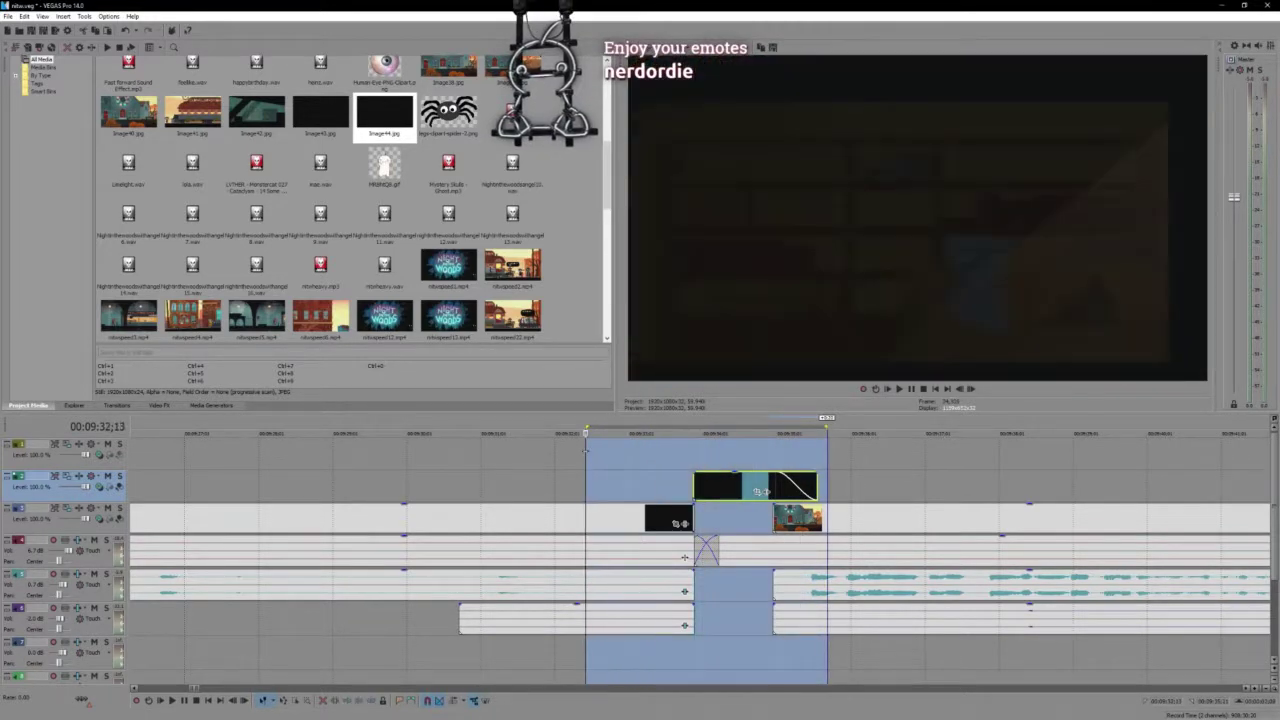
{"action": "left_click", "coordinate": [585, 451]}
{"action": "key", "text": "space"}
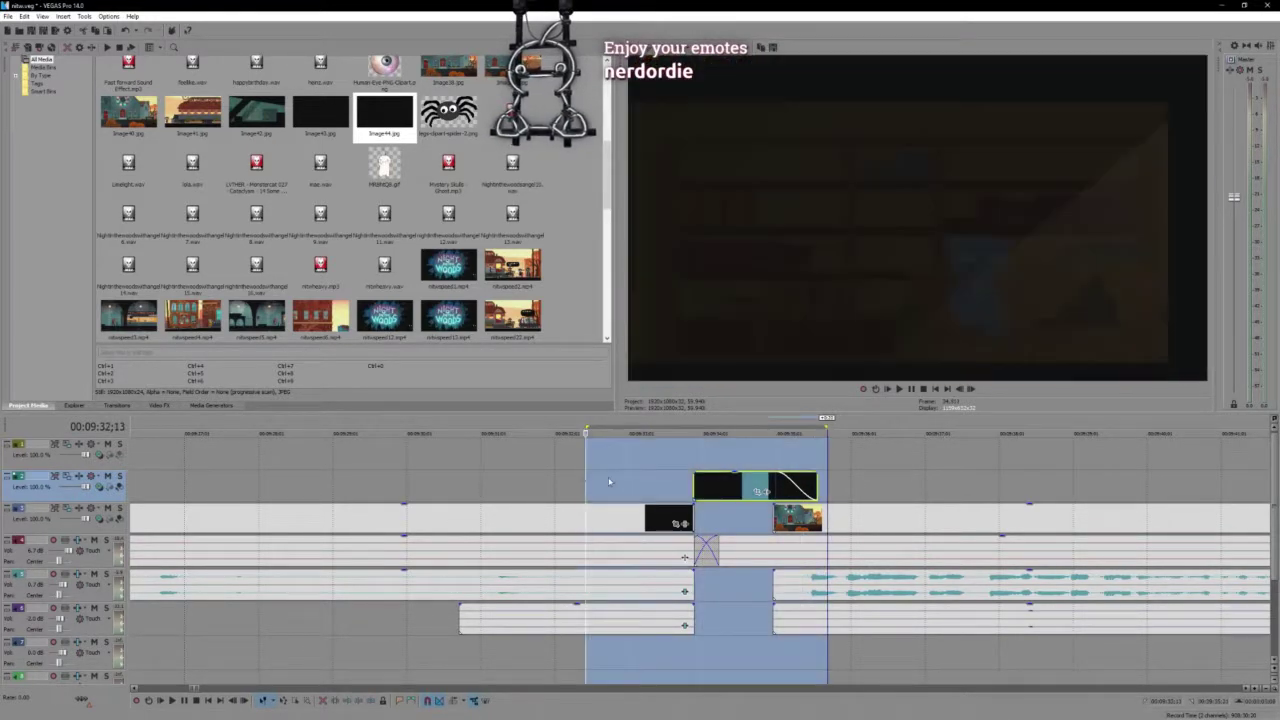
Lengthen the black still's fade-out slightly and replay the transition from the darkening couch scene
{"action": "left_click", "coordinate": [570, 470]}
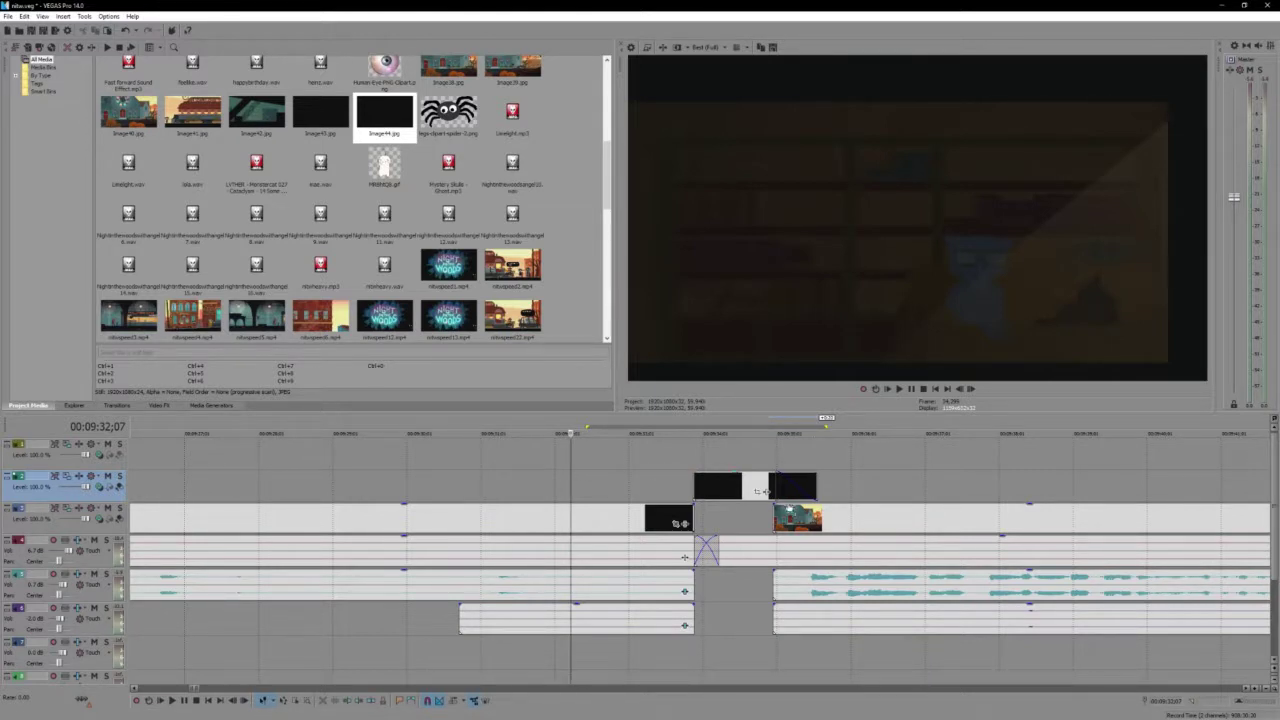
{"action": "left_click_drag", "start_coordinate": [779, 486], "coordinate": [776, 486]}
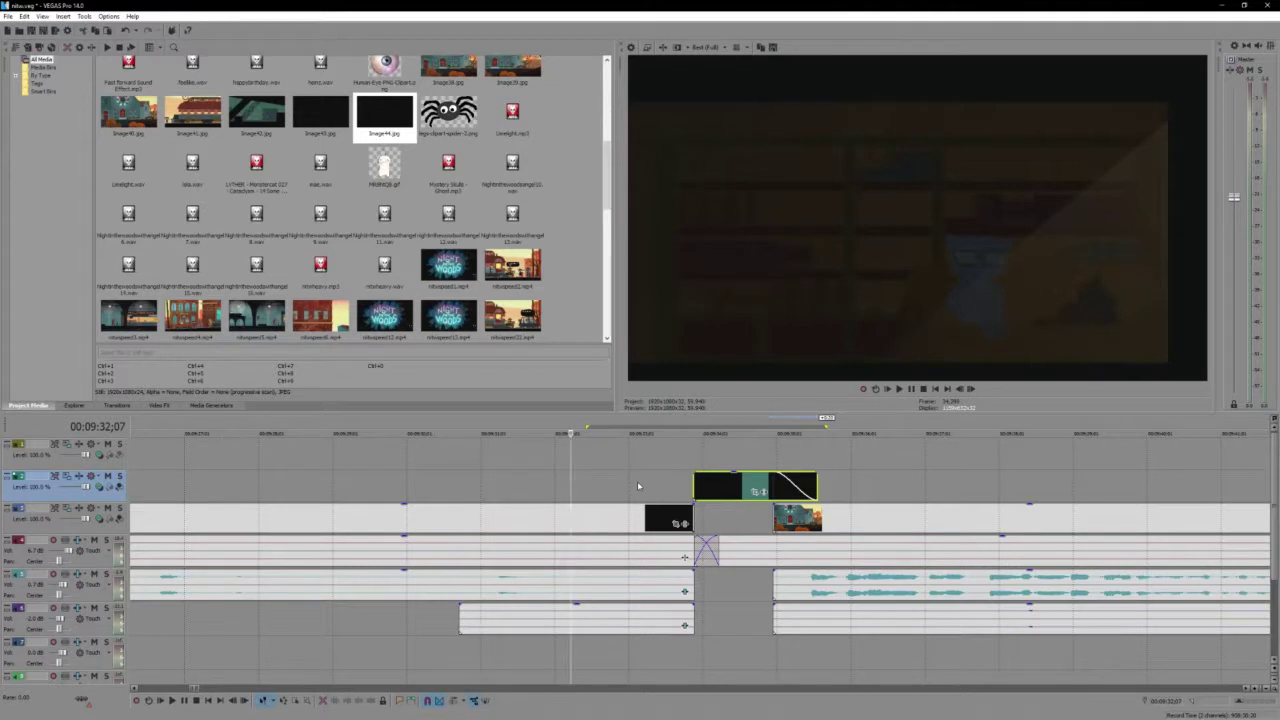
{"action": "key", "text": "alt+Tab"}
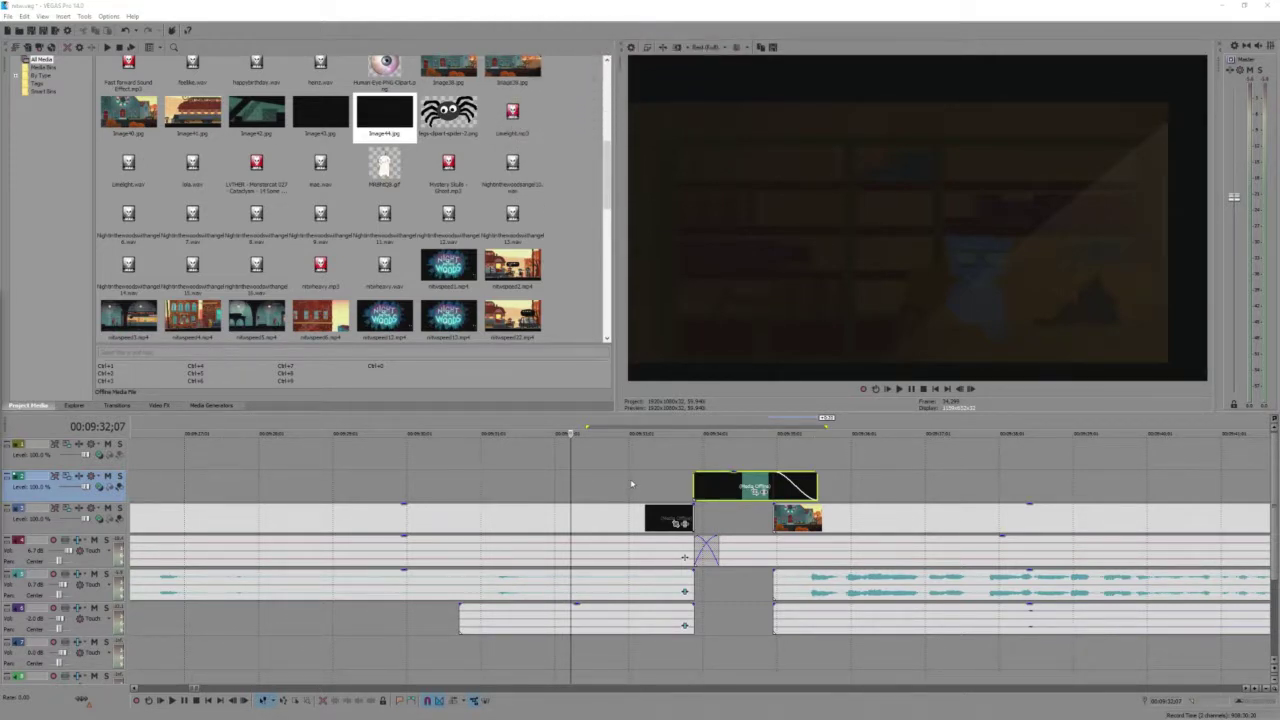
{"action": "left_click", "coordinate": [631, 484]}
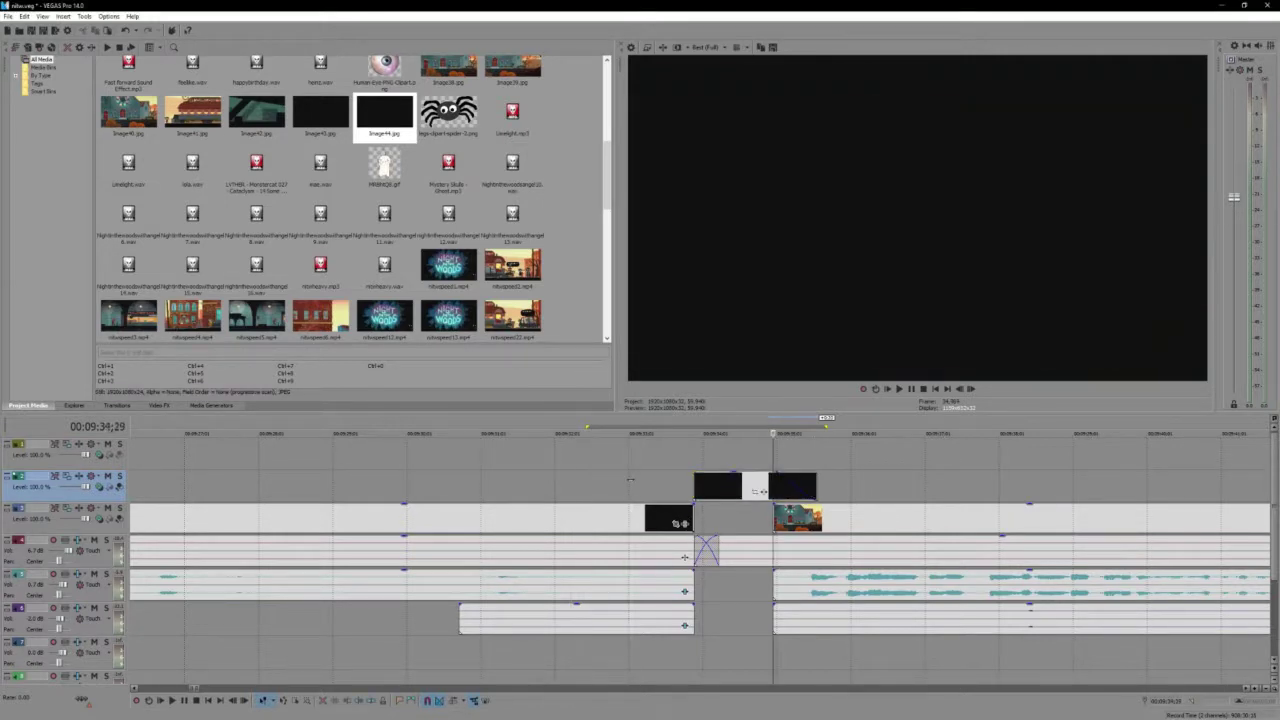
{"action": "key", "text": "space"}
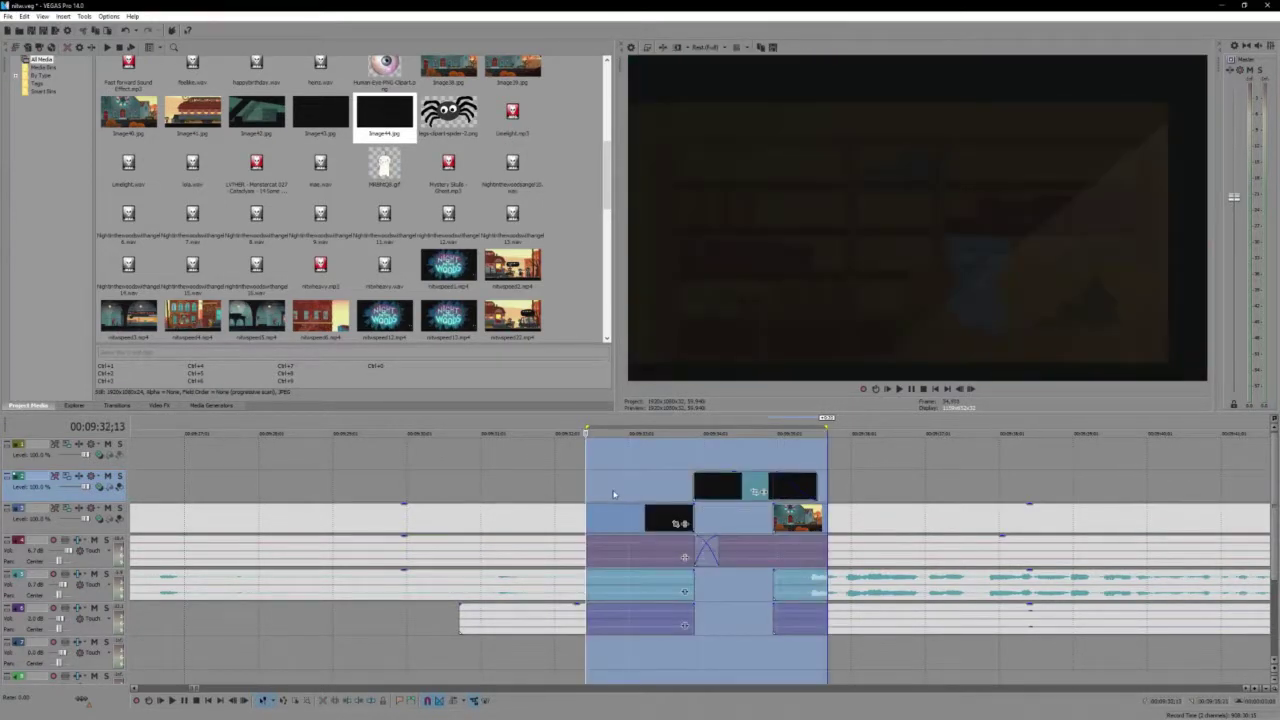
{"action": "left_click", "coordinate": [568, 480]}
{"action": "left_click", "coordinate": [495, 480]}
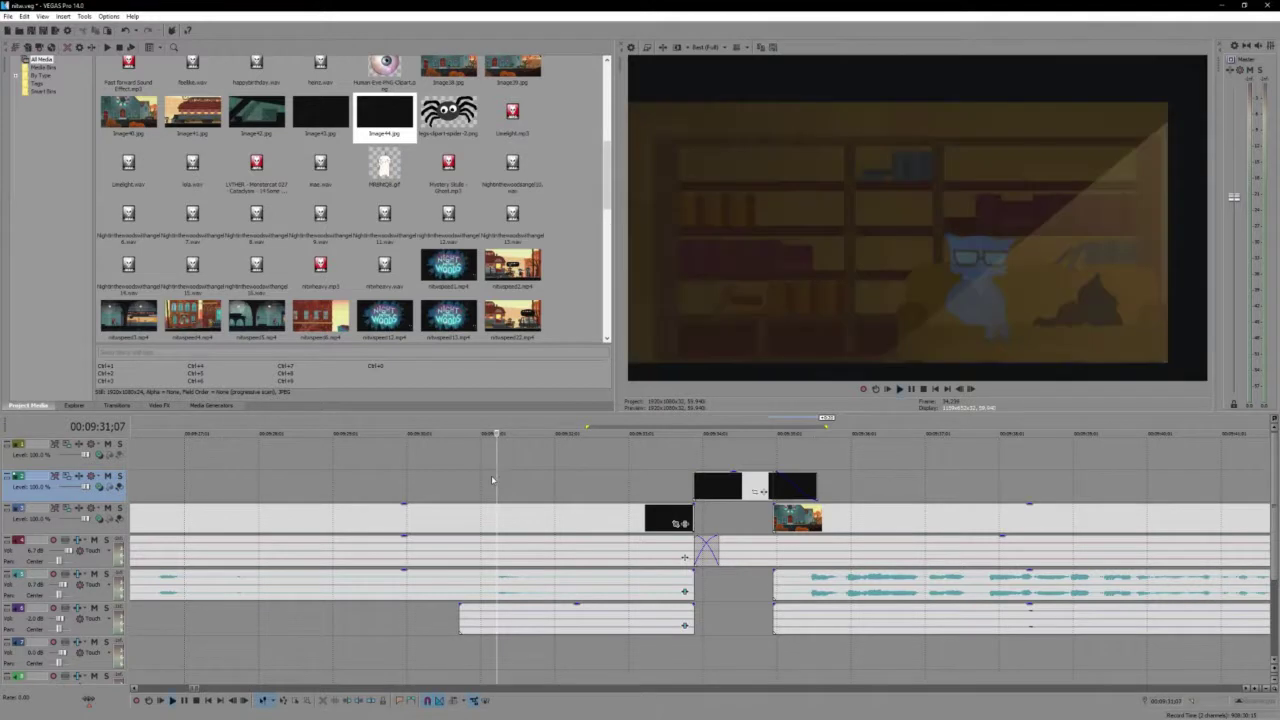
Extend the couch recording's first audio track to the church video's start, crossfading across the whole black gap, and play the transition
{"action": "left_click", "coordinate": [663, 549]}
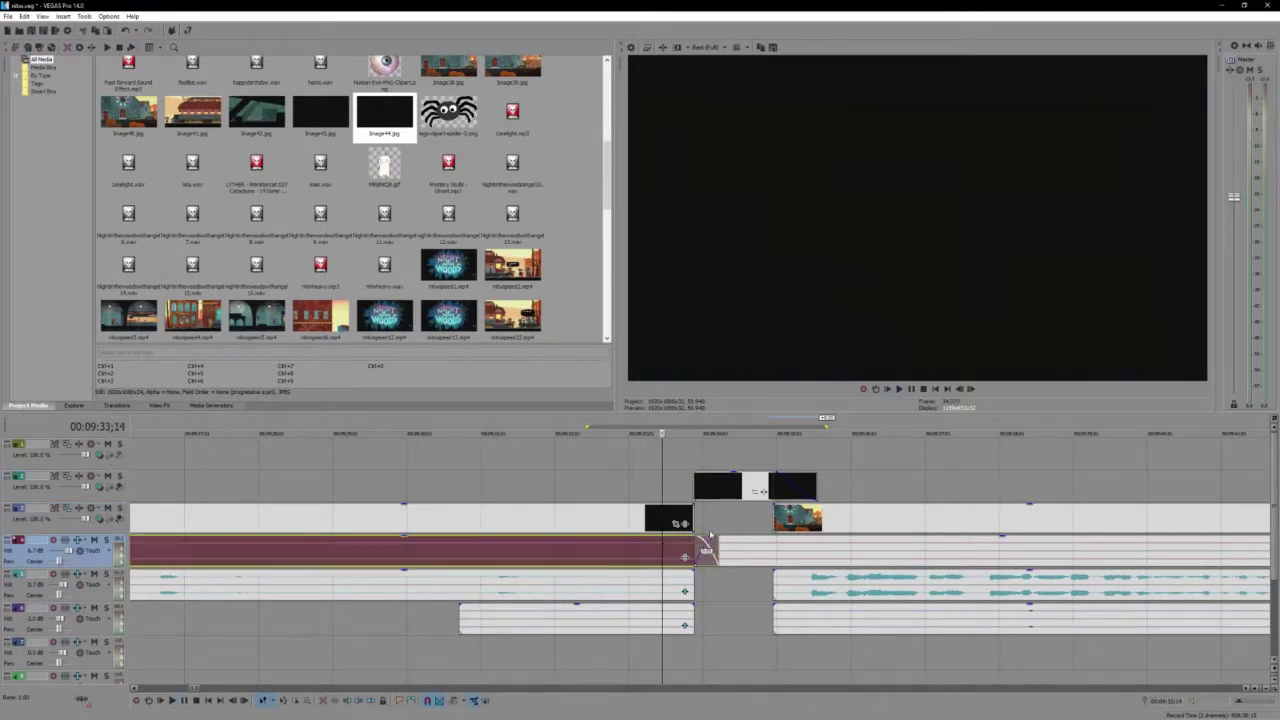
{"action": "left_click_drag", "start_coordinate": [708, 537], "coordinate": [772, 550]}
{"action": "double_click", "coordinate": [601, 498]}
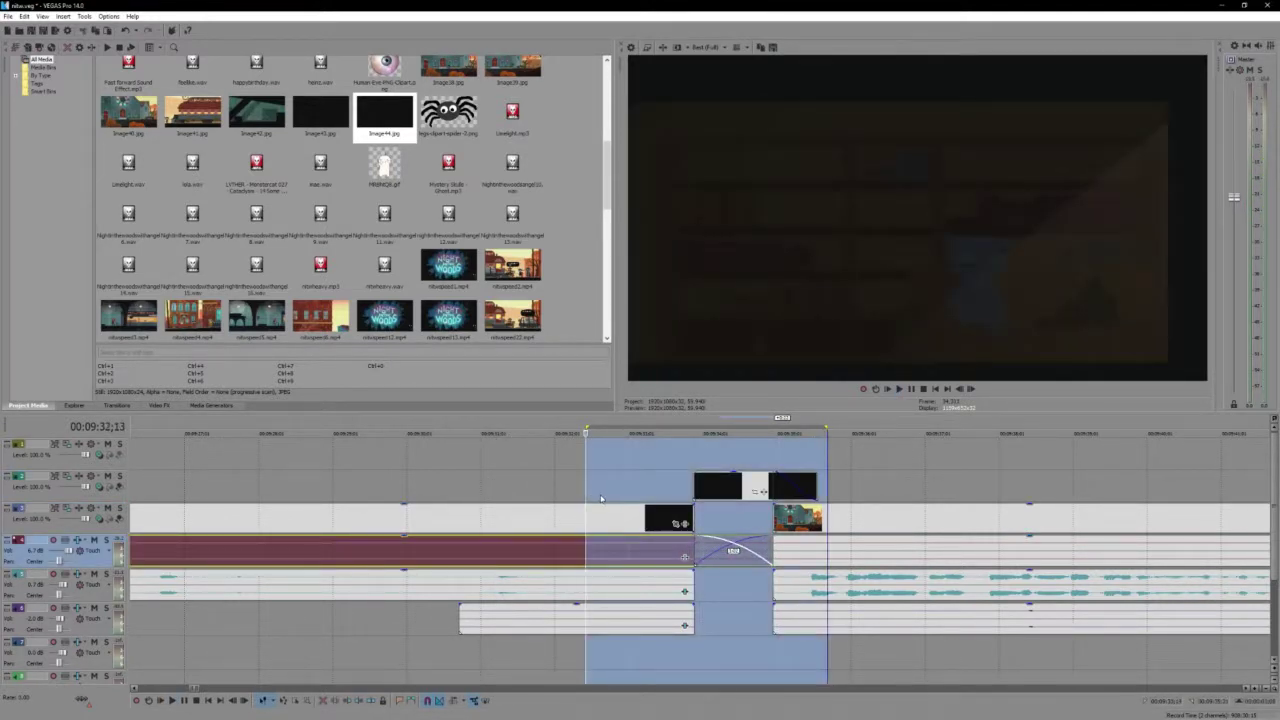
{"action": "left_click", "coordinate": [574, 486]}
{"action": "key", "text": "space"}
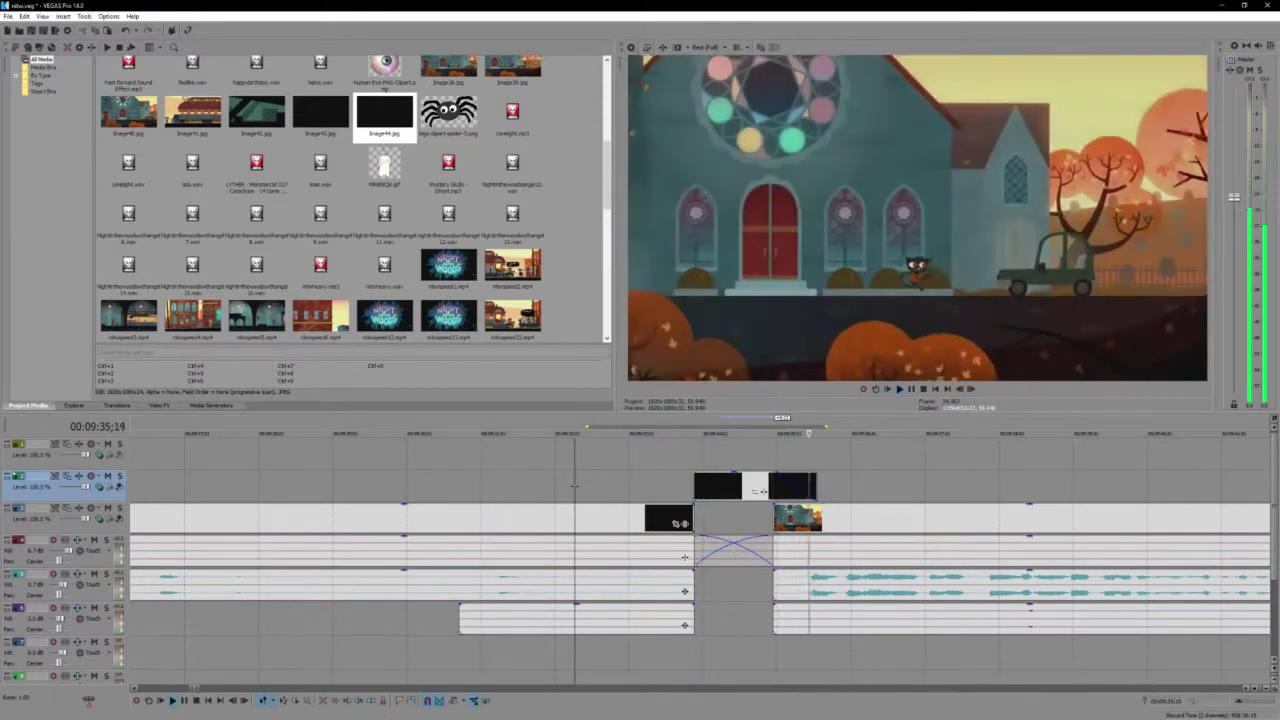
Shift the first audio track's crossfade later so it spans from just before the church video's start to about one second in, and play it
{"action": "left_click", "coordinate": [790, 550]}
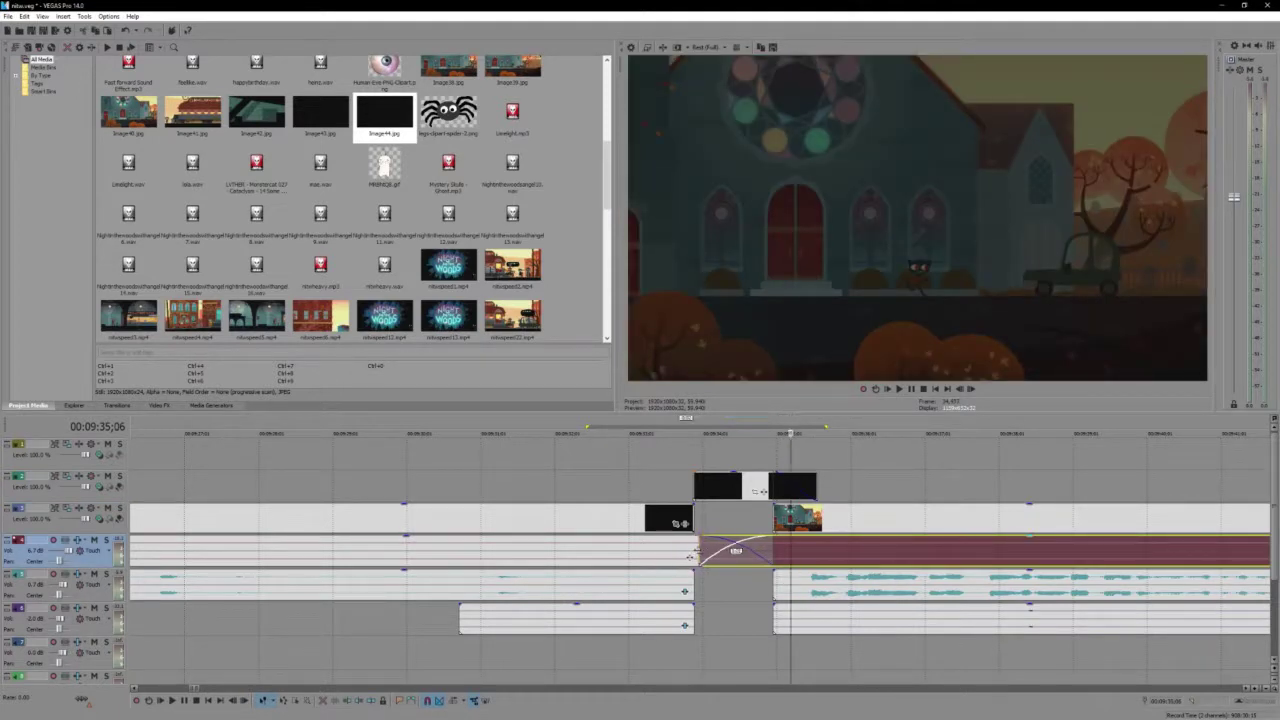
{"action": "left_click_drag", "start_coordinate": [698, 551], "coordinate": [850, 555]}
{"action": "left_click", "coordinate": [734, 550]}
{"action": "left_click_drag", "start_coordinate": [857, 431], "coordinate": [577, 434]}
{"action": "left_click", "coordinate": [576, 442]}
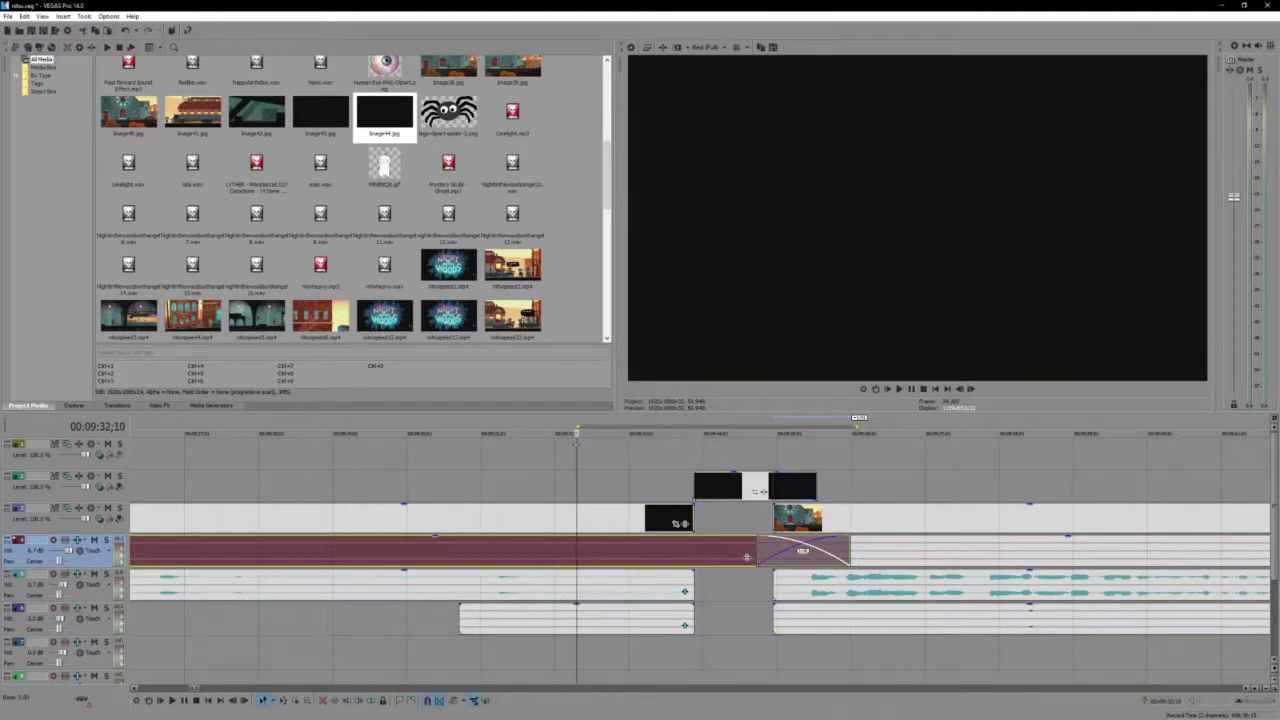
{"action": "left_click", "coordinate": [857, 427], "text": "shift"}
{"action": "left_click", "coordinate": [595, 485]}
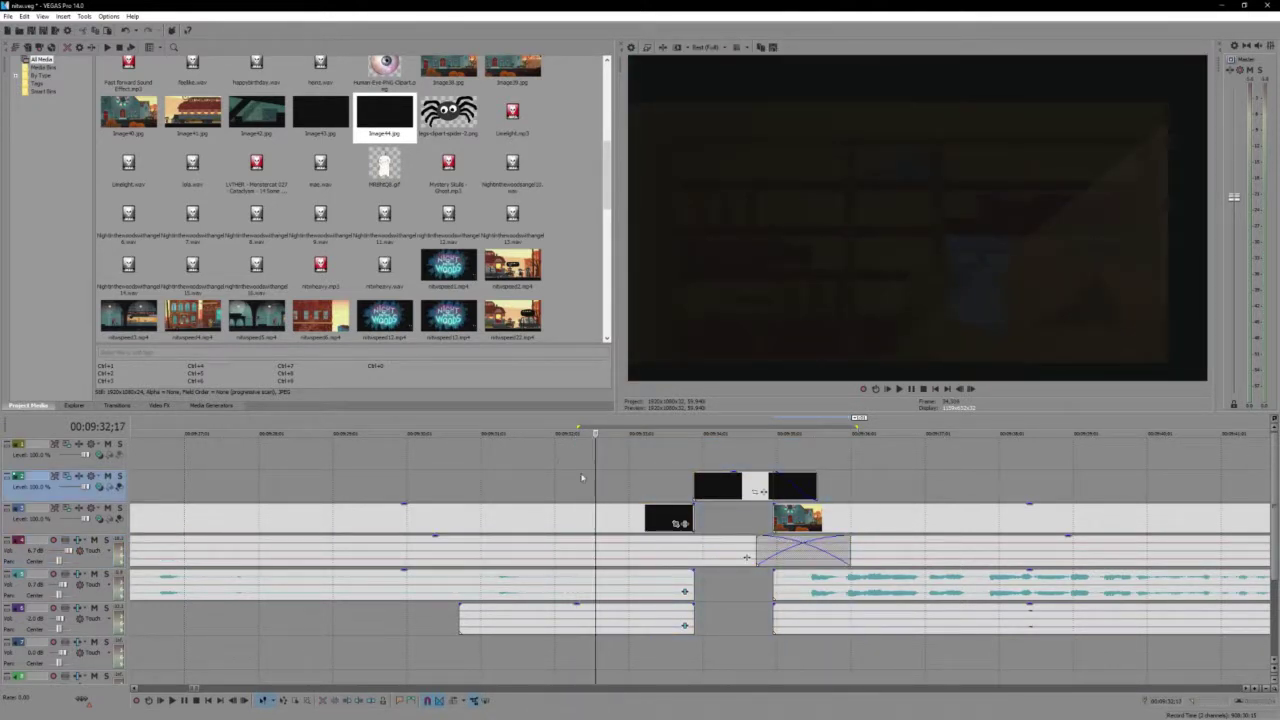
{"action": "key", "text": "space"}
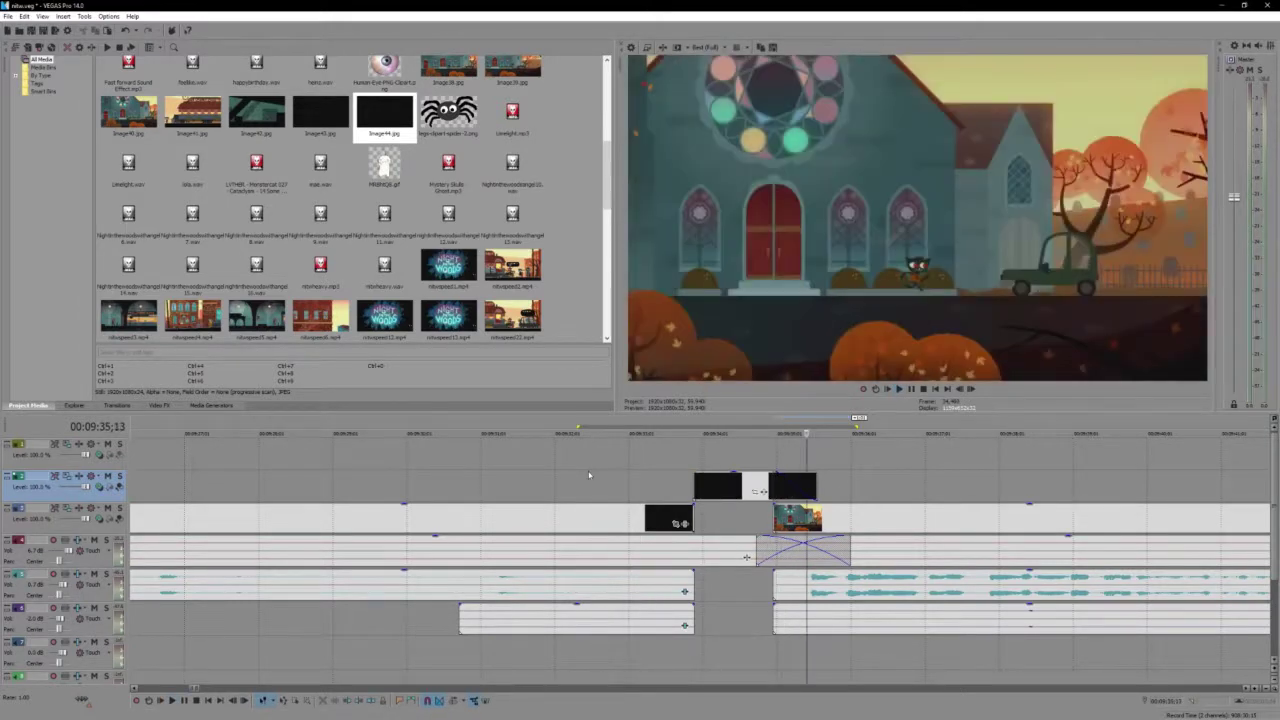
Play from before the black transition into the church scene, stopping at 00:09:45;12, to review the join and following footage
{"action": "left_click", "coordinate": [534, 462]}
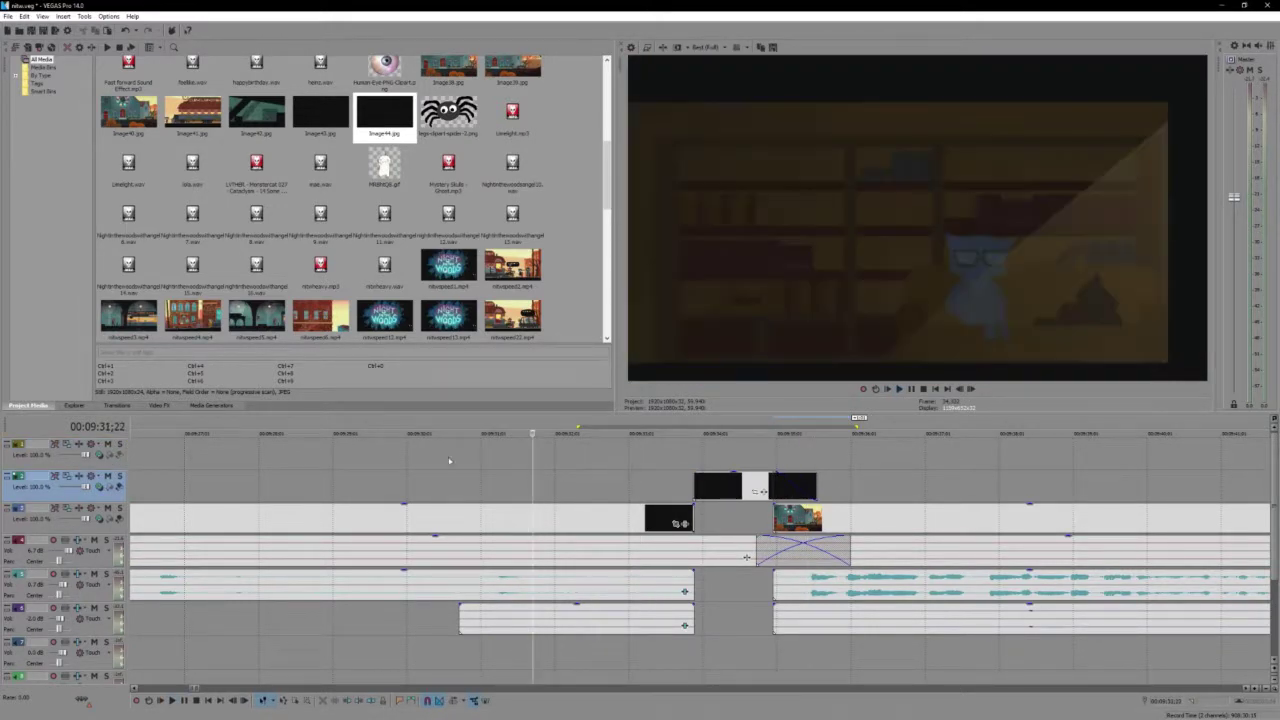
{"action": "left_click", "coordinate": [420, 471]}
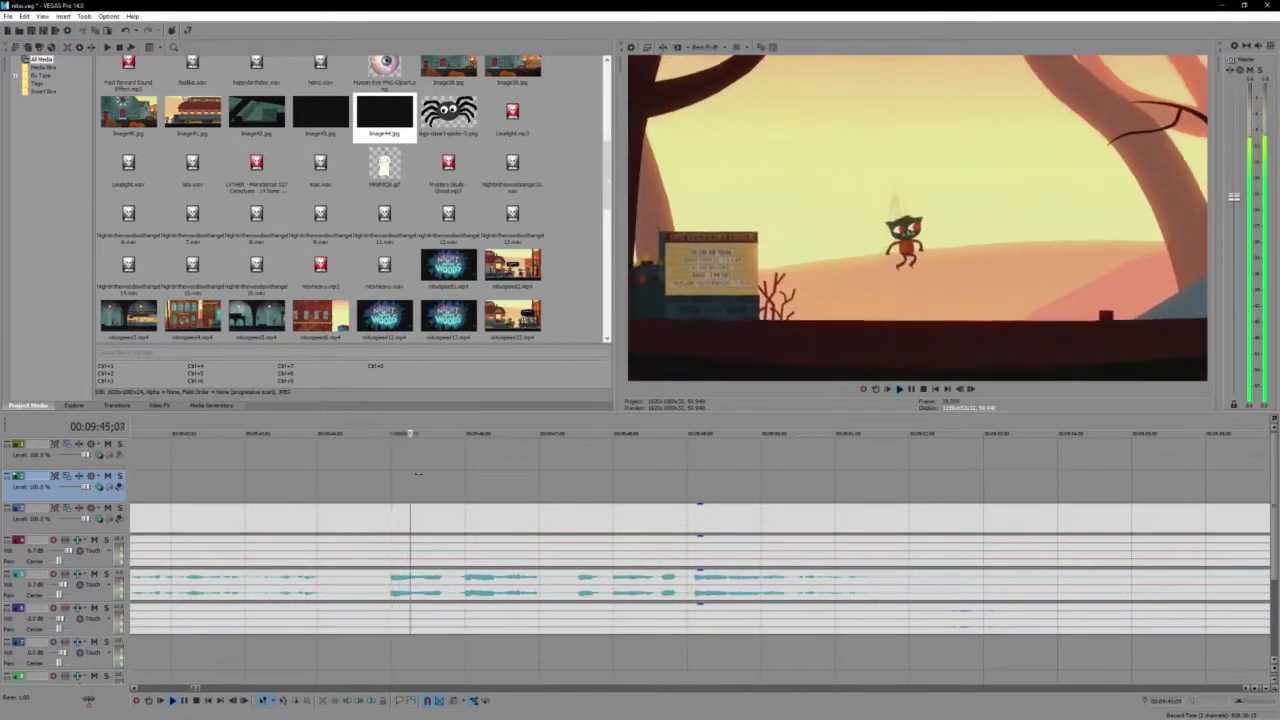
{"action": "left_click", "coordinate": [419, 474]}
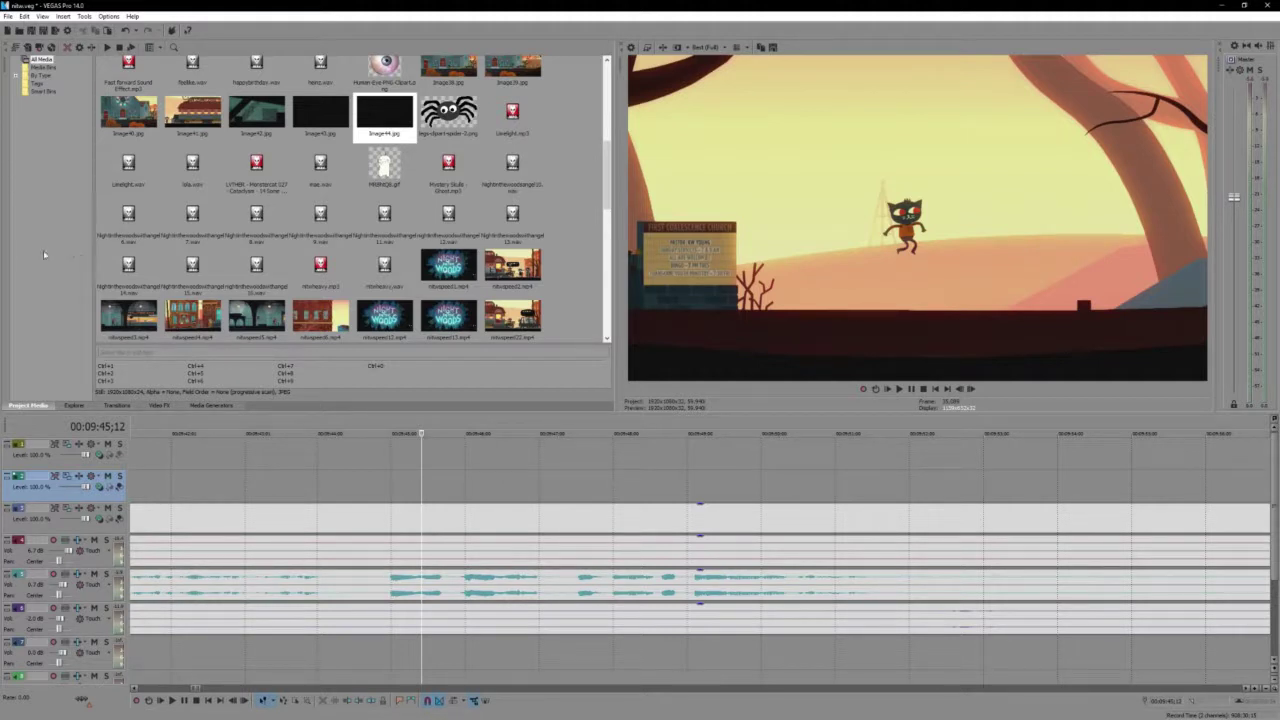
{"action": "key", "text": "alt+Tab"}
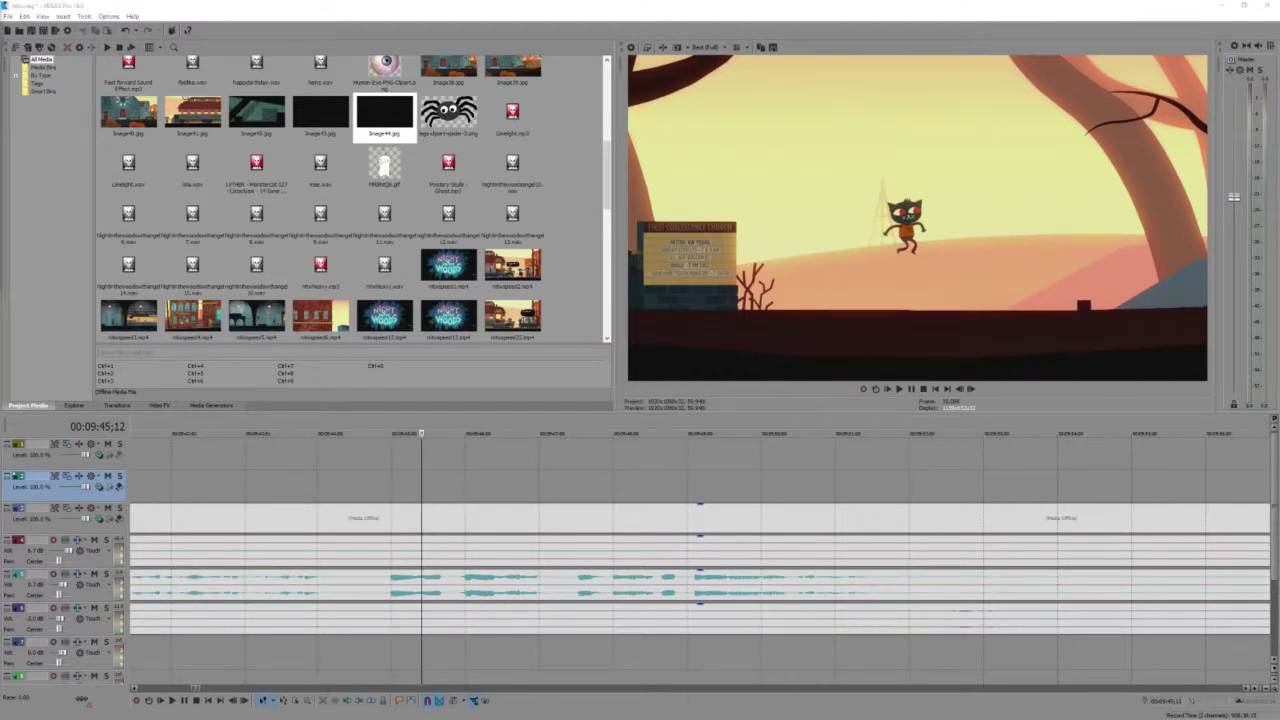